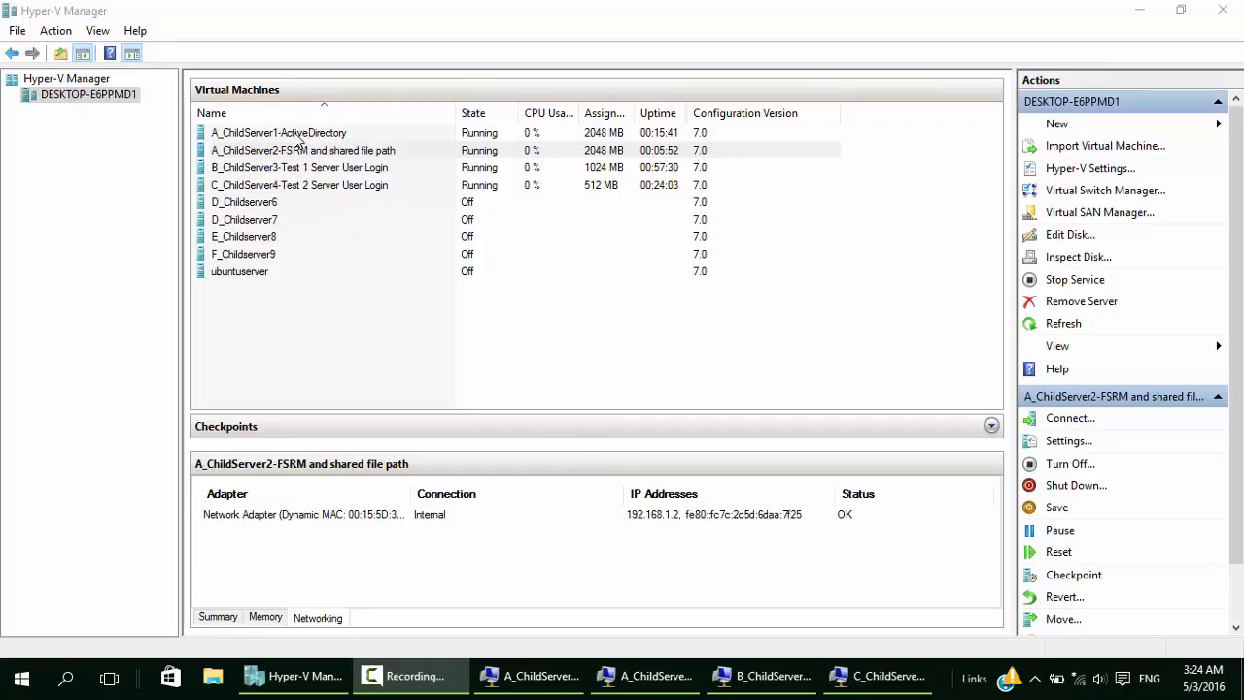
- Check the IP addresses of the four running virtual machines, from A_ChildServer1-ActiveDirectory to C_ChildServer4-Test 2 Server User Login
left_click(337, 136)
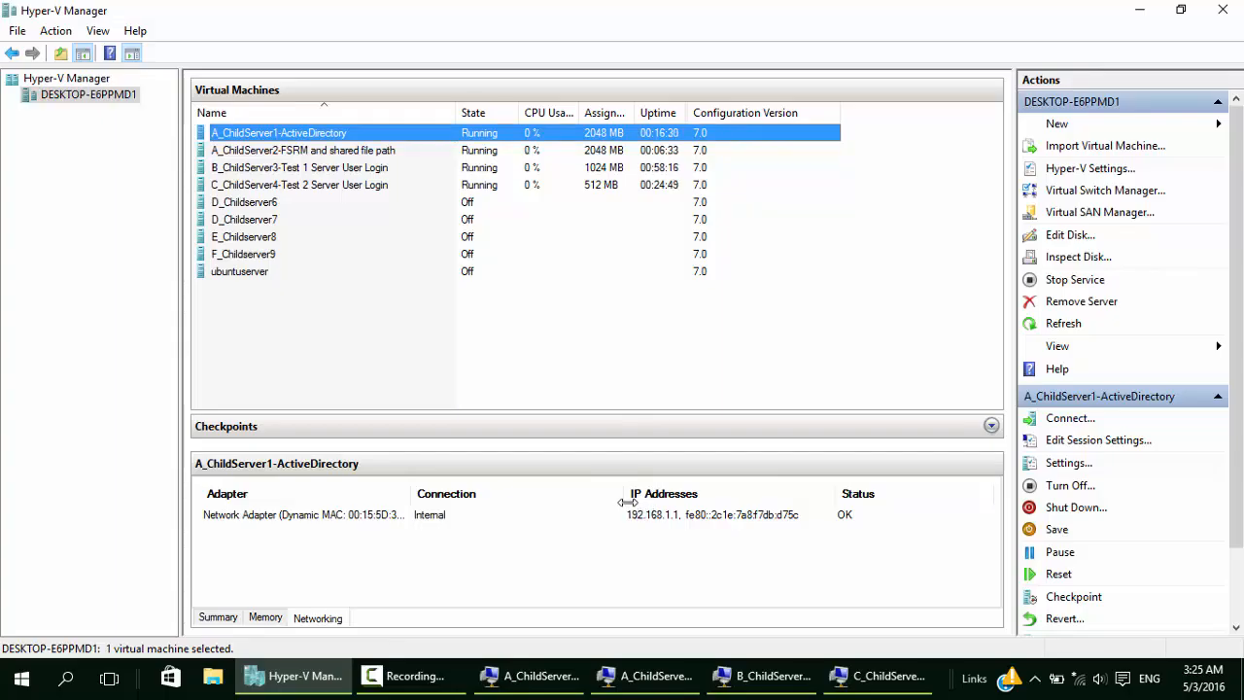
mouse_move(598, 482)
left_mouse_down()
mouse_move(622, 503)
mouse_move(811, 543)
left_mouse_up()
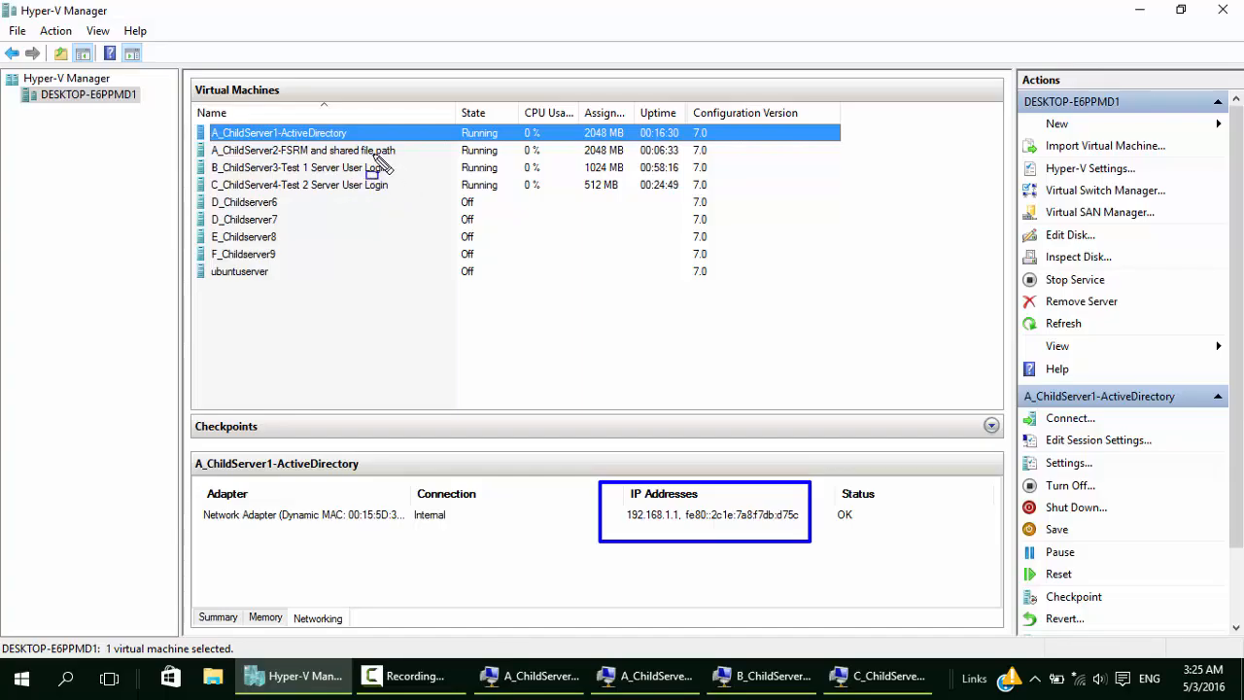
left_click(306, 151)
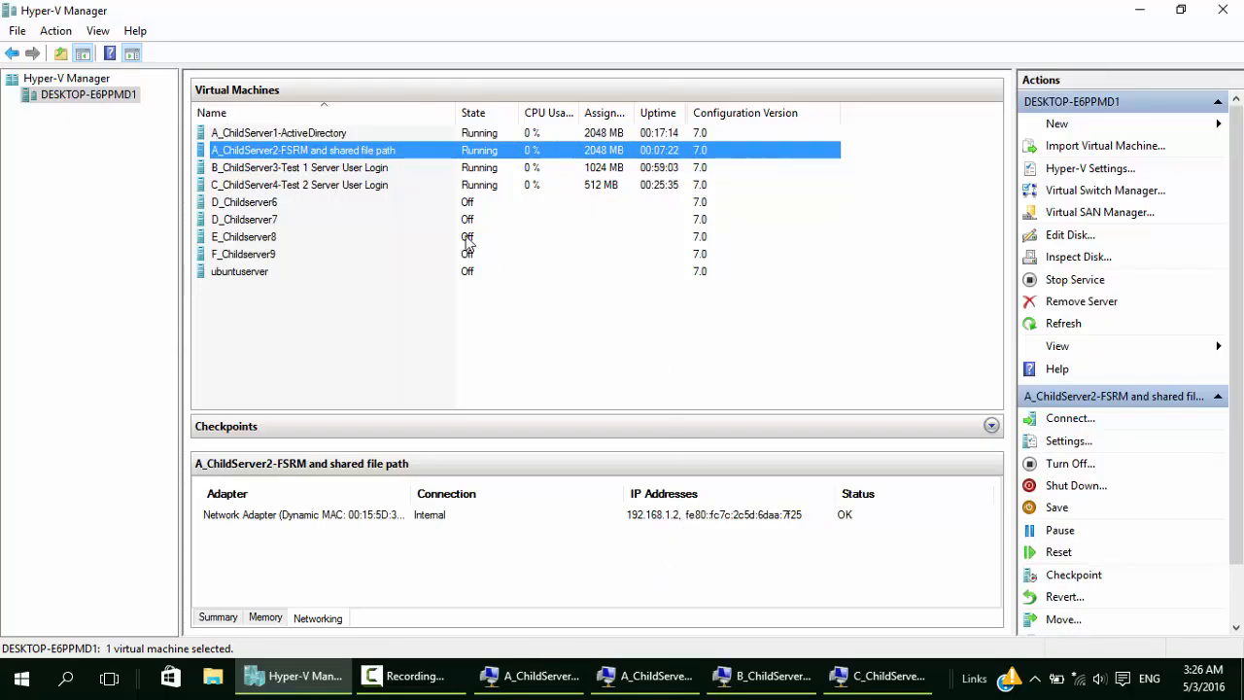
left_click(374, 170)
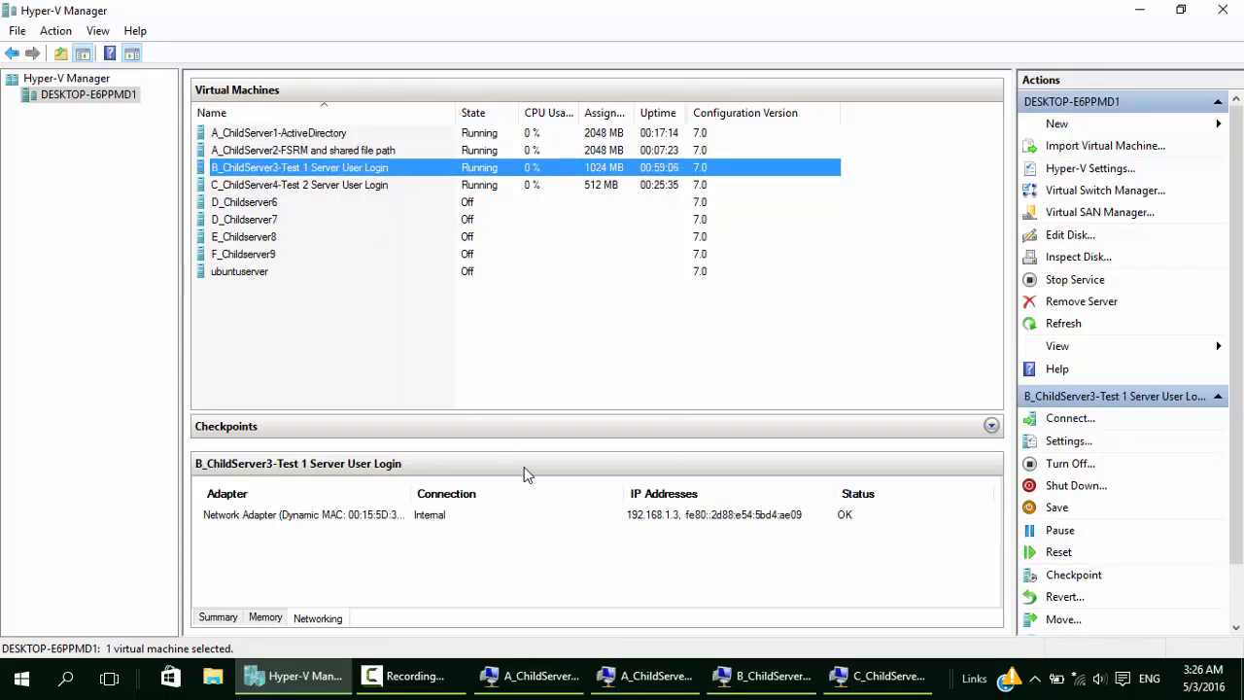
left_click(359, 184)
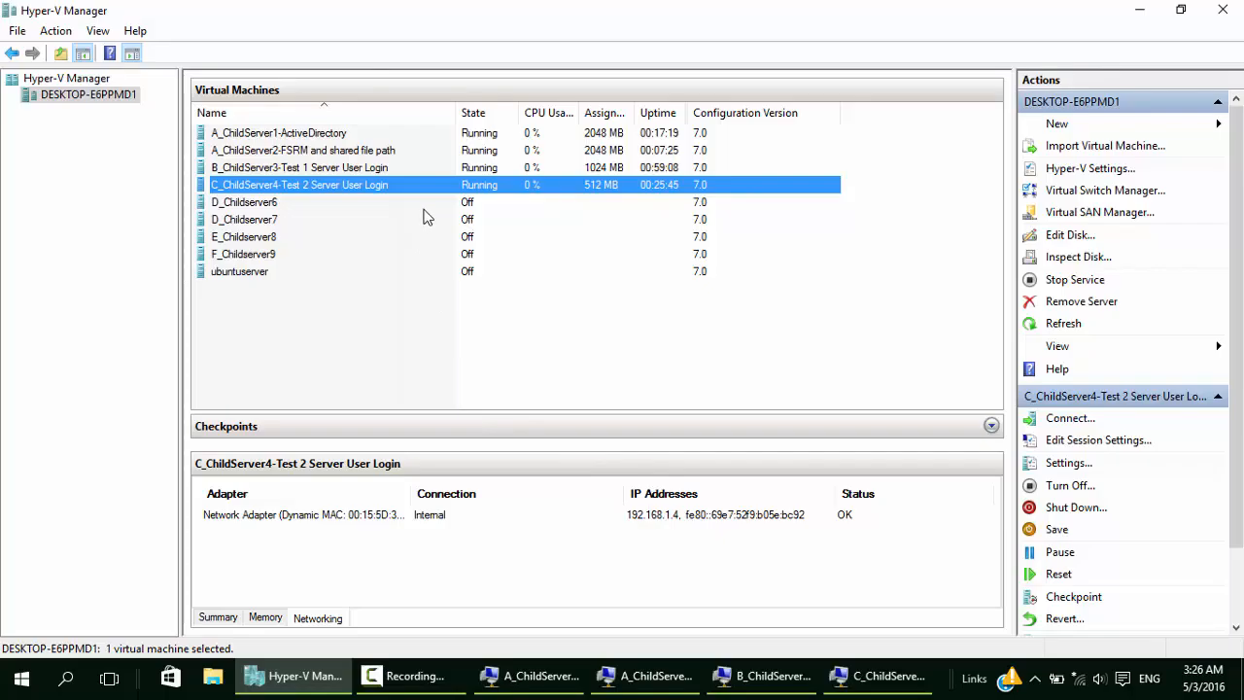
- Connect to the A_ChildServer1-ActiveDirectory virtual machine and show its session in full screen
left_click(315, 137)
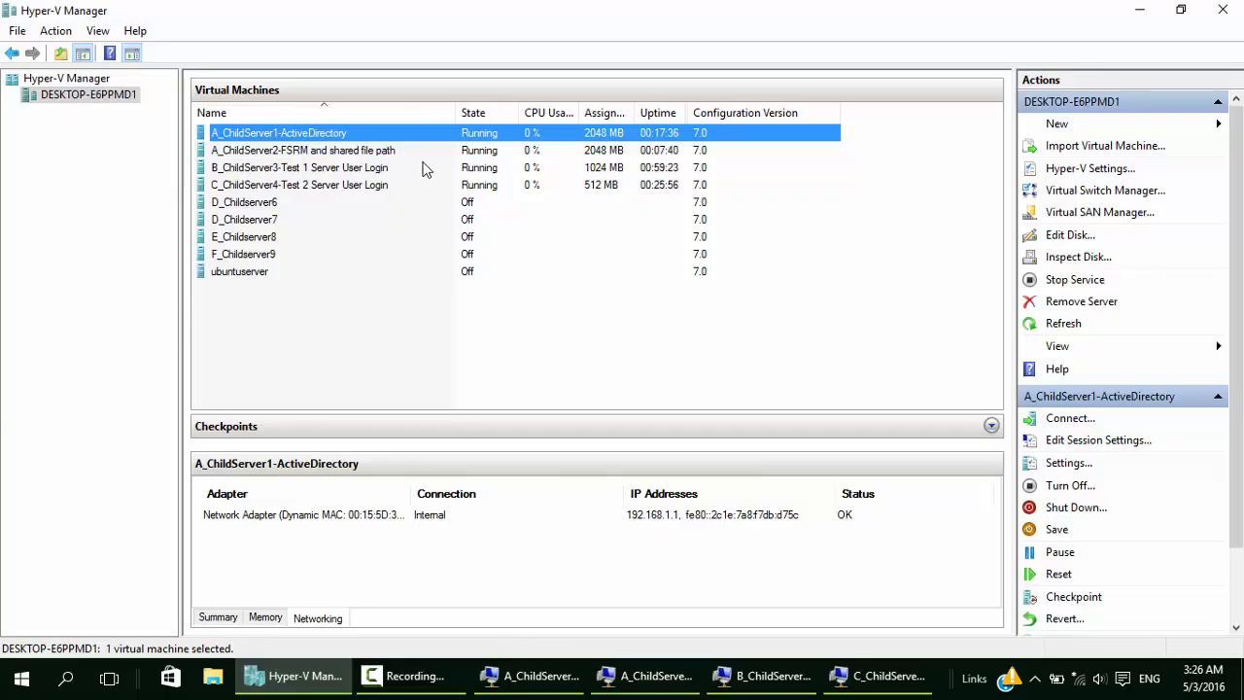
right_click(341, 135)
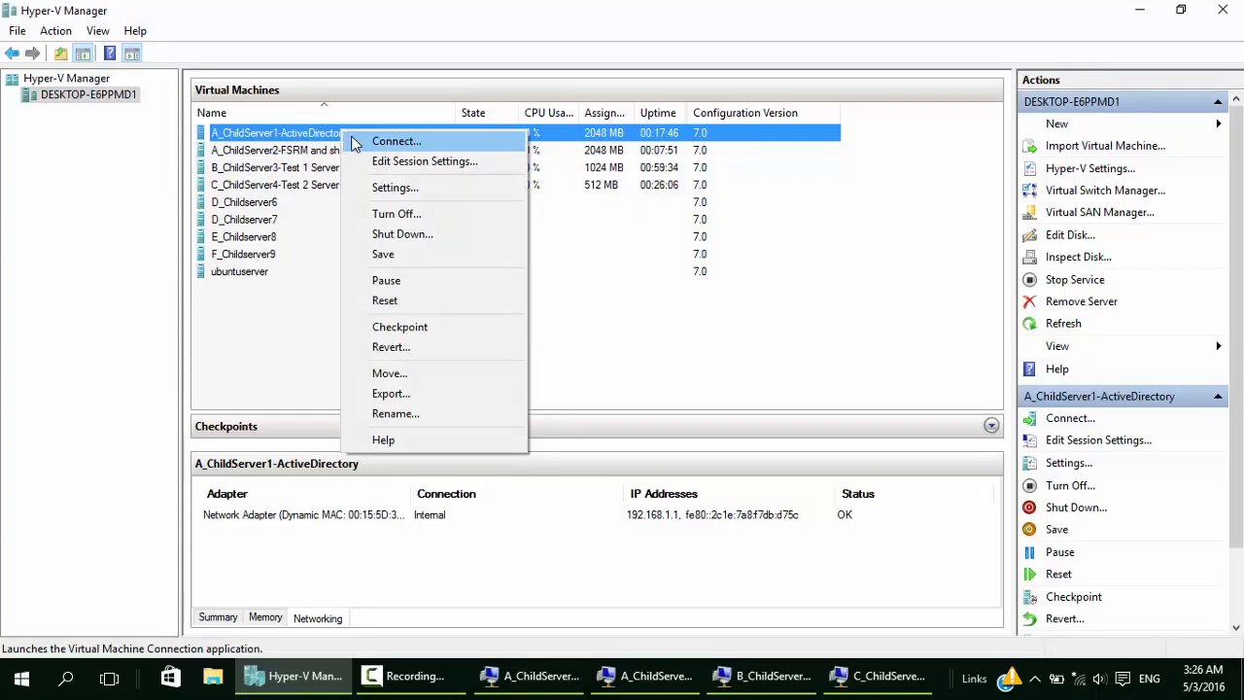
left_click(396, 141)
left_click(1182, 12)
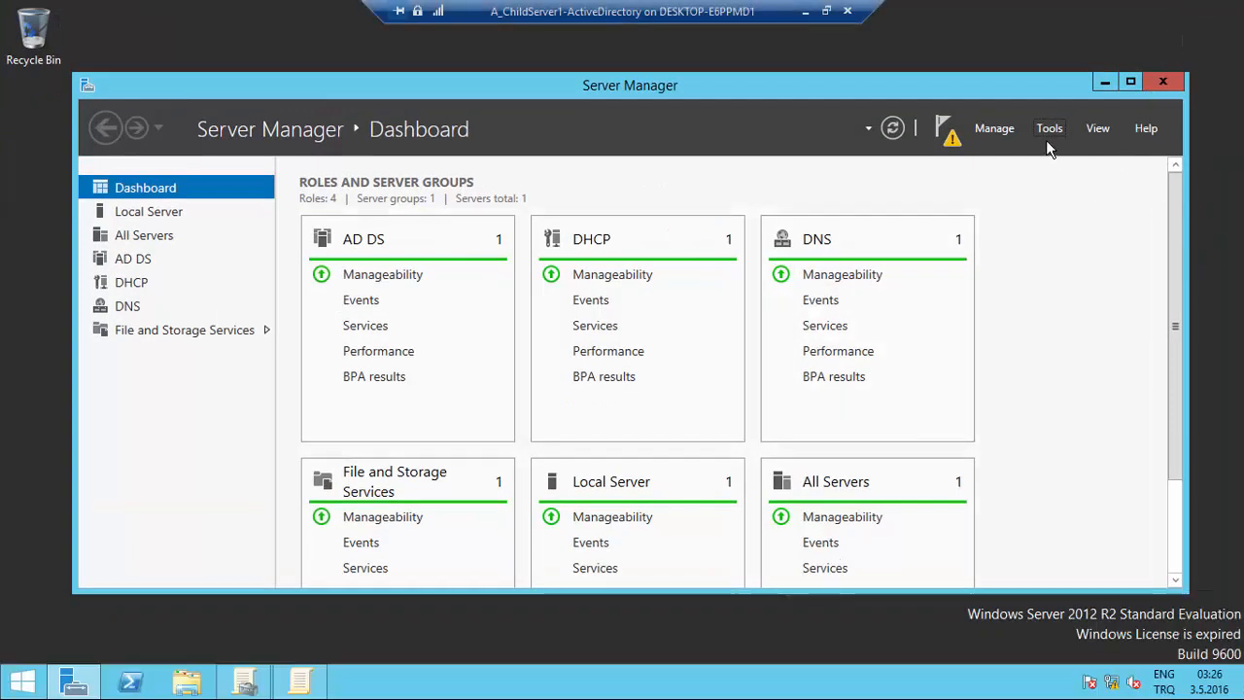
mouse_move(1176, 198)
left_mouse_down()
mouse_move(1172, 247)
mouse_move(1174, 198)
left_mouse_up()
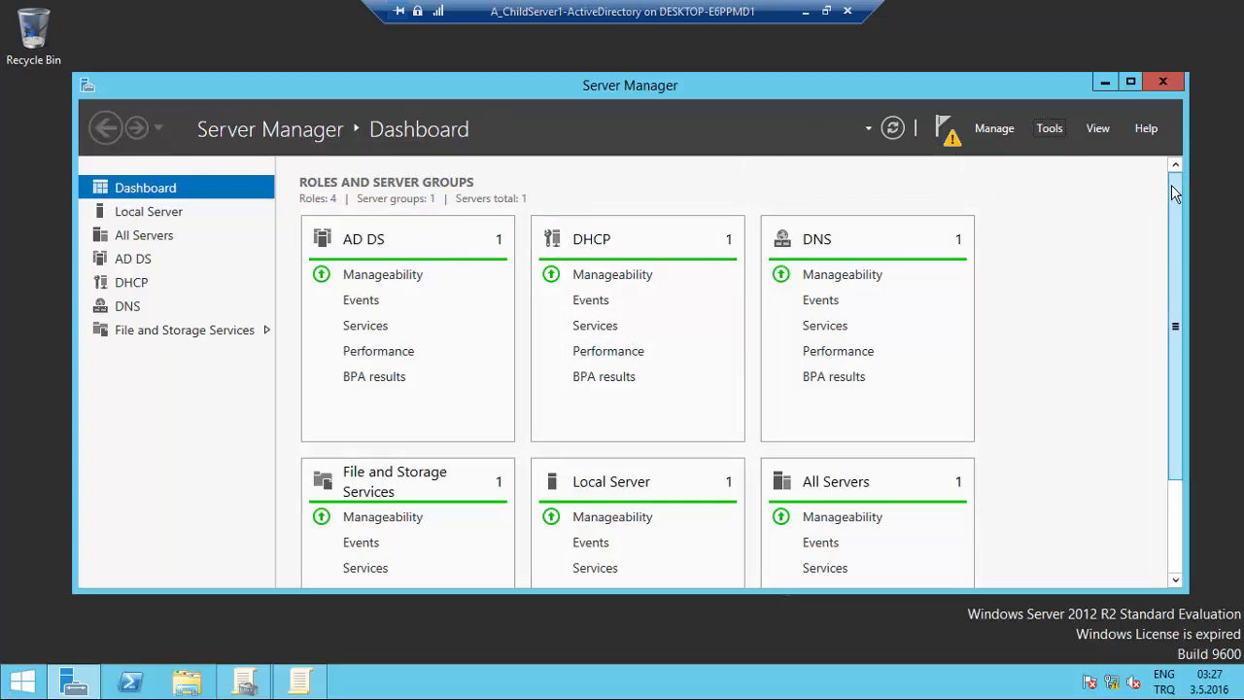
left_click_drag(1174, 192, 1161, 148)
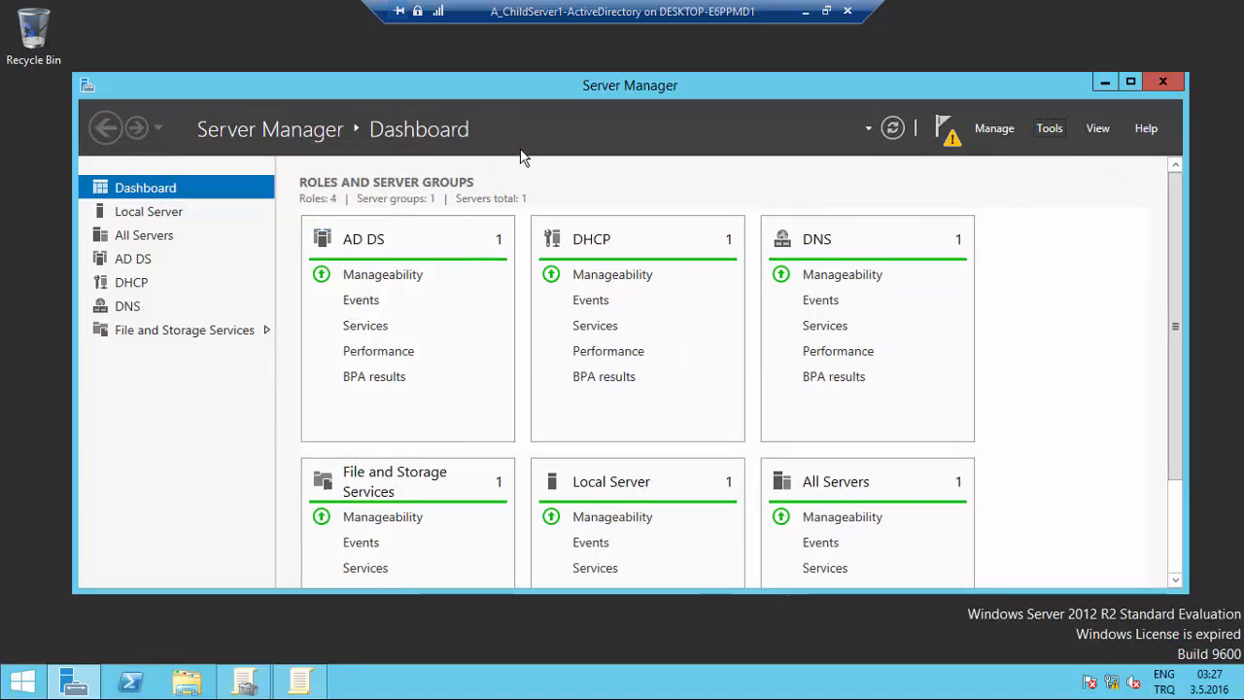
left_click(1049, 130)
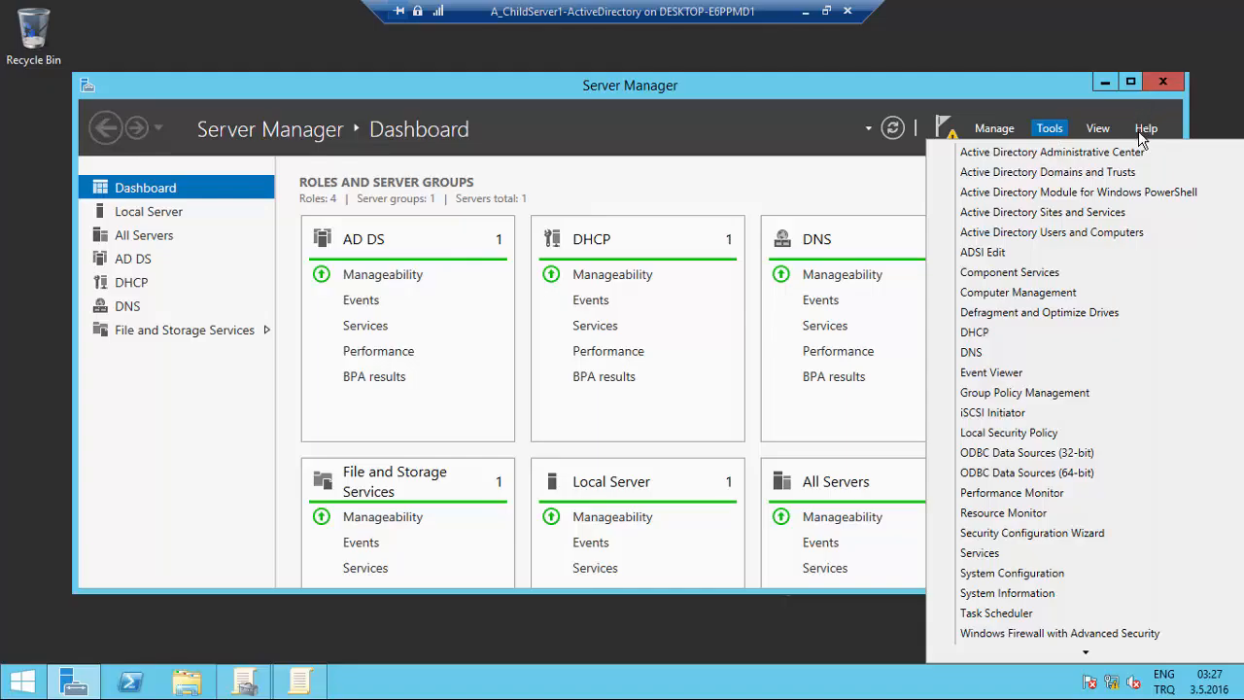
left_click(817, 630)
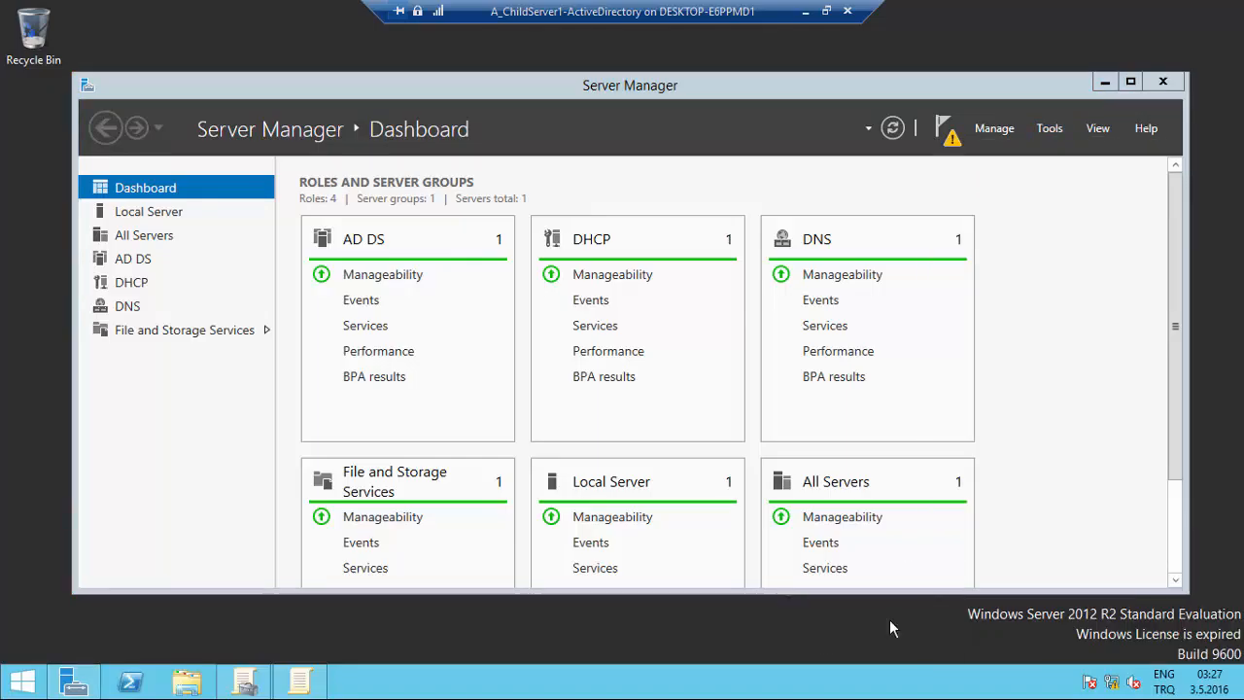
- Check the Active Directory server's active network in the Network and Sharing Center, and close the window
right_click(1113, 682)
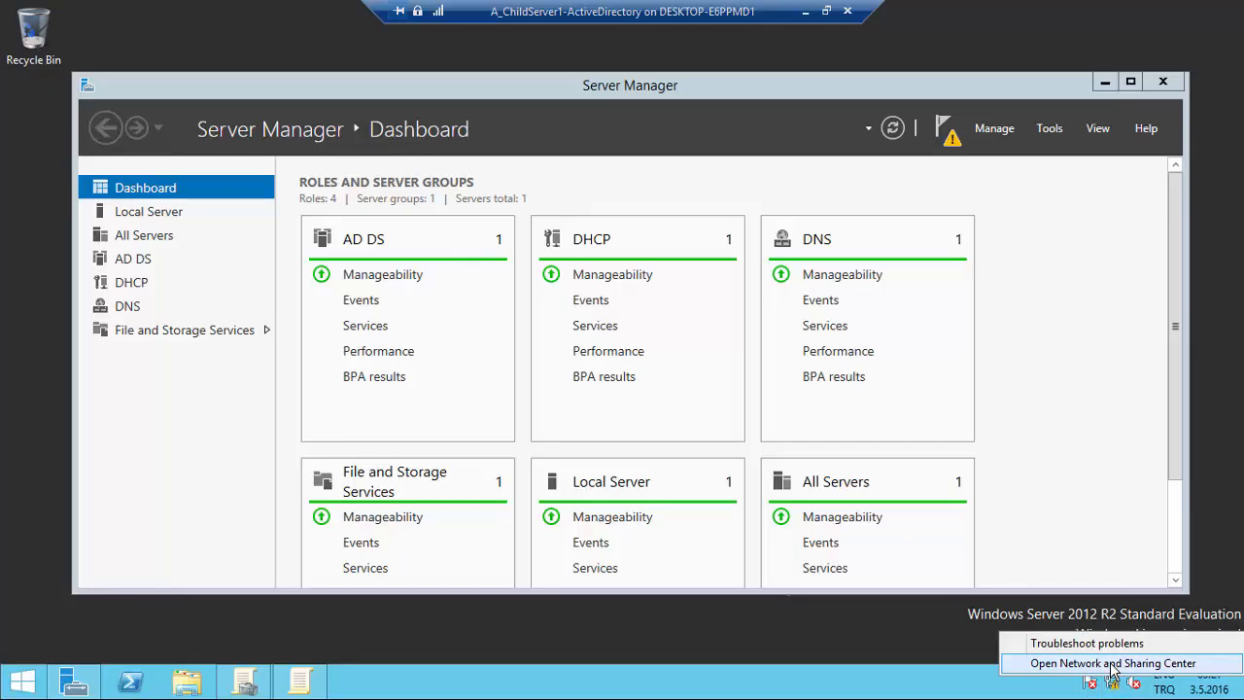
left_click(1113, 665)
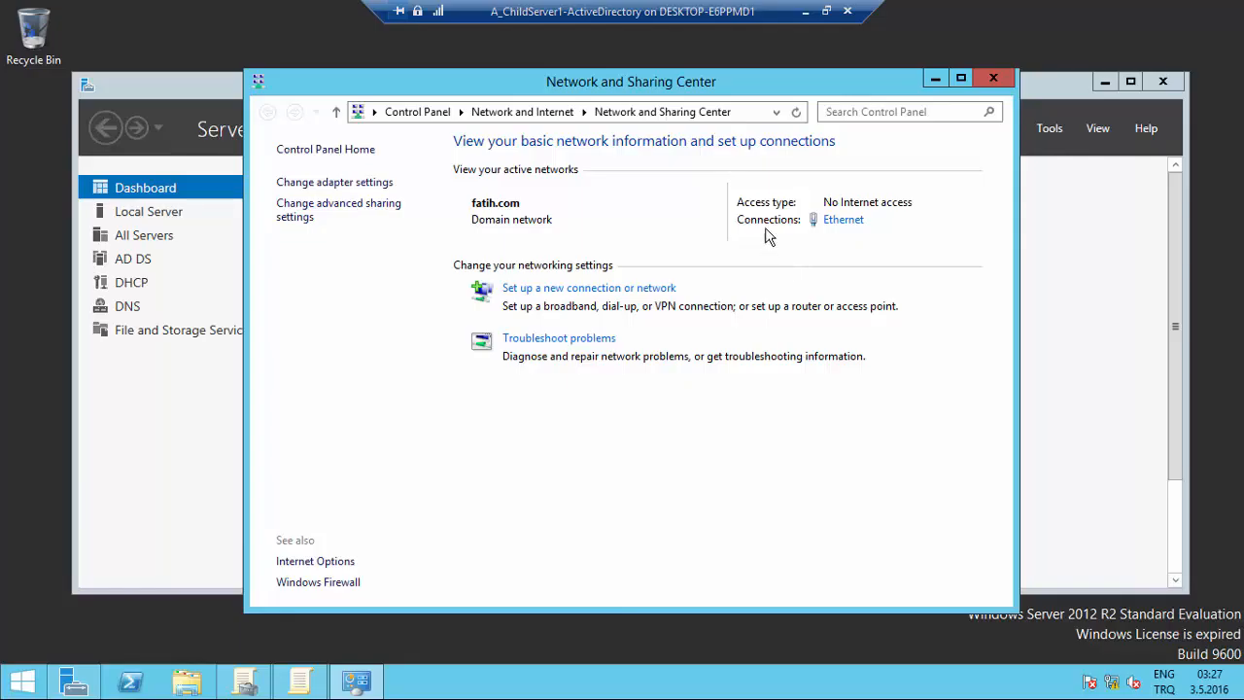
left_click(991, 79)
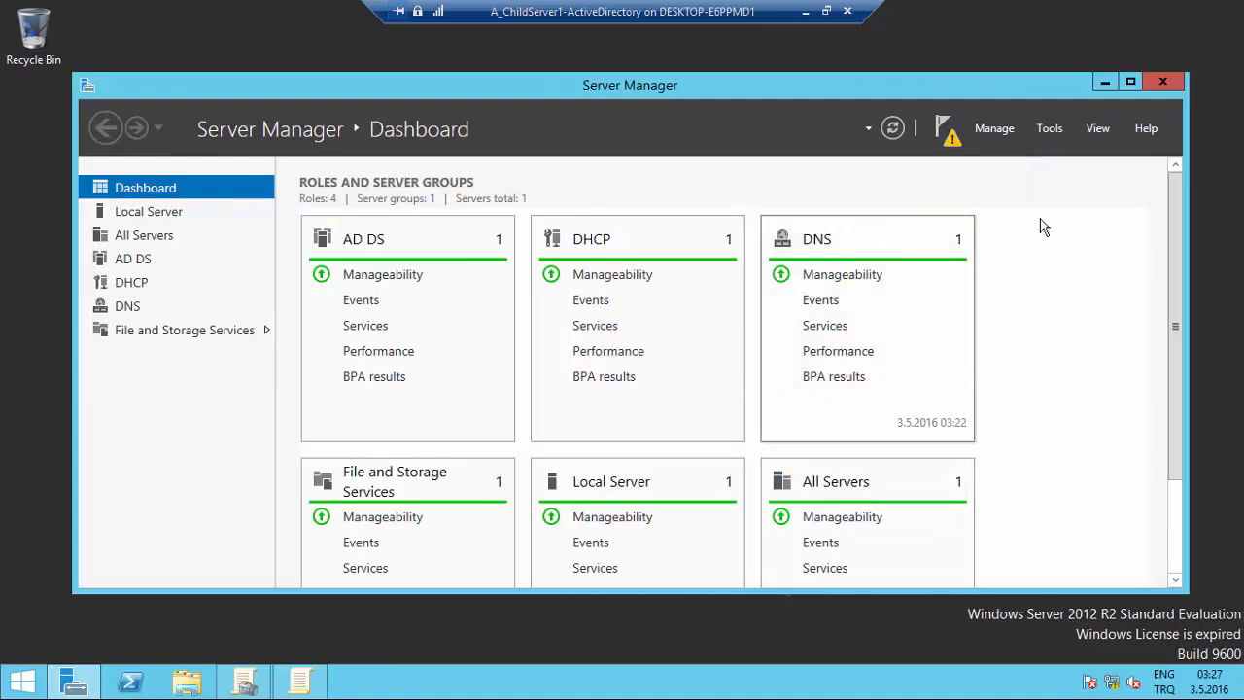
- Review the scope of the VIP policy in Group Policy Management, and minimize the console
left_click(1049, 132)
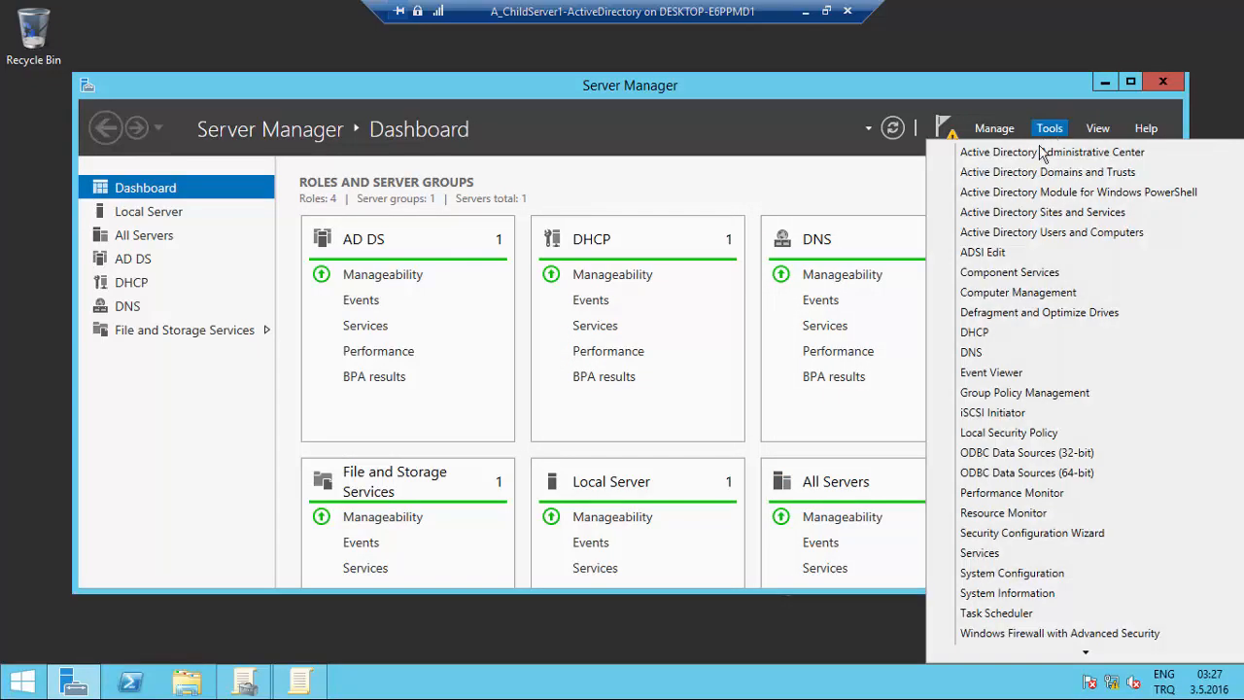
left_click(1011, 395)
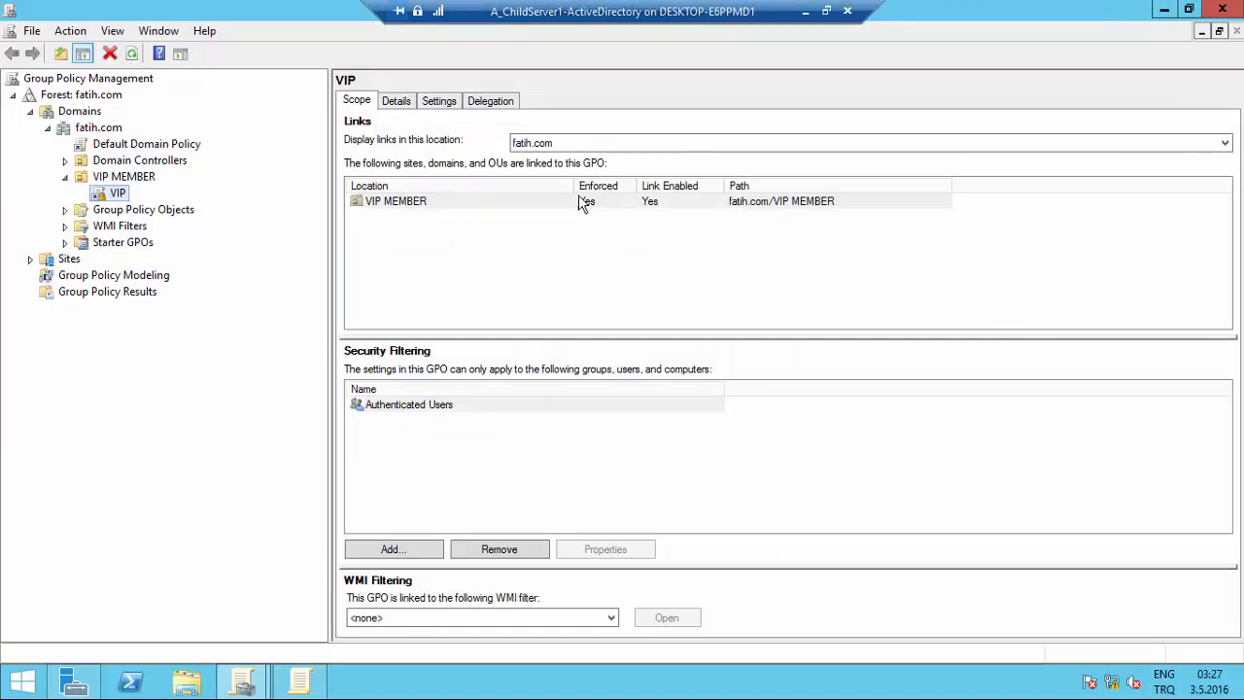
left_click(1165, 8)
- View the accounts in the VIP MEMBER unit in Active Directory Users and Computers, and minimize the console
left_click(1050, 130)
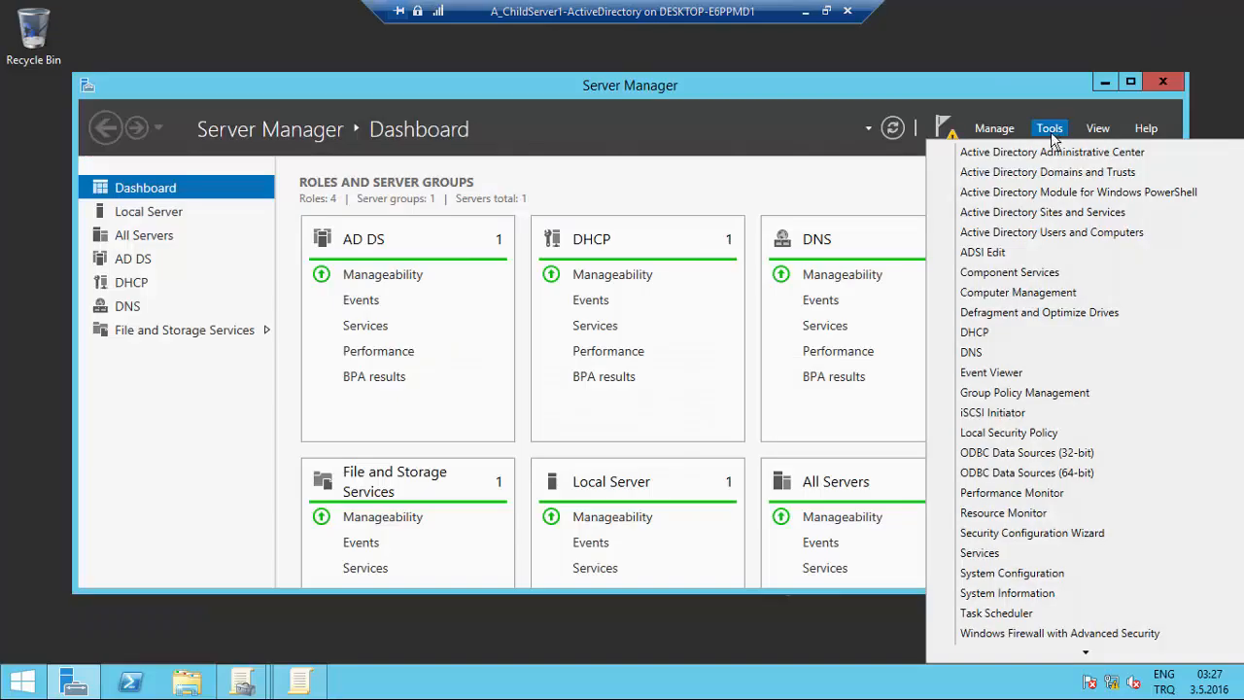
left_click(1048, 234)
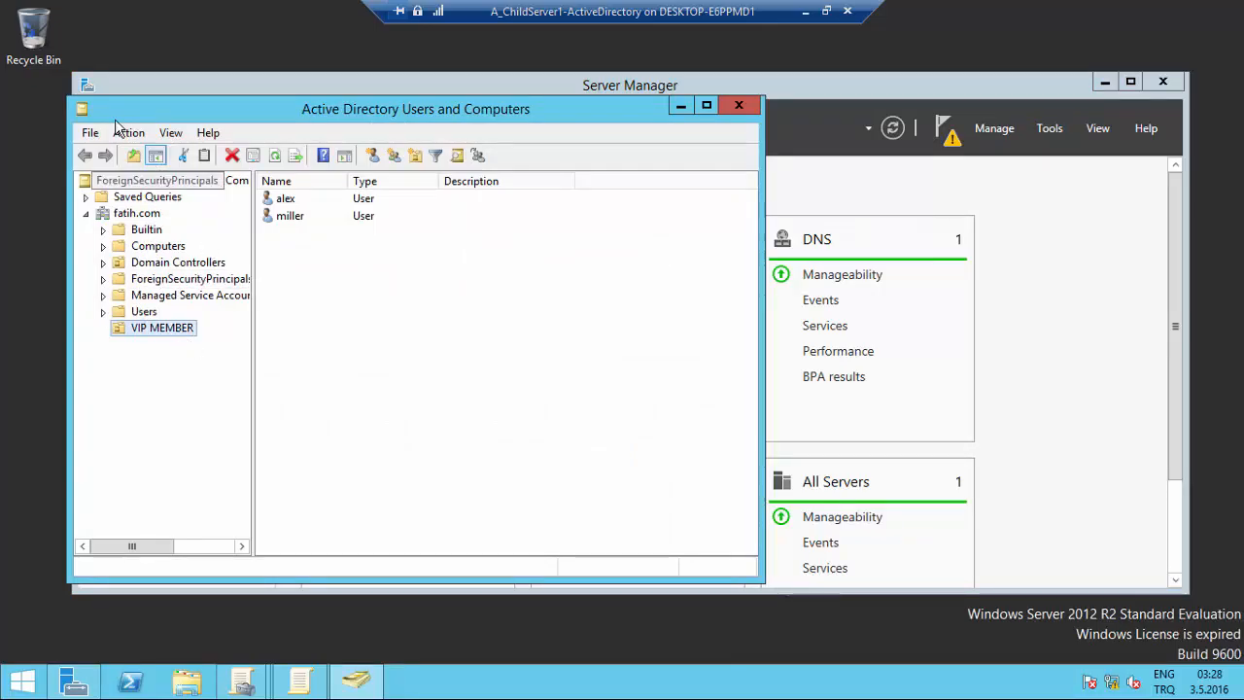
left_click(680, 107)
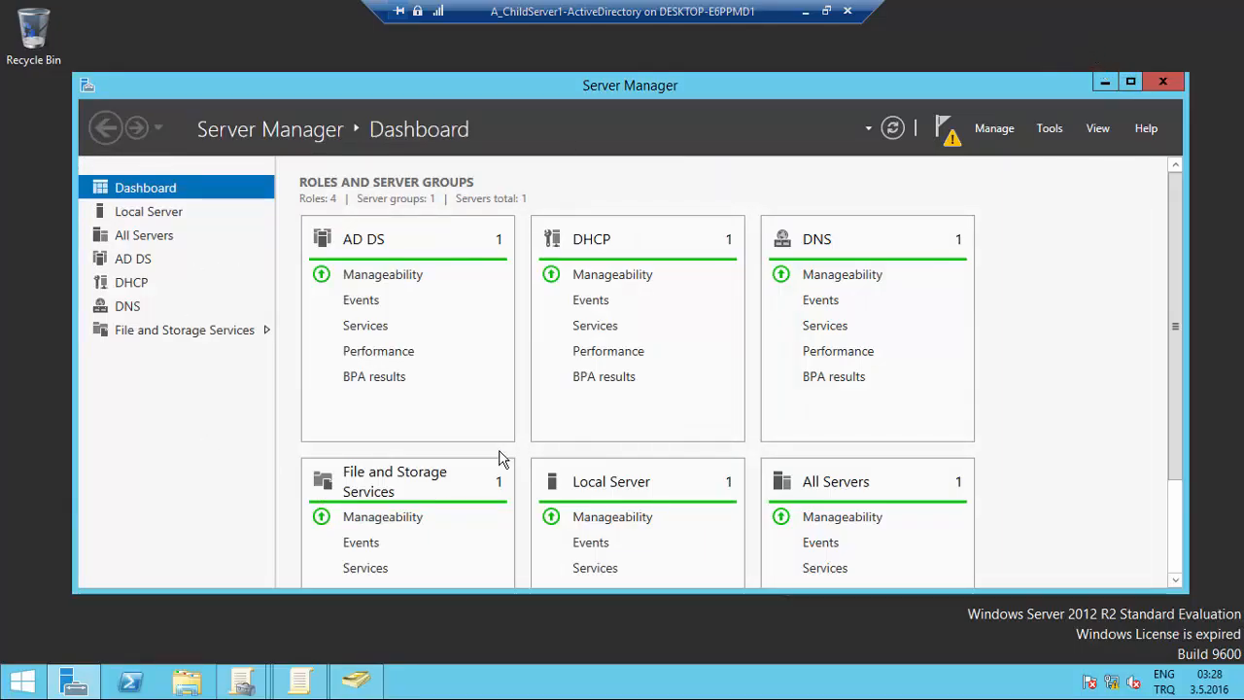
- Minimize Server Manager and its virtual machine session, and connect to A_ChildServer2-FSRM and shared file path from Hyper-V Manager
left_click(1107, 82)
left_click(805, 11)
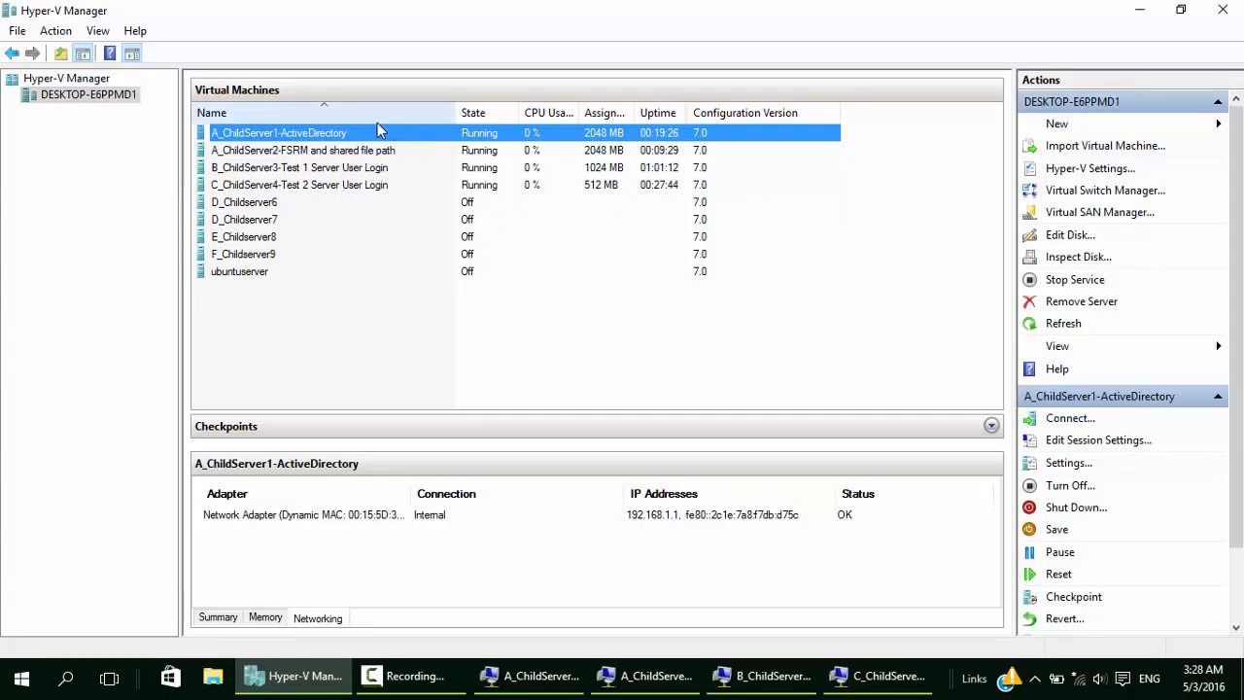
left_click(330, 158)
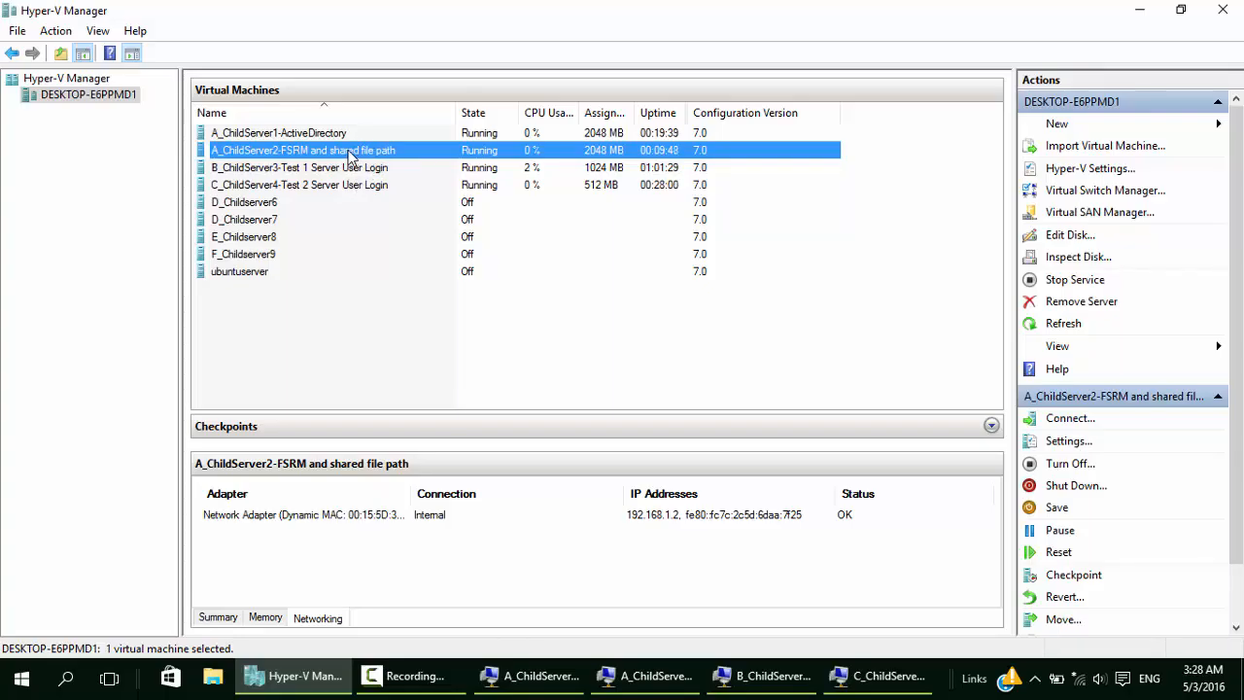
right_click(350, 154)
left_click(388, 160)
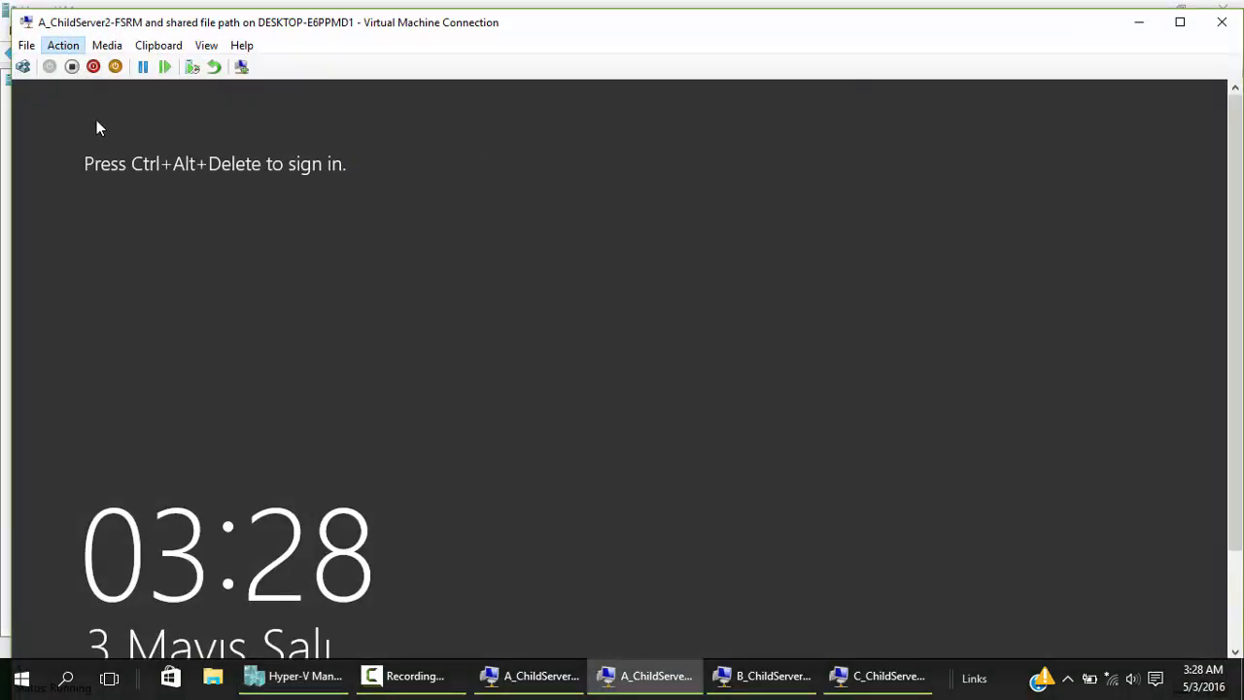
- Show the A_ChildServer2 session in full screen and sign in to the SERVER2 Administrator account with the account password
left_click(62, 46)
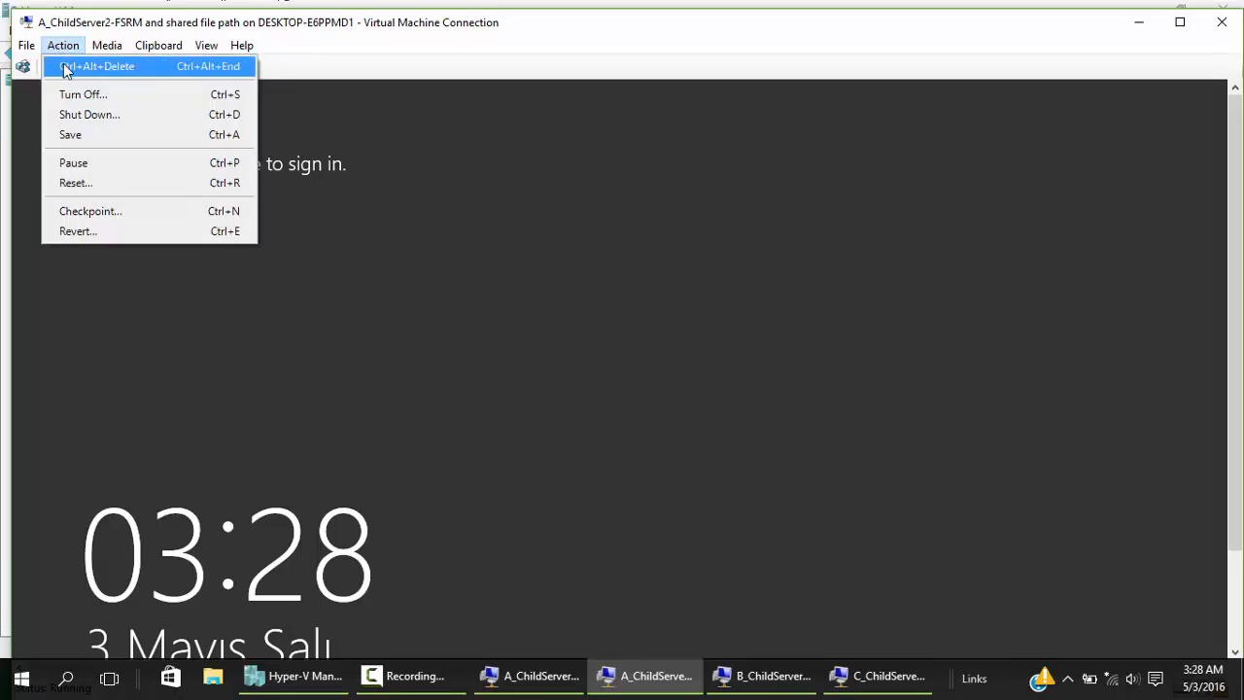
left_click(68, 65)
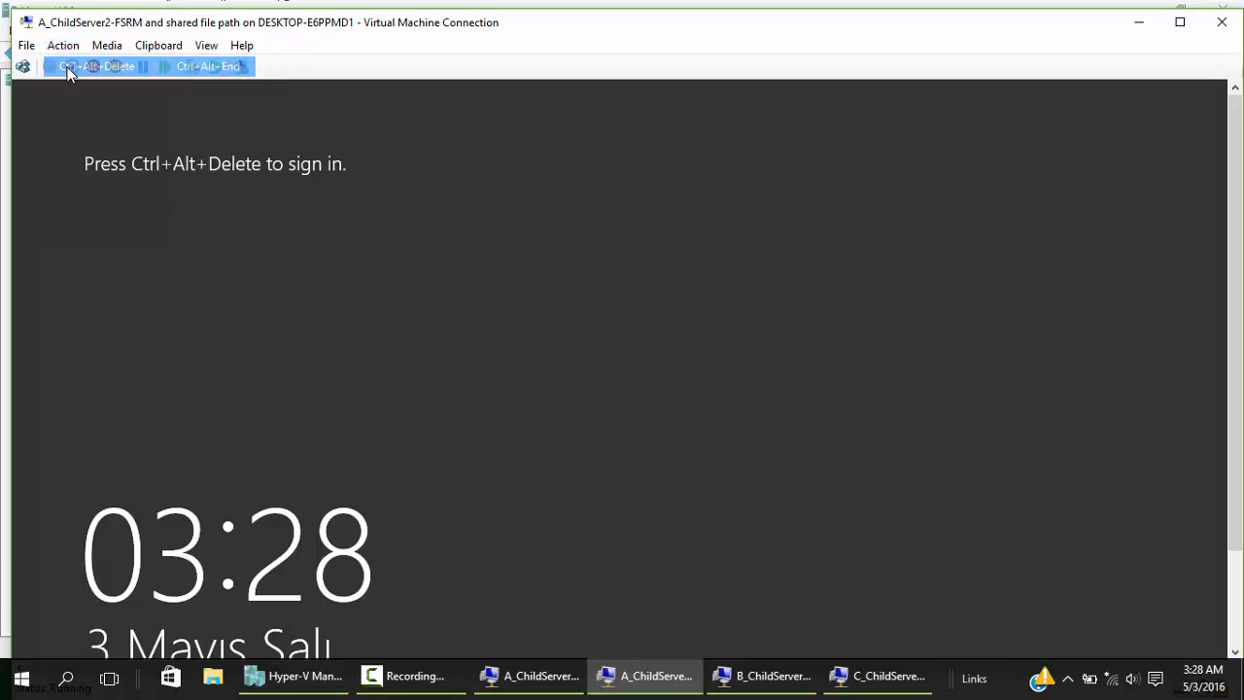
left_click(1181, 21)
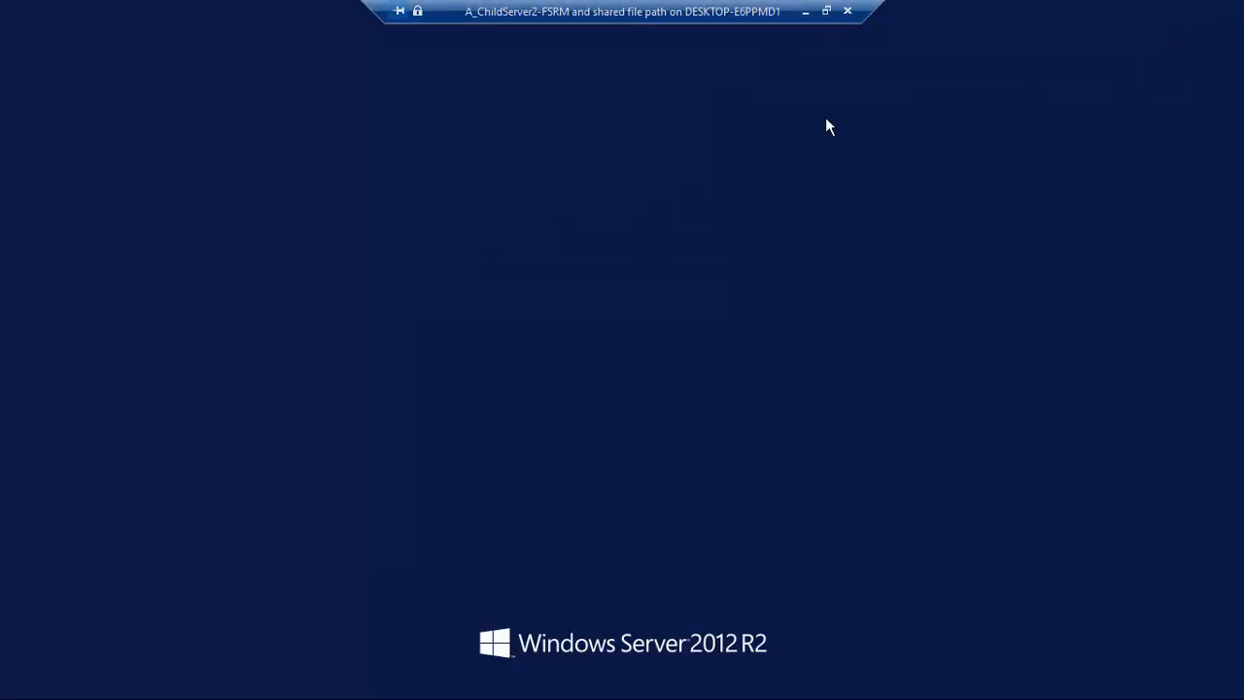
type("•")
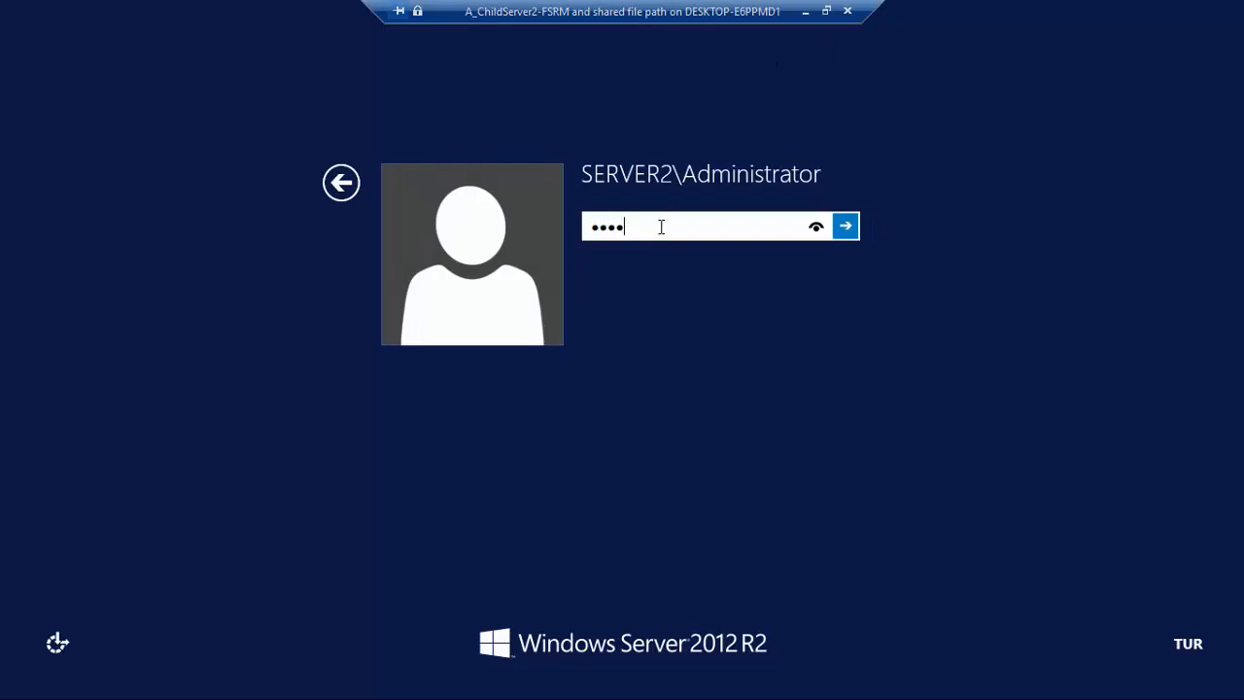
type("•••••••")
key("Return")
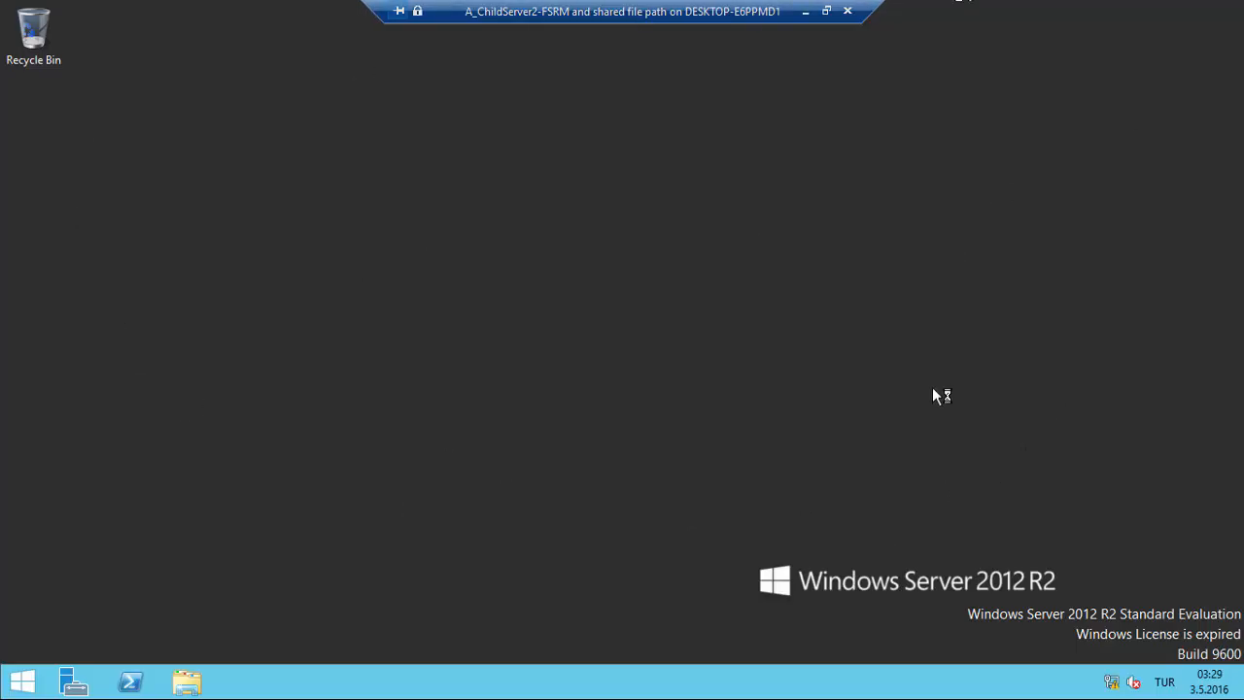
- Check the active network of Server2 in the Network and Sharing Center, and open its System information
right_click(1112, 680)
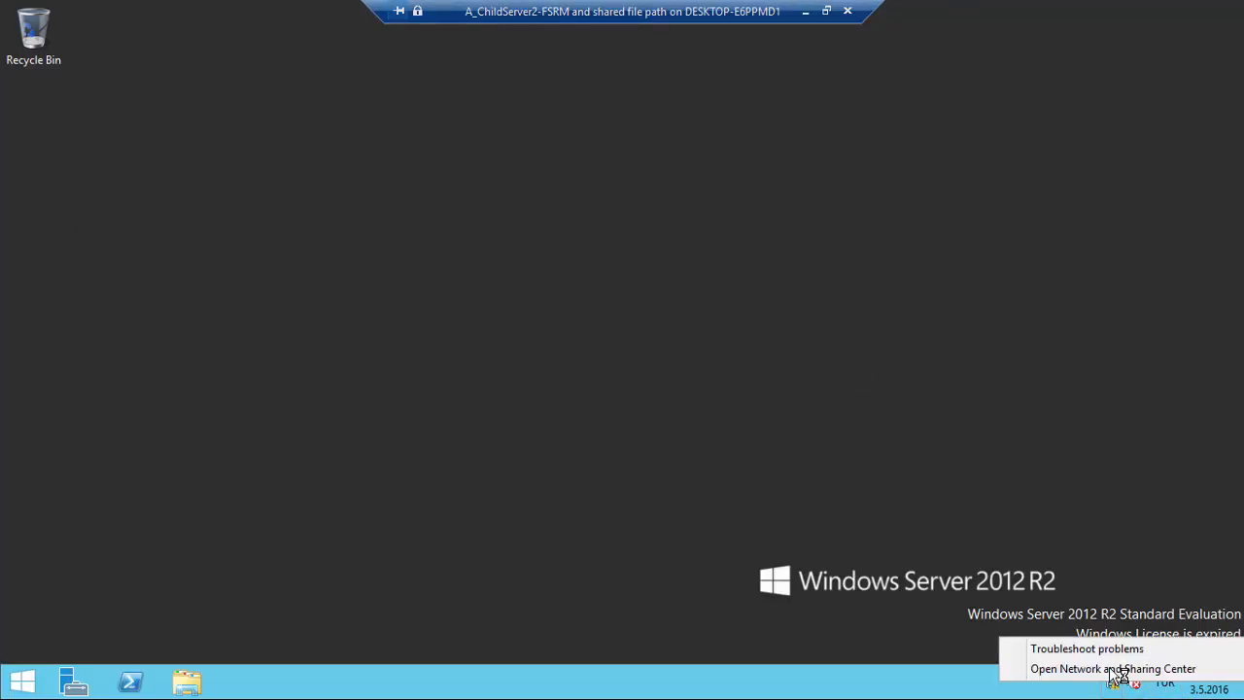
left_click(1114, 669)
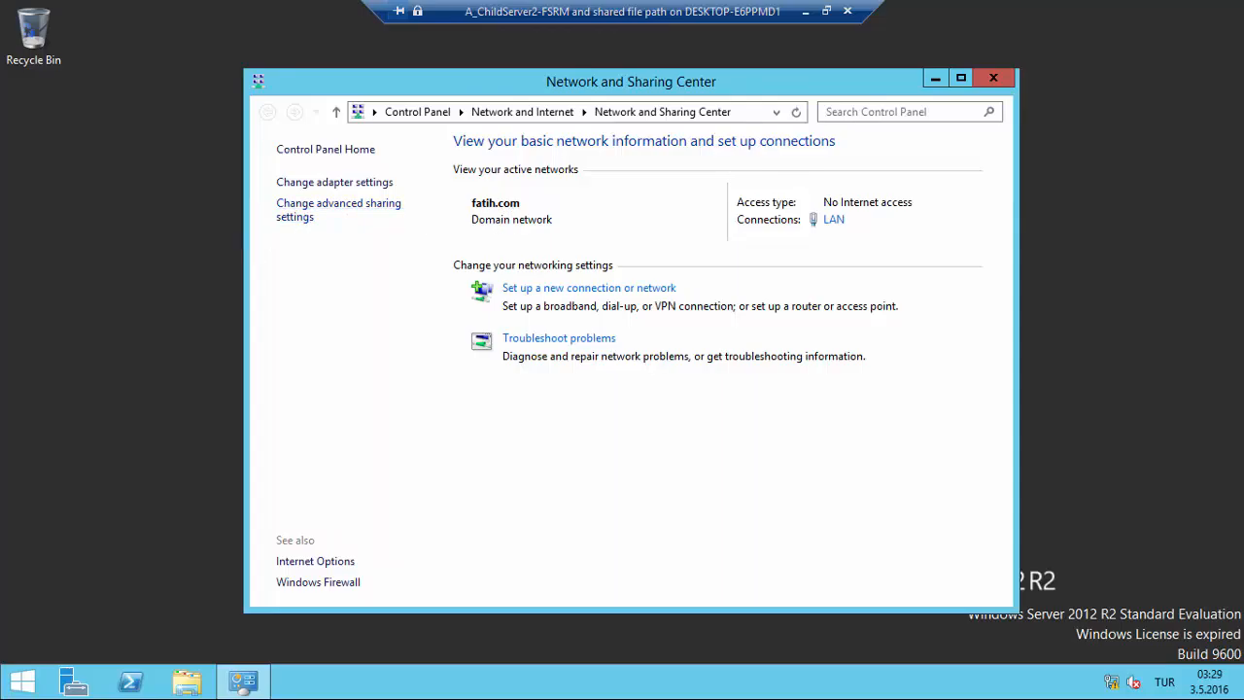
left_click(25, 680)
right_click(26, 672)
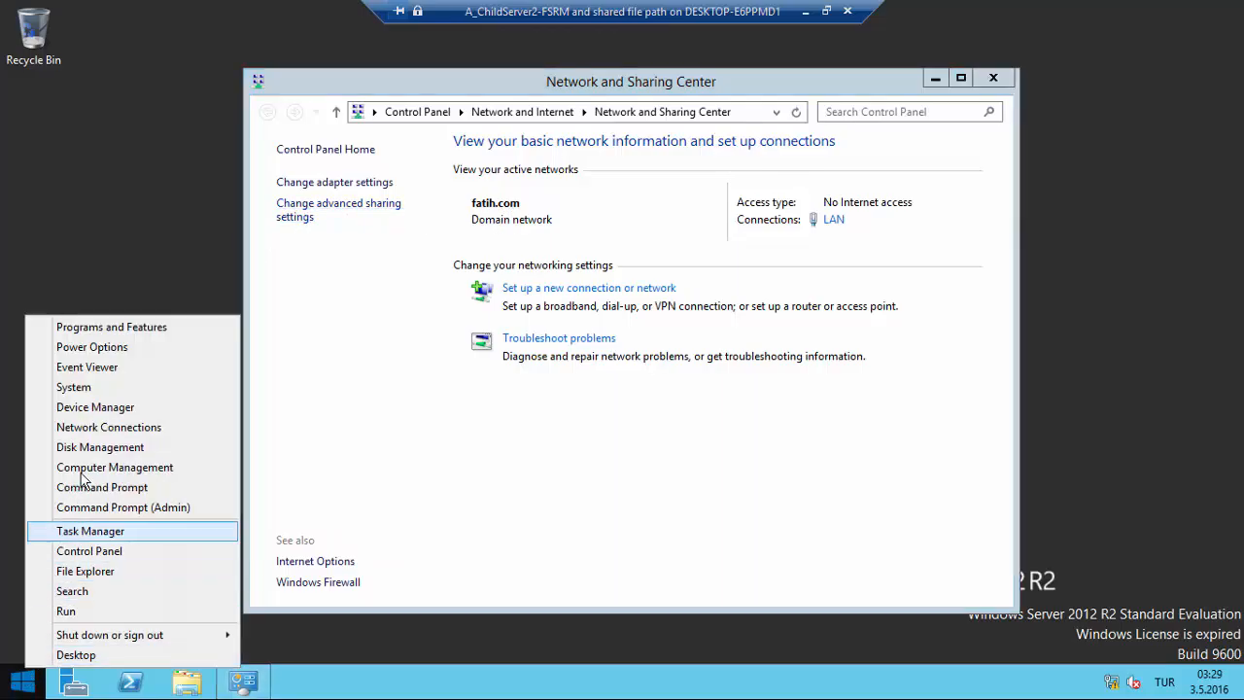
left_click(105, 388)
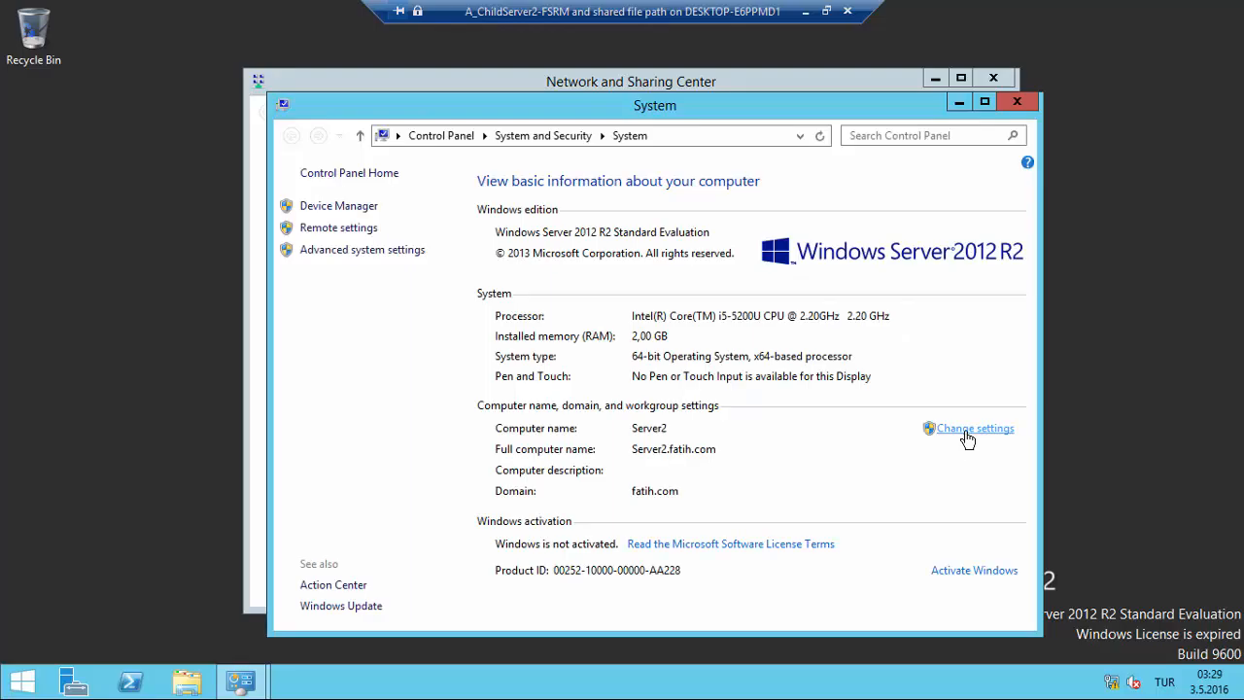
- Inspect the domain membership of Server2 in the Computer Name/Domain Changes dialog, and cancel without changing it
left_click(969, 440)
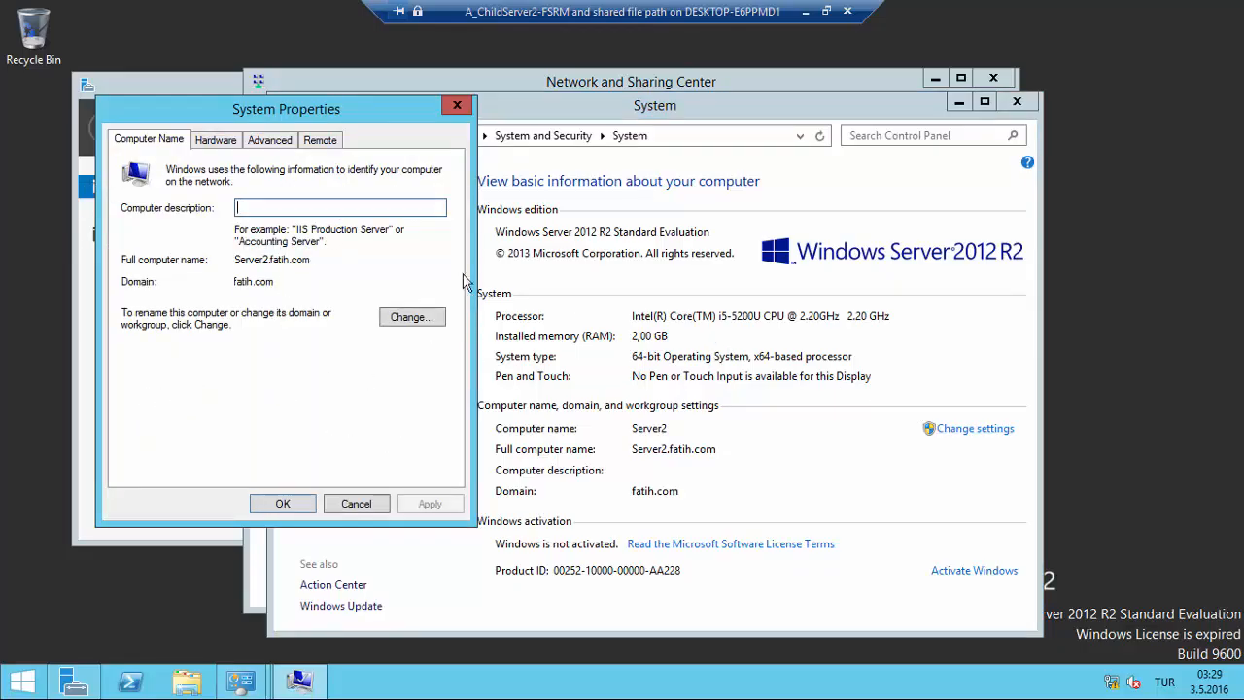
left_click(412, 317)
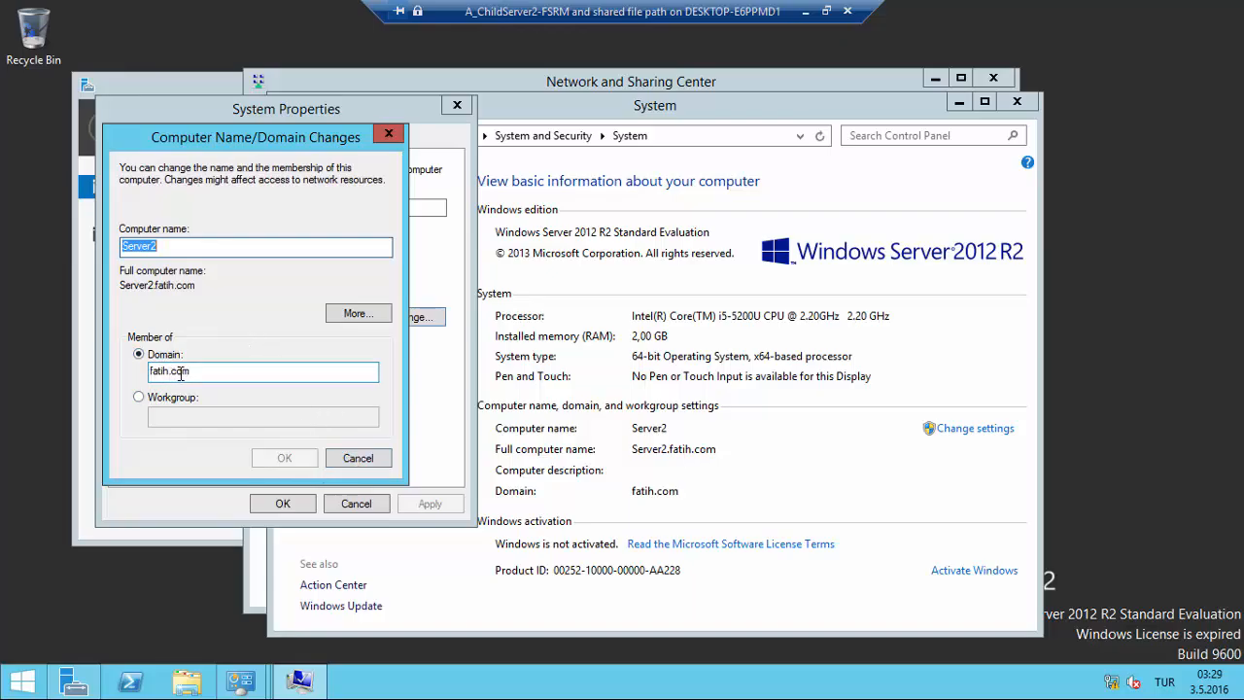
left_click(357, 461)
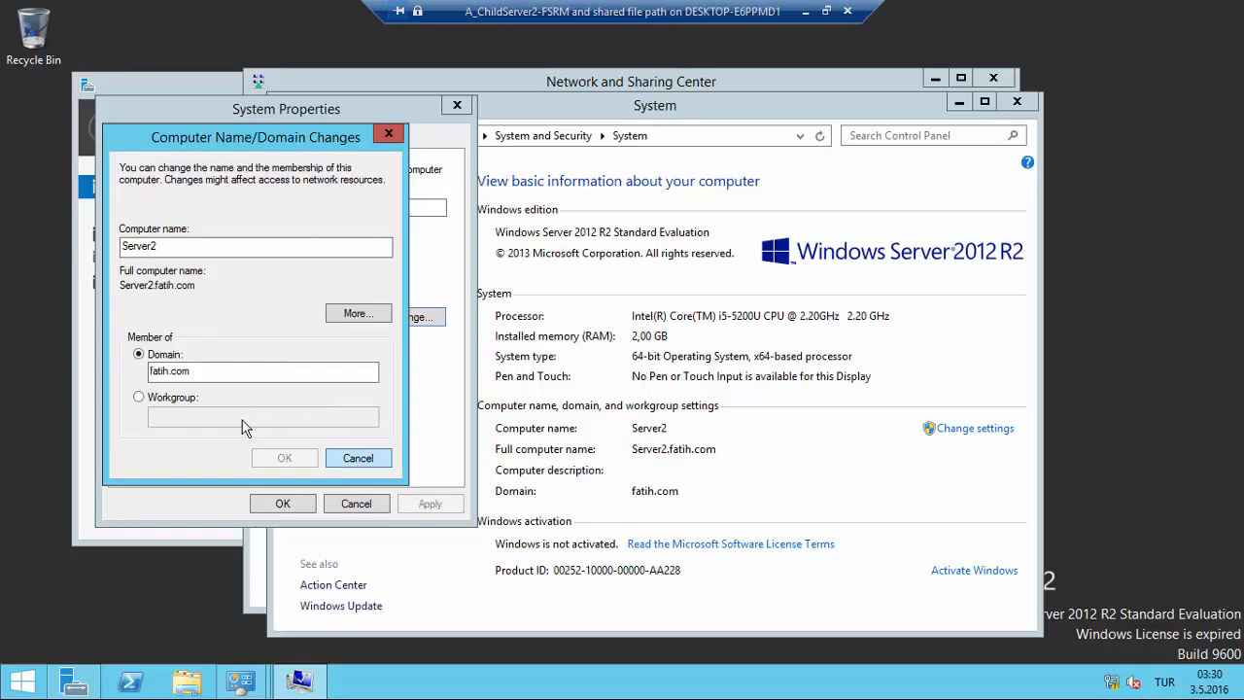
- Close the System Properties dialogs, and minimize the System and Network and Sharing Center windows and the A_ChildServer2 session
left_click(358, 458)
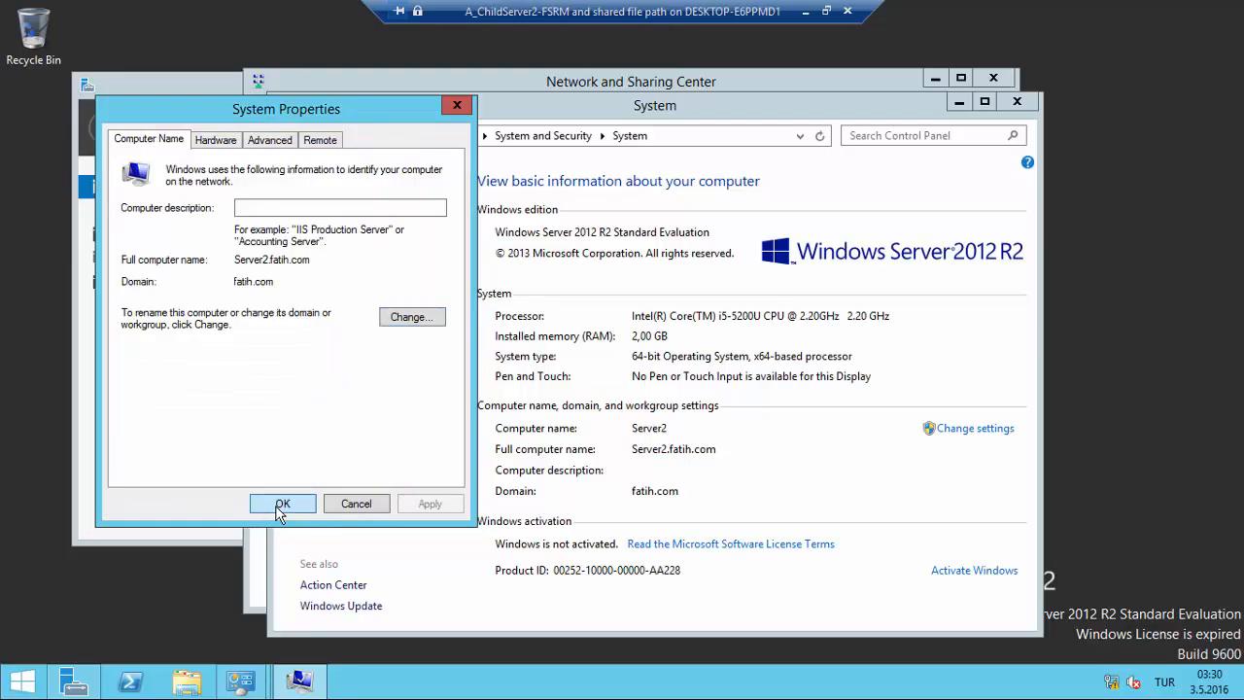
left_click(282, 503)
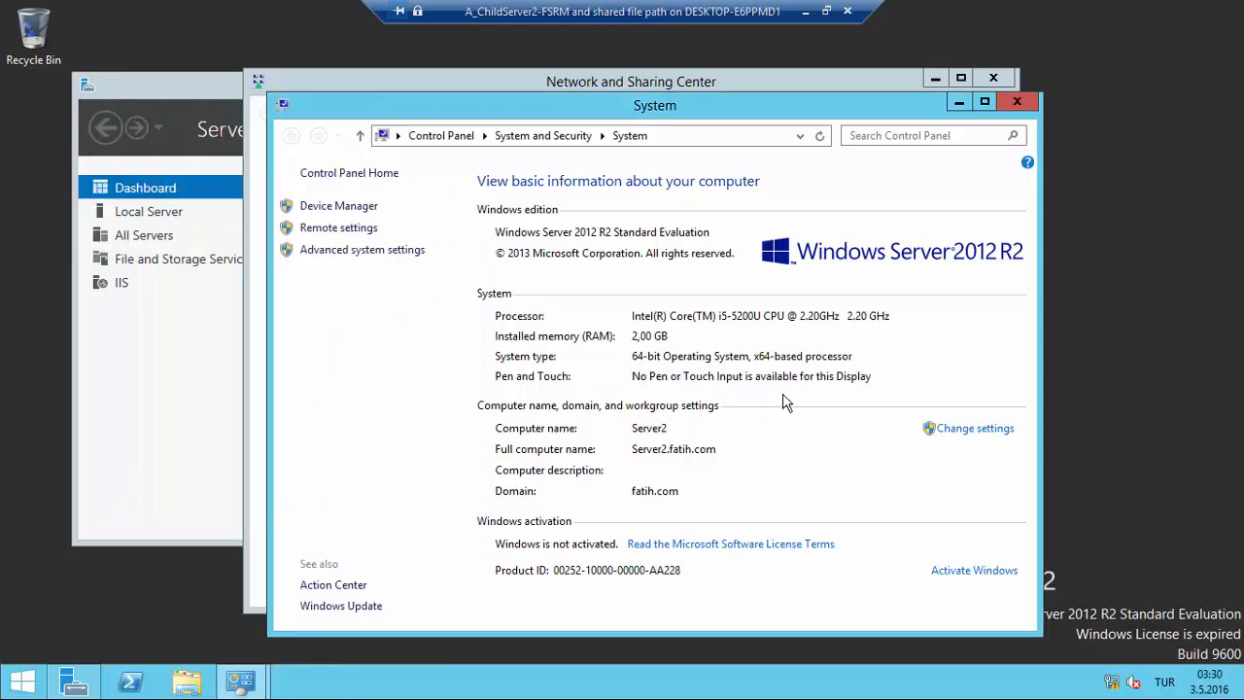
left_click(958, 105)
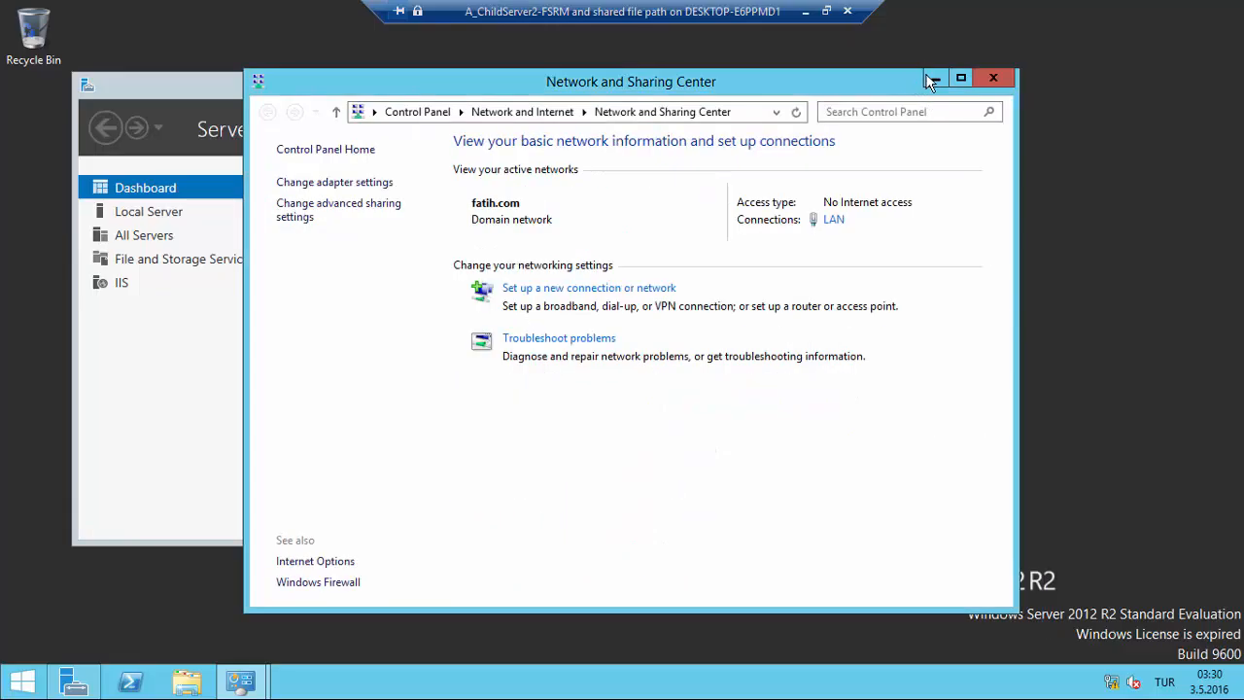
left_click(936, 78)
left_click(804, 12)
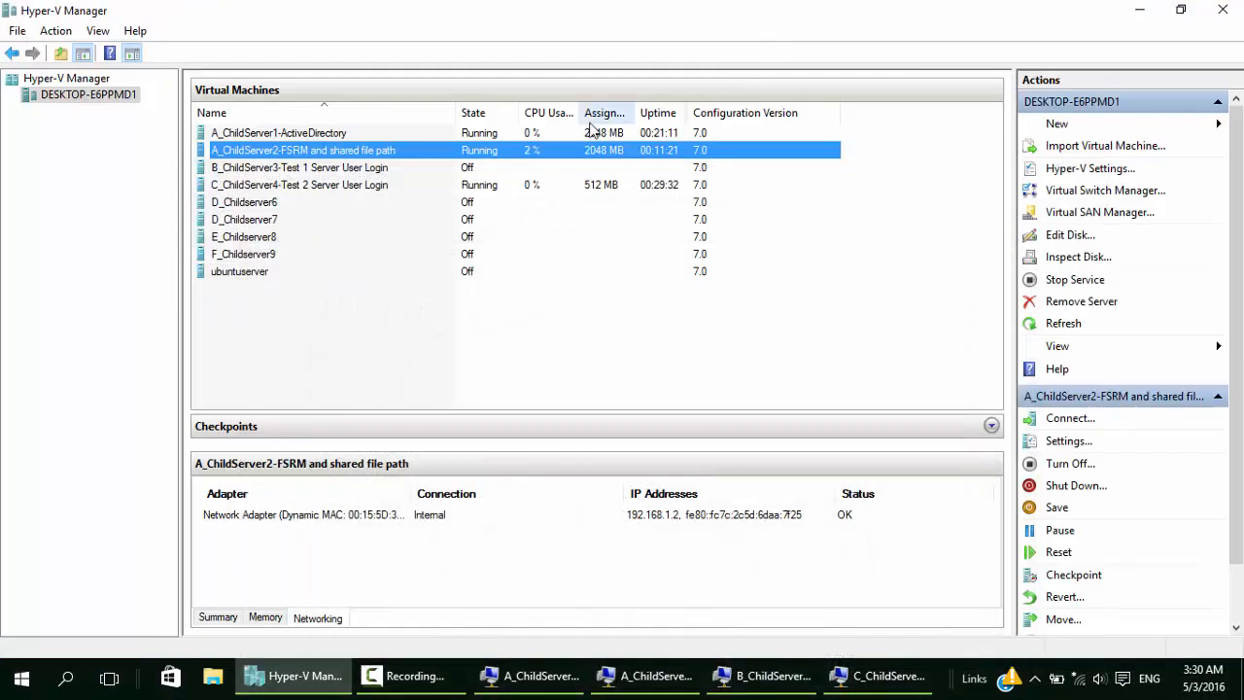
- Start the B_ChildServer3-Test 1 Server User Login virtual machine, and select C_ChildServer4-Test 2 Server User Login
left_click(278, 170)
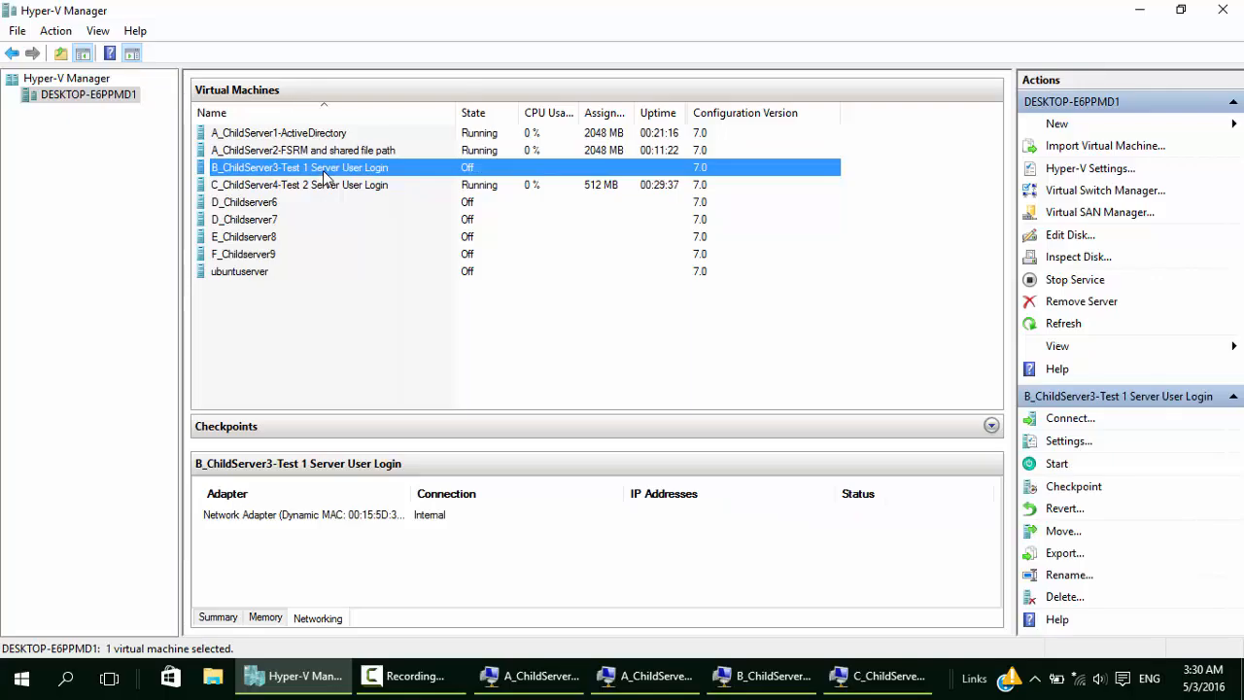
right_click(327, 173)
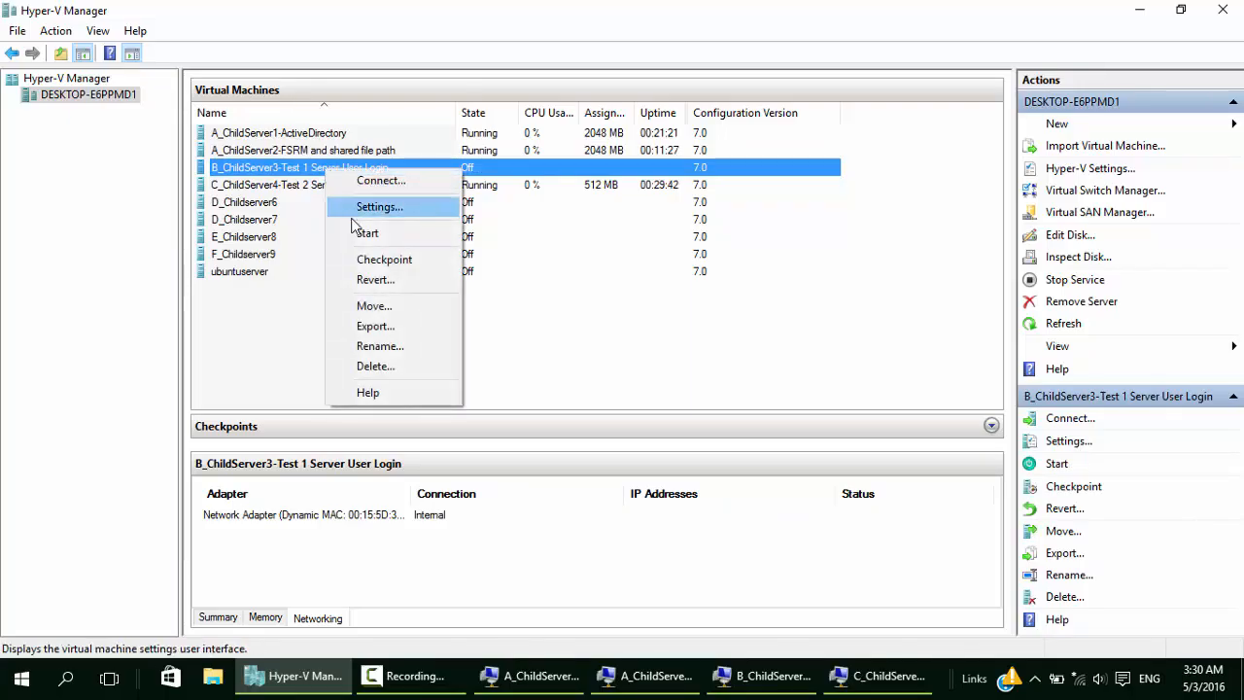
left_click(356, 235)
left_click(292, 189)
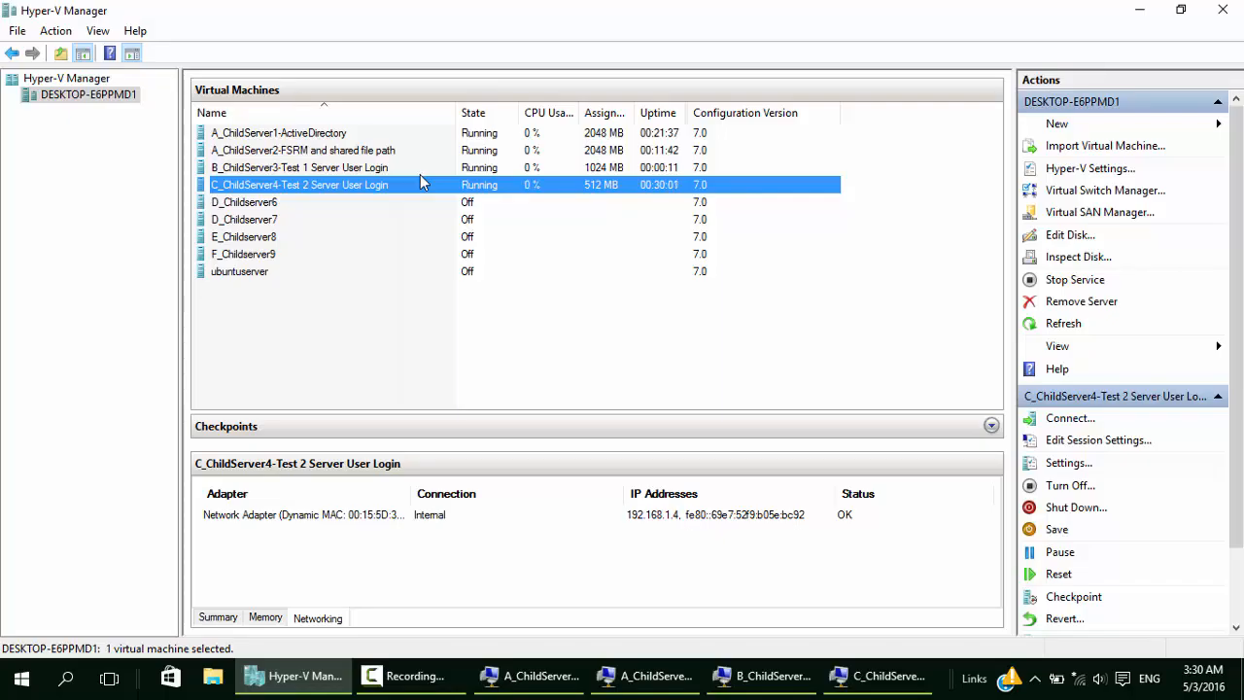
- Connect to the A_ChildServer1-ActiveDirectory virtual machine and show its session in full screen
right_click(309, 134)
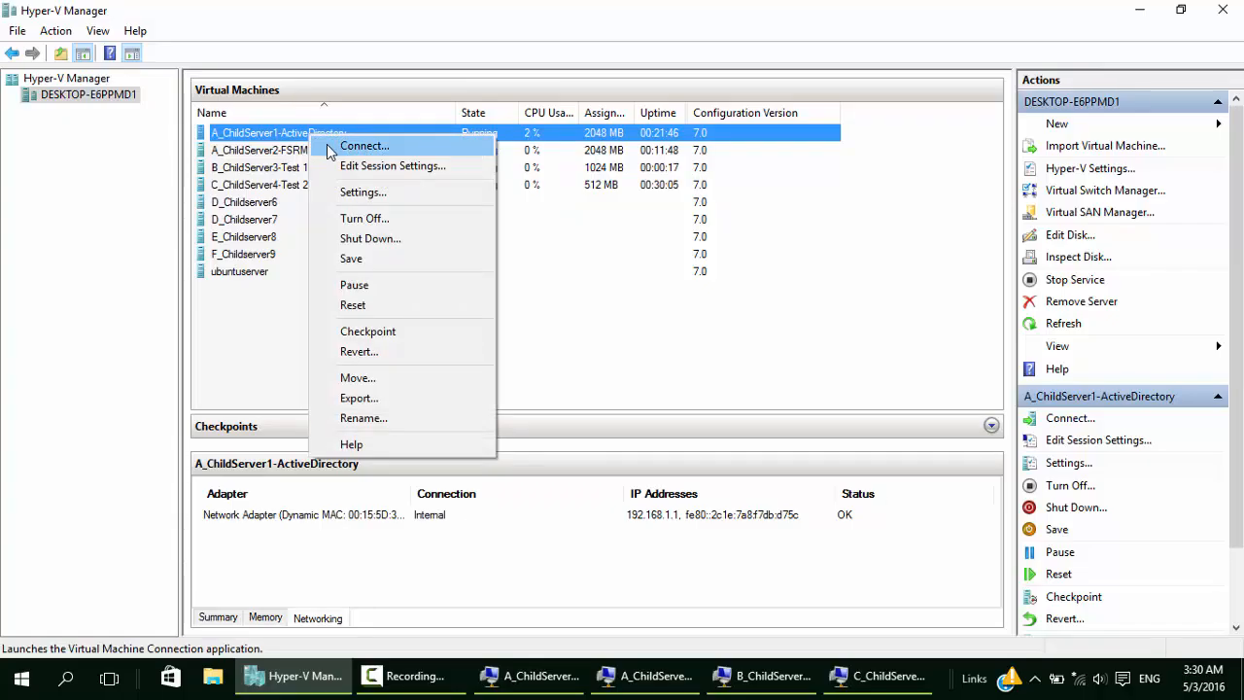
left_click(364, 146)
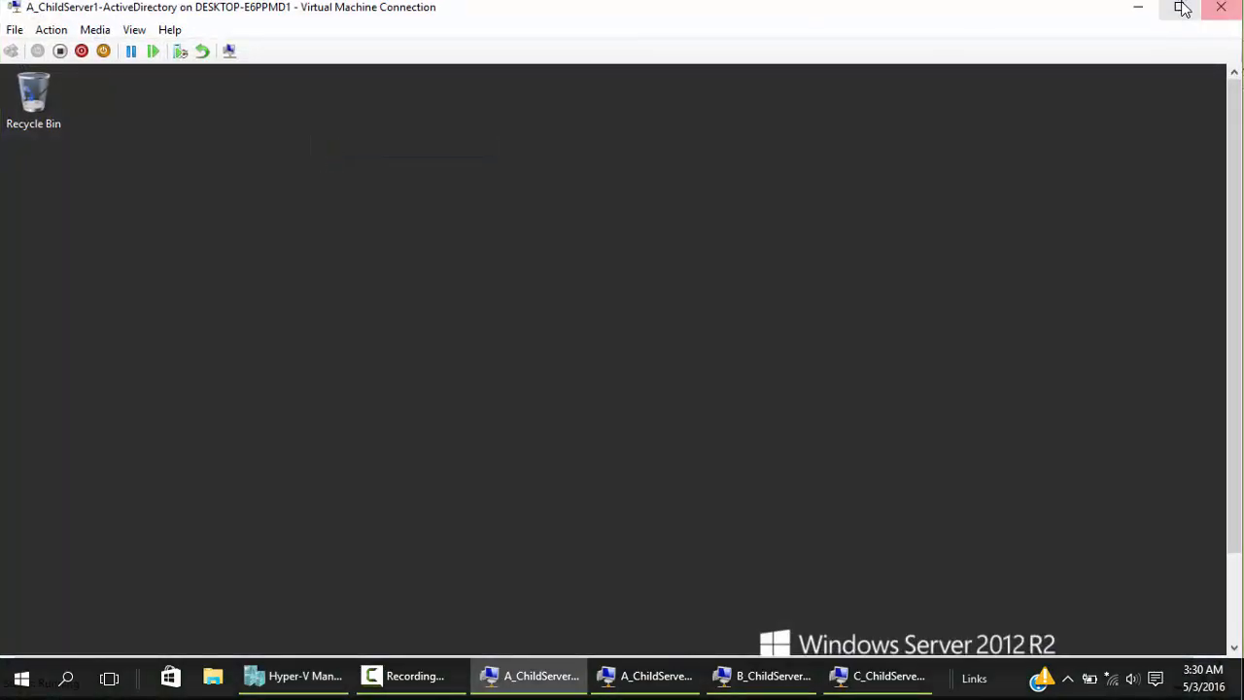
left_click(1182, 9)
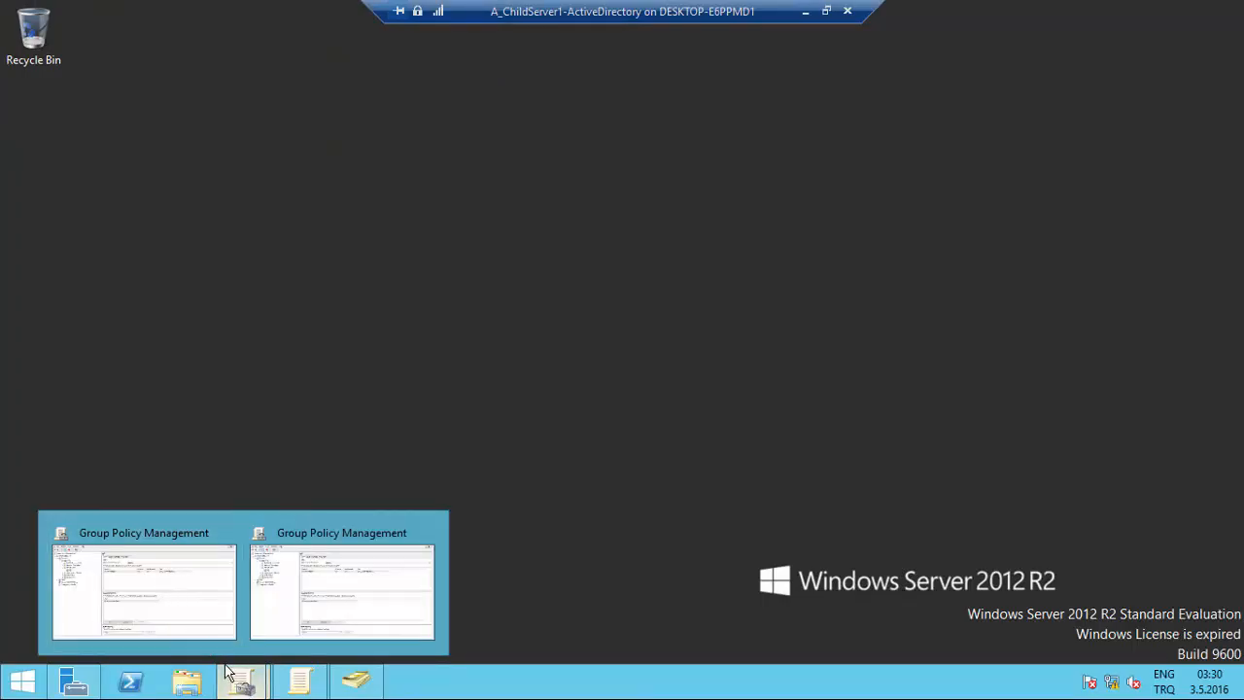
- Open Active Directory Users and Computers from Server Manager and widen its window
left_click(58, 673)
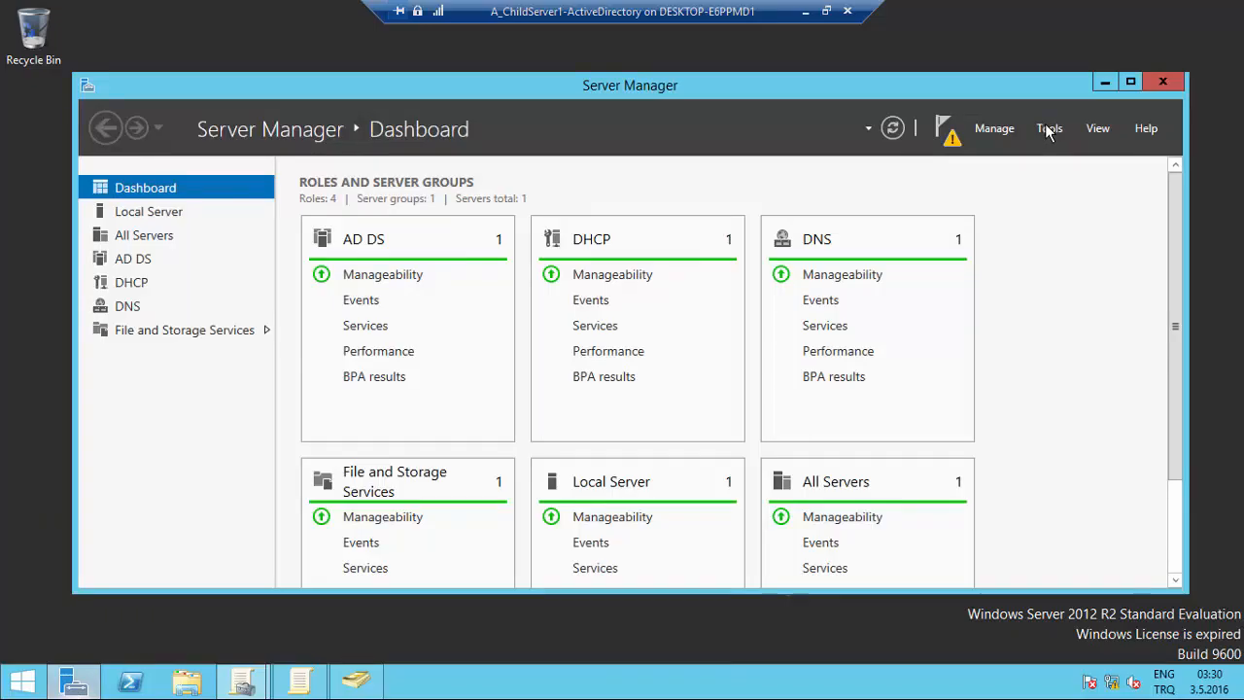
left_click(1049, 129)
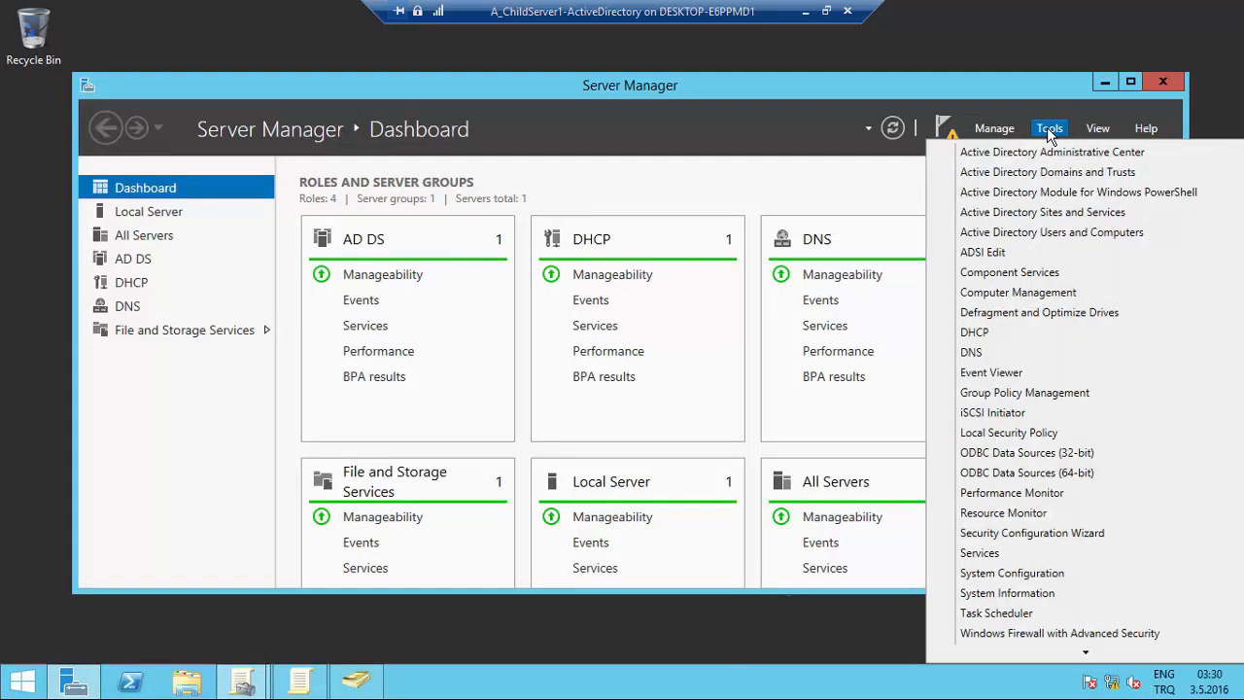
left_click(1007, 235)
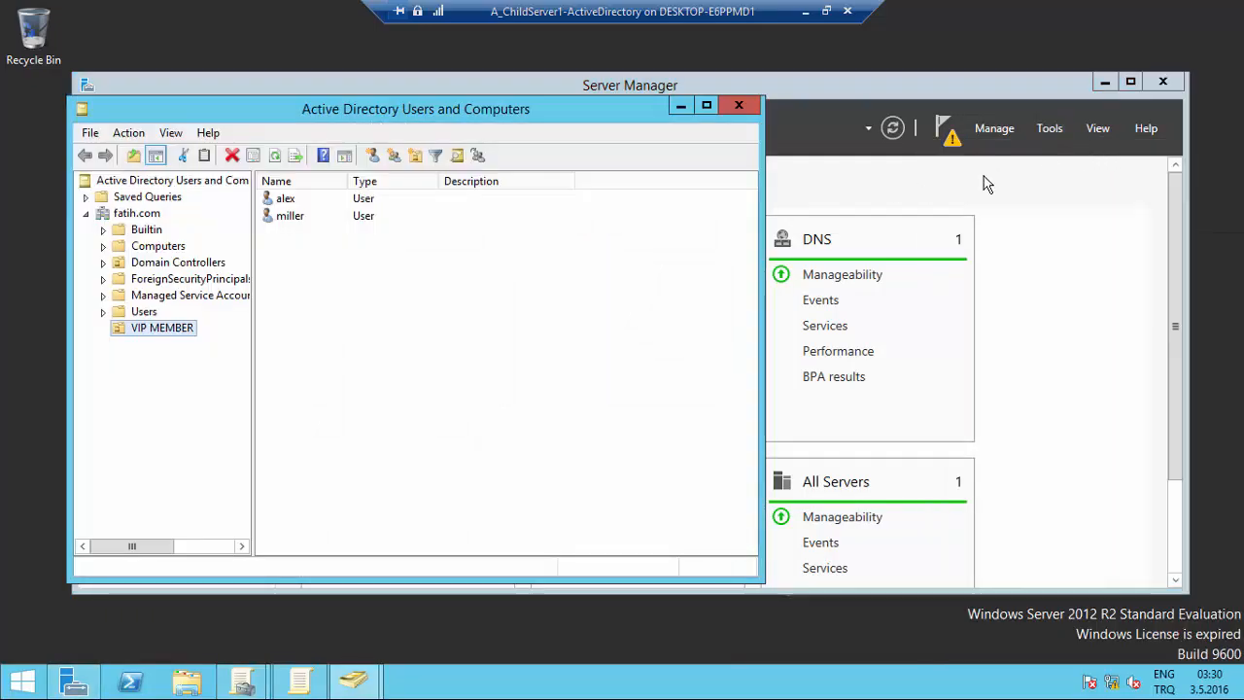
left_click_drag(762, 177, 1002, 216)
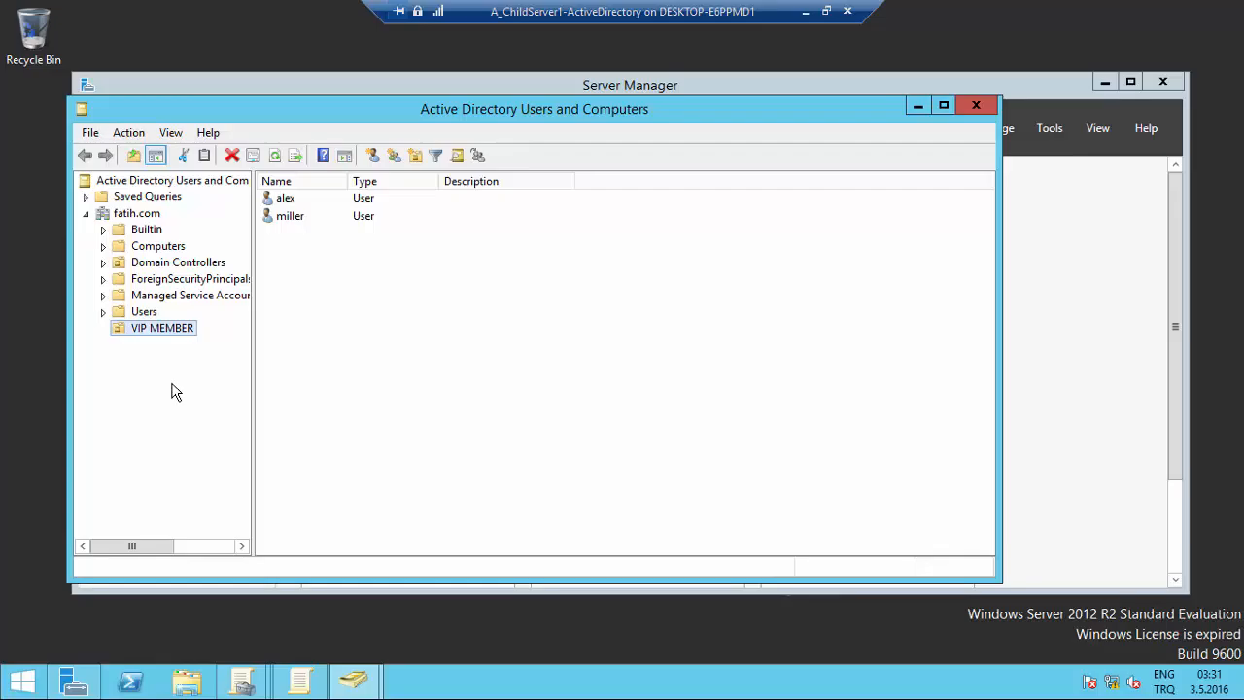
- Review the new object types offered for the fatih.com domain and for the VIP MEMBER organizational unit
right_click(133, 213)
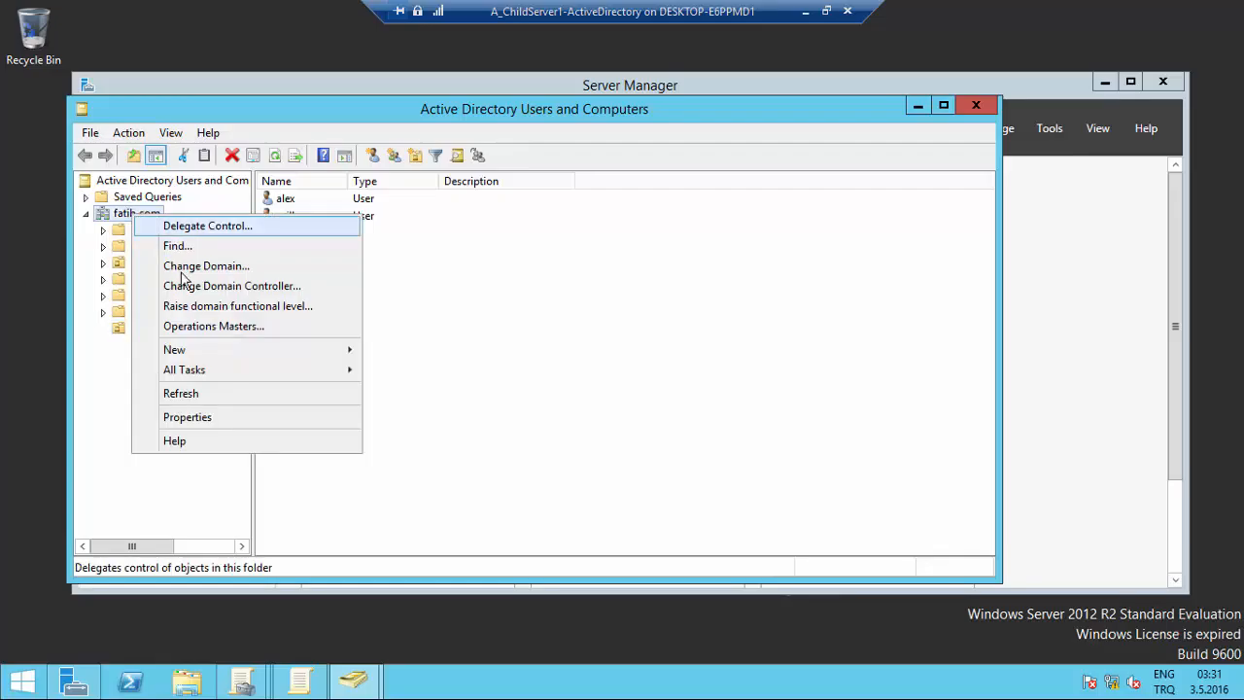
mouse_move(206, 354)
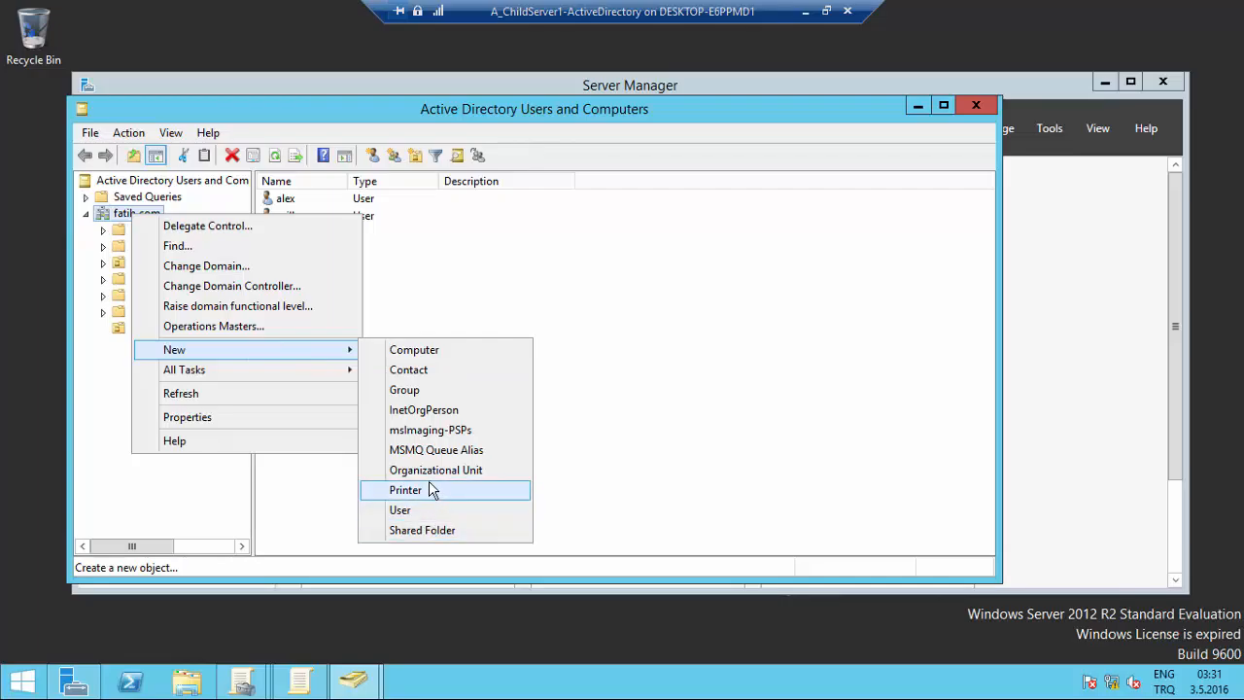
left_click(550, 467)
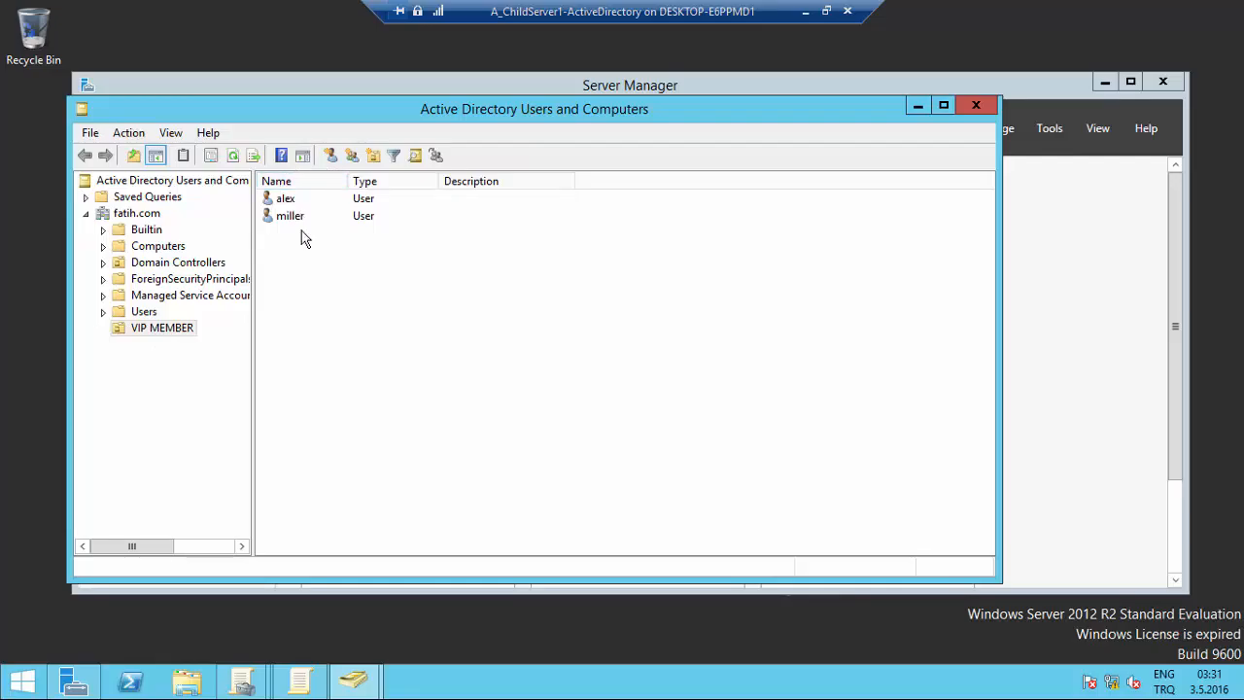
right_click(181, 330)
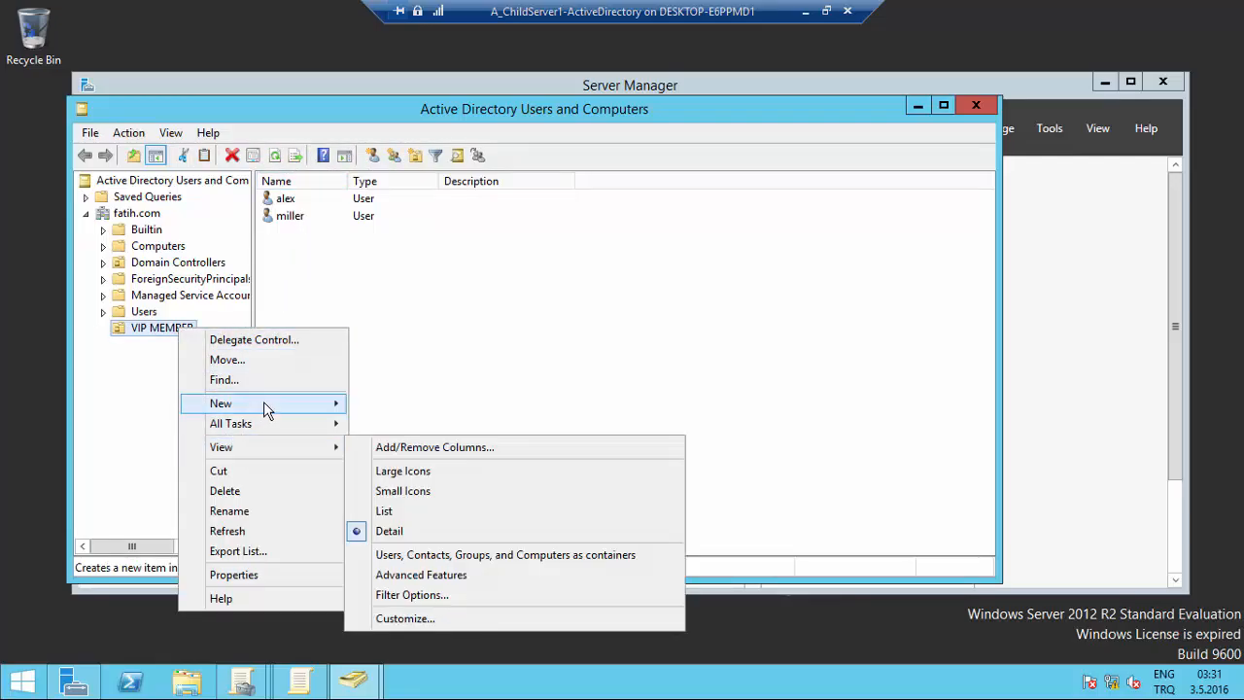
mouse_move(263, 403)
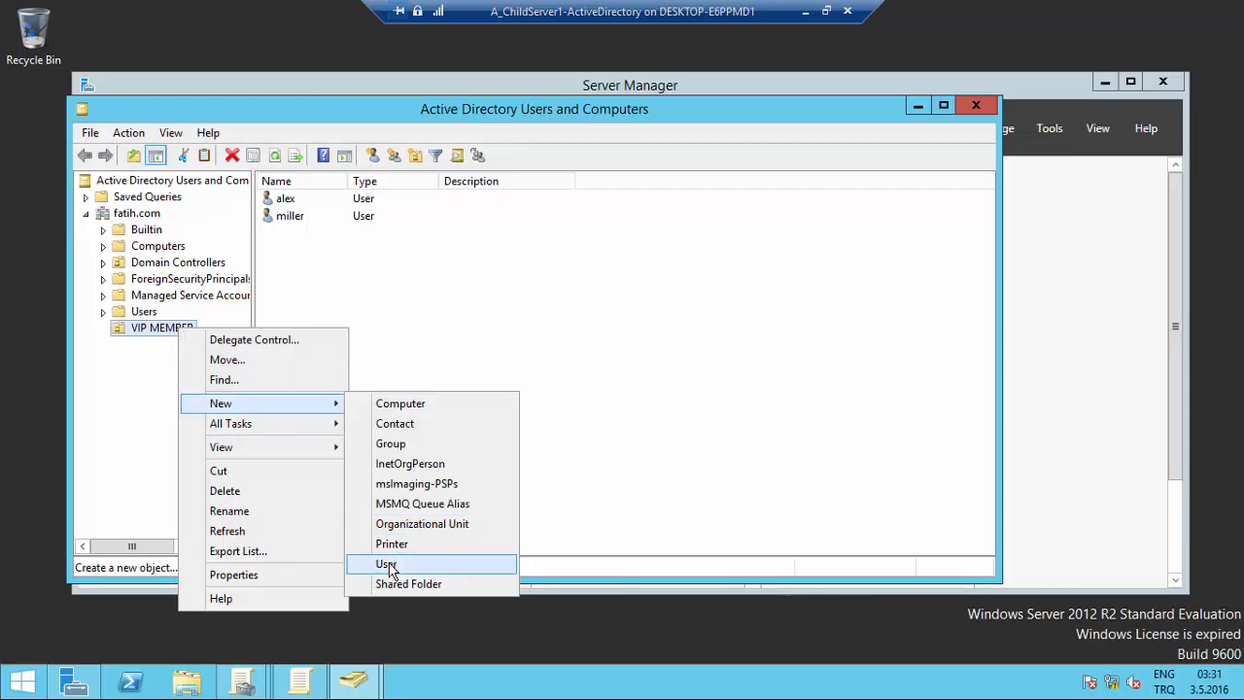
- Inspect the account actions available for the first user in VIP MEMBER, and close Active Directory Users and Computers
left_click(297, 199)
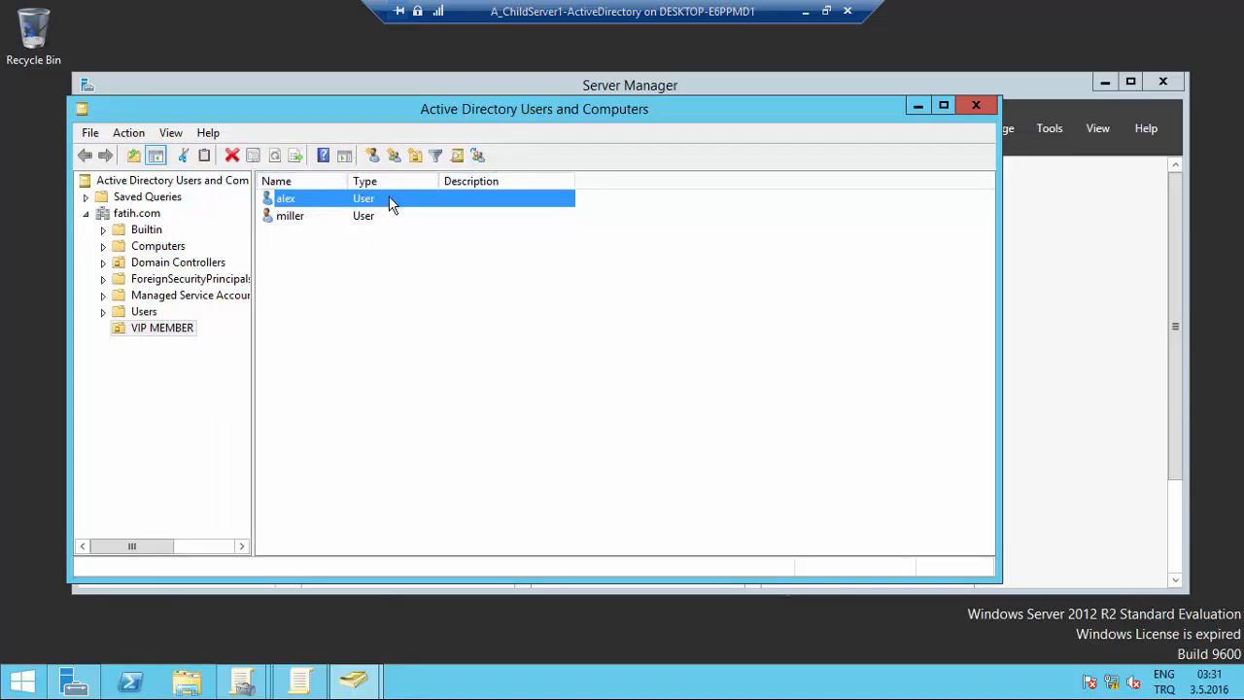
right_click(413, 199)
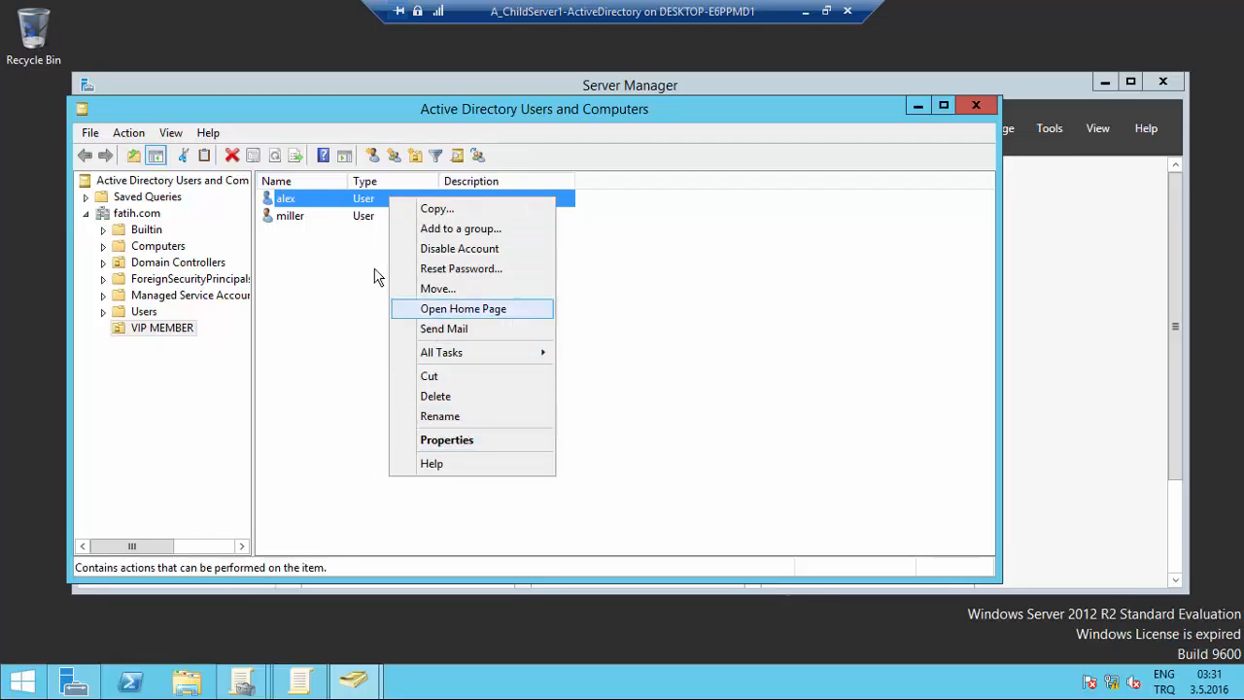
left_click(327, 242)
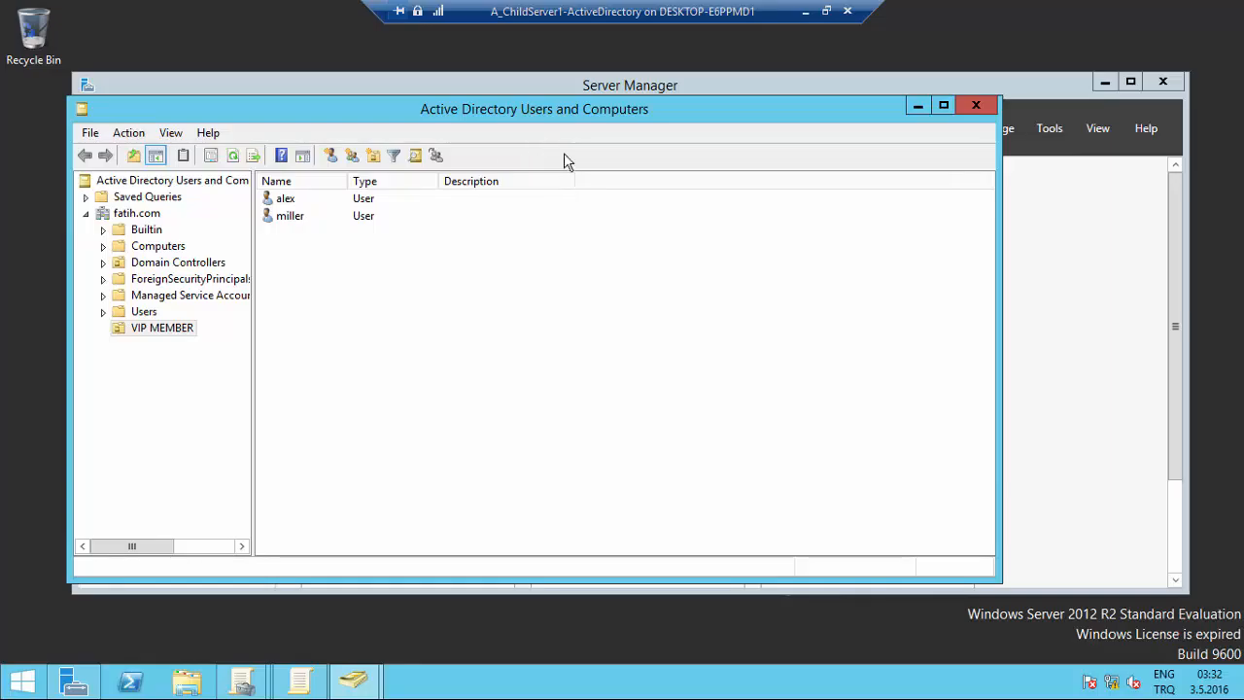
left_click(967, 105)
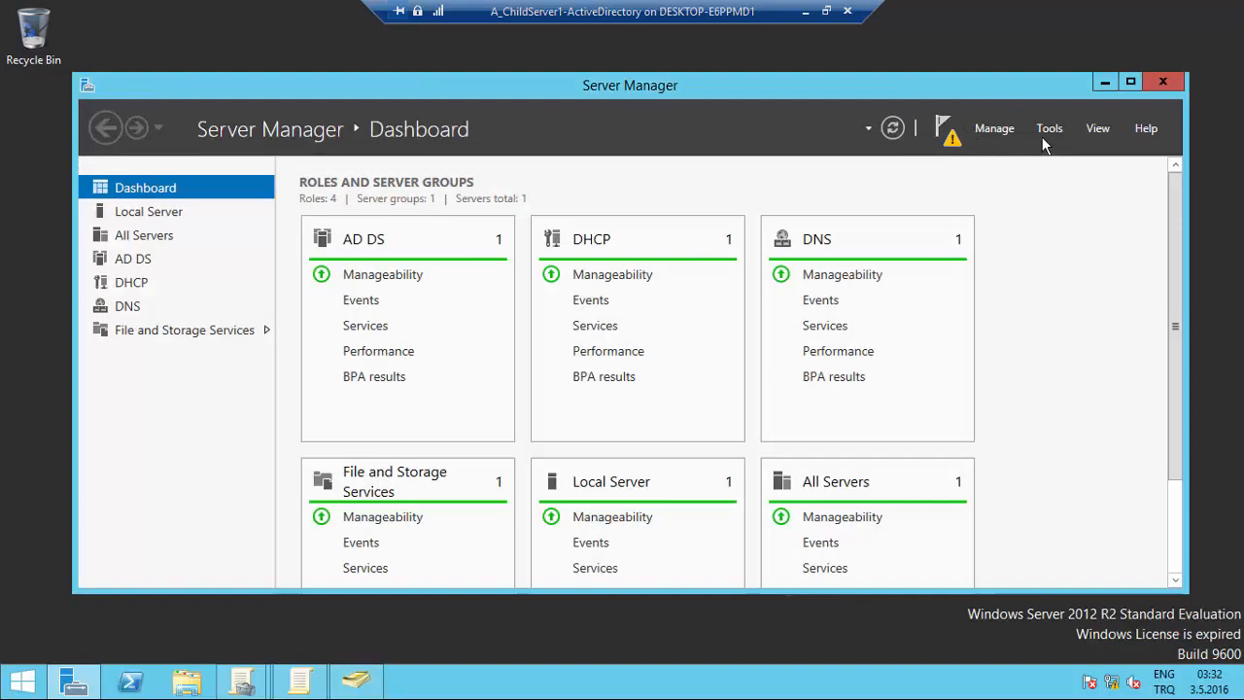
- Open Group Policy Management, review the policy options for VIP MEMBER, and display the scope of its linked VIP policy
left_click(1046, 132)
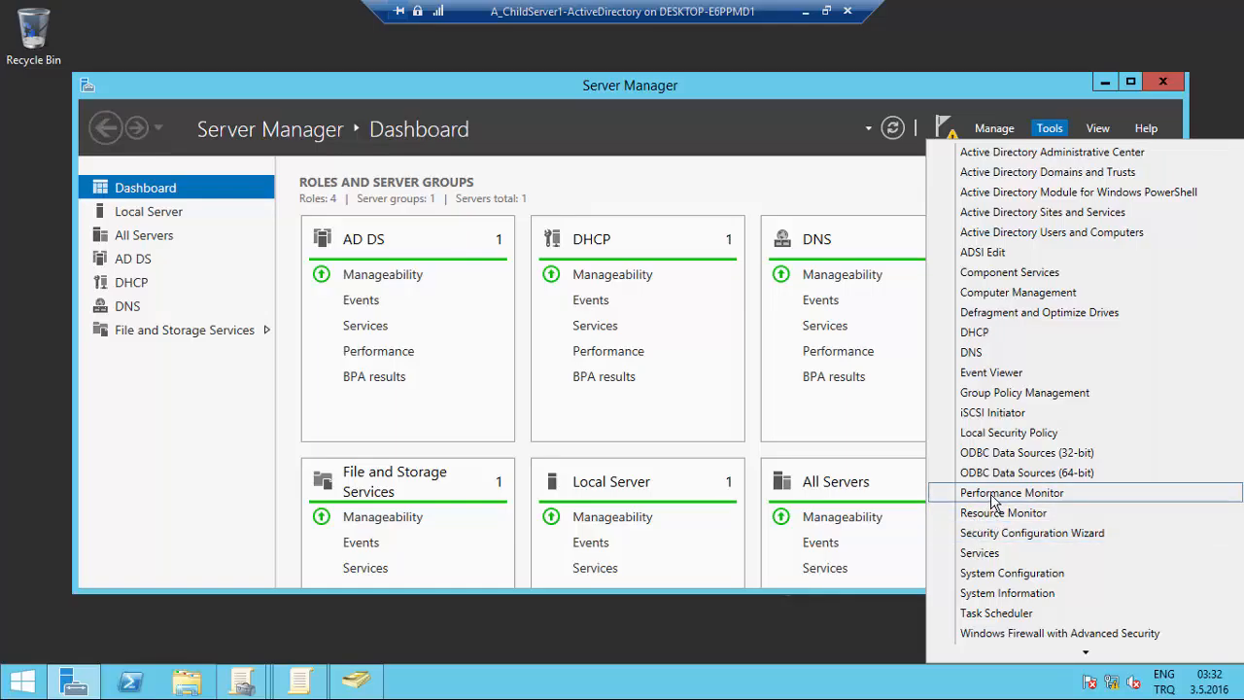
left_click(1025, 393)
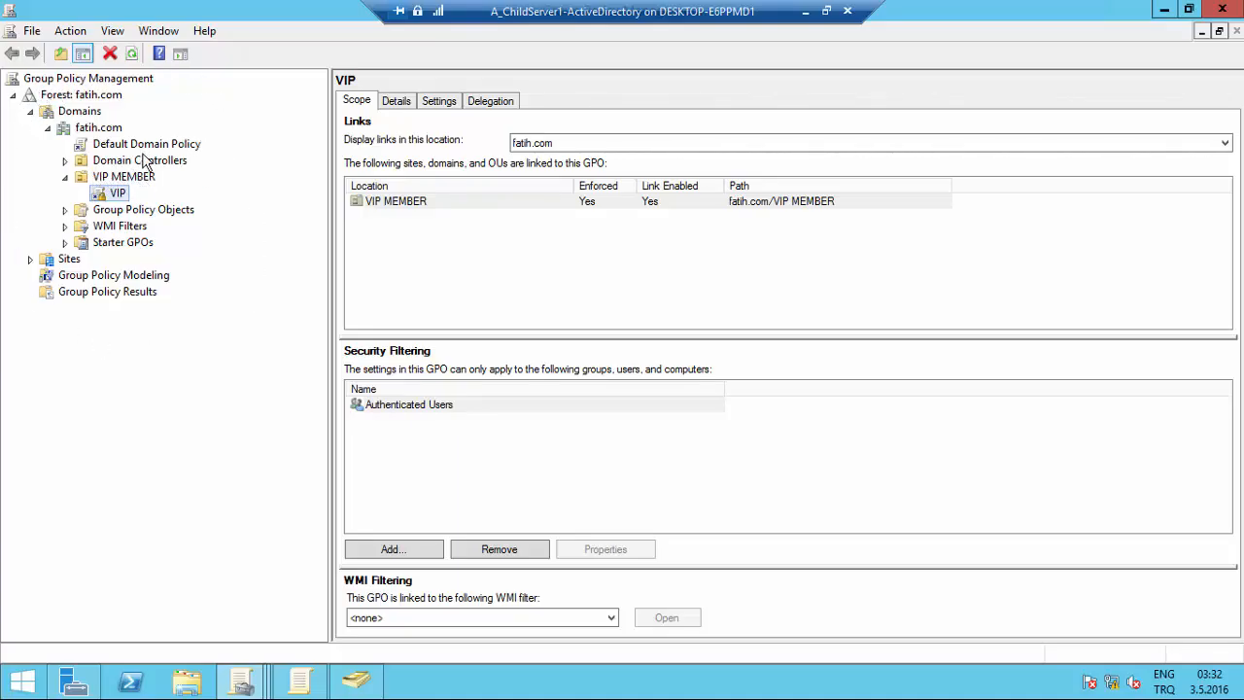
left_click(101, 183)
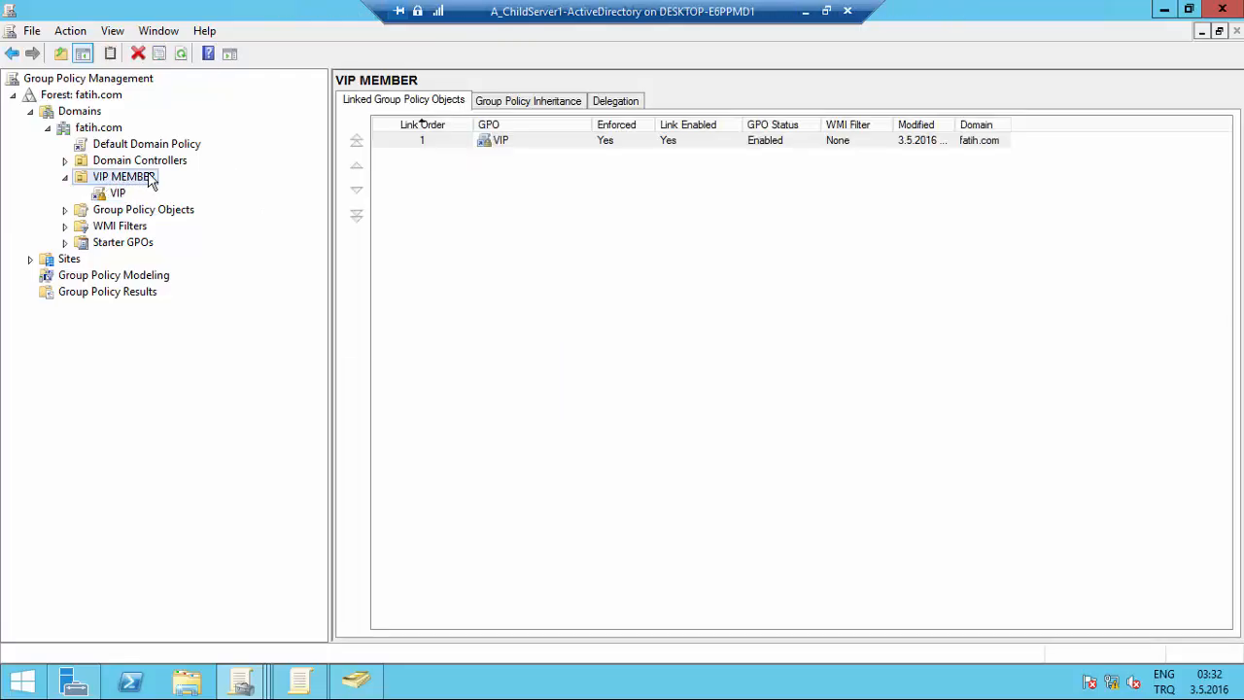
right_click(117, 177)
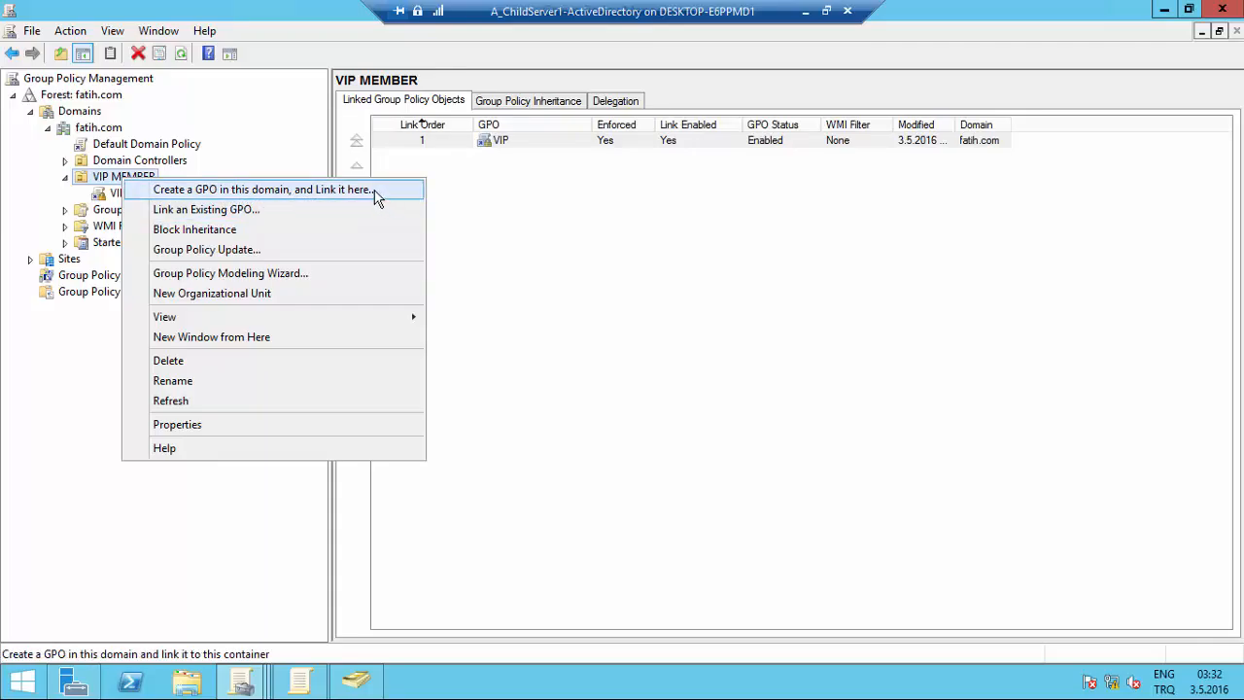
left_click(121, 199)
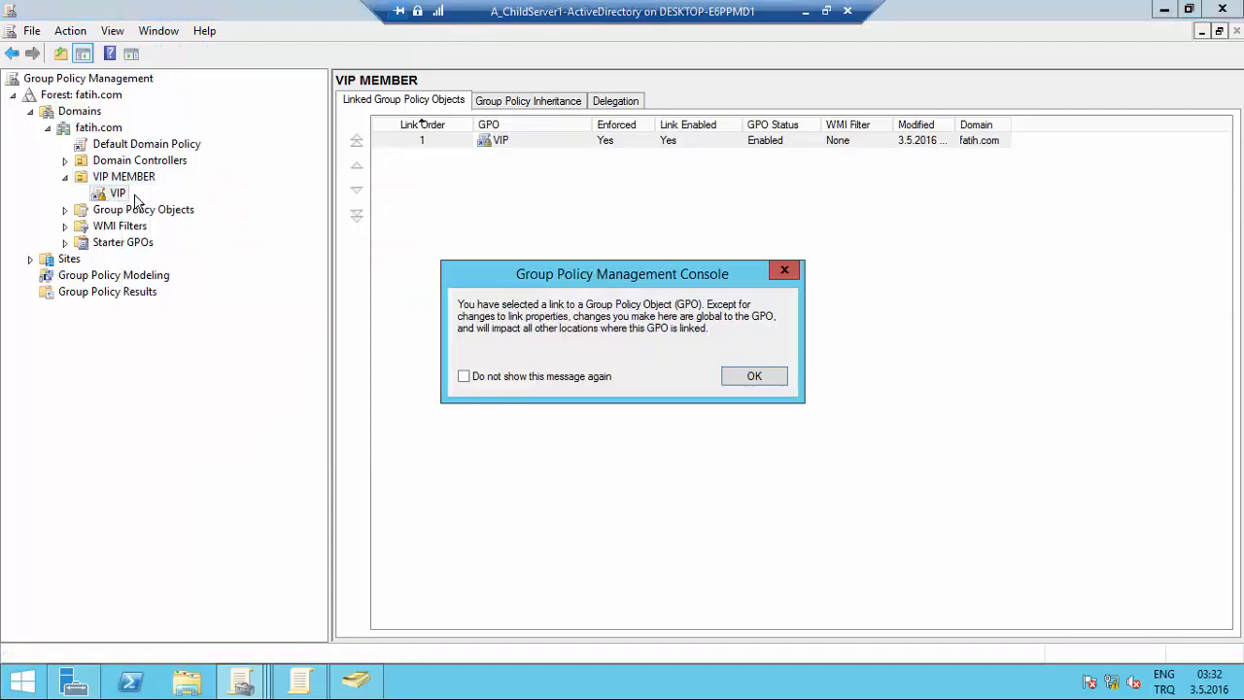
left_click(789, 271)
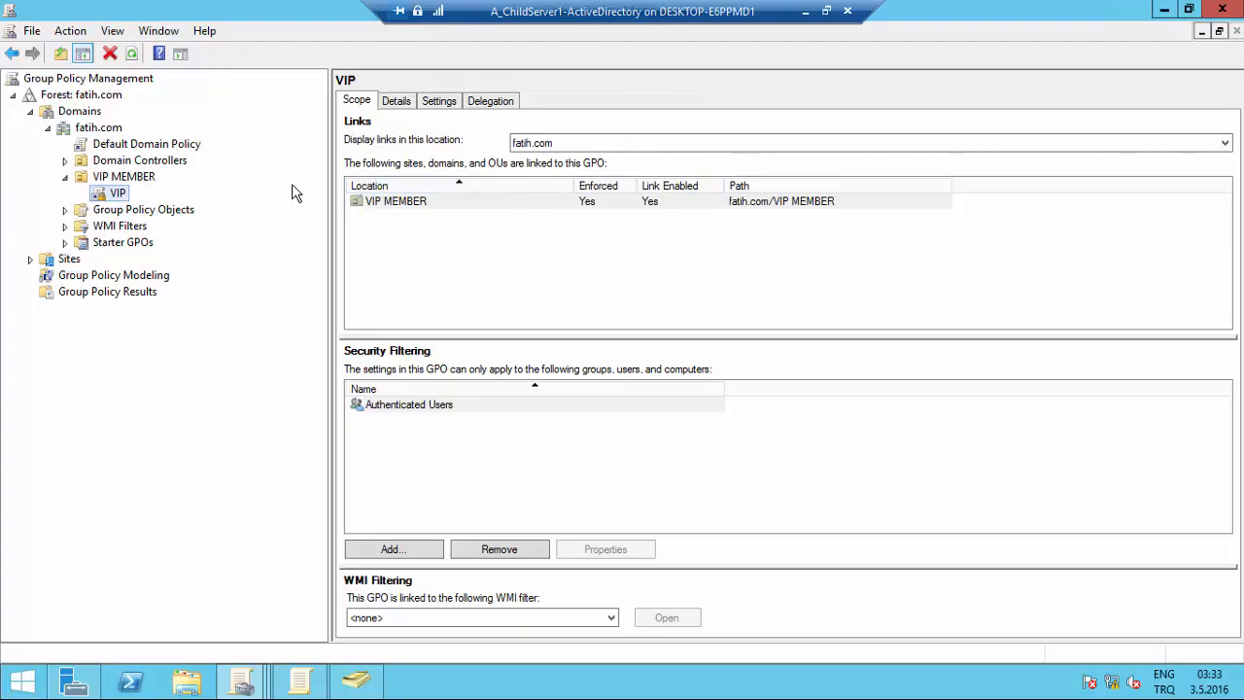
- Open the VIP policy for editing, enlarge the editor window and its tree area, and expand the Policies under User Configuration
right_click(126, 191)
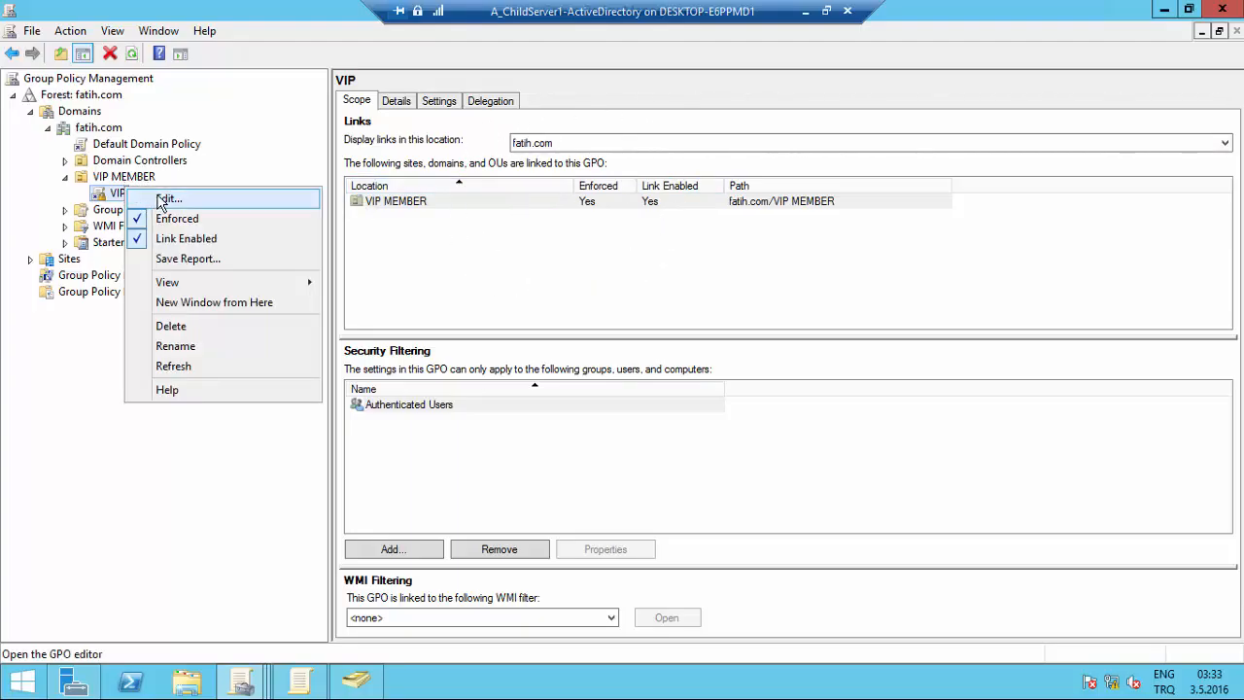
left_click(163, 200)
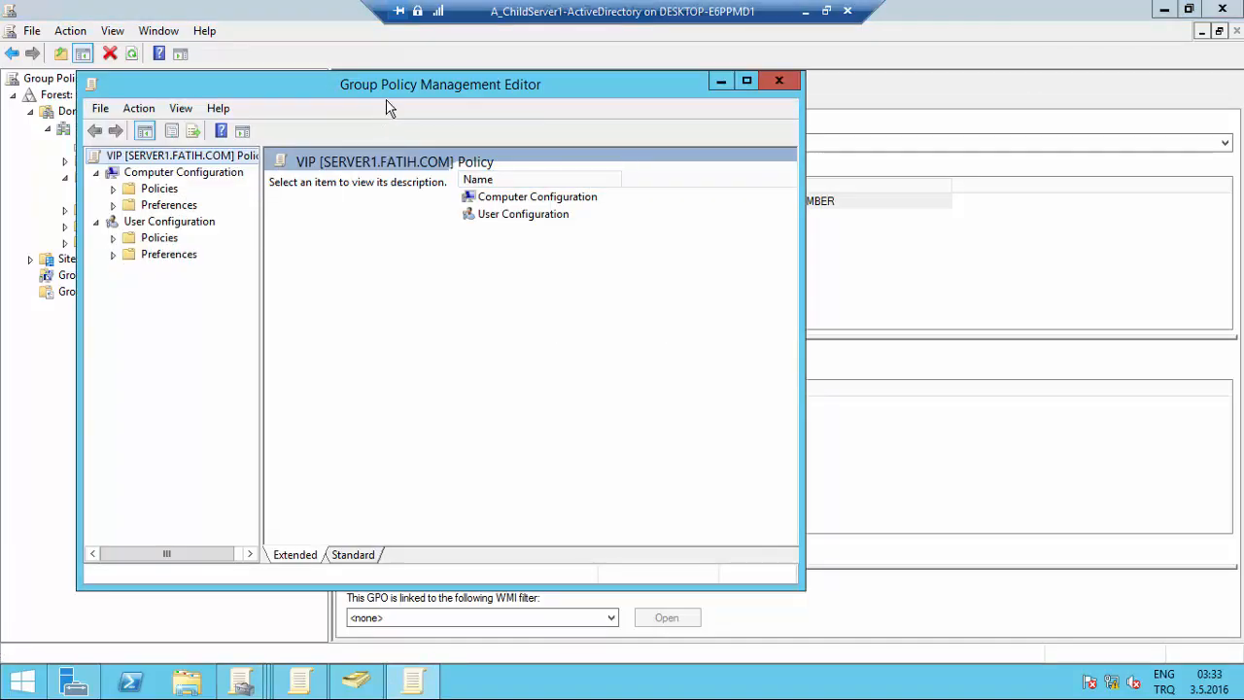
left_click_drag(399, 72, 406, 33)
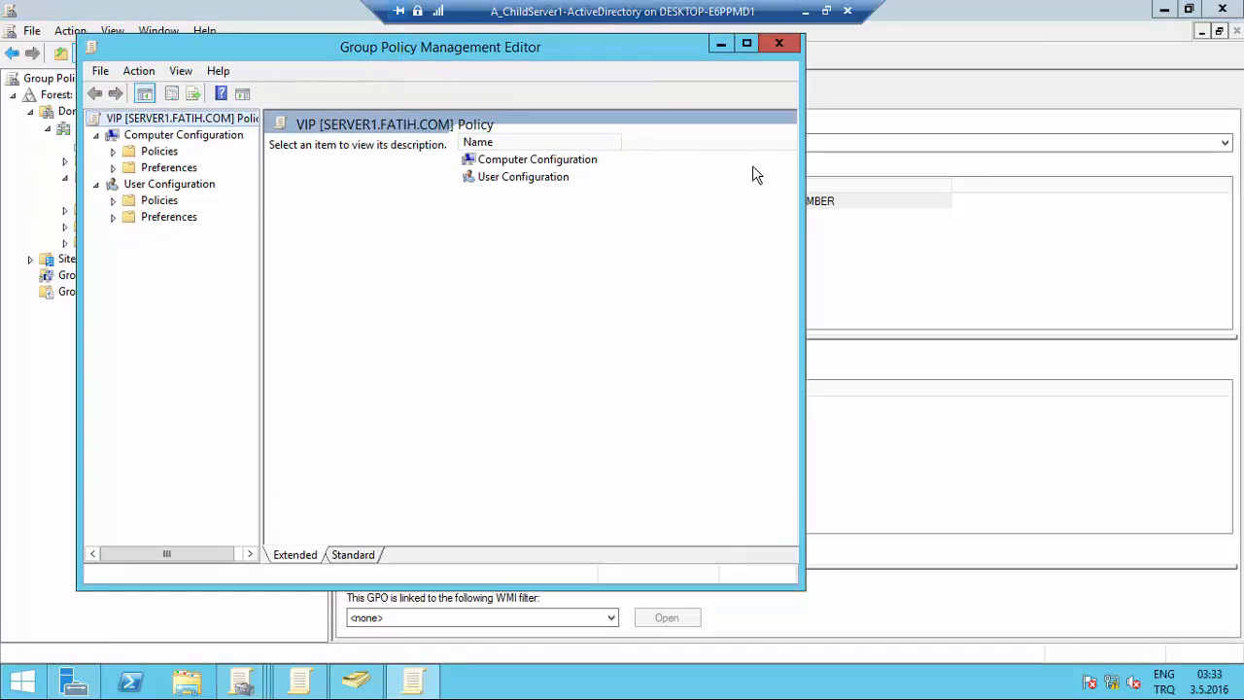
left_click_drag(807, 124, 1088, 132)
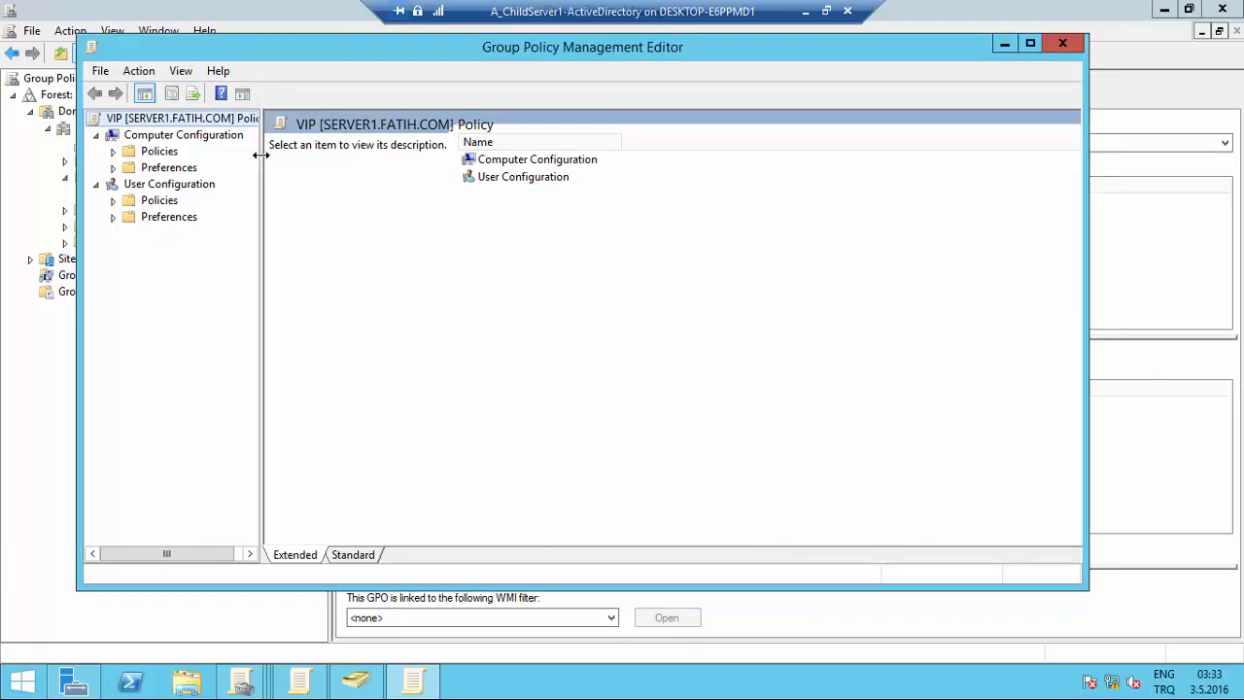
left_click_drag(259, 155, 506, 184)
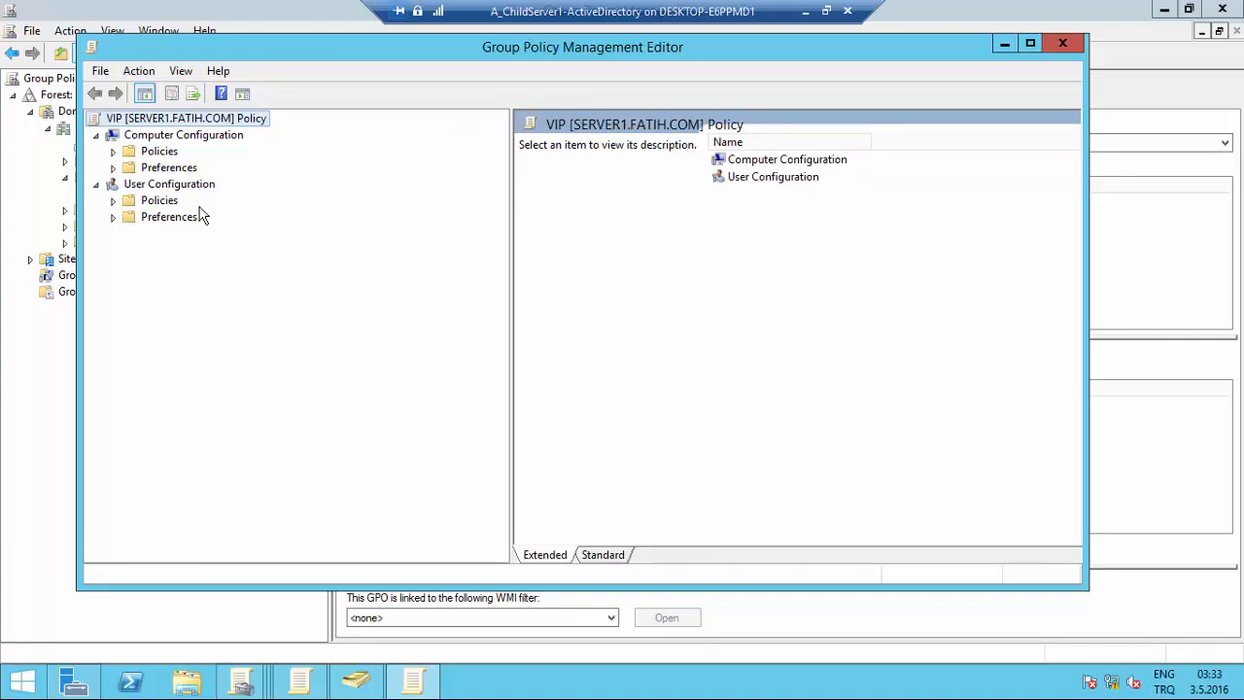
left_click(114, 202)
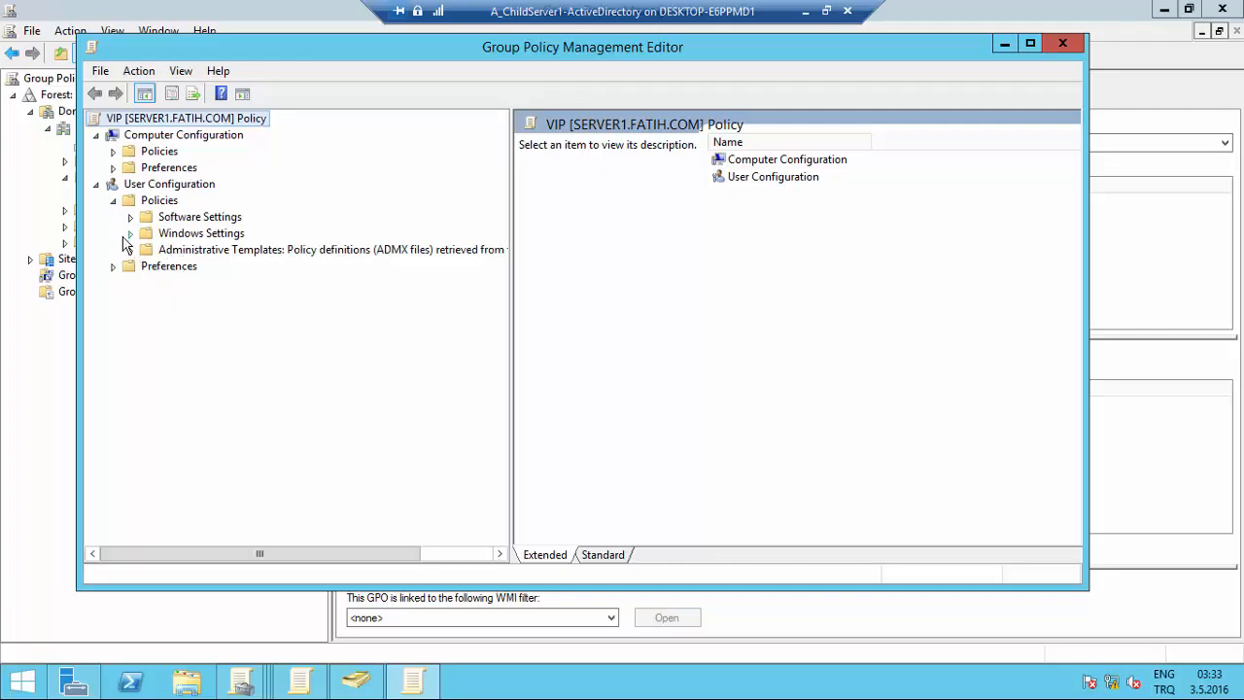
- Open the properties of the Desktop folder under Folder Redirection in the VIP policy's user Windows Settings
left_click(131, 233)
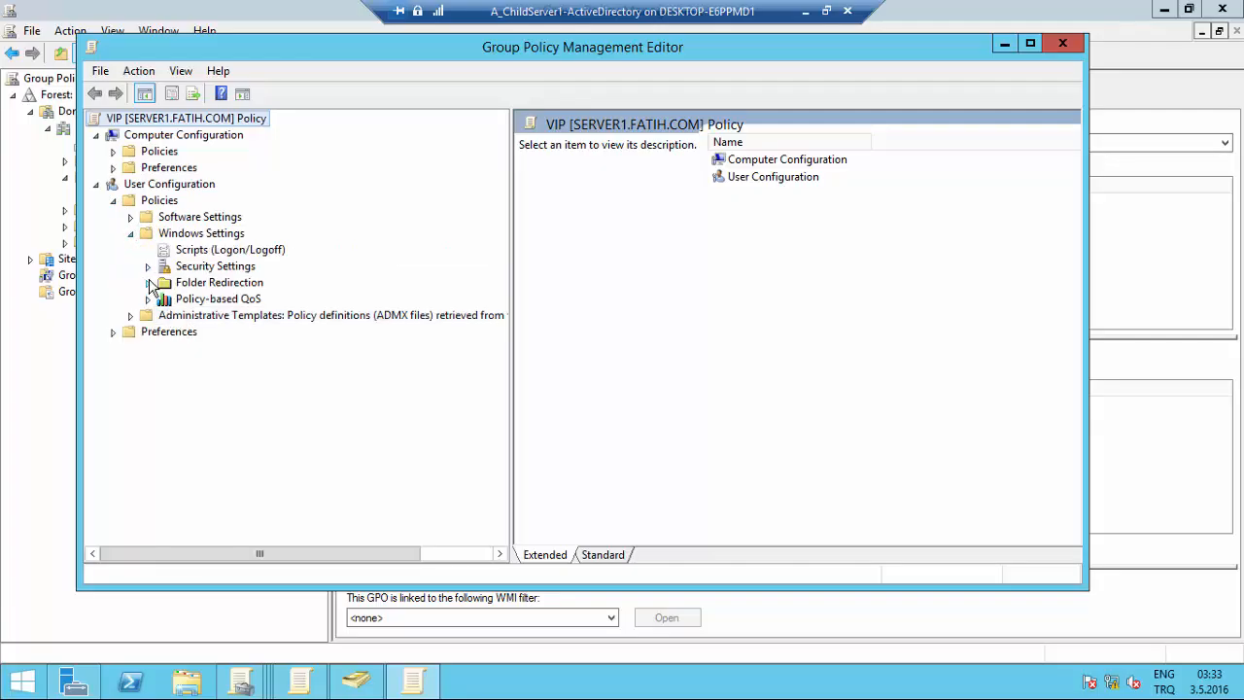
left_click(148, 282)
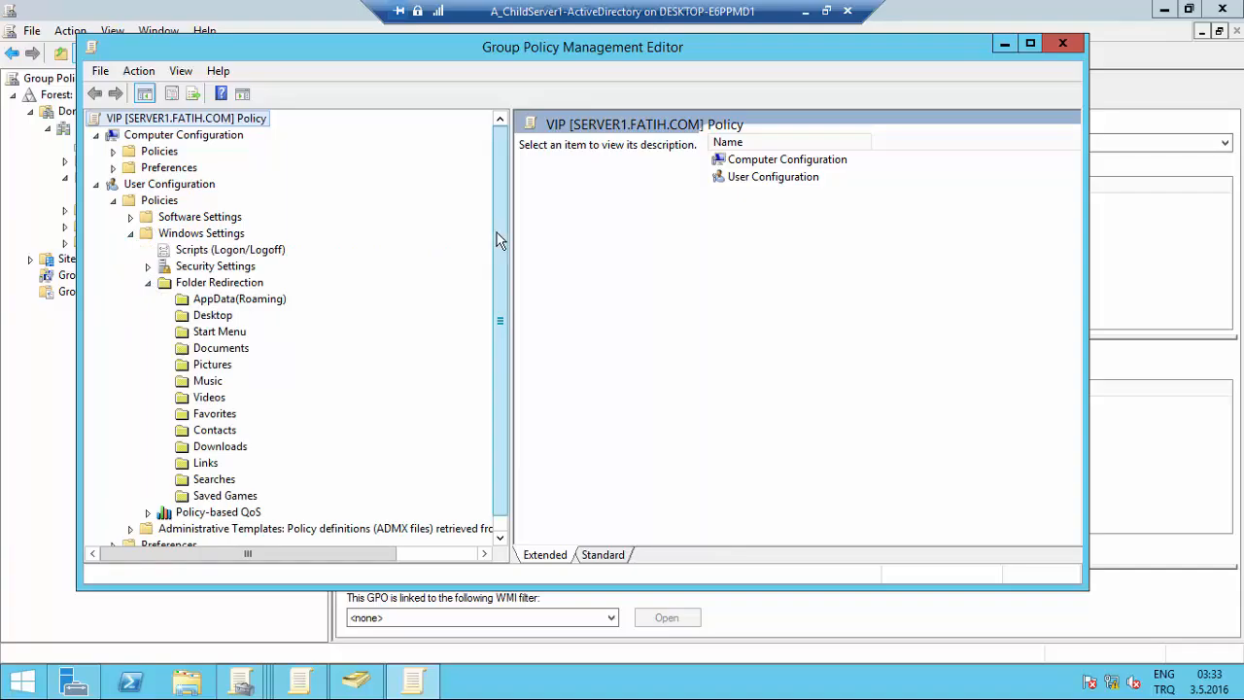
scroll(499, 285, "down", 1)
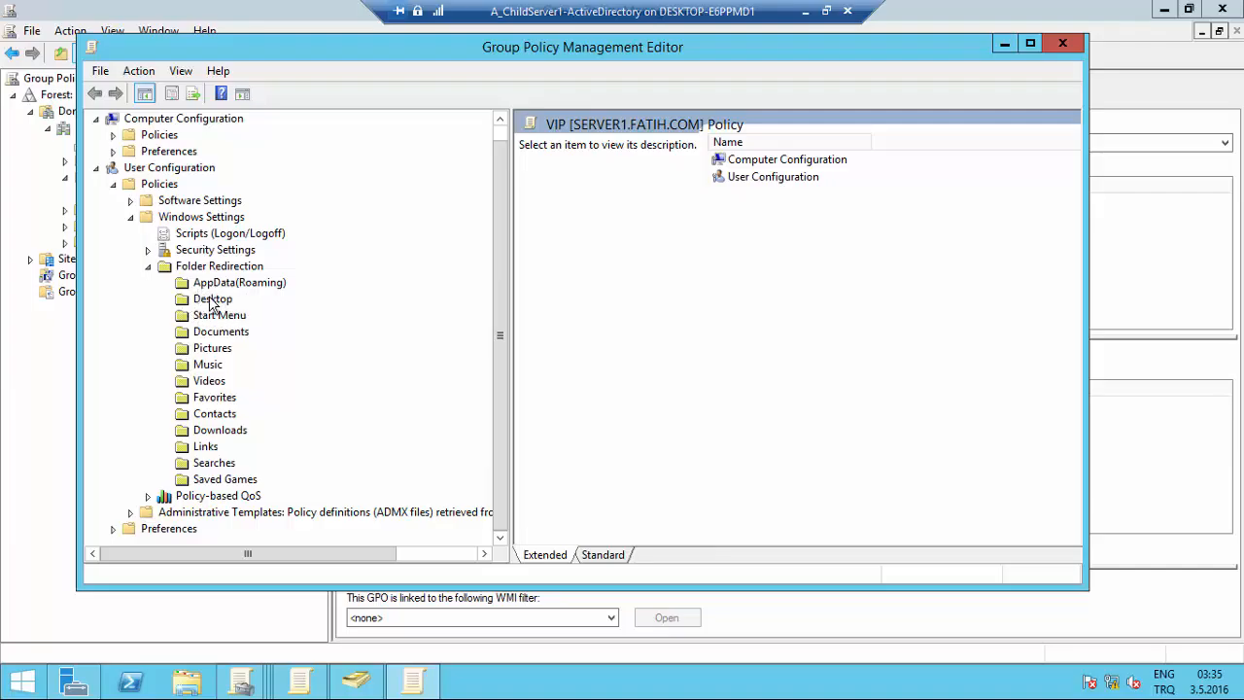
left_click(216, 302)
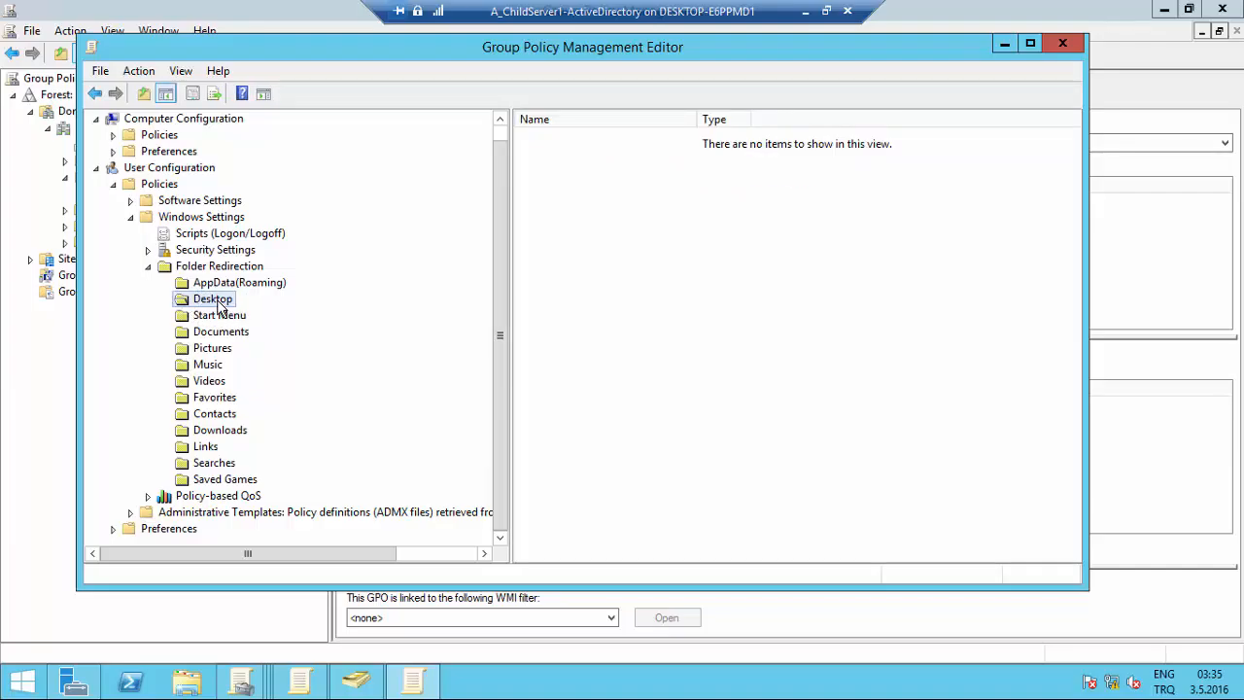
right_click(226, 300)
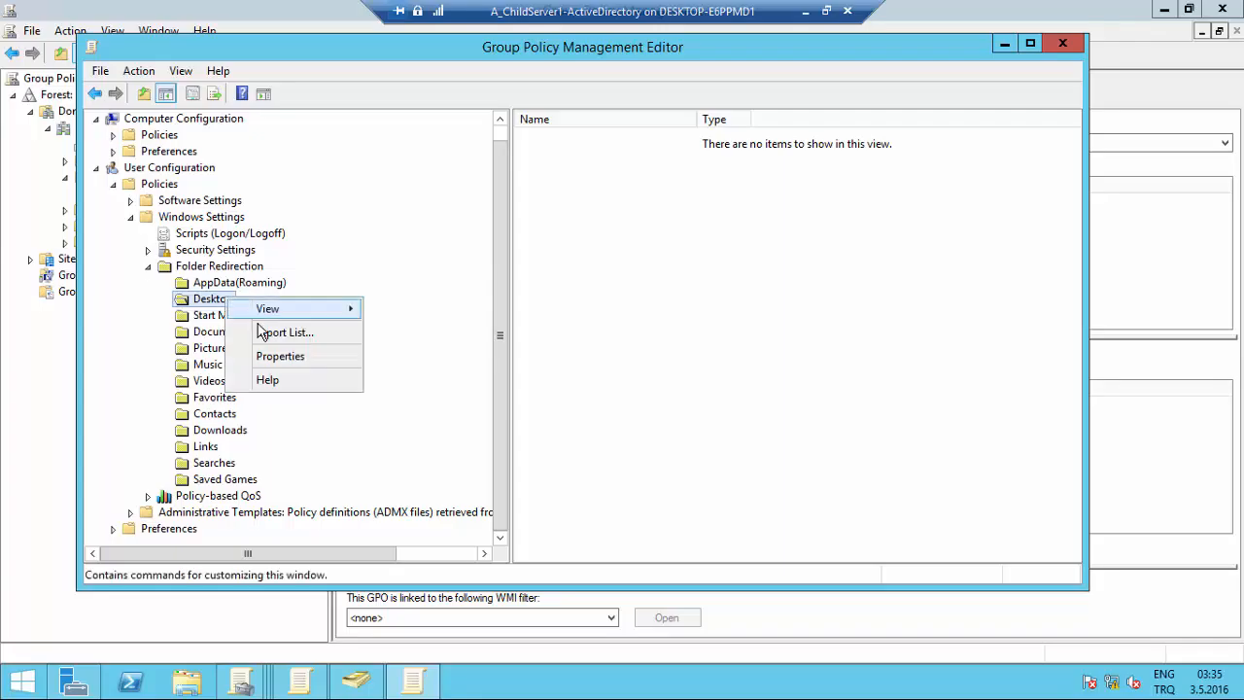
left_click(261, 356)
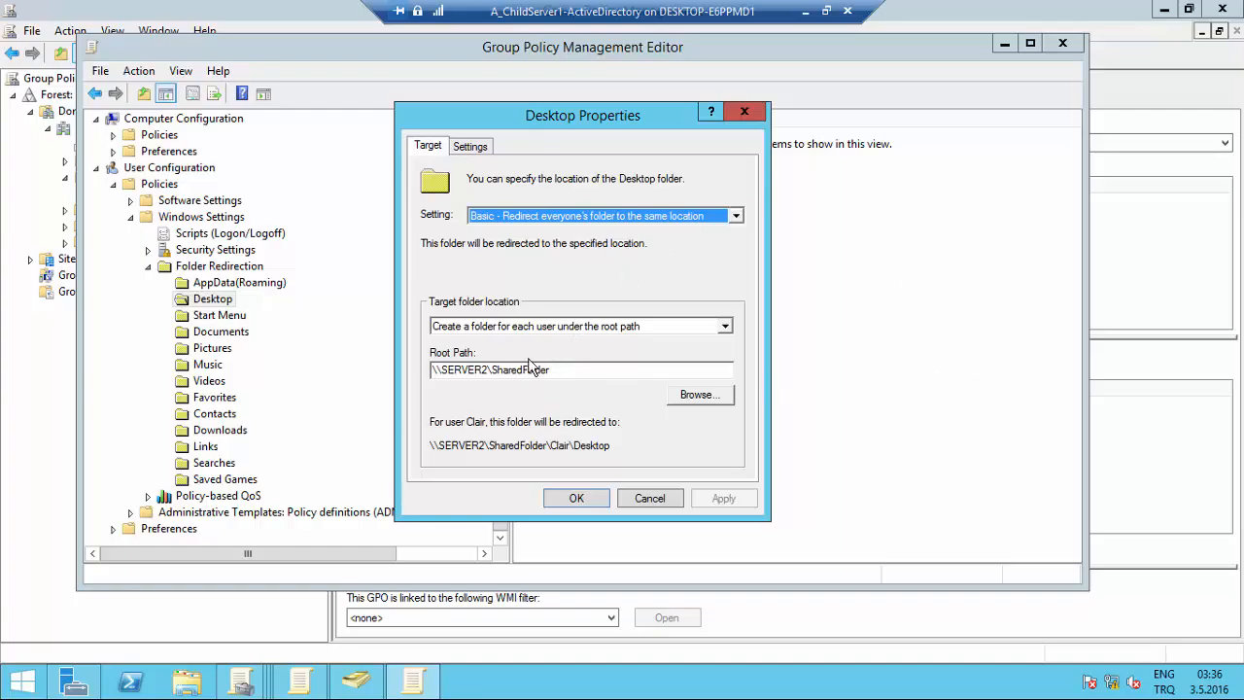
- Switch to Hyper-V Manager, connect to the A_ChildServer2-FSRM and shared file path virtual machine in full screen, and minimize its Server Manager
left_click(806, 11)
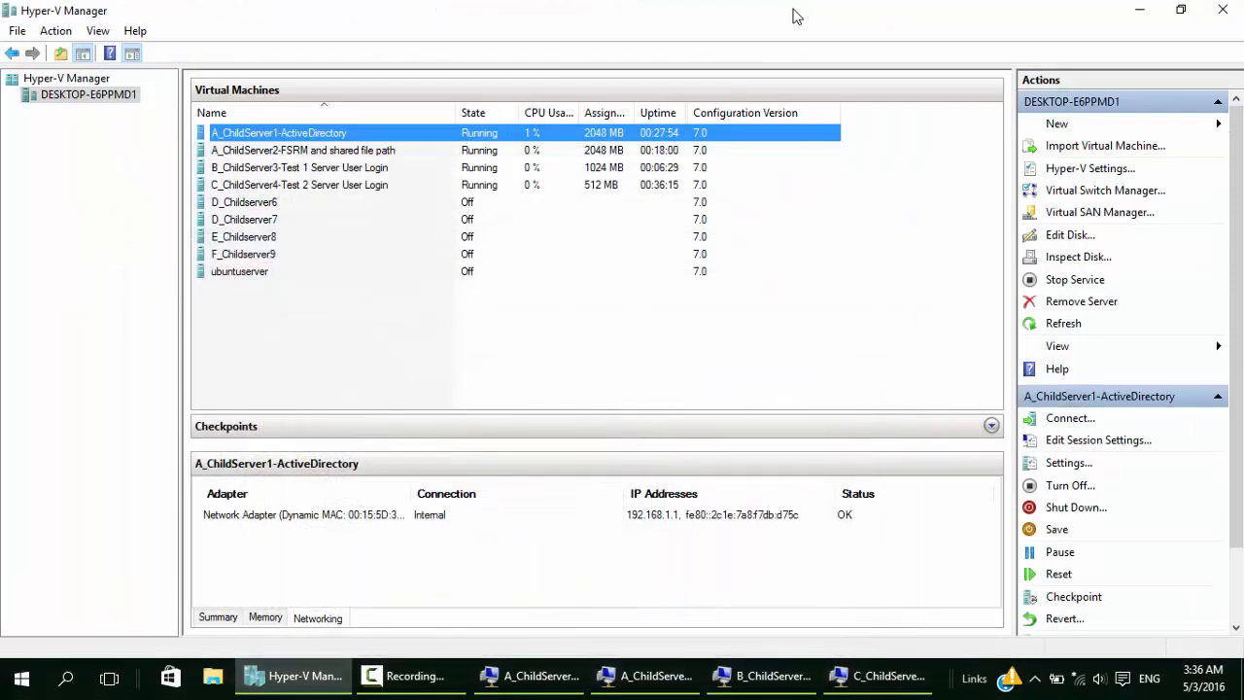
left_click(261, 153)
right_click(261, 153)
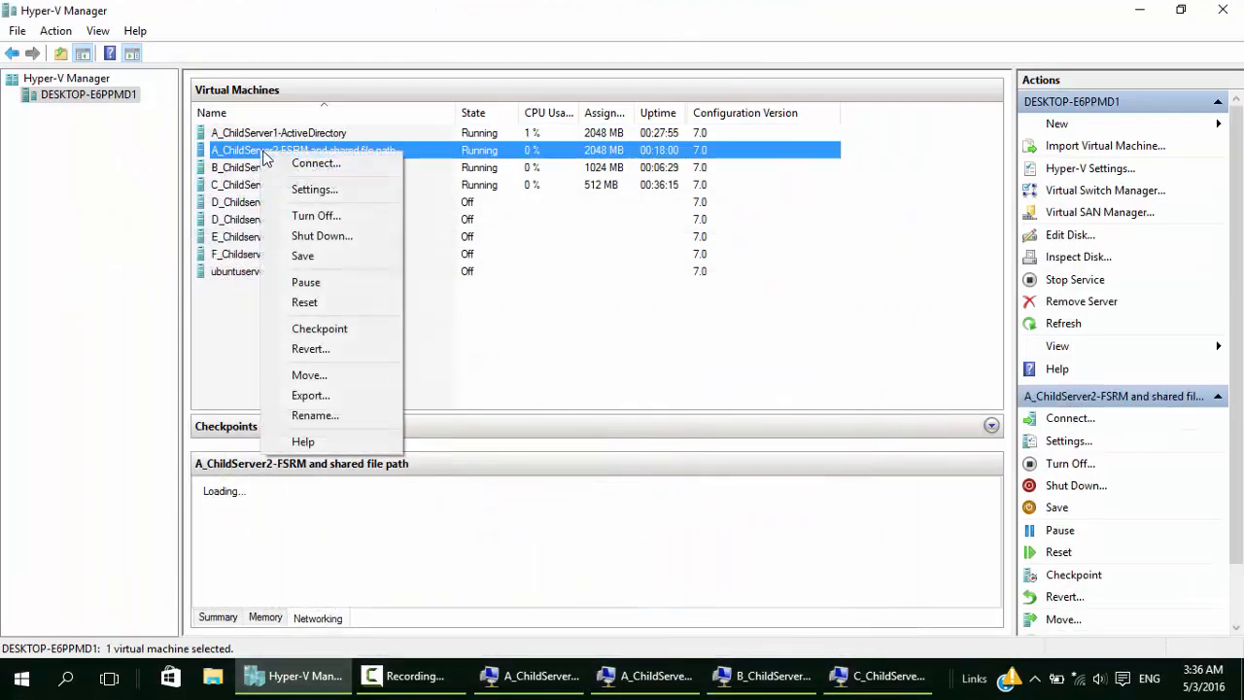
left_click(321, 162)
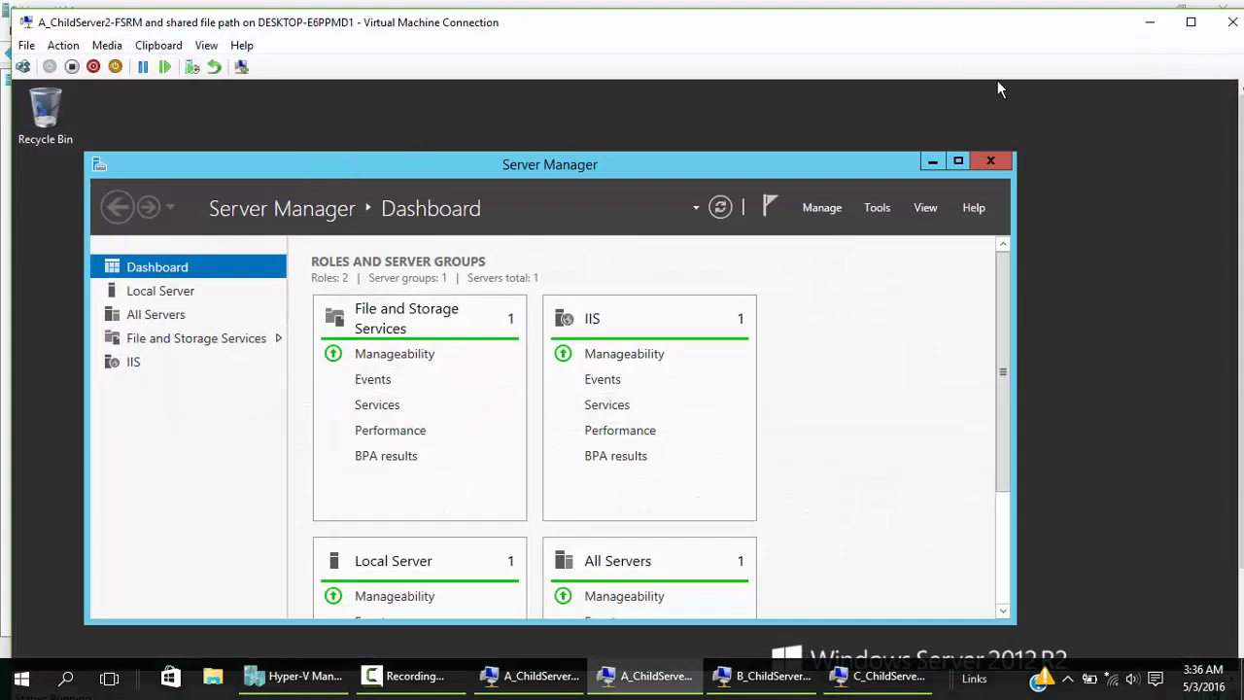
left_click(1191, 21)
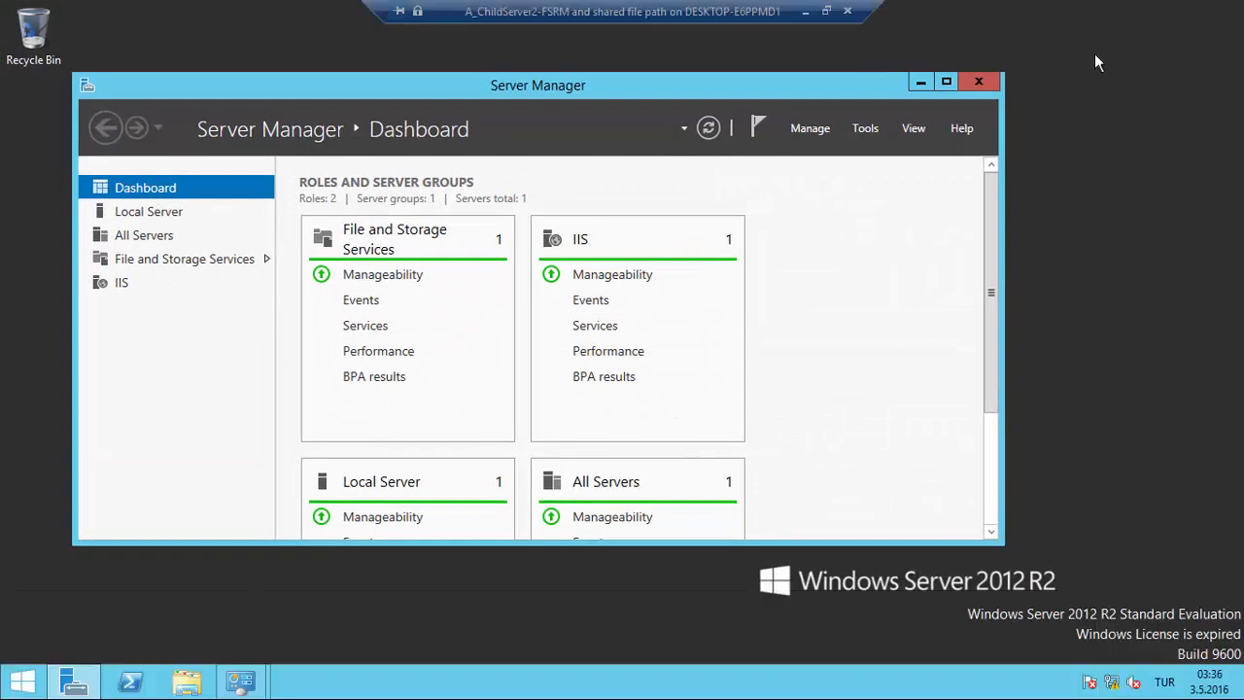
left_click(920, 83)
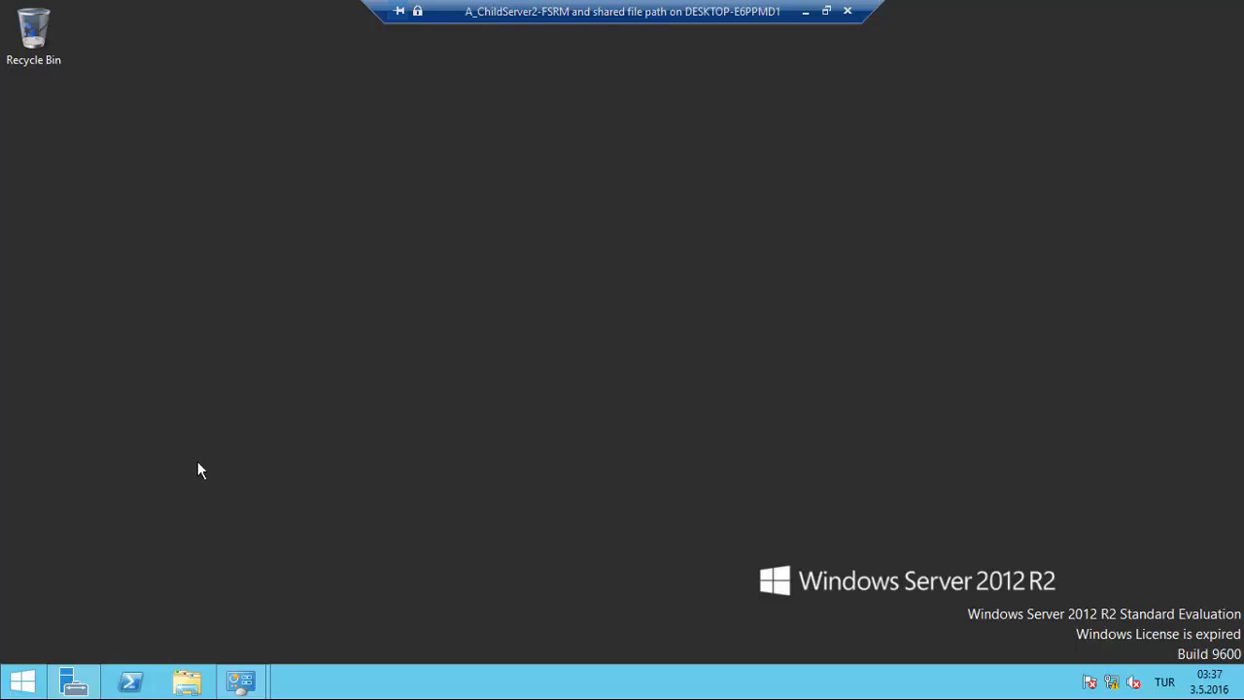
- Browse to Local Disk (C:) in File Explorer and open the properties of SharedFolder
key("super+e")
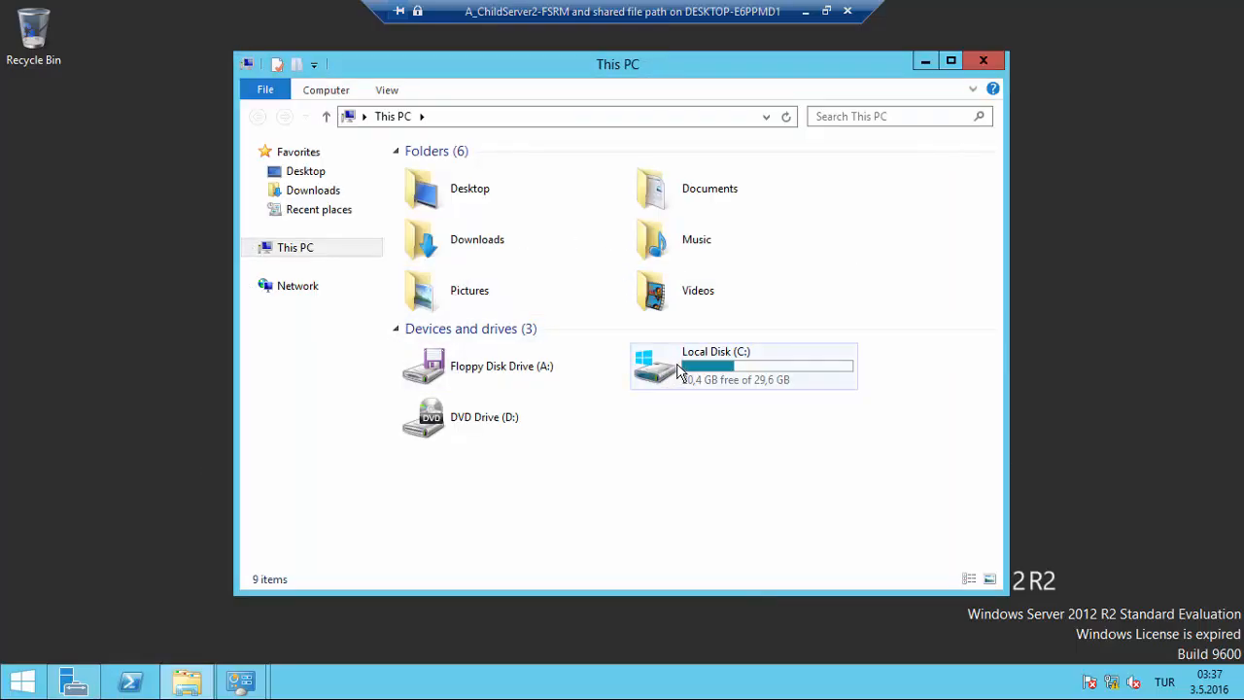
mouse_move(678, 371)
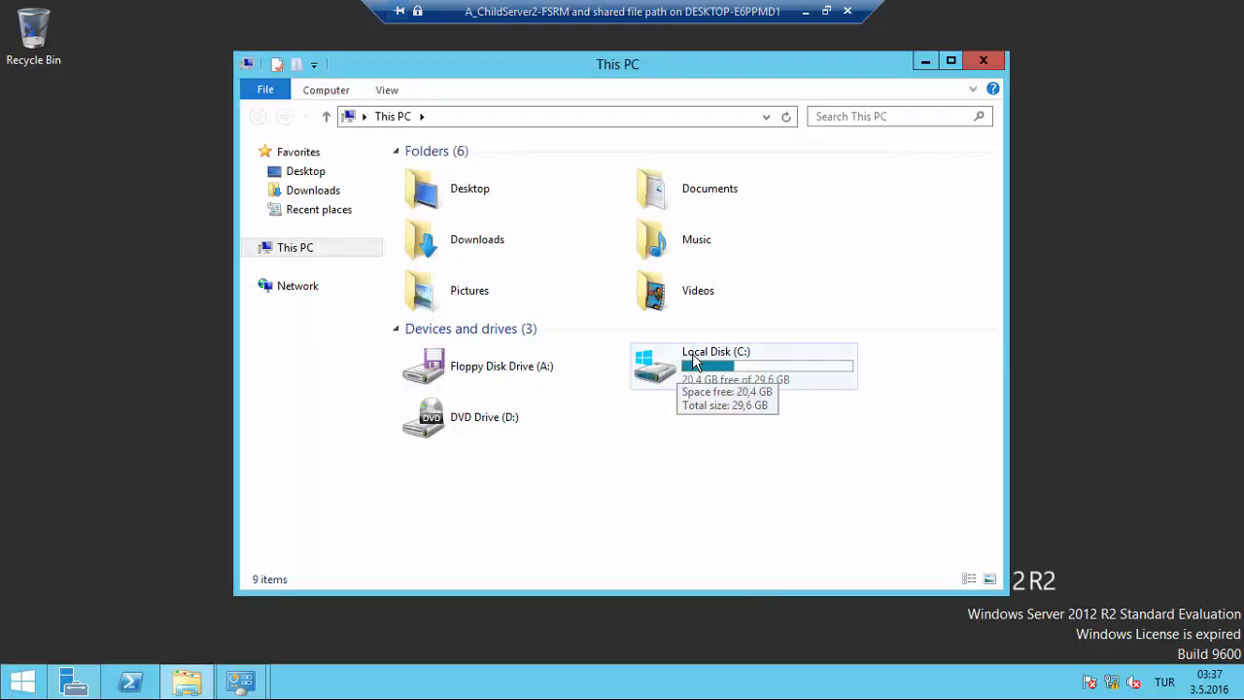
double_click(712, 369)
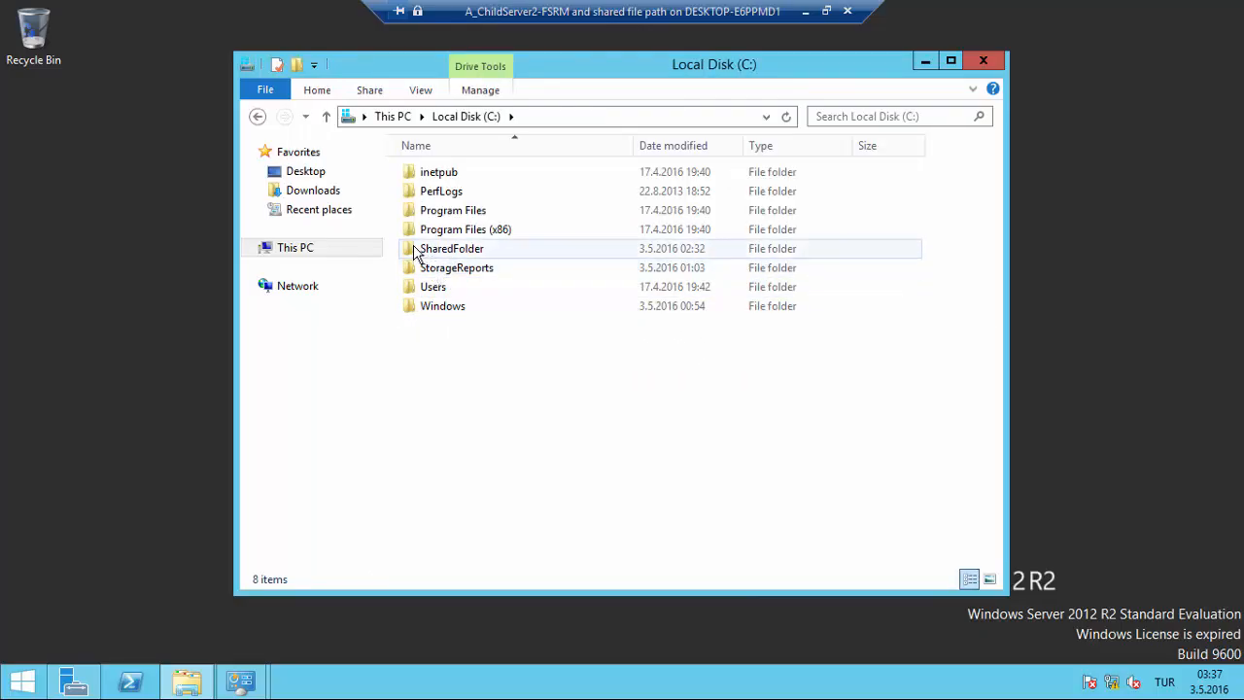
mouse_move(487, 251)
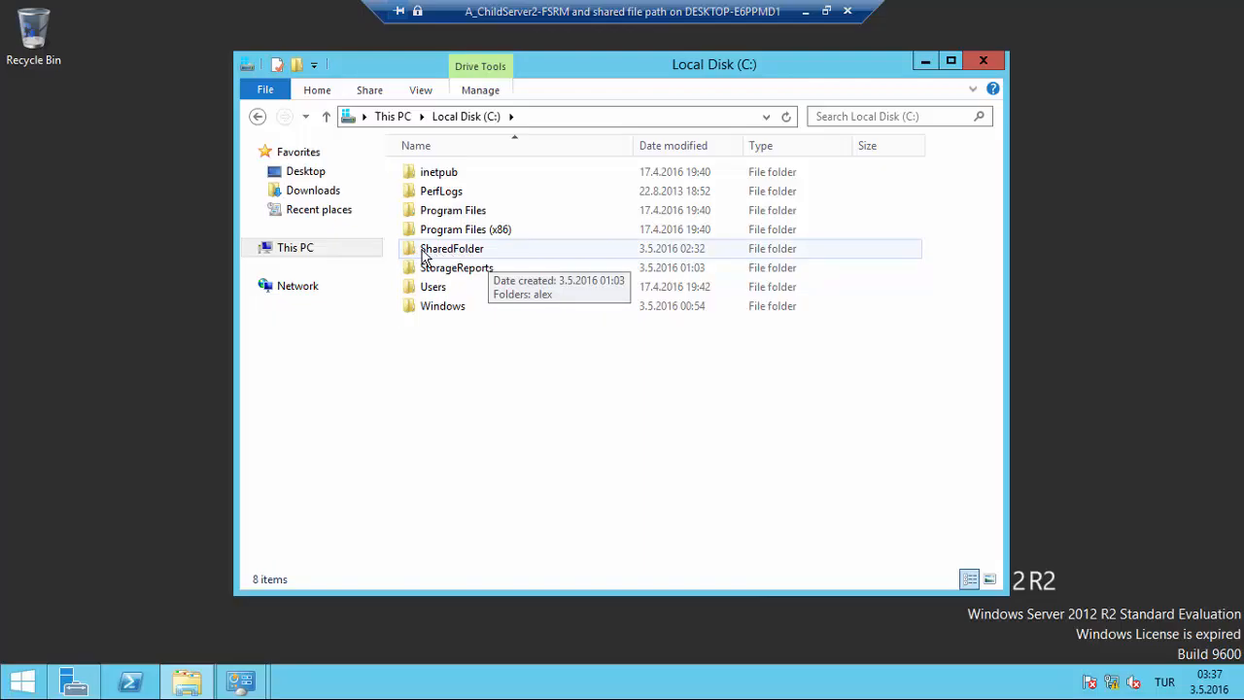
right_click(483, 252)
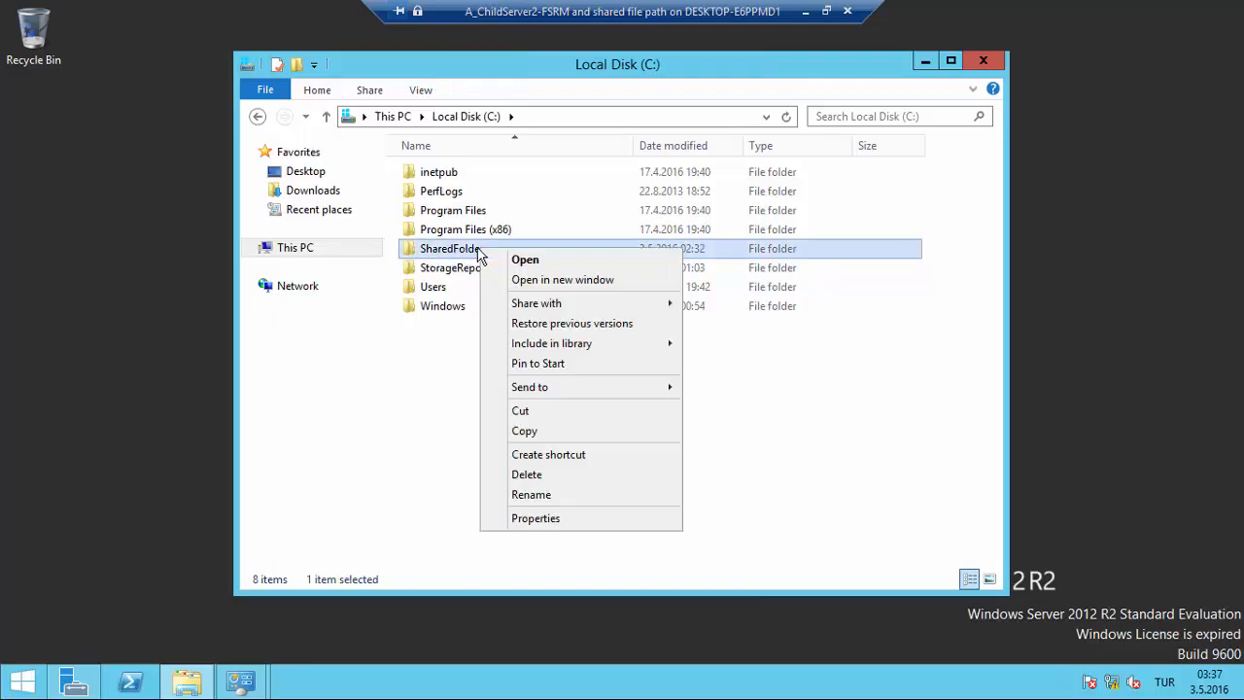
left_click(541, 521)
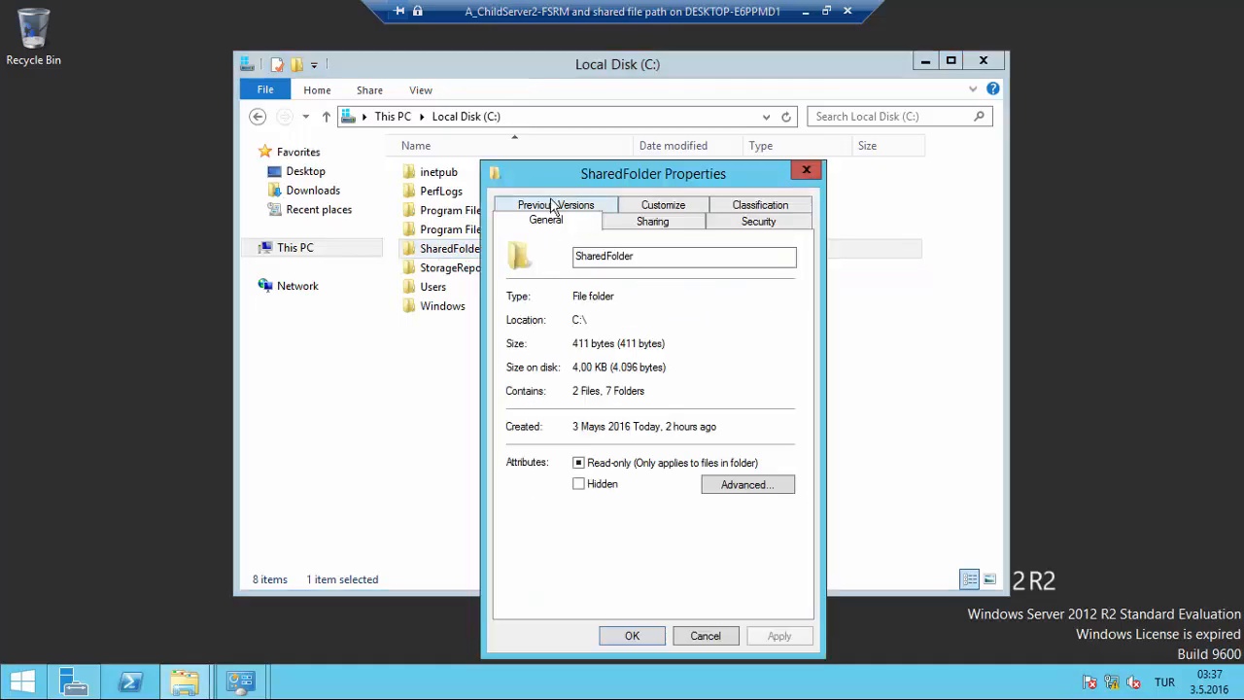
- Review which people SharedFolder is shared with and their permission levels, and close its properties without changes
left_click(653, 226)
left_click(547, 343)
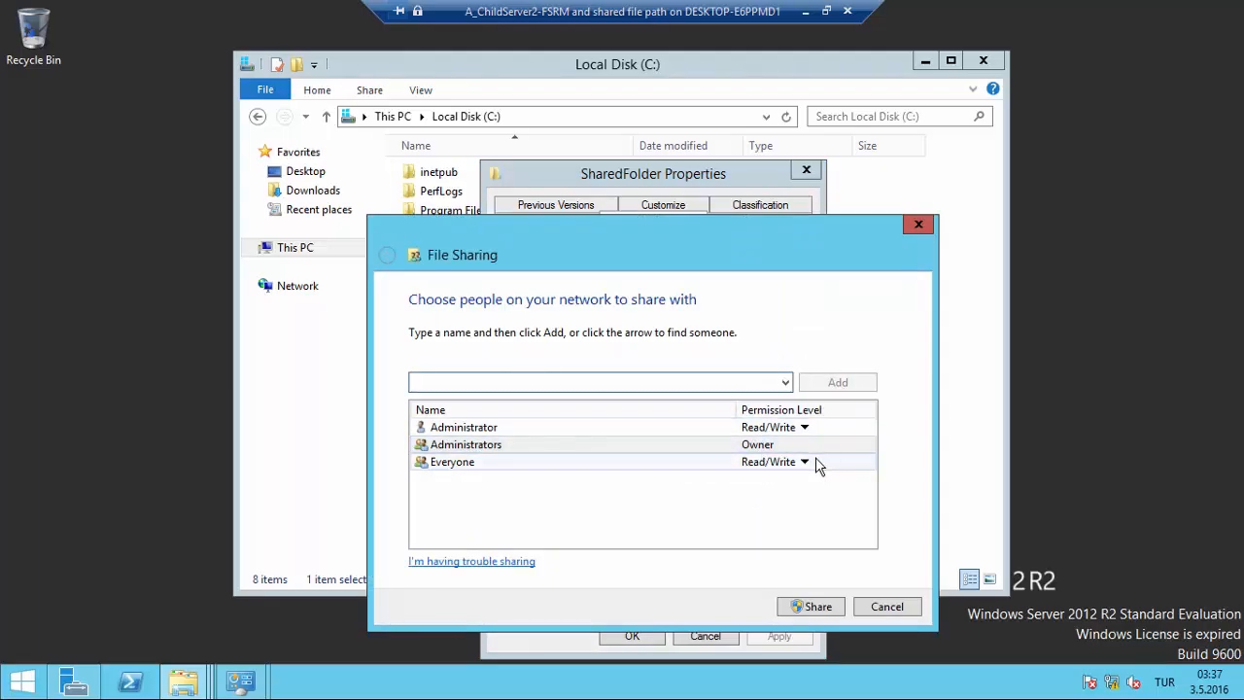
left_click(887, 607)
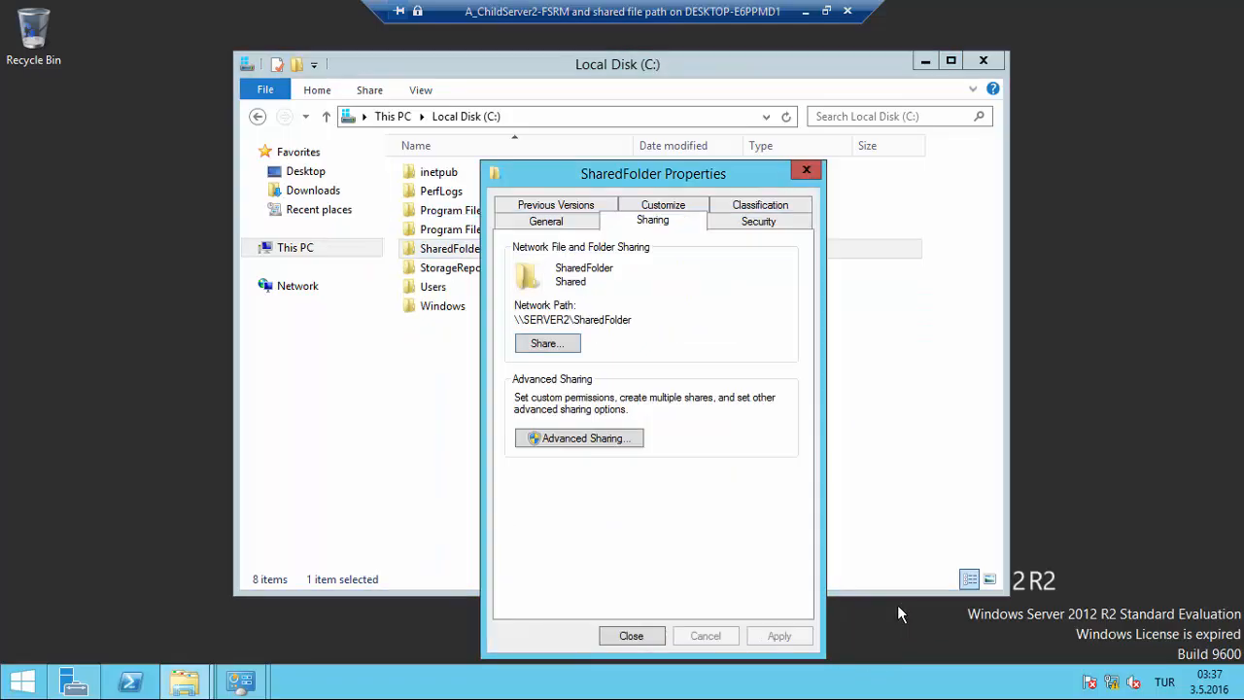
left_click(806, 173)
left_click(514, 391)
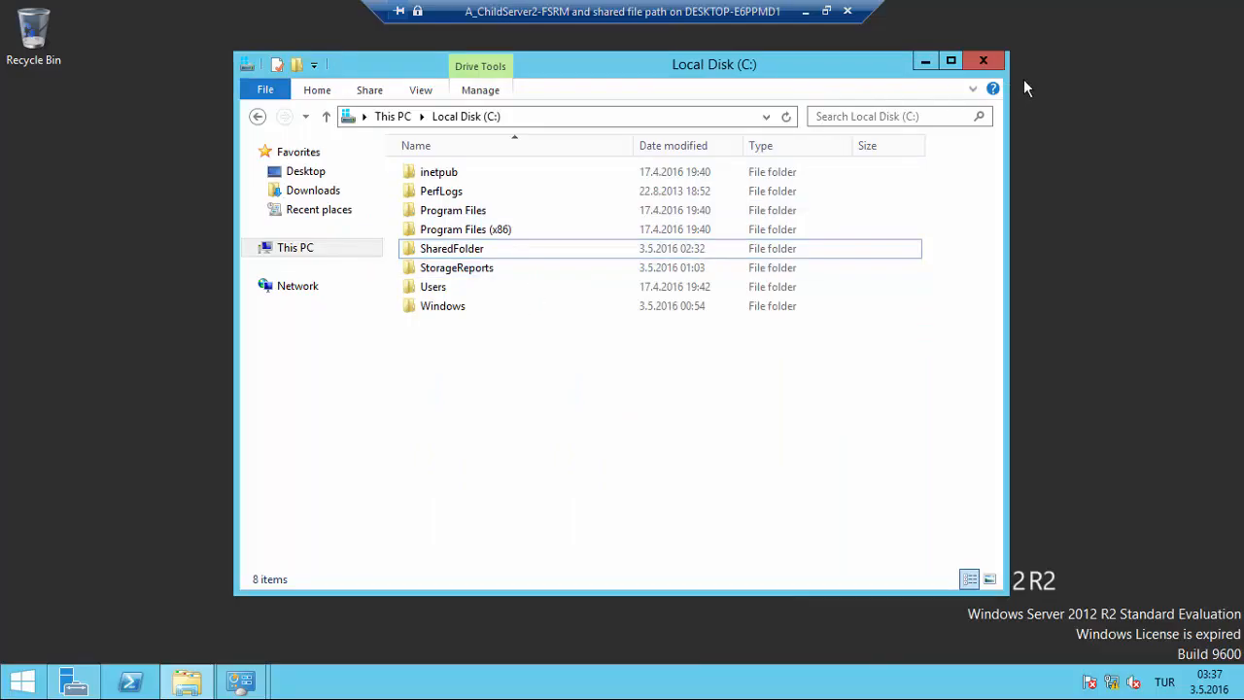
- Minimize File Explorer, restore Server Manager, and open File Server Resource Manager
left_click(925, 63)
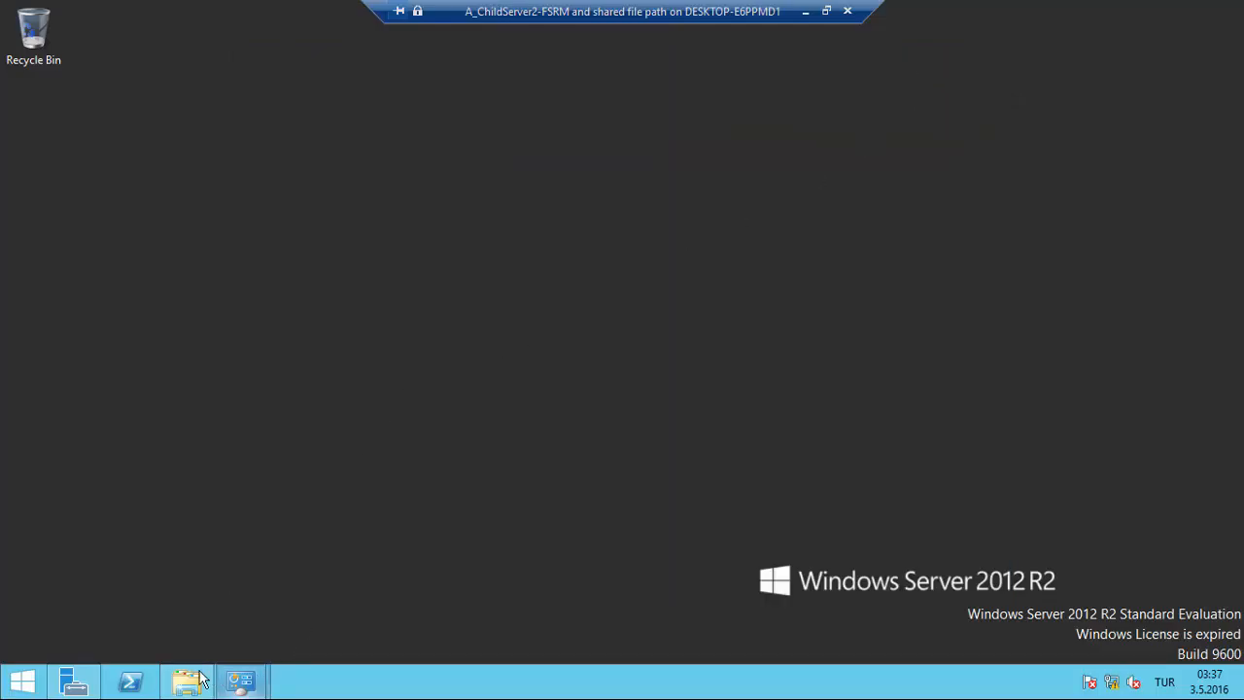
left_click(77, 683)
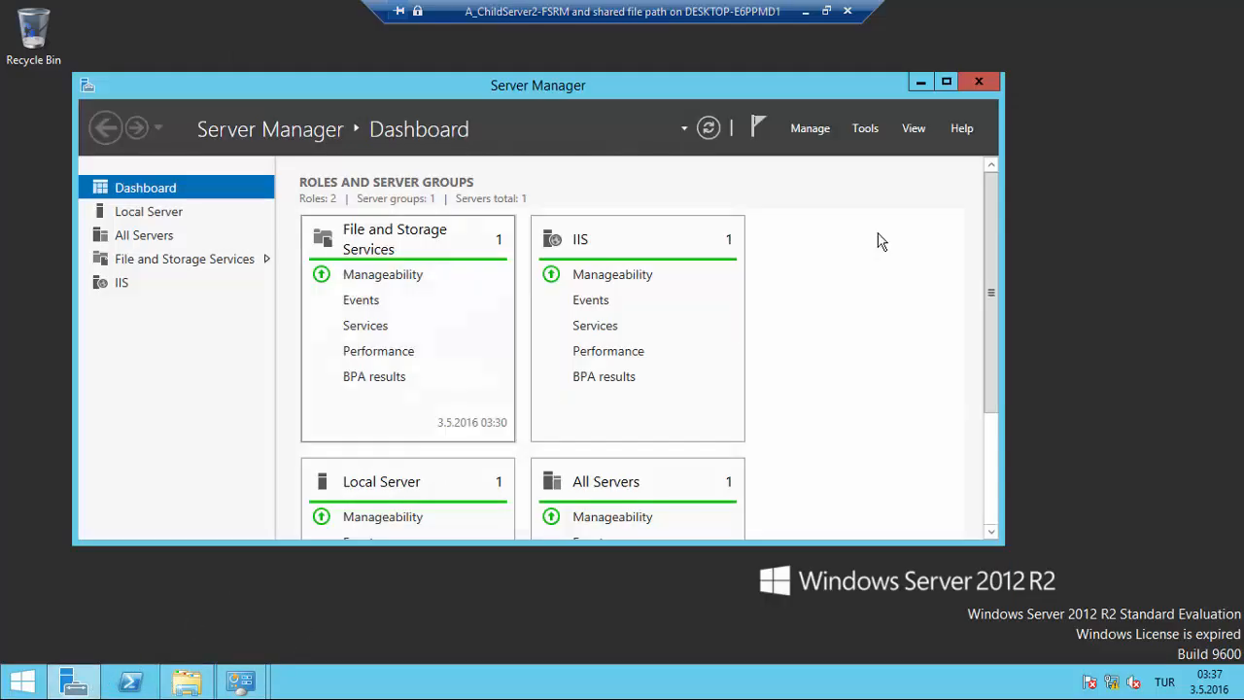
left_click(866, 130)
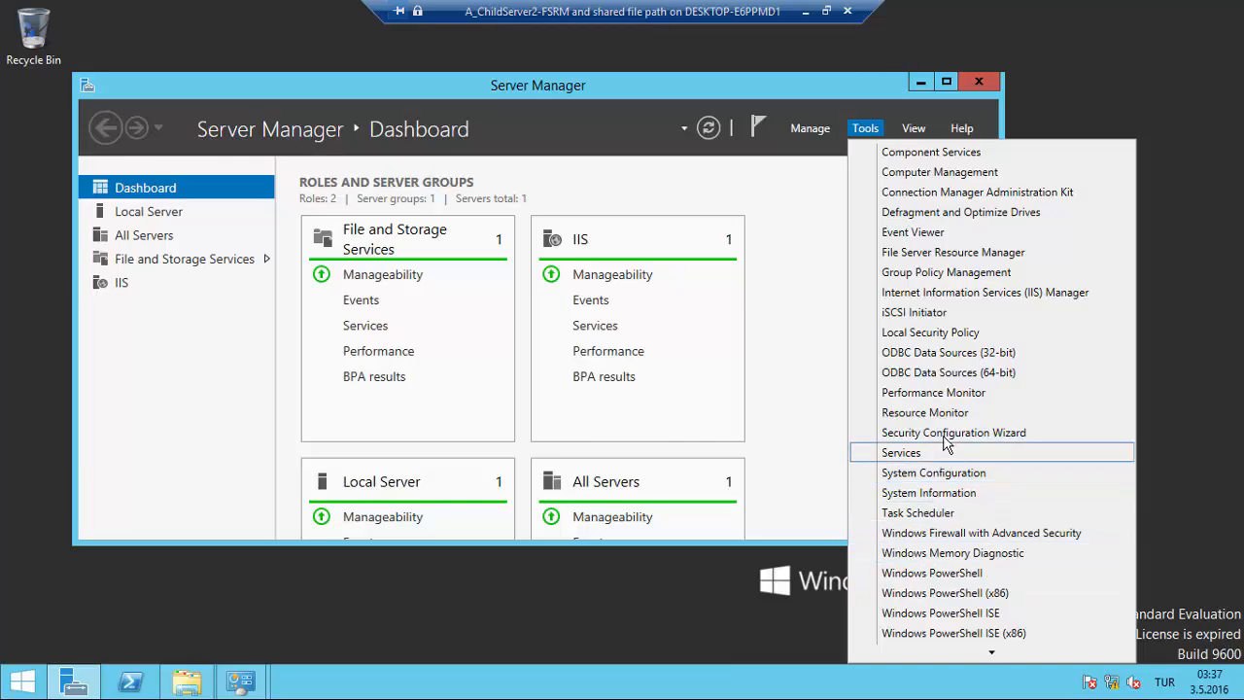
left_click(978, 255)
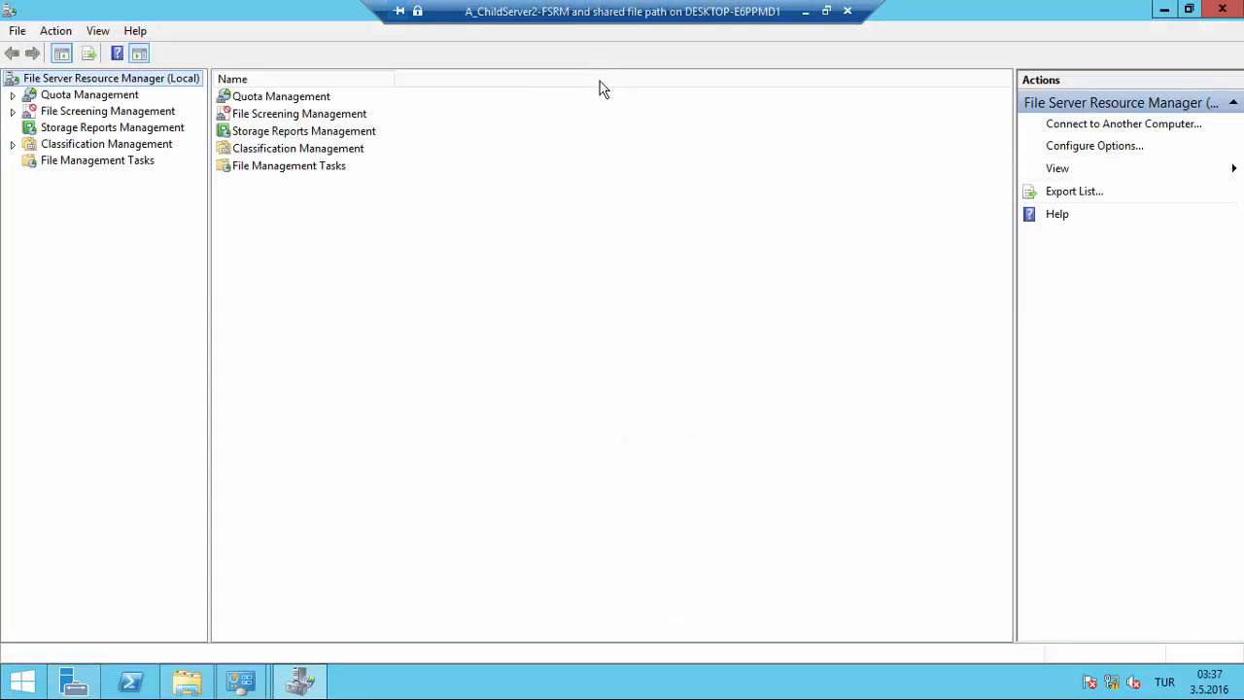
- Expand Quota Management, display the quota templates, and select the 300 Quta template
left_click(13, 95)
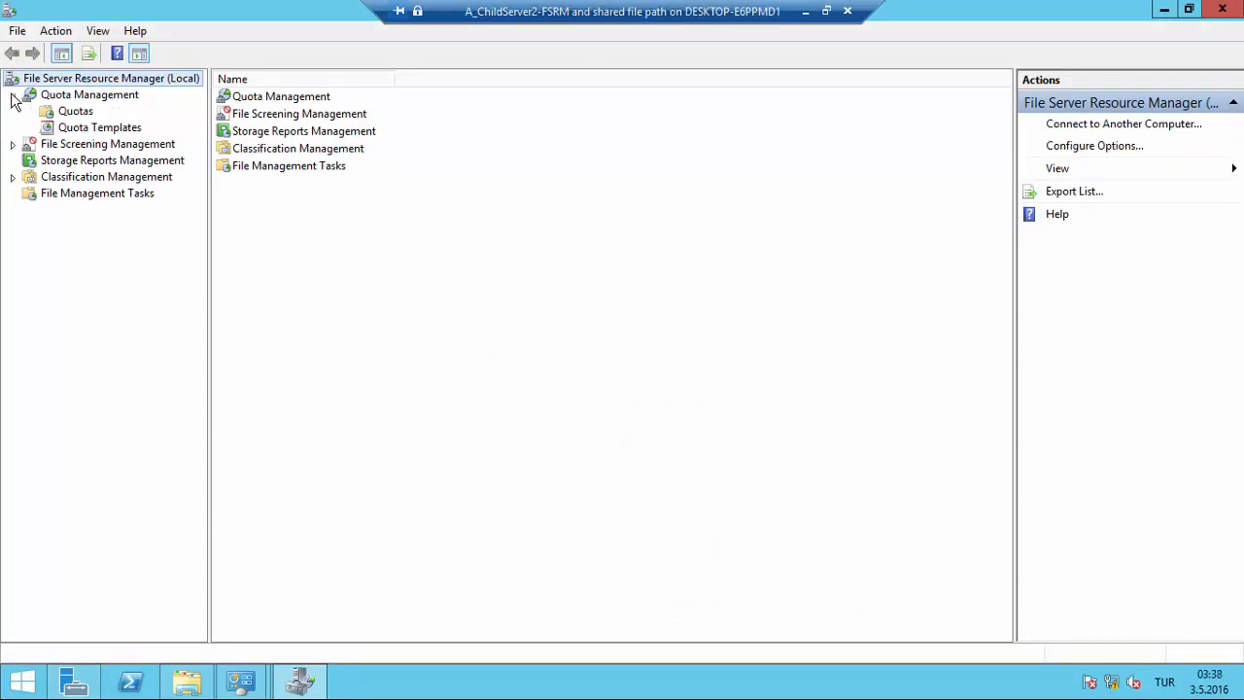
left_click(74, 132)
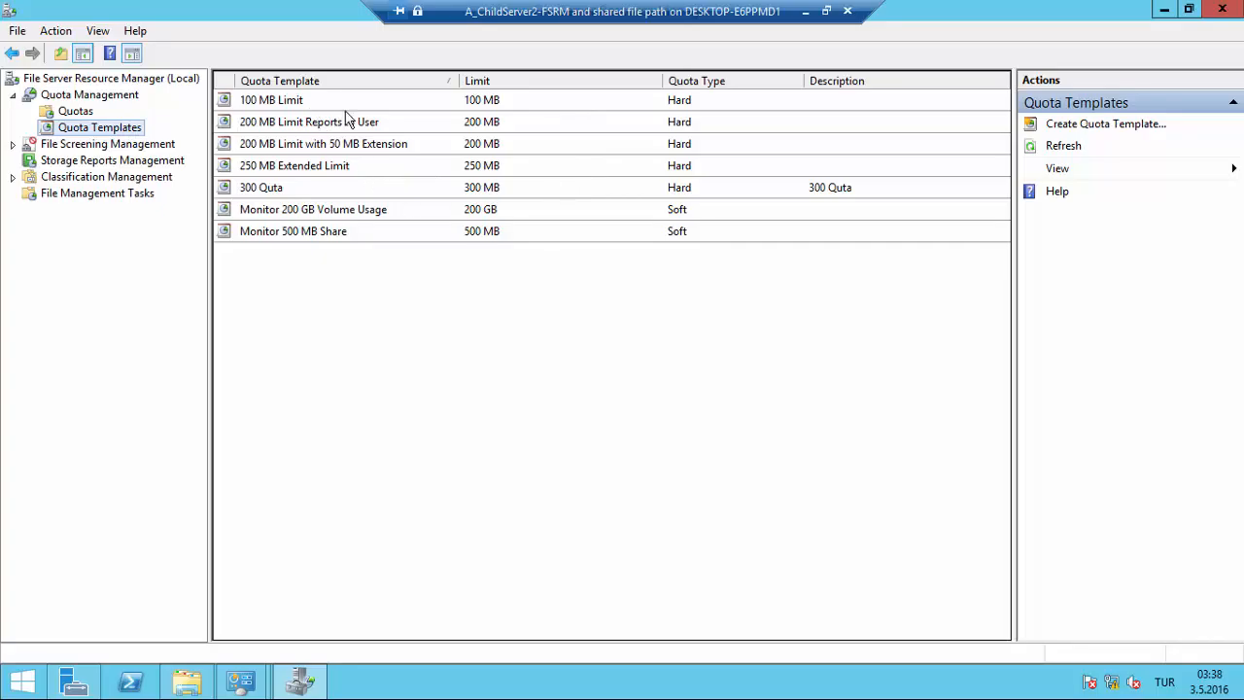
left_click(270, 186)
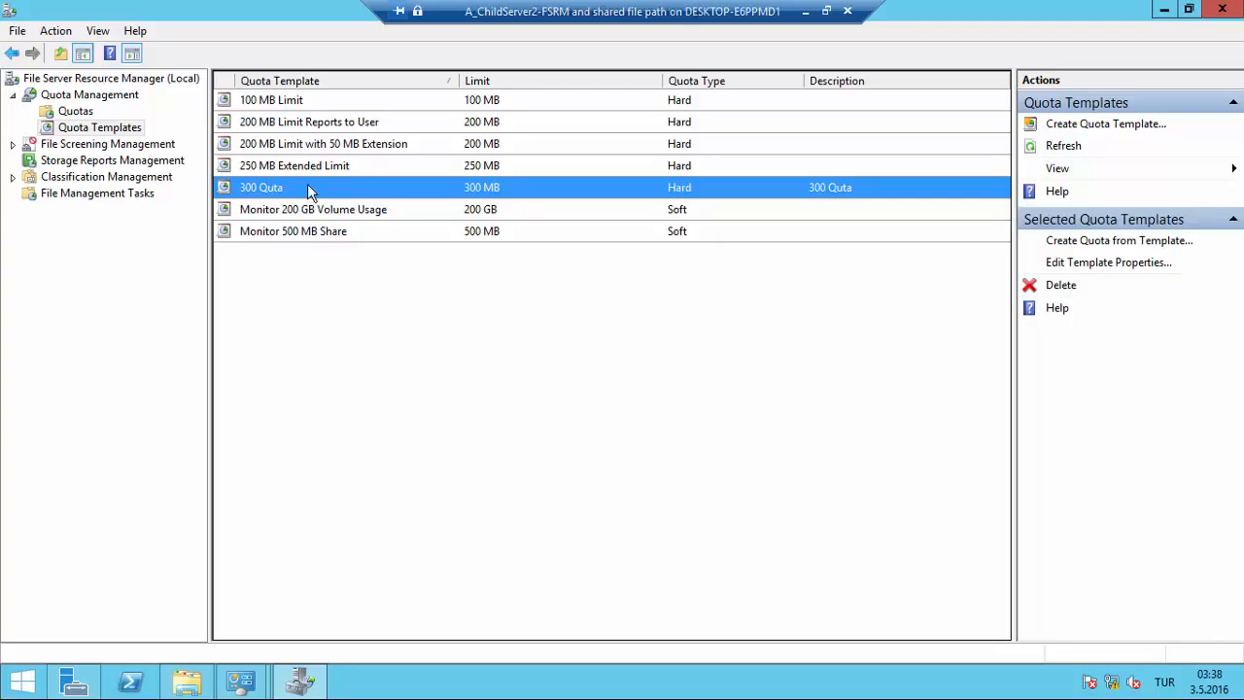
- Review the properties and space limit of the C:\SharedFolder quota, and close them without changes
left_click(92, 114)
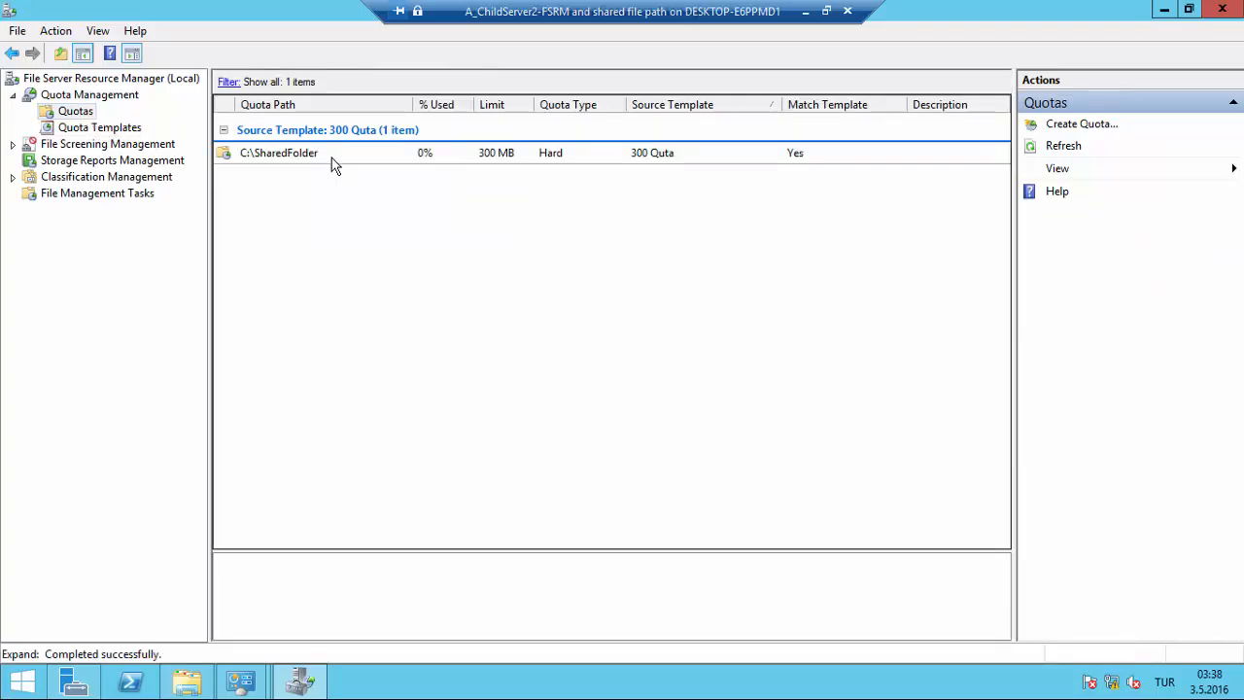
right_click(402, 208)
right_click(406, 148)
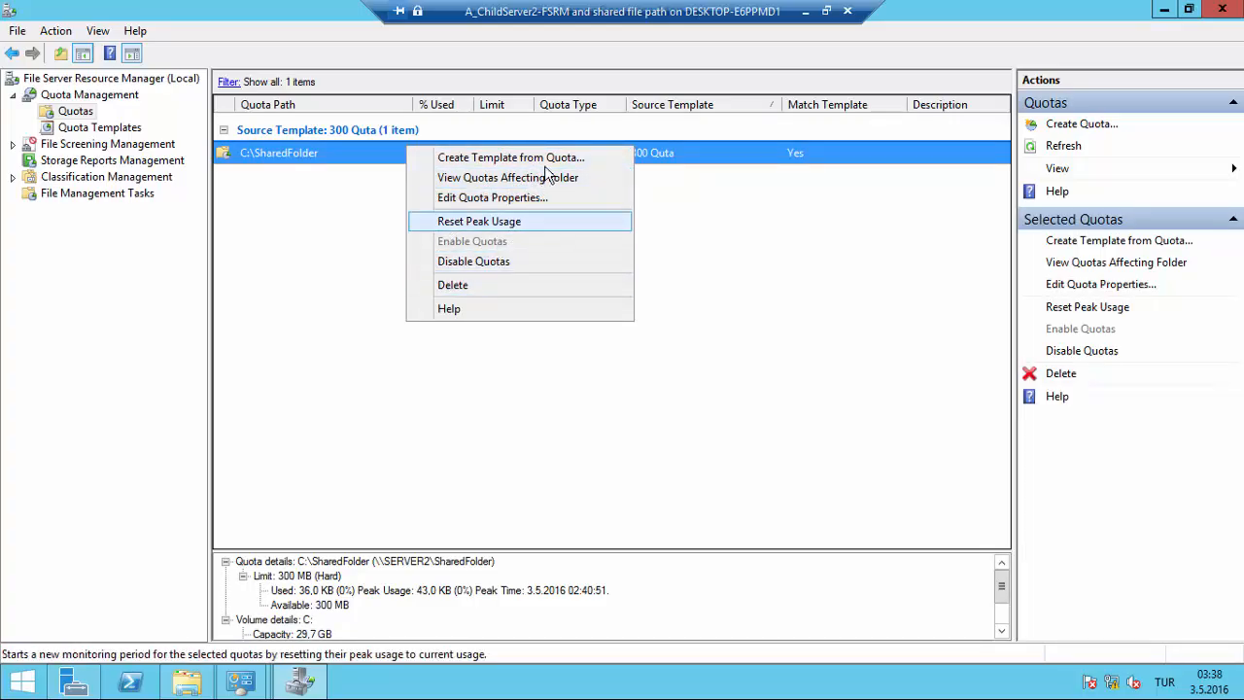
left_click(559, 195)
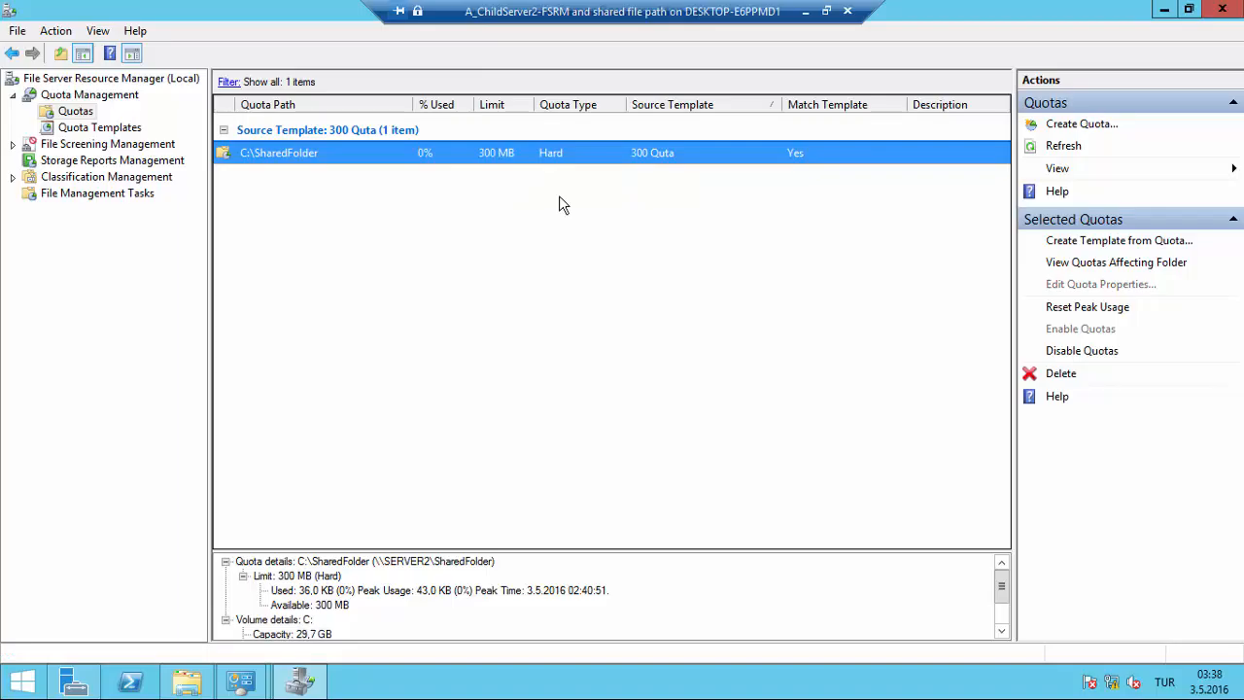
left_click_drag(217, 39, 653, 55)
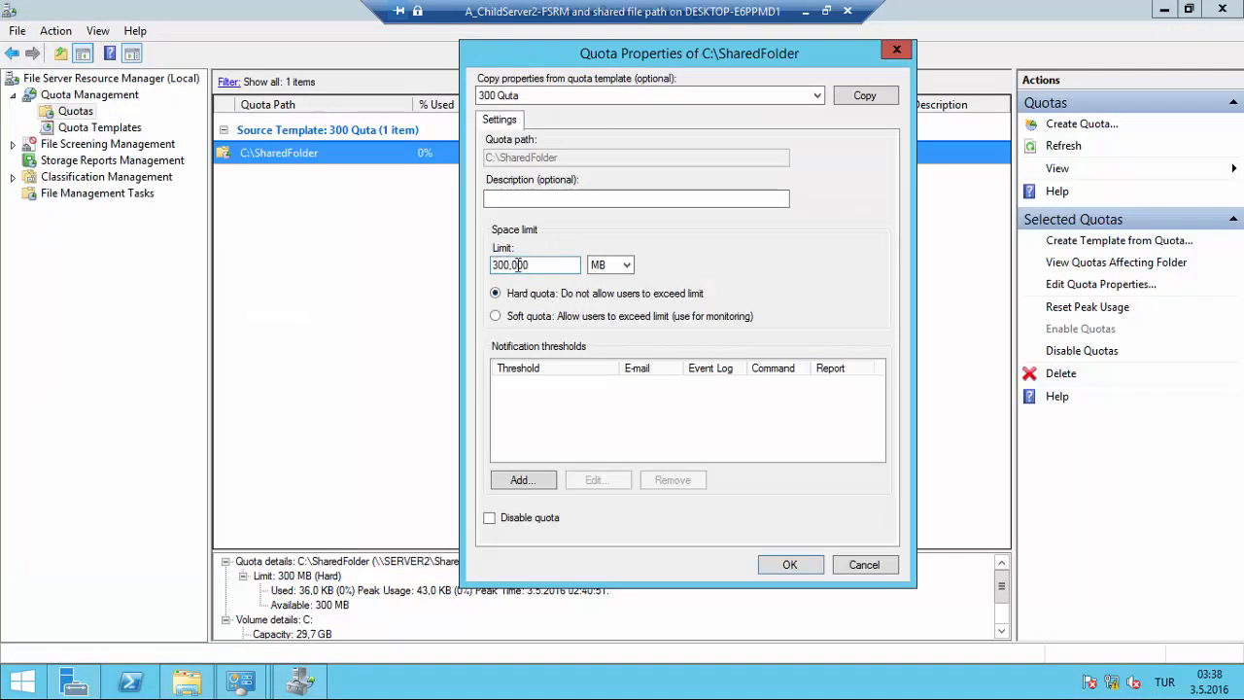
left_click(558, 264)
left_click_drag(598, 58, 681, 67)
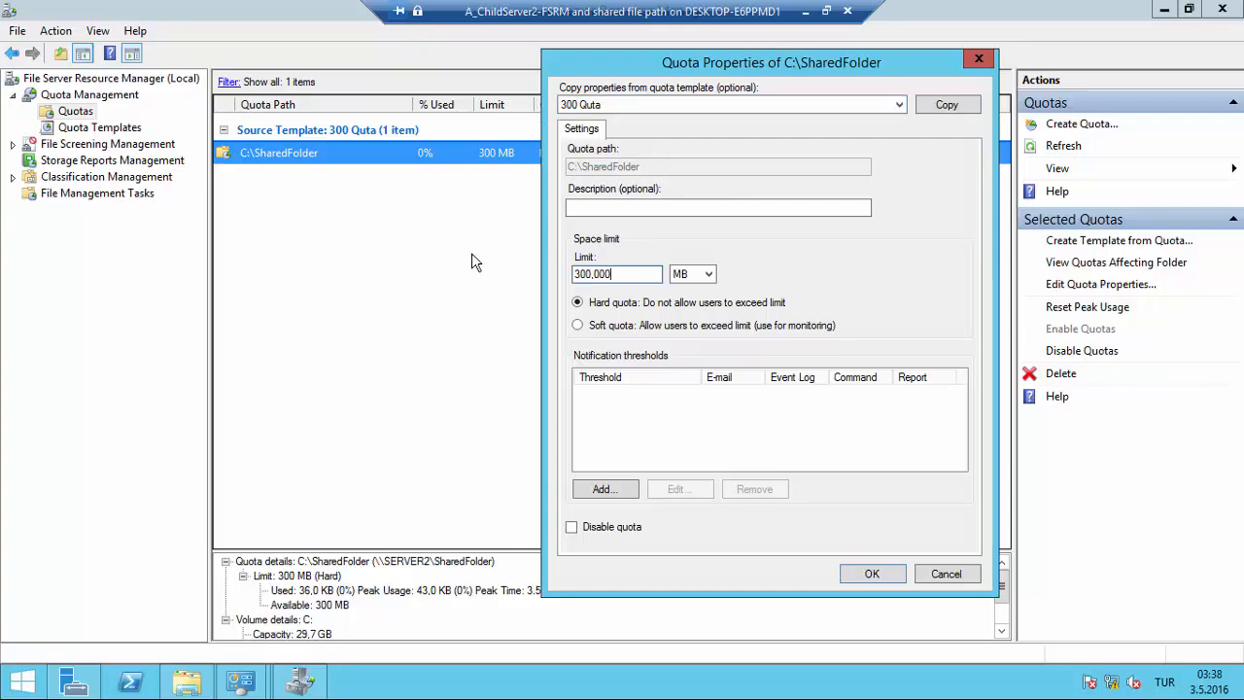
left_click(950, 576)
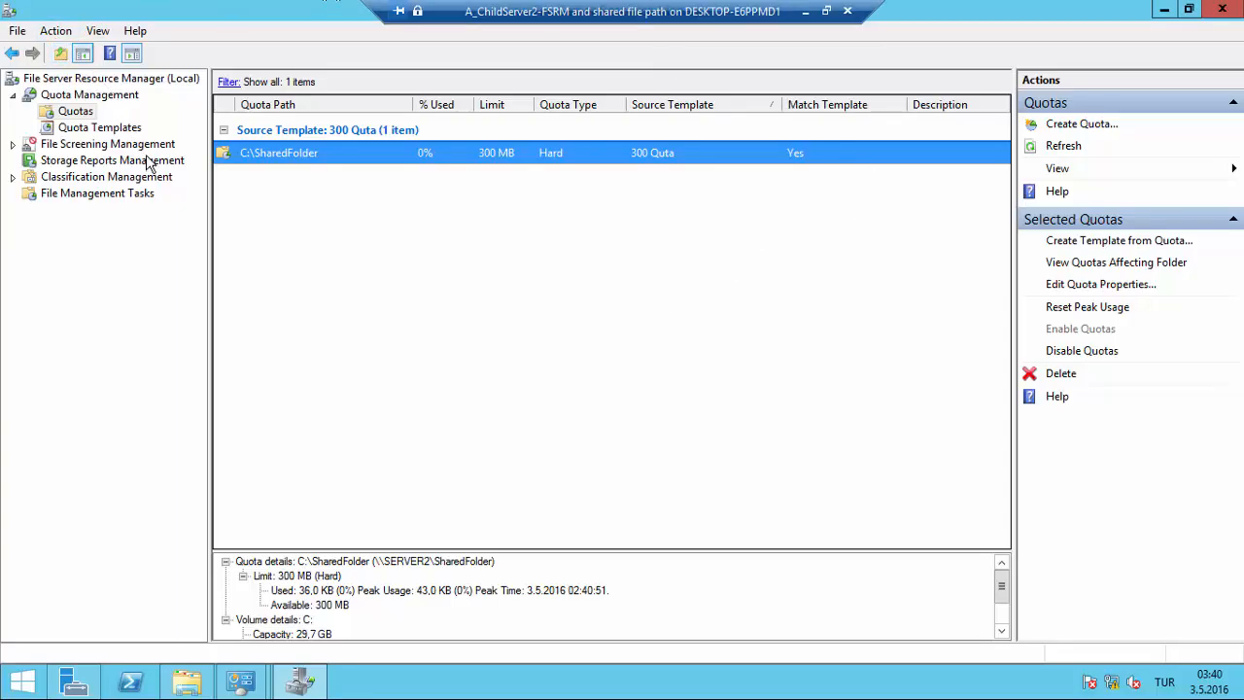
- Review the items offered under File Screening Management and Classification Management
left_click(139, 145)
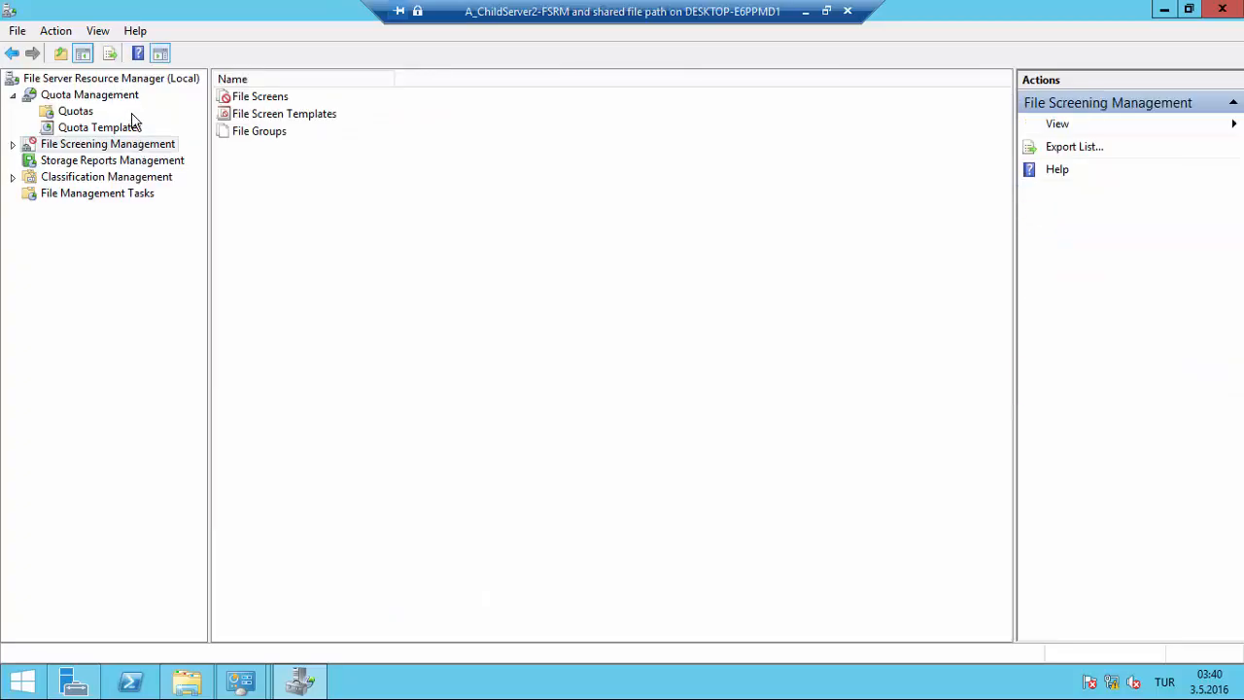
left_click(106, 181)
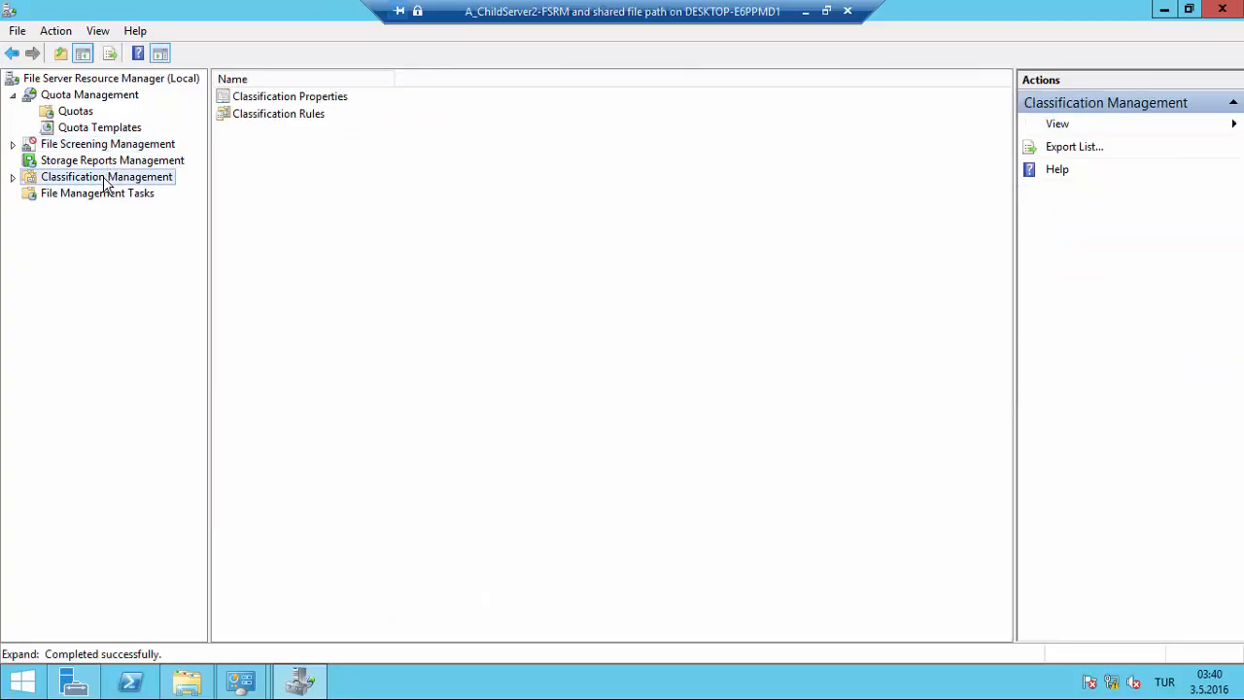
- Expand Classification Management and review its classification properties and rules, along with the File Management Tasks node
left_click(13, 177)
left_click(103, 200)
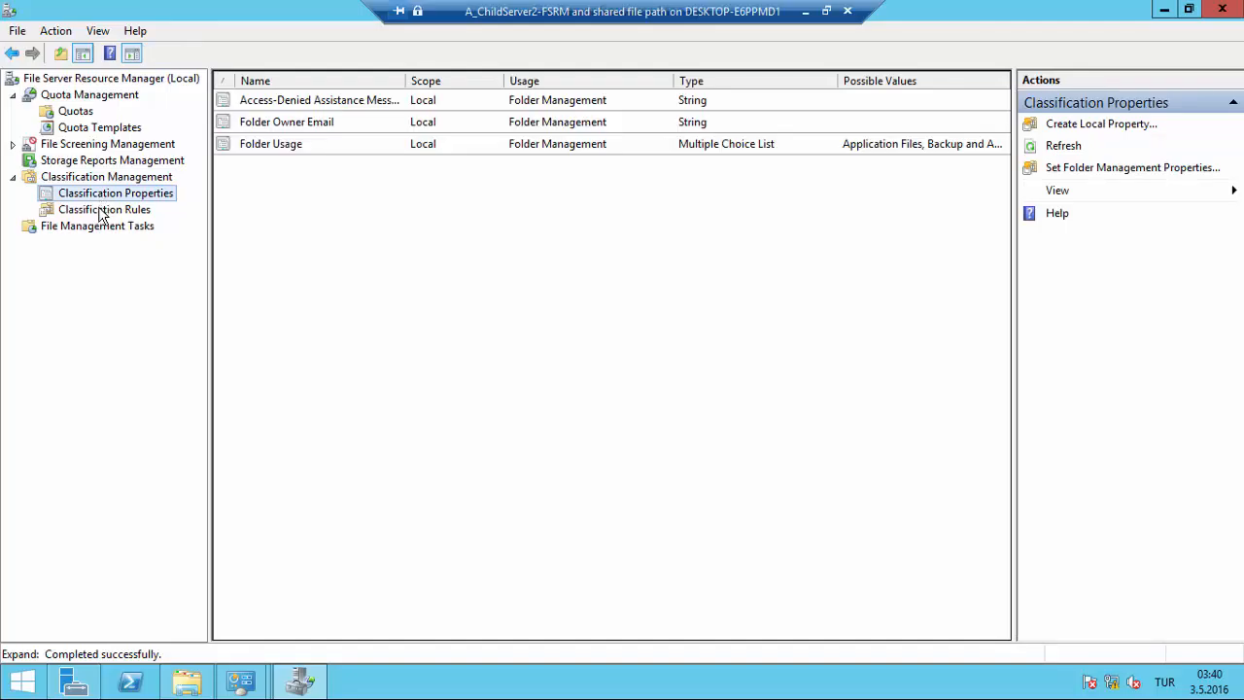
left_click(103, 212)
left_click(97, 194)
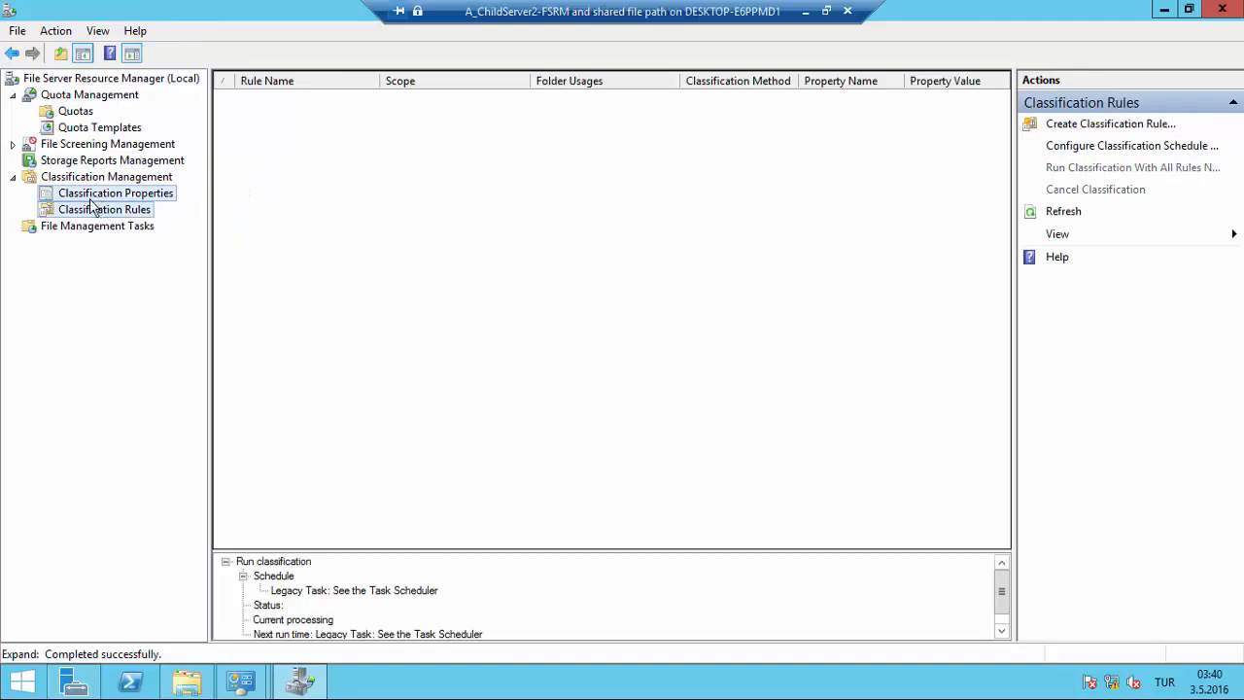
left_click(48, 227)
- Look over the quota templates again and revisit the Classification Management and File Management Tasks nodes
left_click(72, 132)
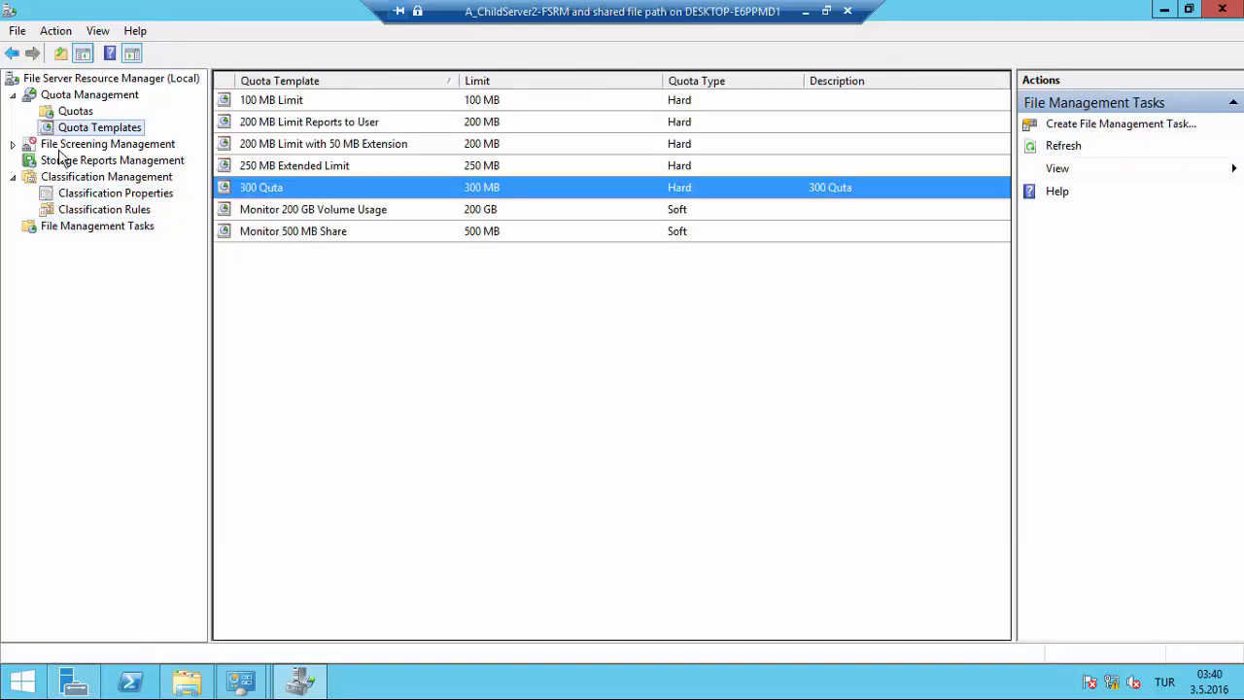
left_click(64, 146)
left_click(76, 132)
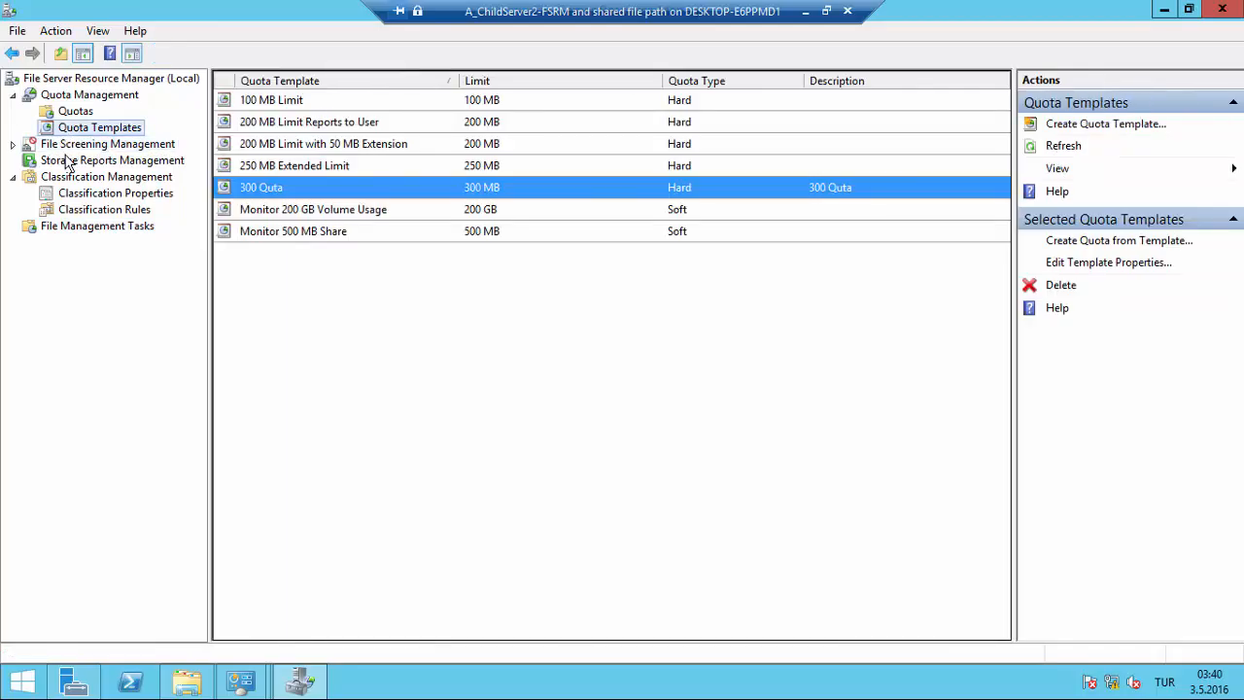
left_click(64, 160)
left_click(66, 95)
left_click(60, 177)
left_click(58, 197)
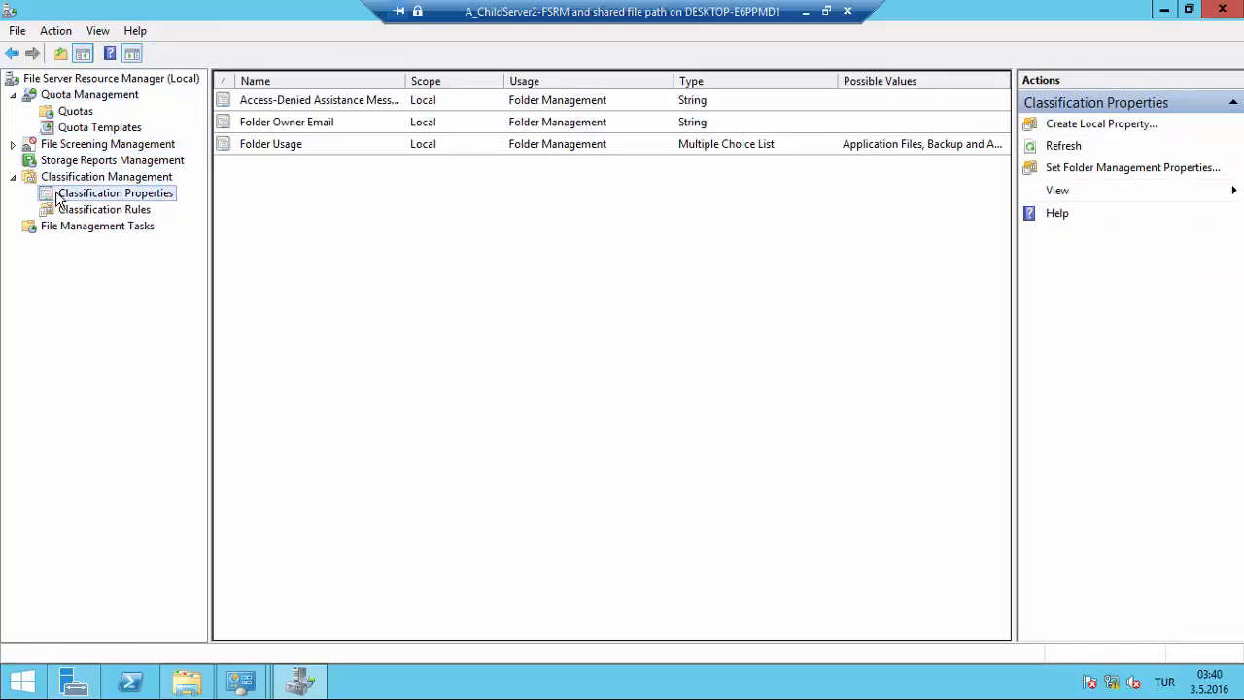
left_click(80, 211)
left_click(95, 230)
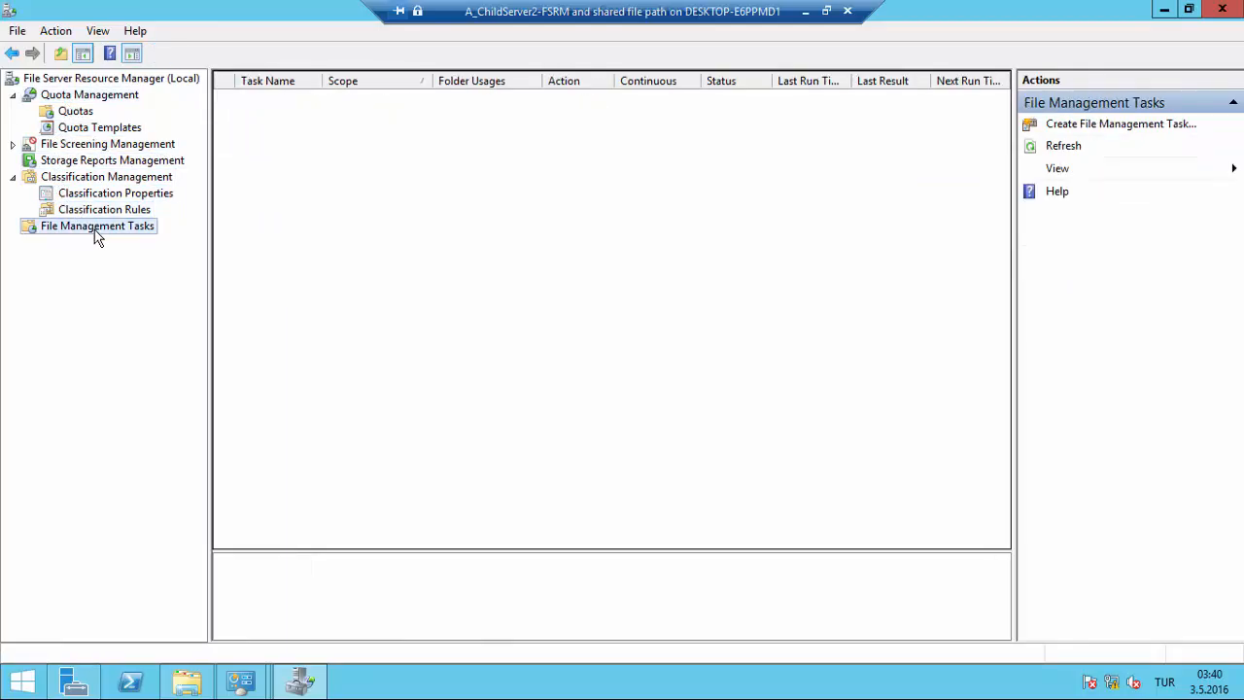
- Review the storage reports and the File Screening Management items through File Groups, and close File Server Resource Manager
left_click(105, 161)
left_click(103, 146)
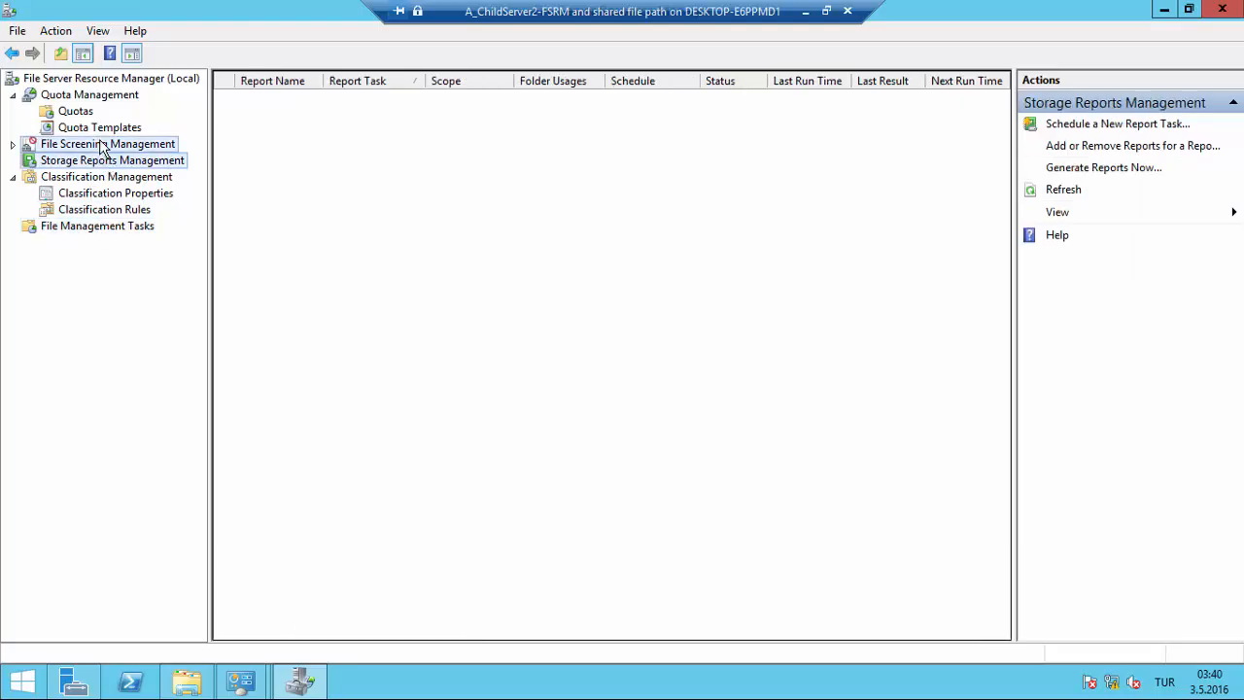
left_click(94, 162)
left_click(92, 177)
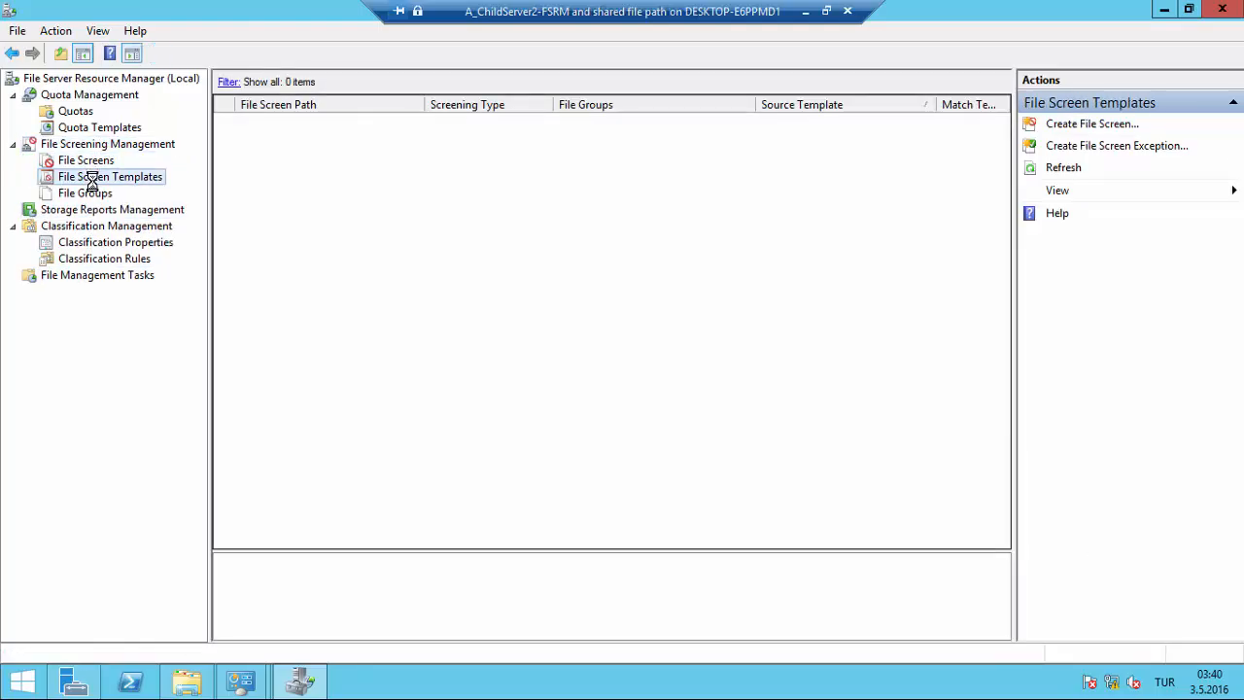
left_click(98, 212)
left_click(83, 193)
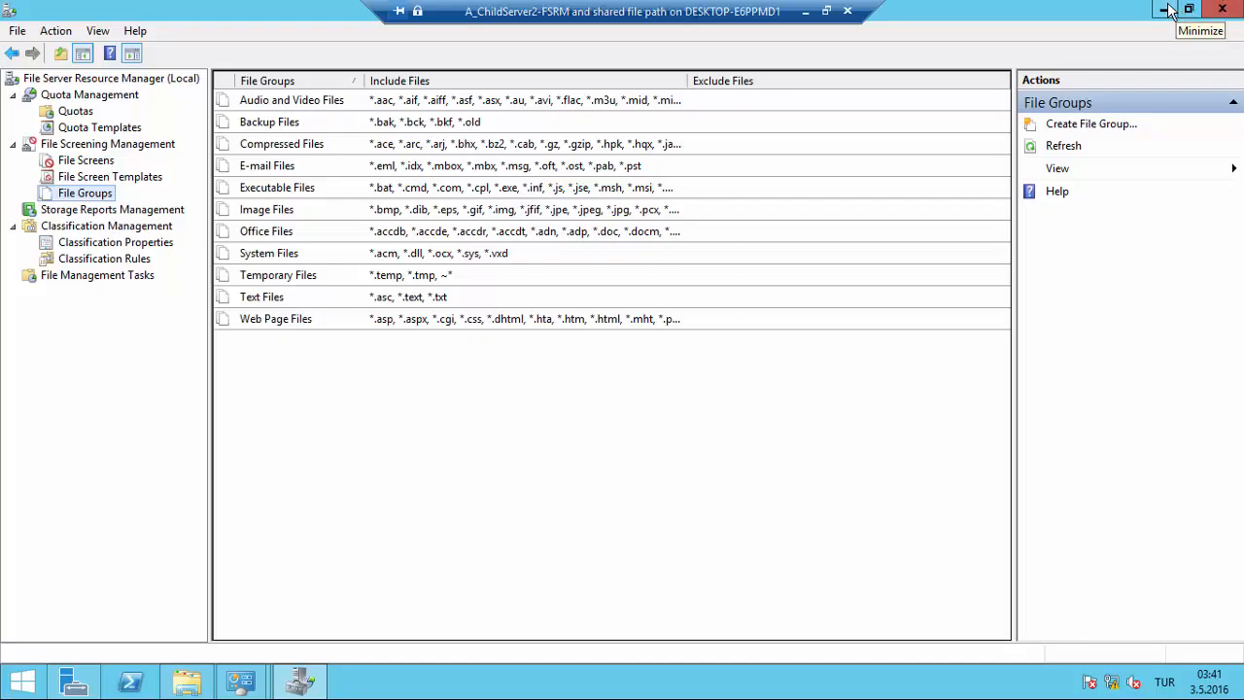
left_click(1221, 12)
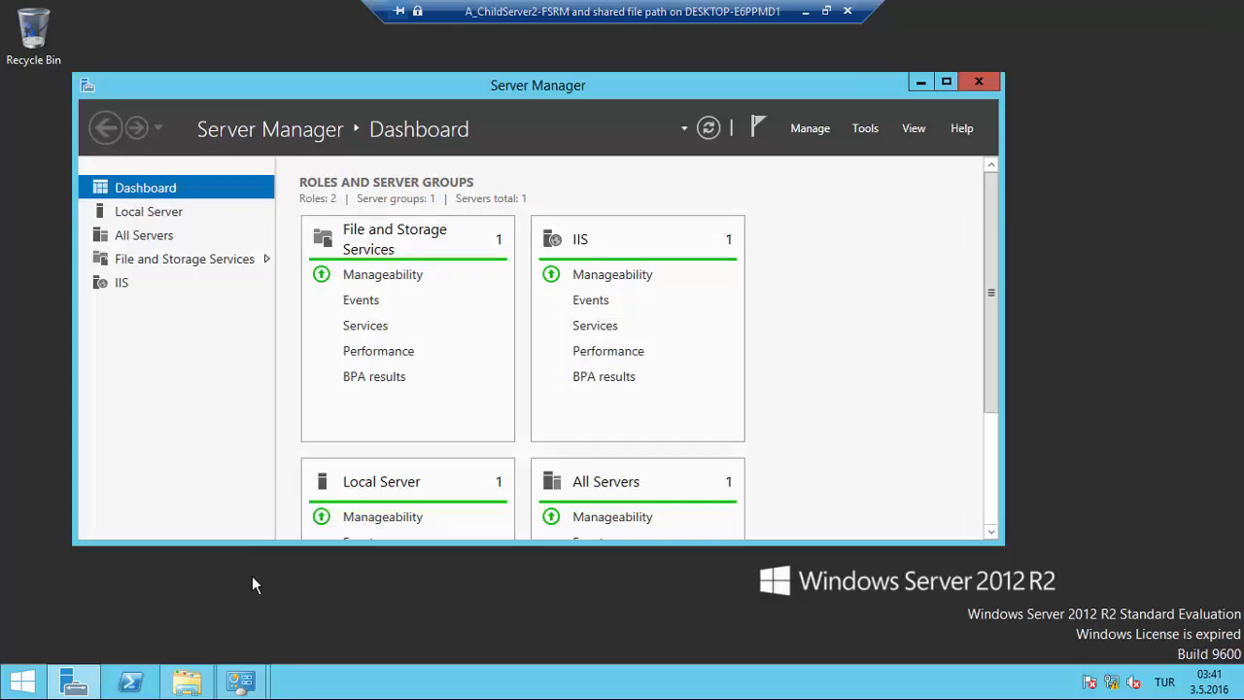
- Open SharedFolder on Local Disk (C:) in a new File Explorer window and display its full path
left_click_drag(577, 86, 665, 60)
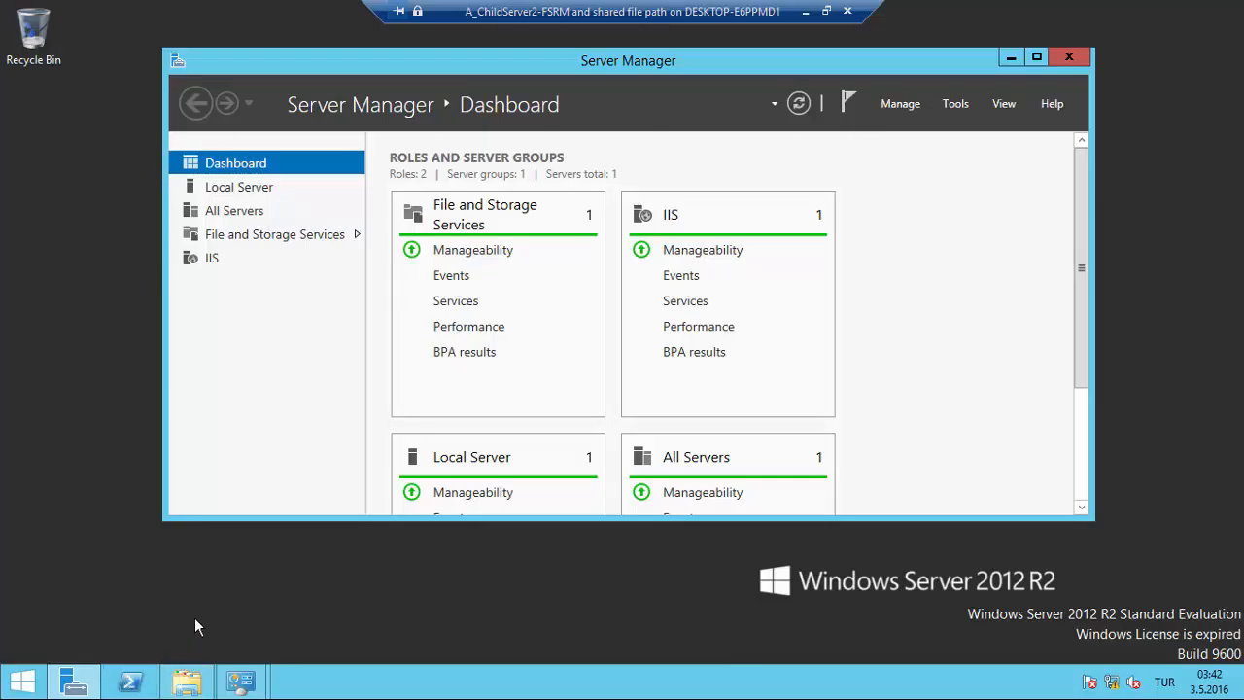
key("super+e")
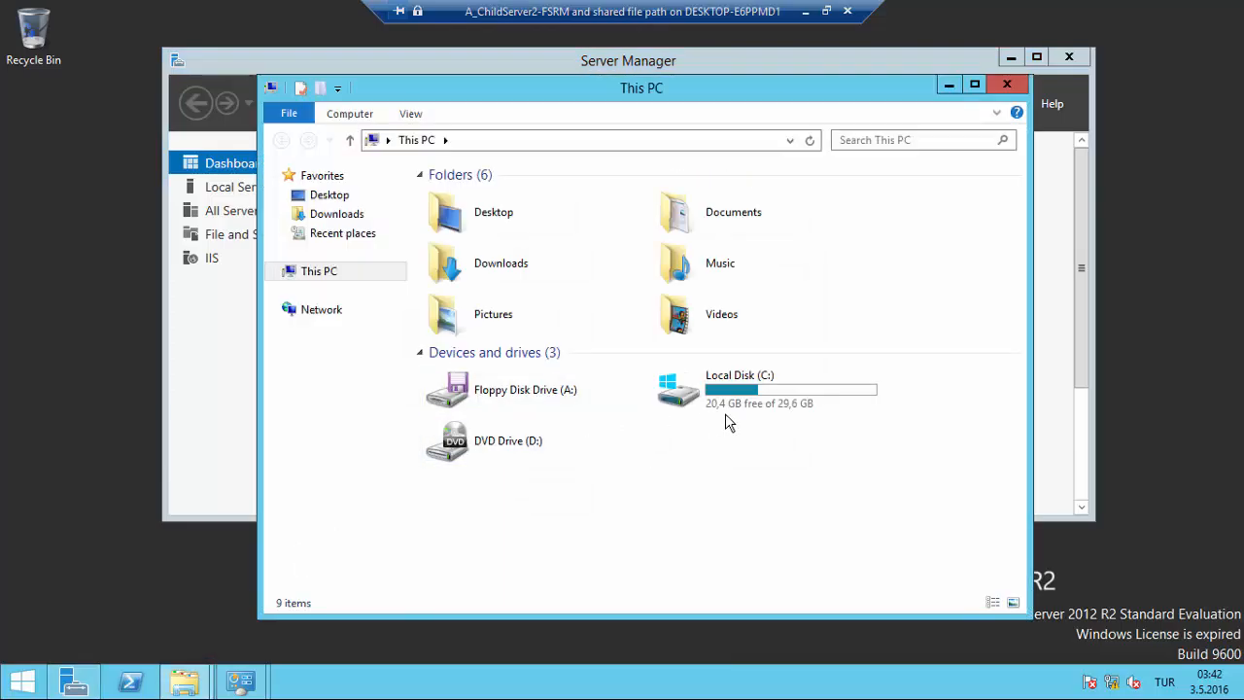
left_click(729, 406)
double_click(729, 406)
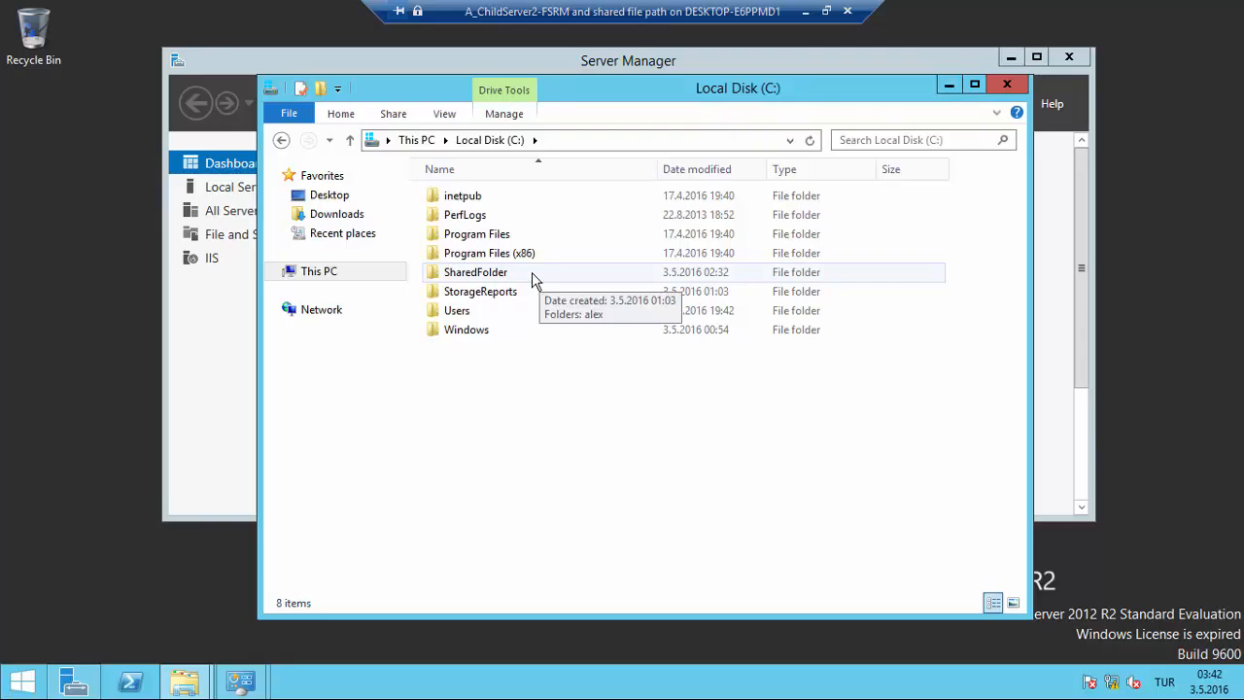
left_click(1000, 91)
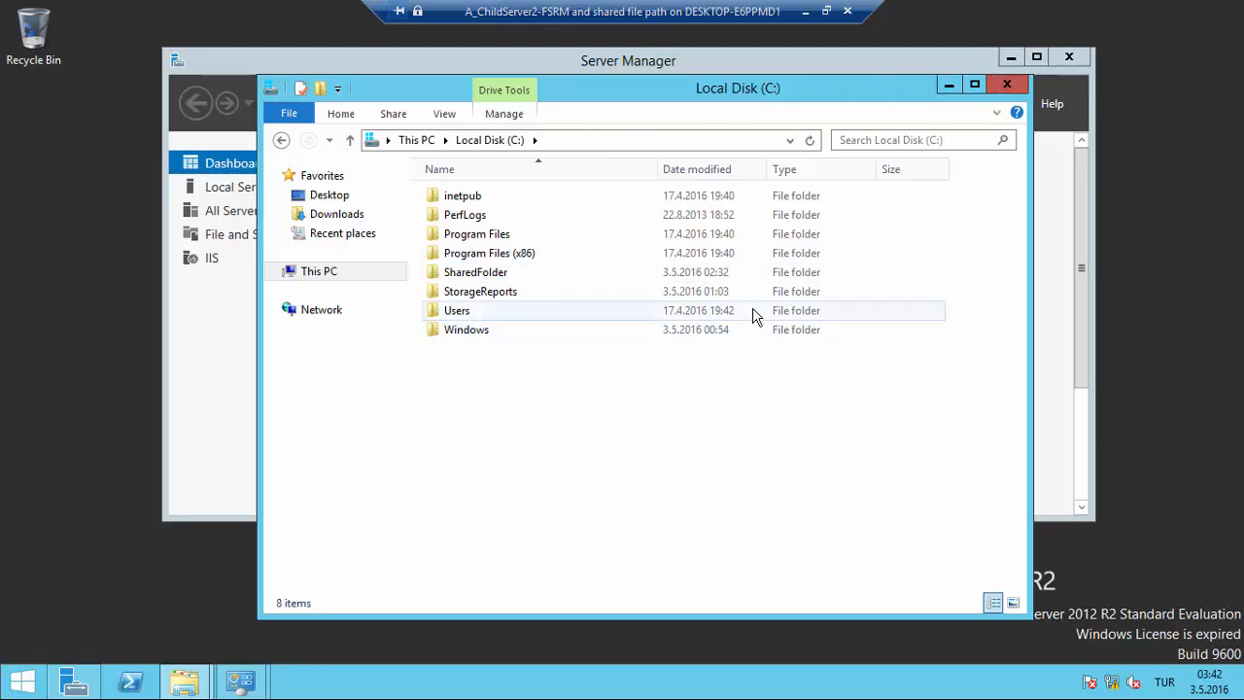
left_click(467, 277)
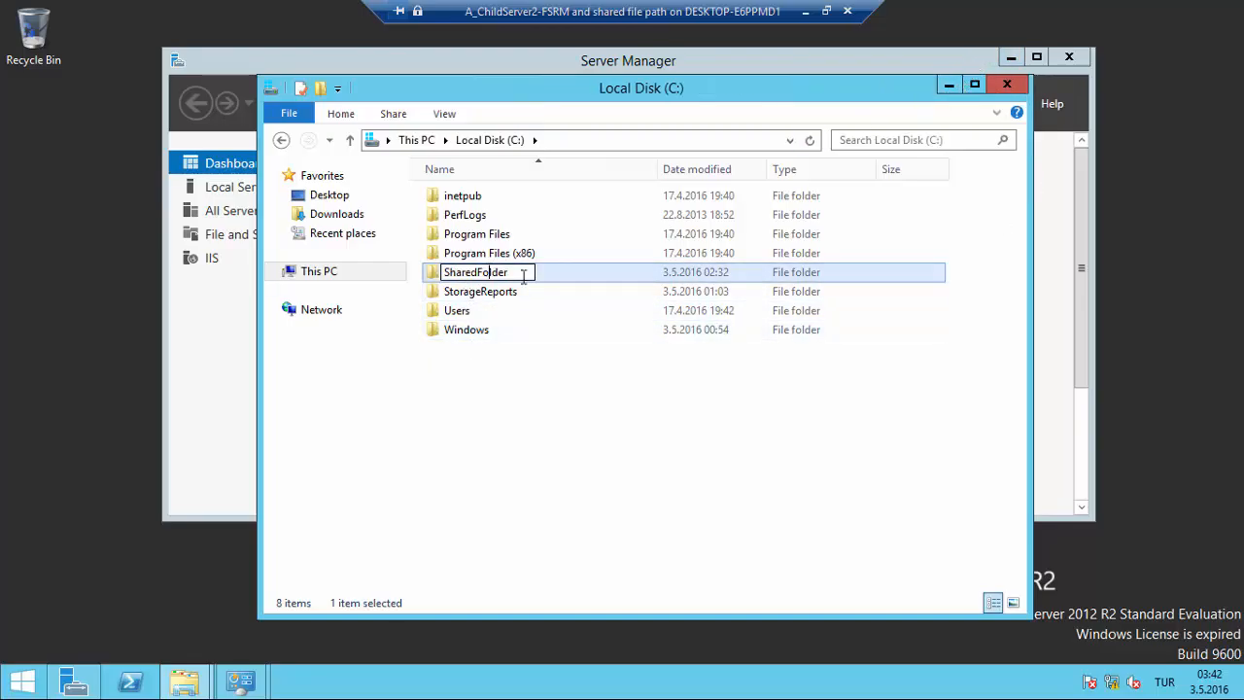
double_click(555, 278)
left_click(620, 141)
left_click(637, 141)
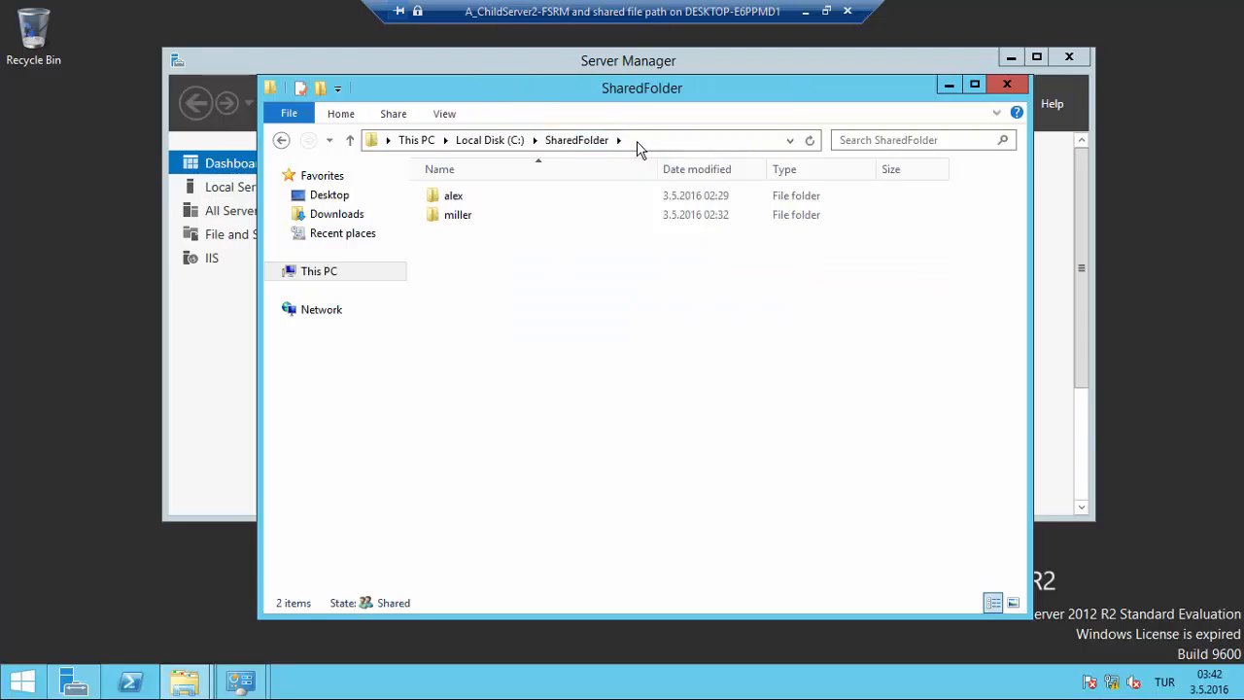
left_click(636, 141)
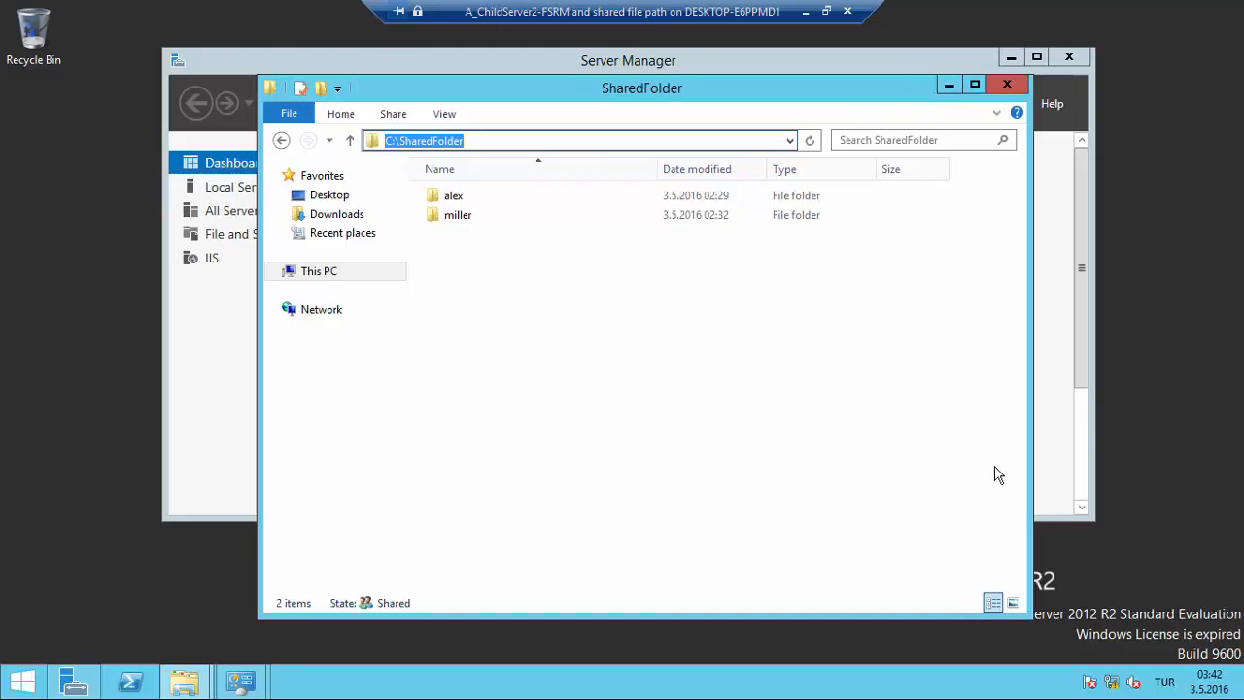
- Check the server's computer name and domain in the System information, and minimize that window
right_click(1111, 682)
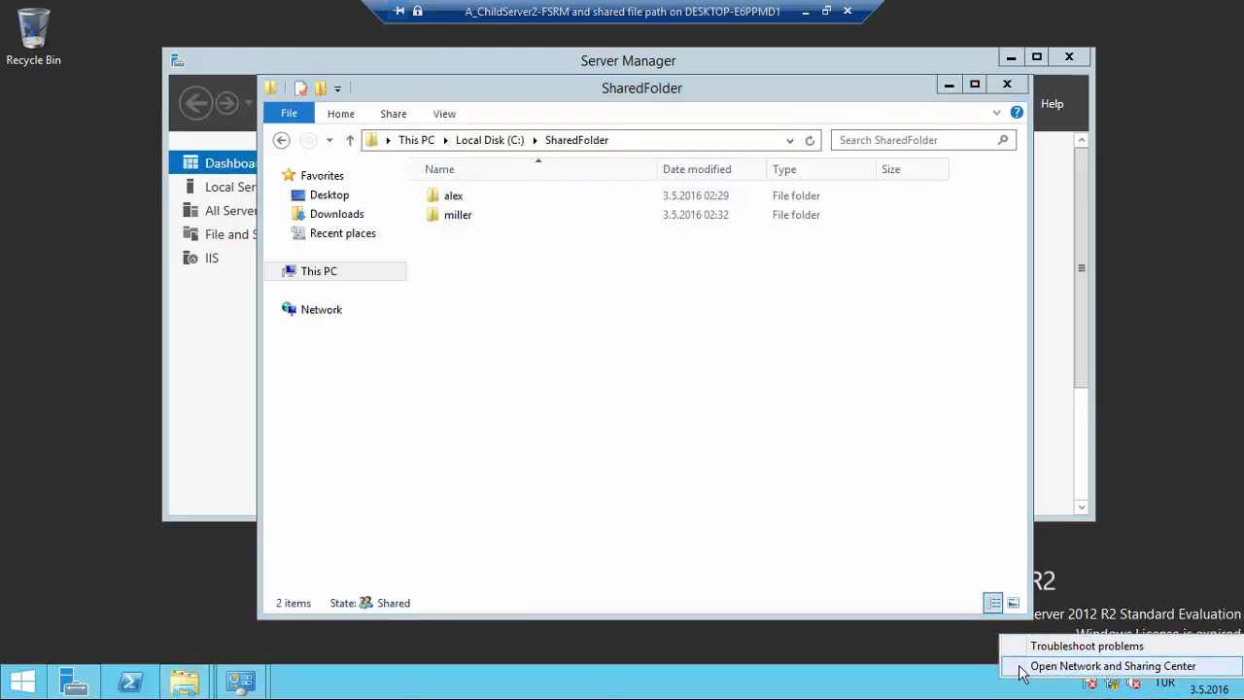
left_click(22, 680)
right_click(21, 680)
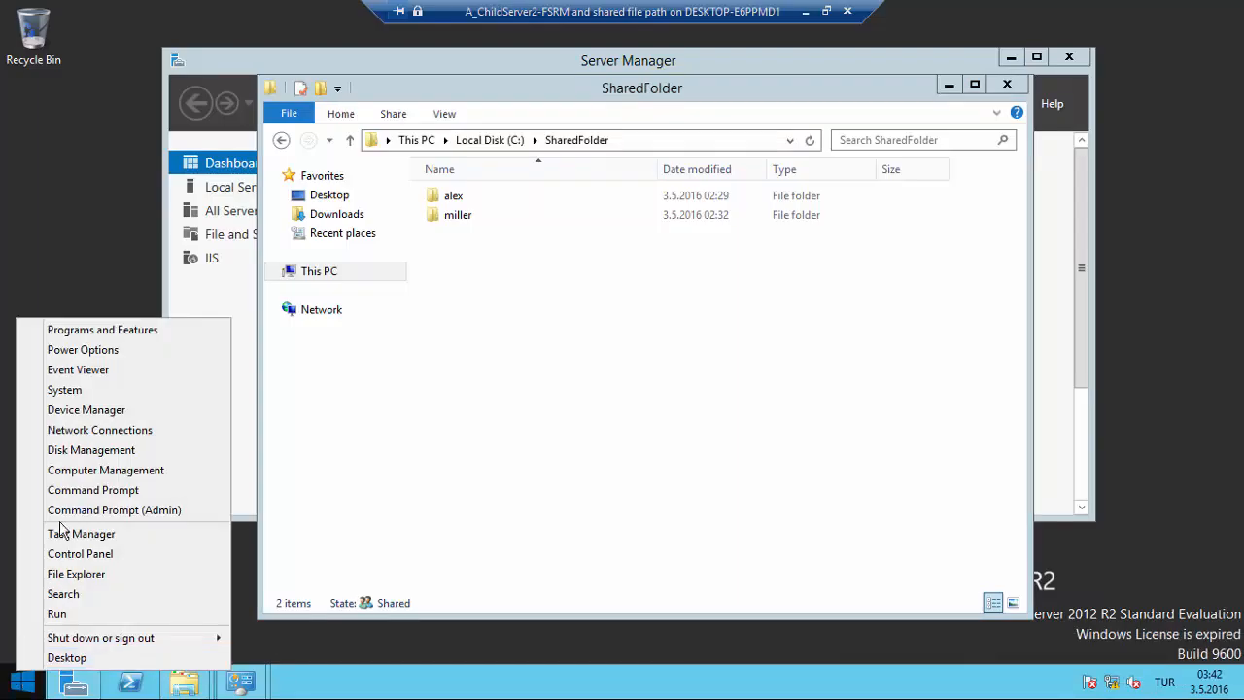
left_click(61, 390)
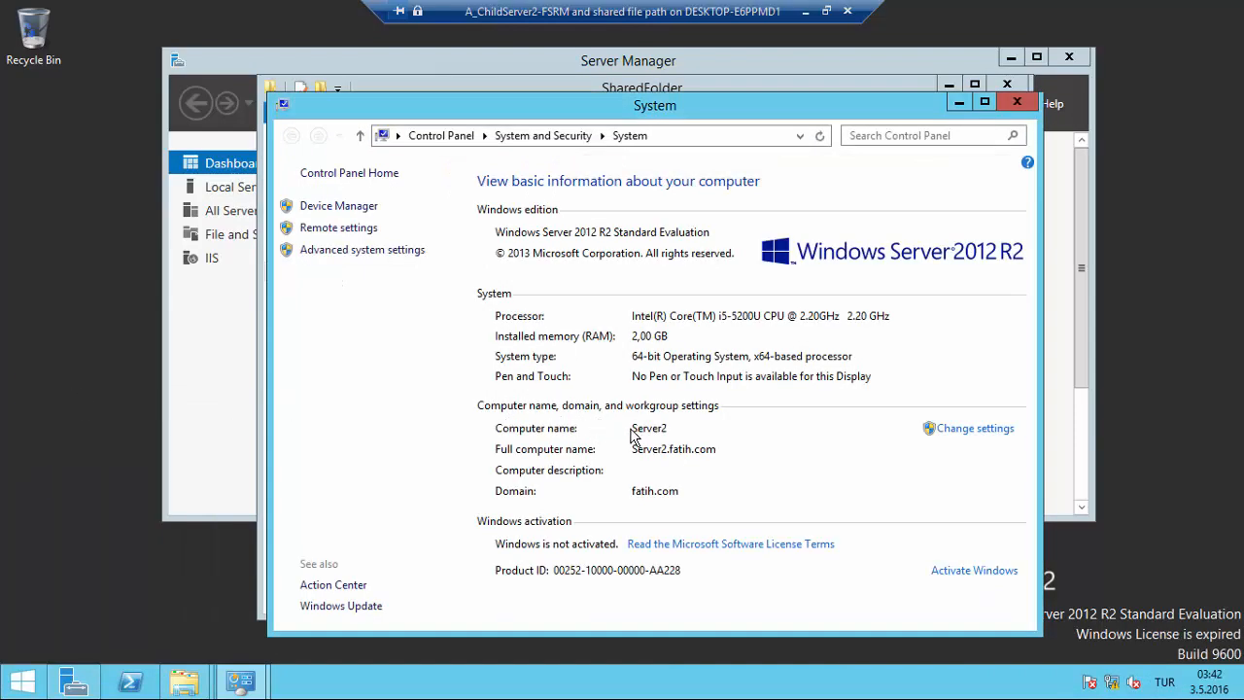
left_click(960, 101)
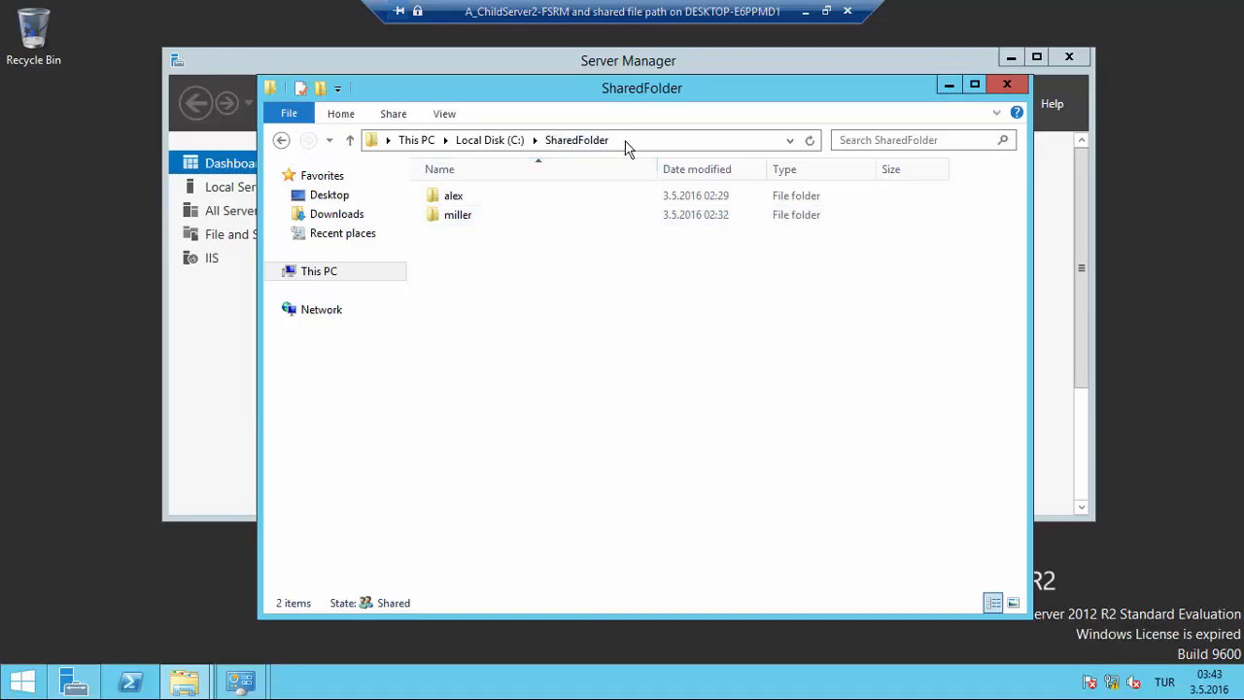
- Leave the file server session for Hyper-V Manager and connect to the A_ChildServer1-ActiveDirectory virtual machine
left_click(806, 12)
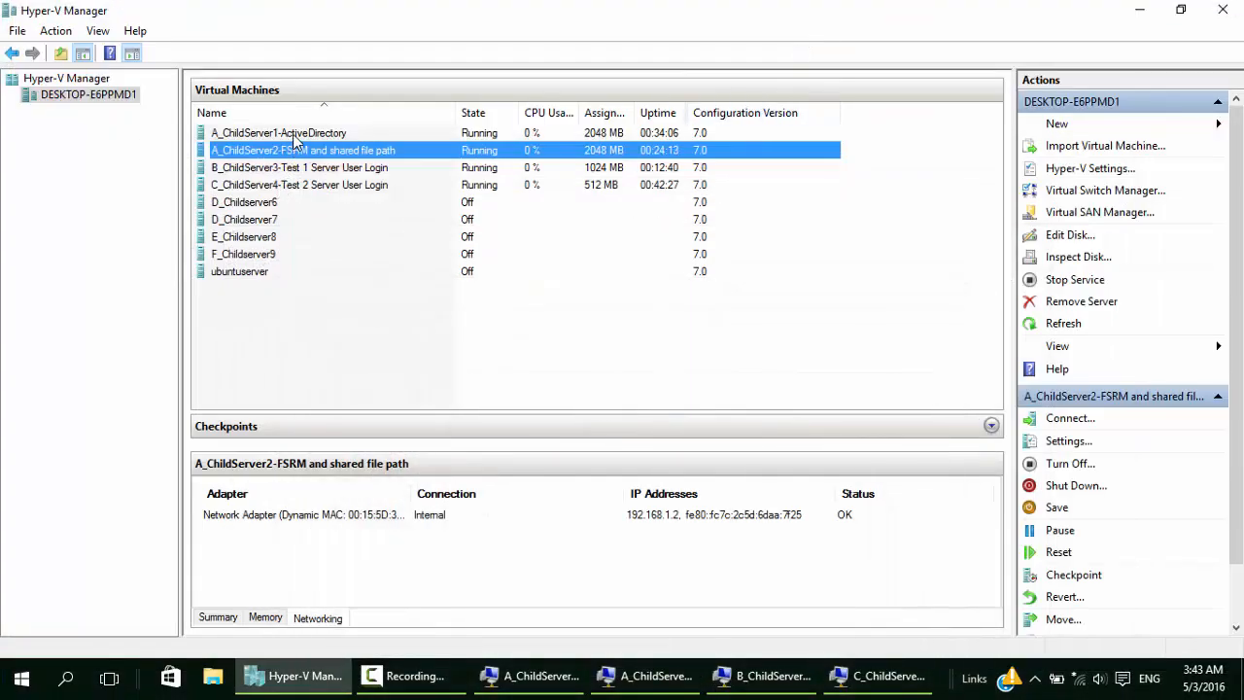
left_click(295, 136)
right_click(294, 137)
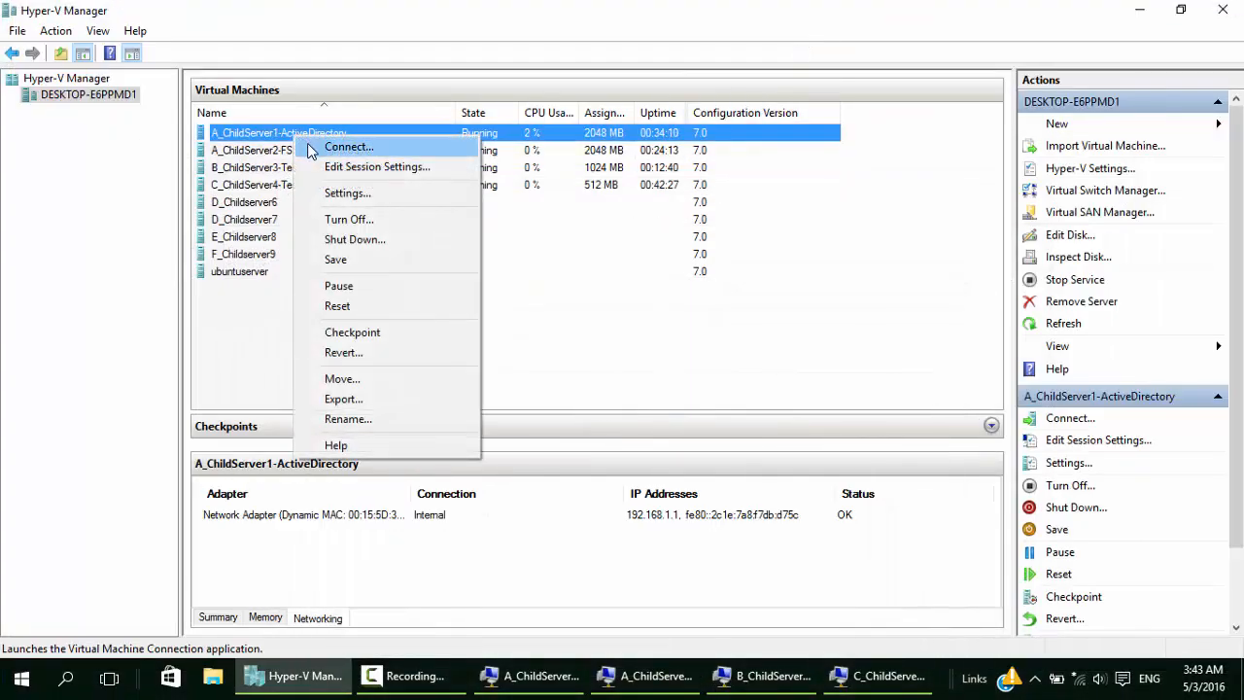
left_click(330, 147)
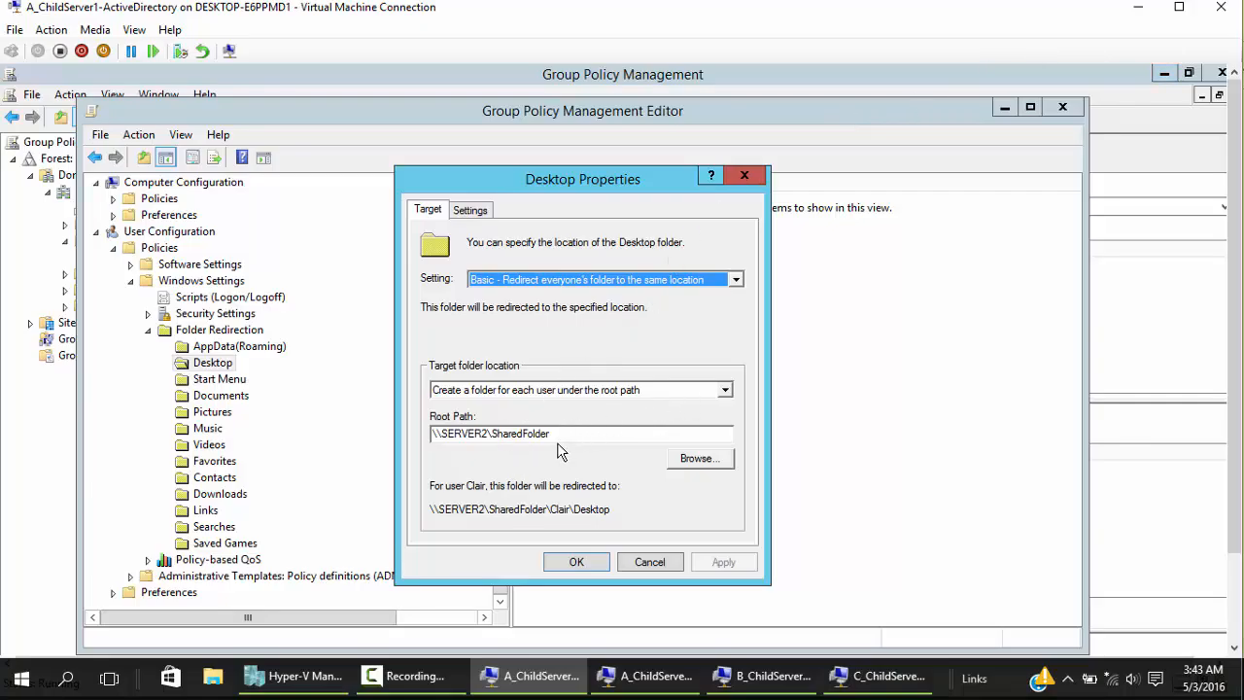
- Review the Desktop redirection's root path, target folder location options and redirection settings, and close the properties without changes
left_click_drag(552, 433, 434, 434)
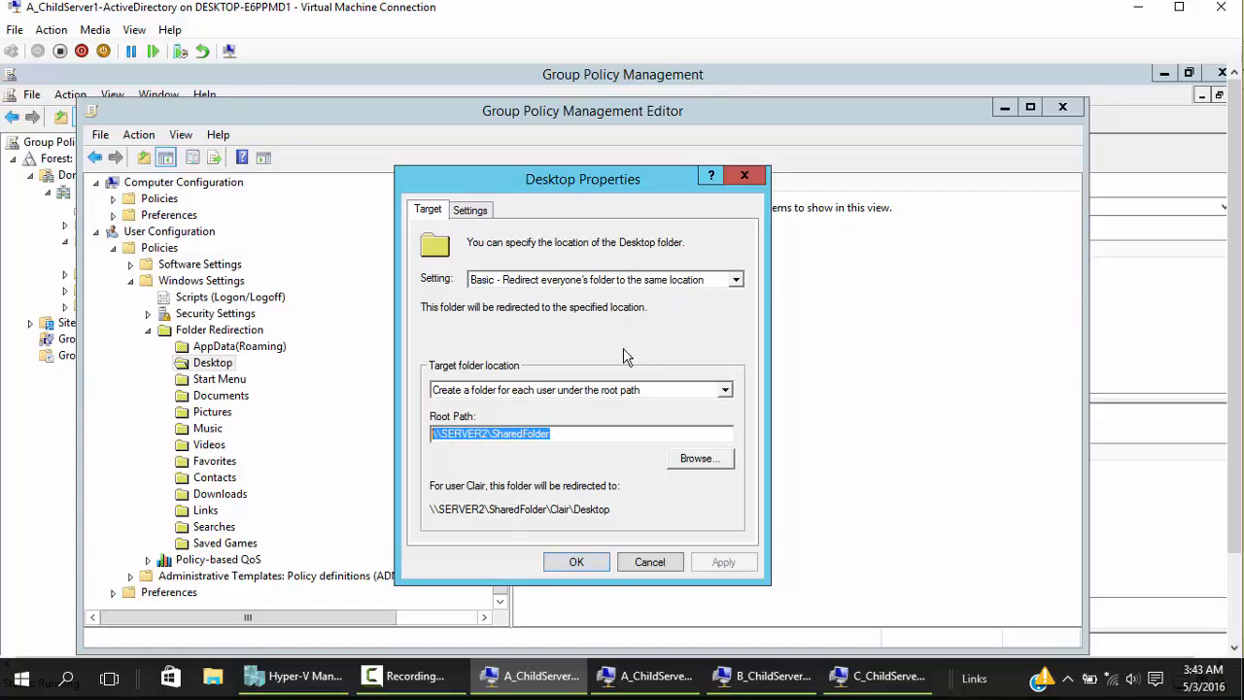
left_click(541, 401)
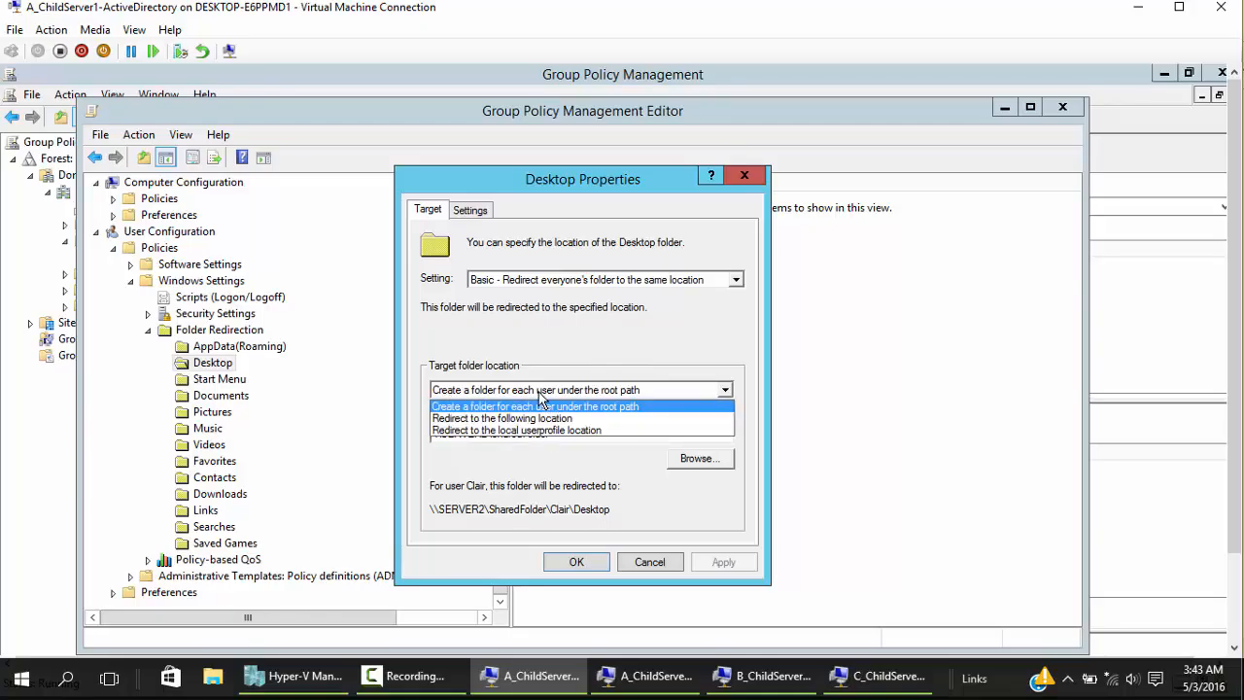
left_click(545, 371)
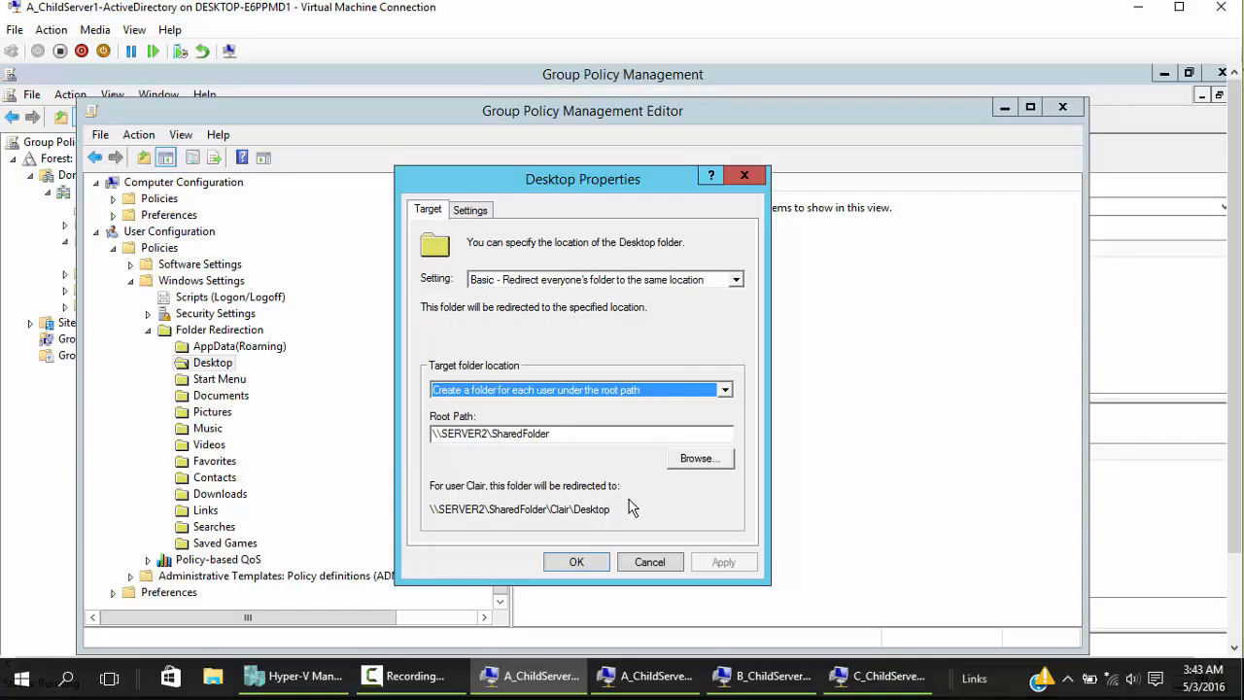
left_click(474, 212)
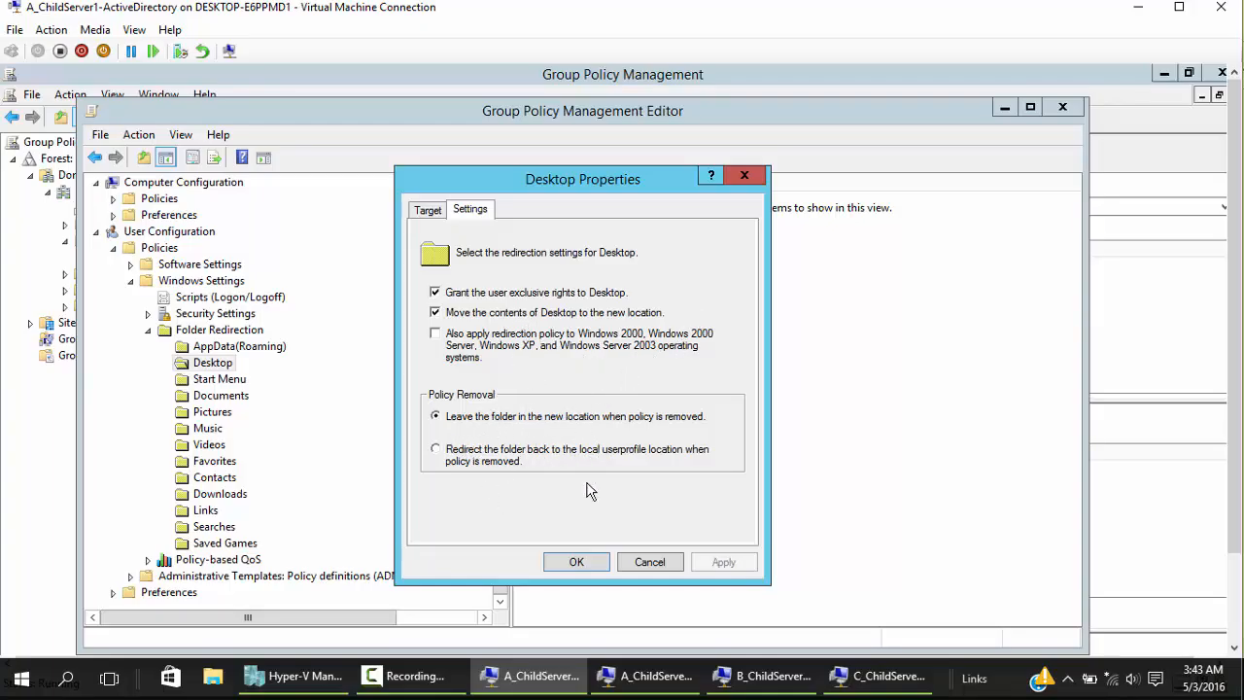
left_click(575, 564)
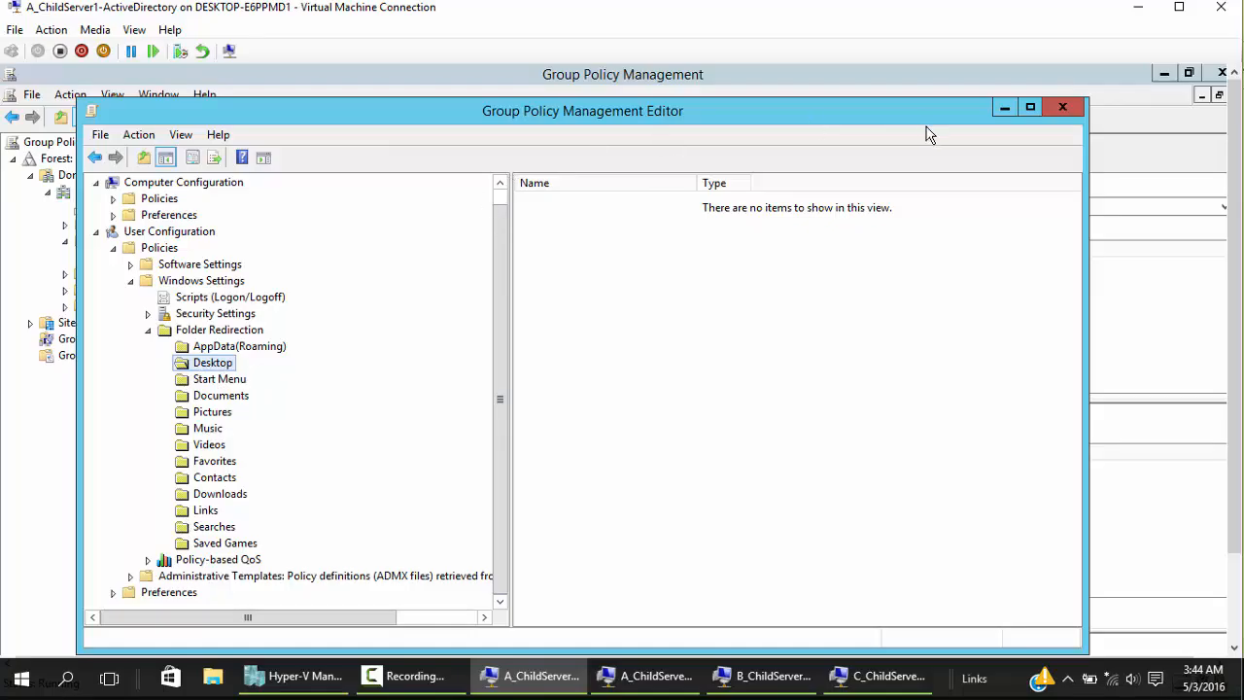
- Minimize the Group Policy Management Editor and the A_ChildServer1-ActiveDirectory connection window to return to Hyper-V Manager
left_click(1004, 109)
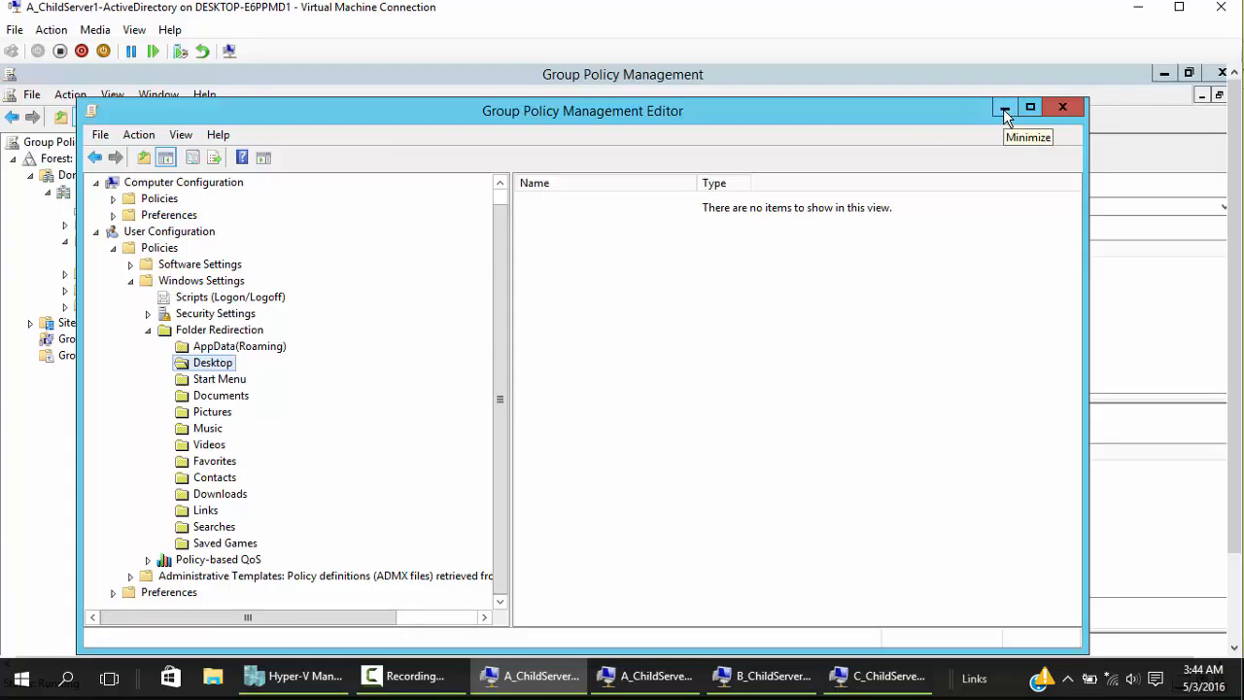
left_click(1006, 114)
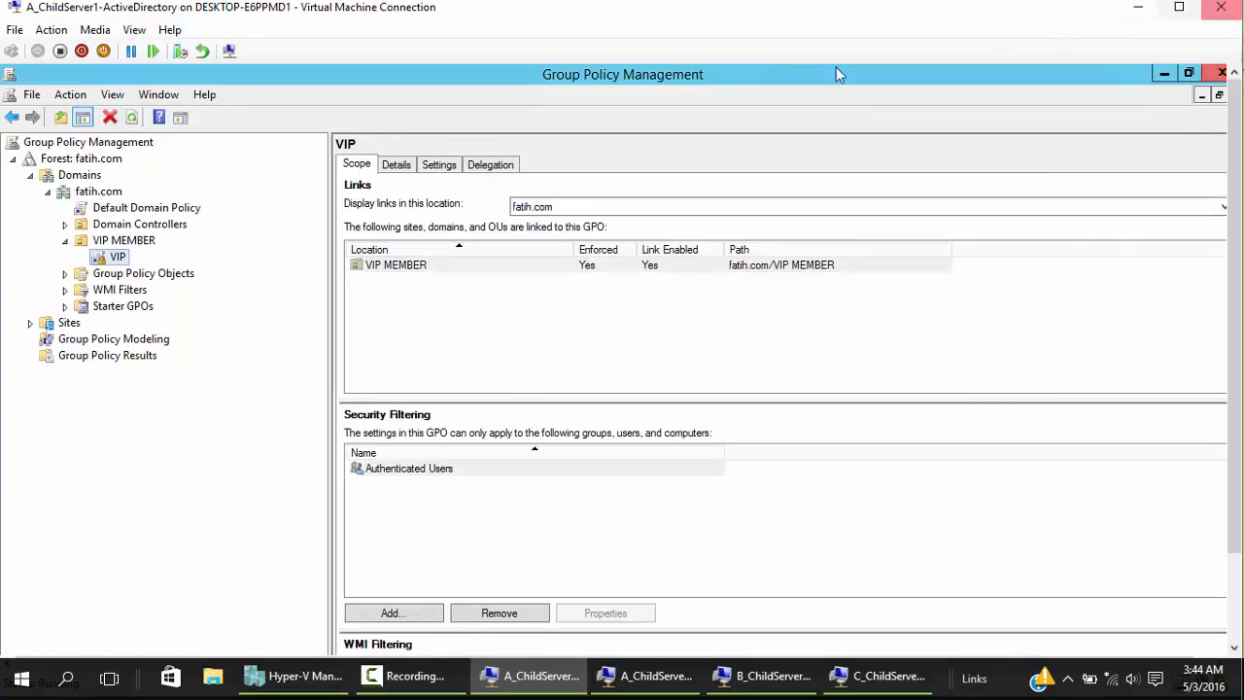
left_click(1138, 8)
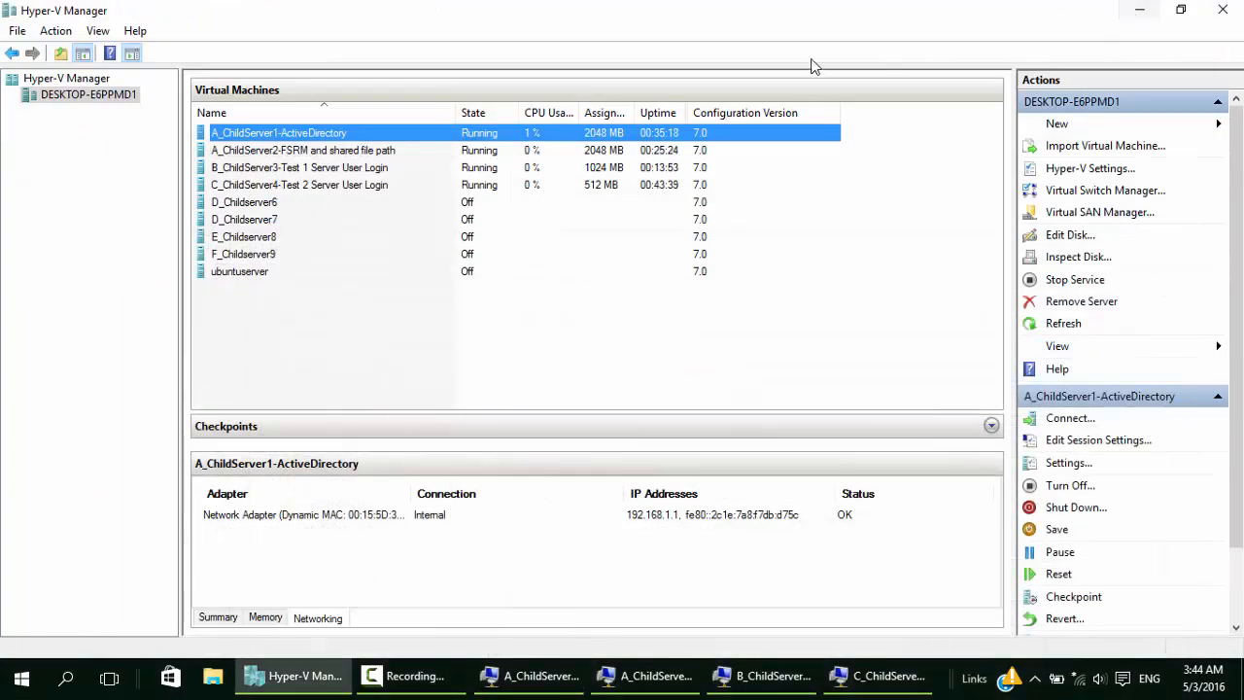
- Connect to the B_ChildServer3-Test 1 Server User Login virtual machine and show it full screen
left_click(268, 170)
right_click(263, 173)
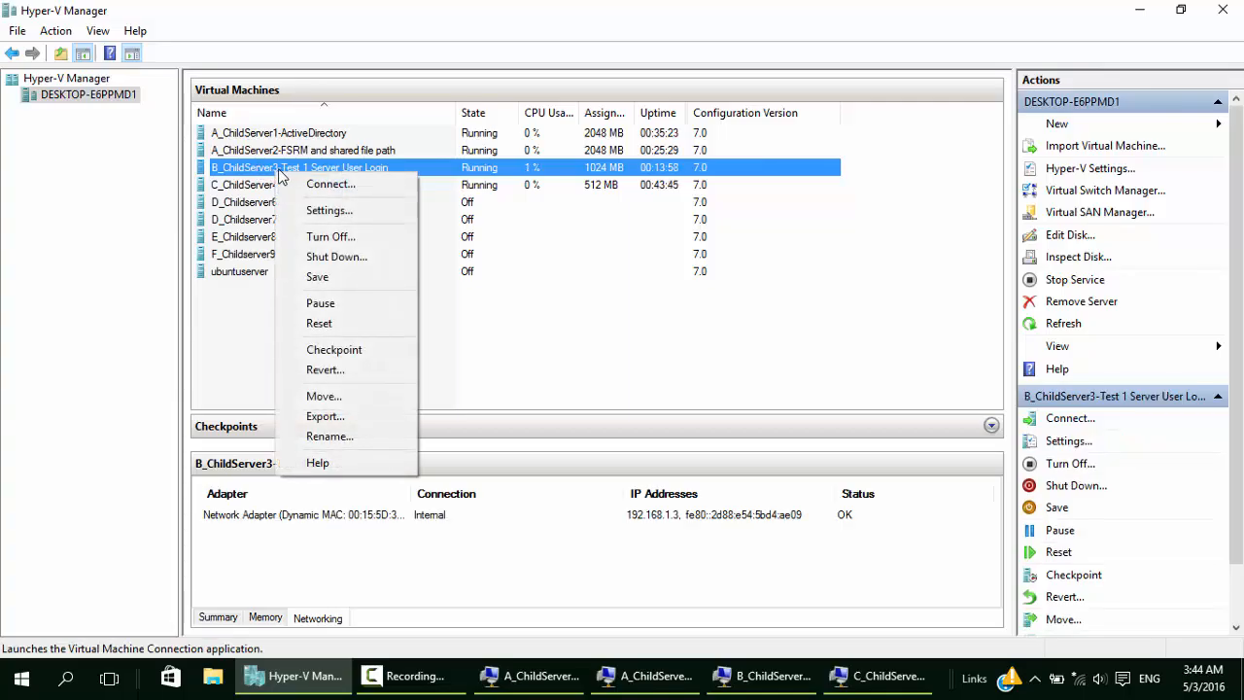
left_click(325, 184)
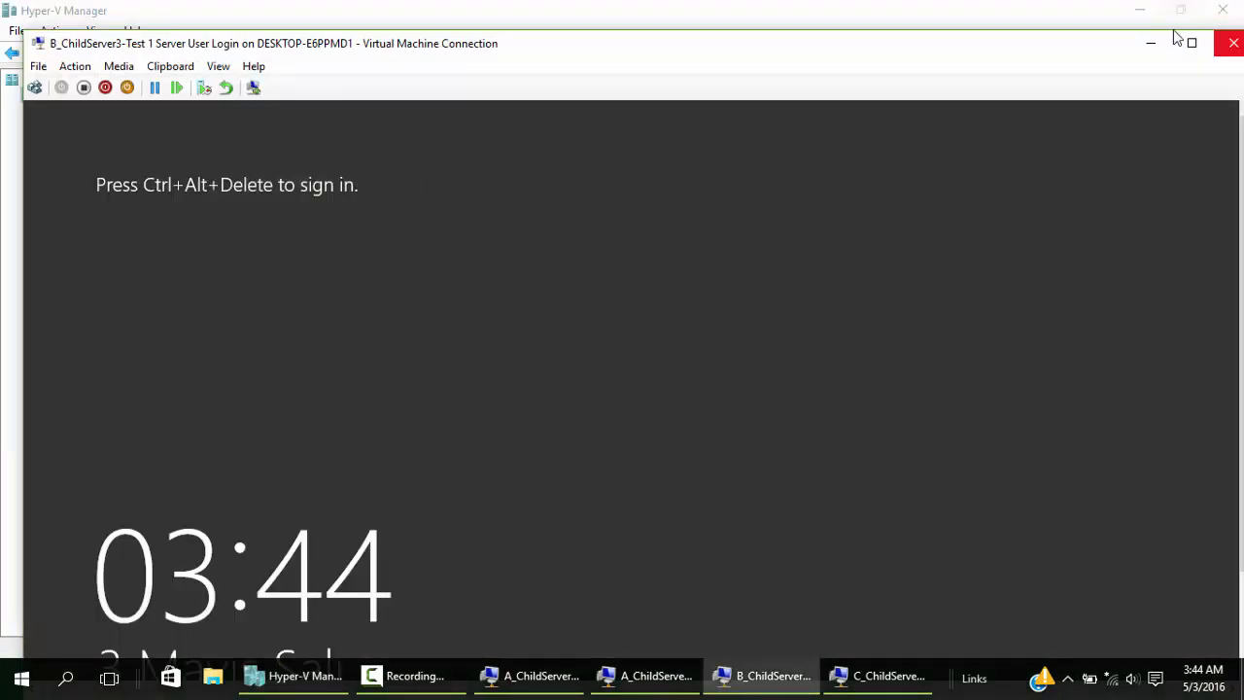
left_click(1190, 41)
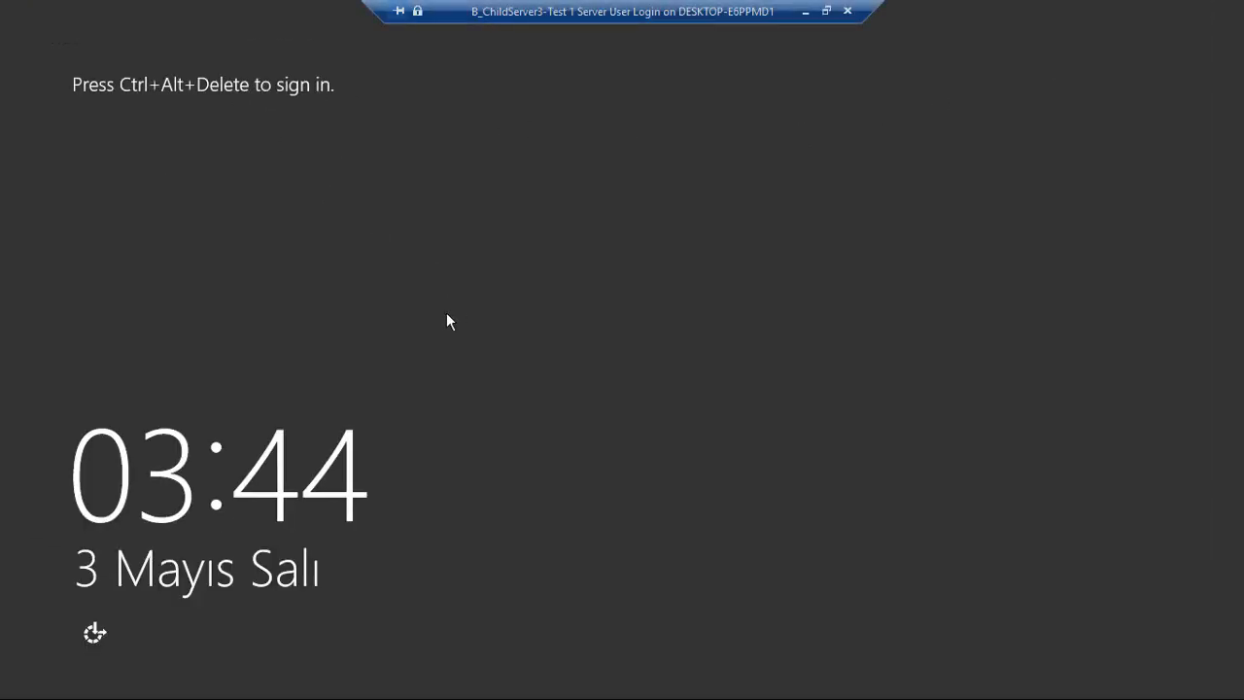
- Sign in to the B_ChildServer3 session as the preselected domain user by entering the account password
key("ctrl+alt+End")
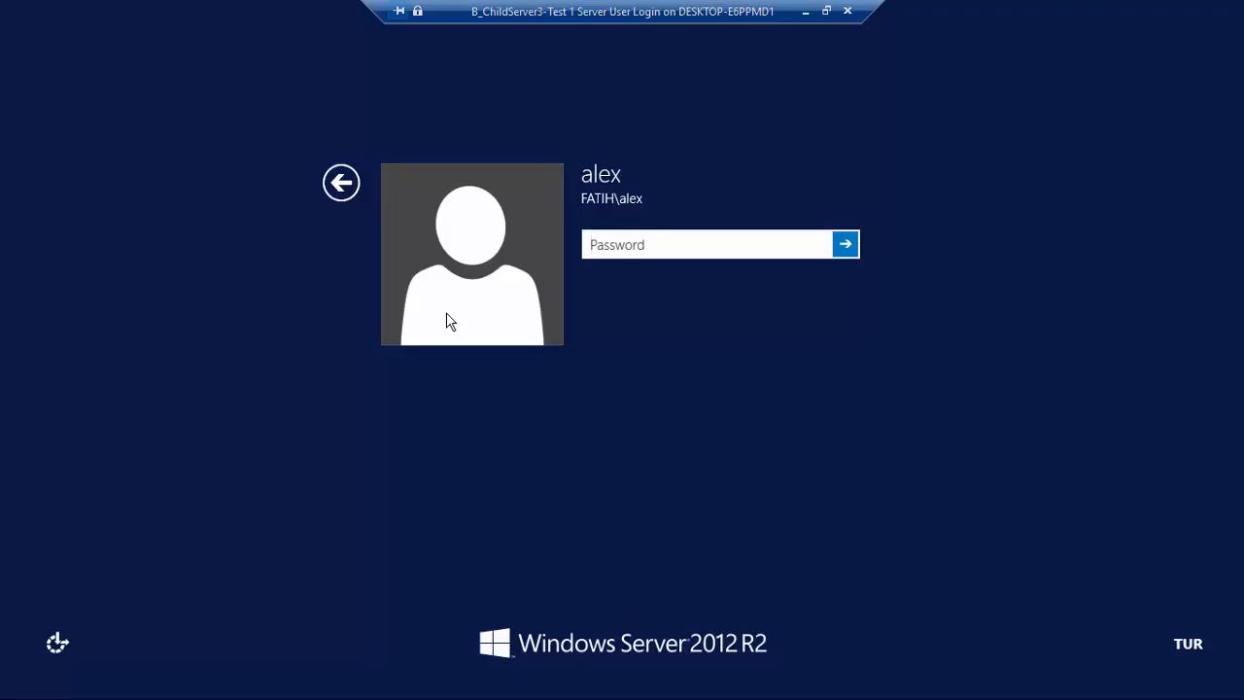
type("•••••••")
key("Caps_Lock")
type("•")
key("Caps_Lock")
key("Return")
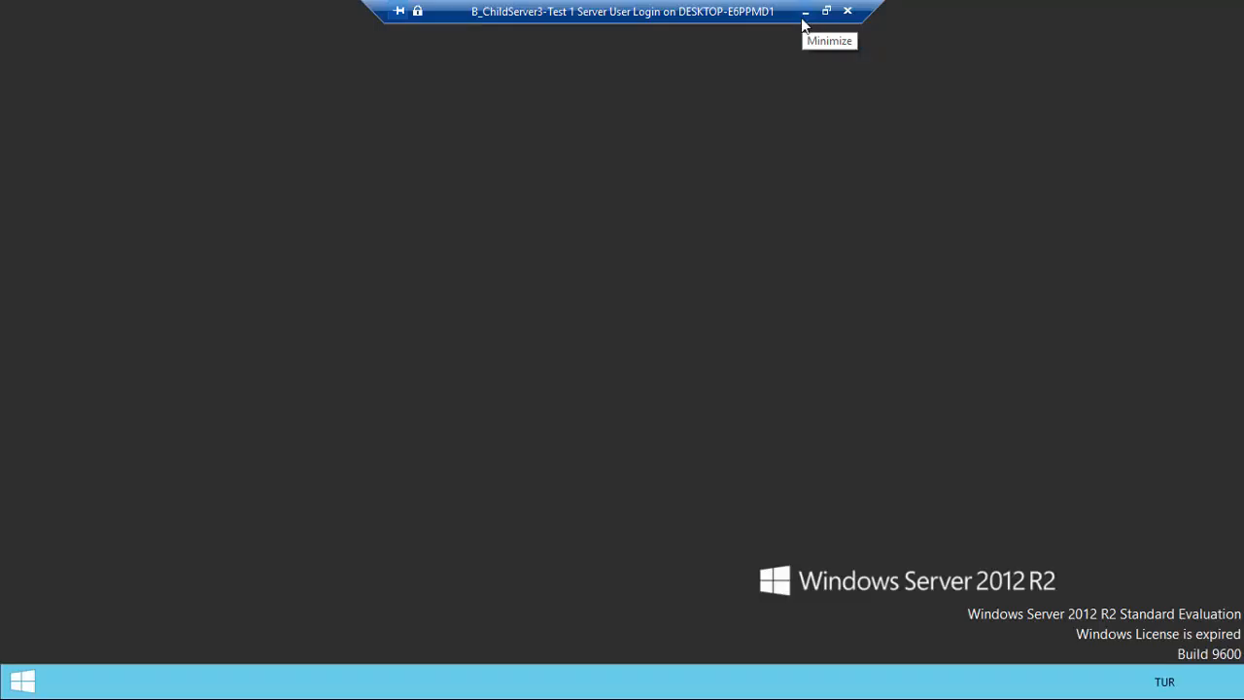
- Minimize the session to Hyper-V Manager, reconnect to B_ChildServer3-Test 1 Server User Login and show it full screen
left_click(805, 13)
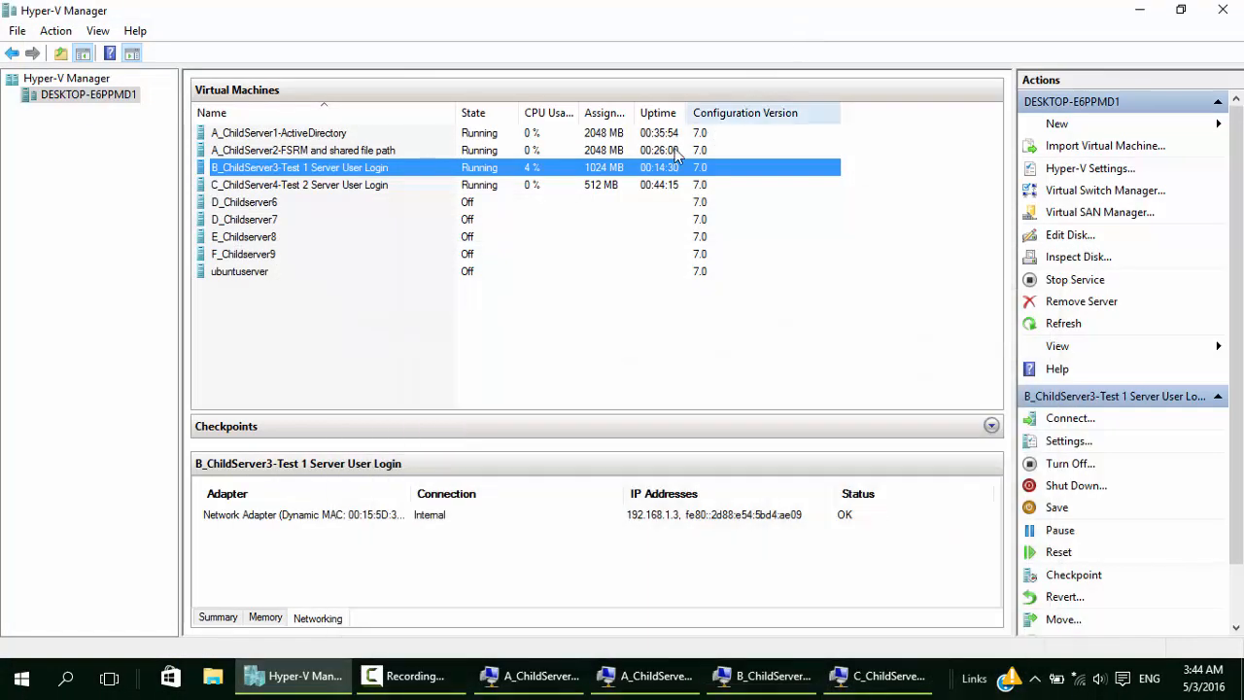
left_click(333, 187)
left_click(355, 165)
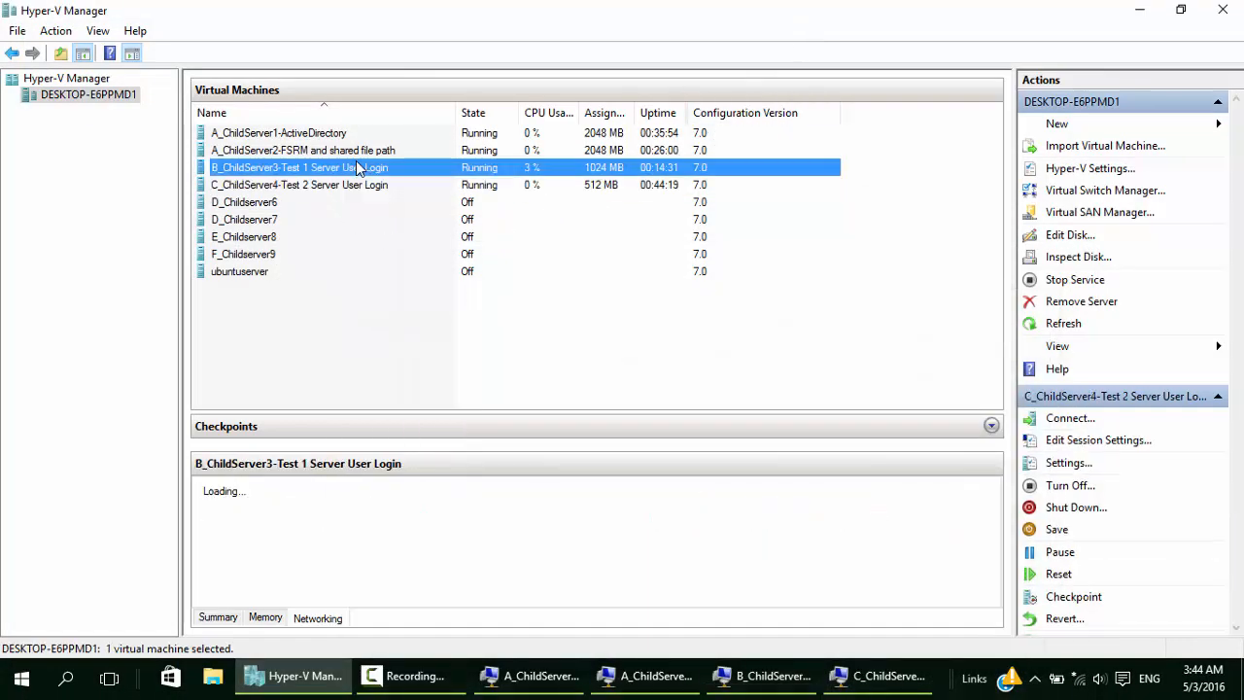
right_click(355, 166)
left_click(376, 172)
left_click(1188, 42)
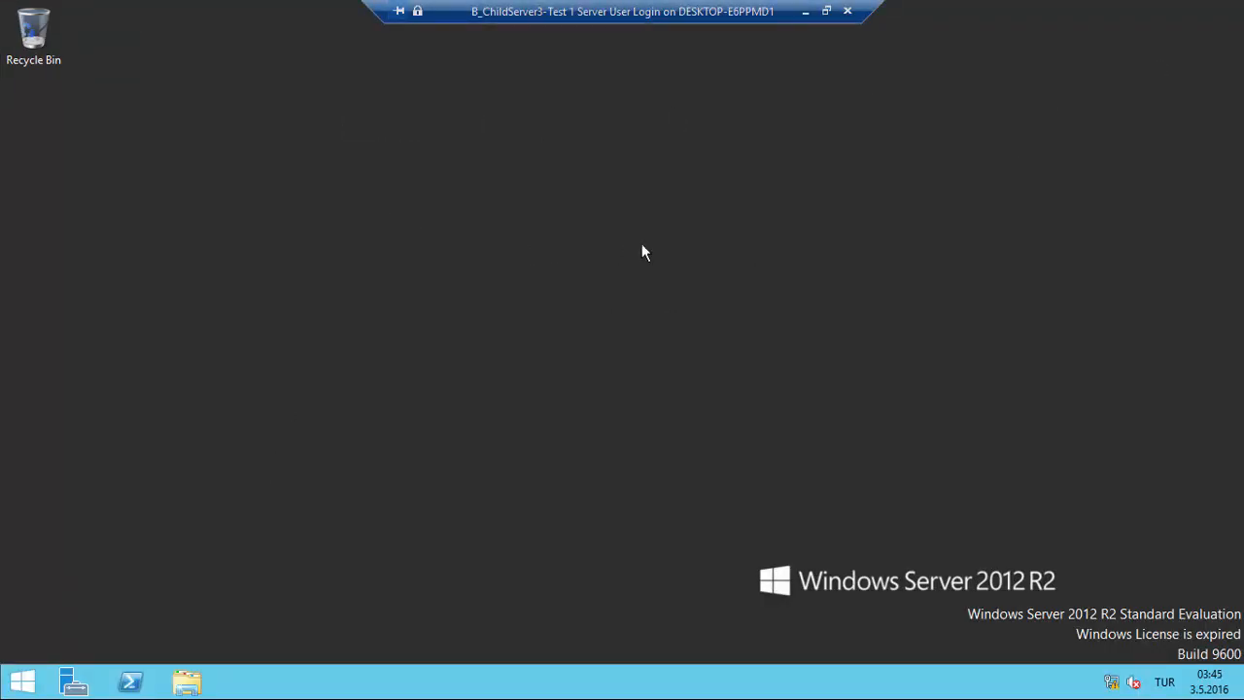
- Create a new folder on the desktop and name it AlexJobFolders
right_click(379, 246)
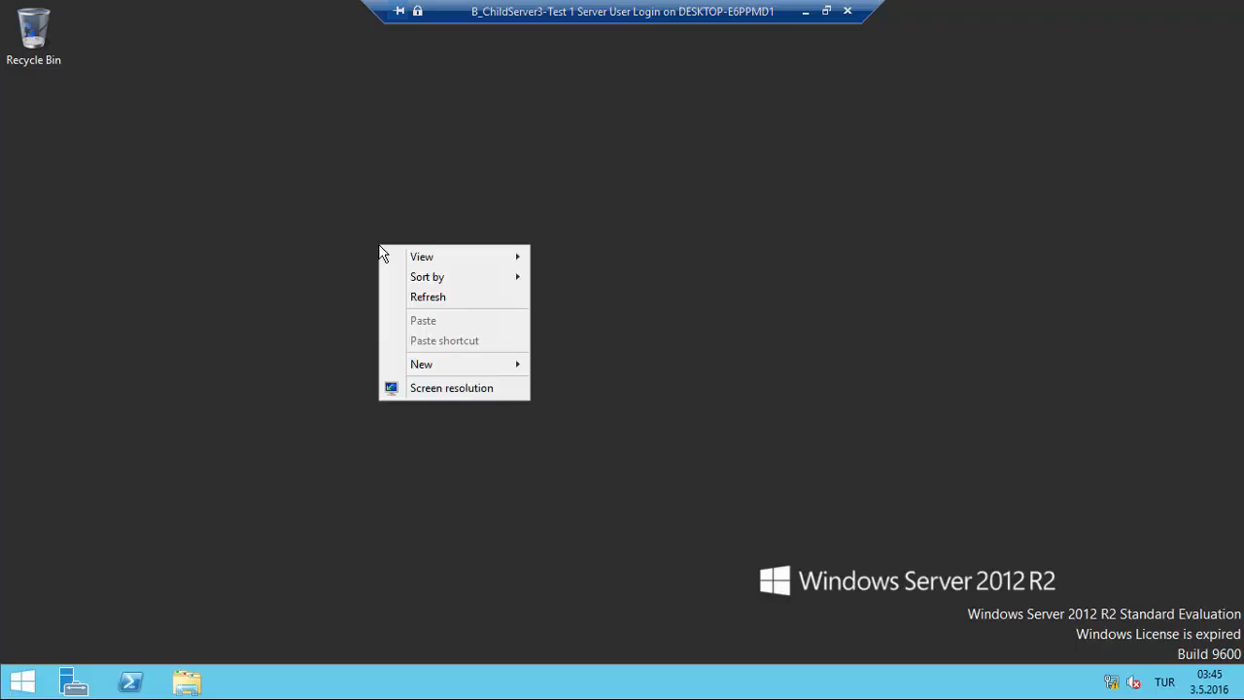
mouse_move(453, 368)
left_click(571, 364)
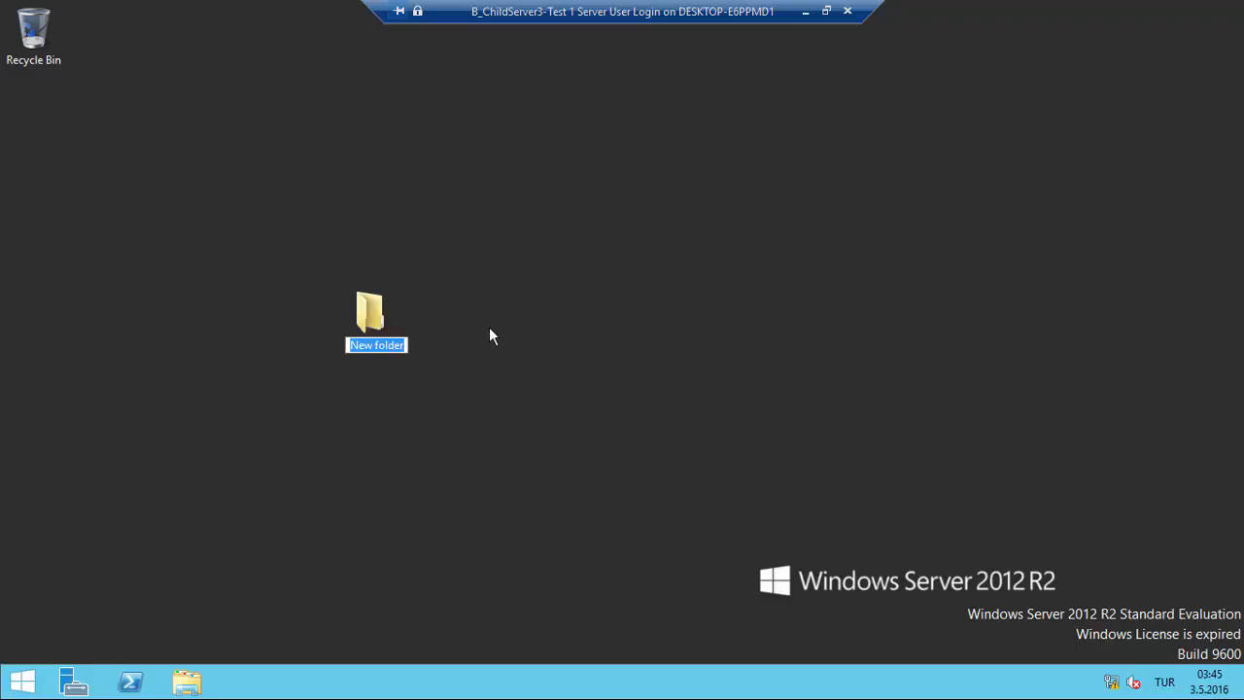
type("Alex")
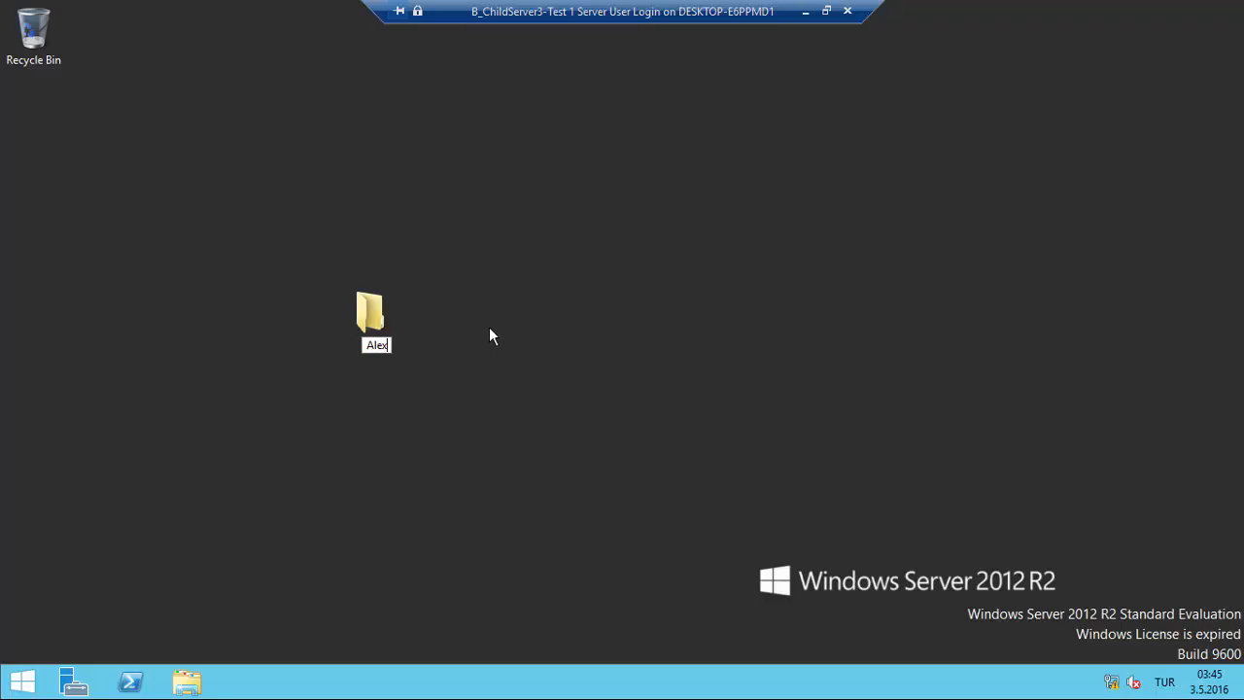
type("JobFolders")
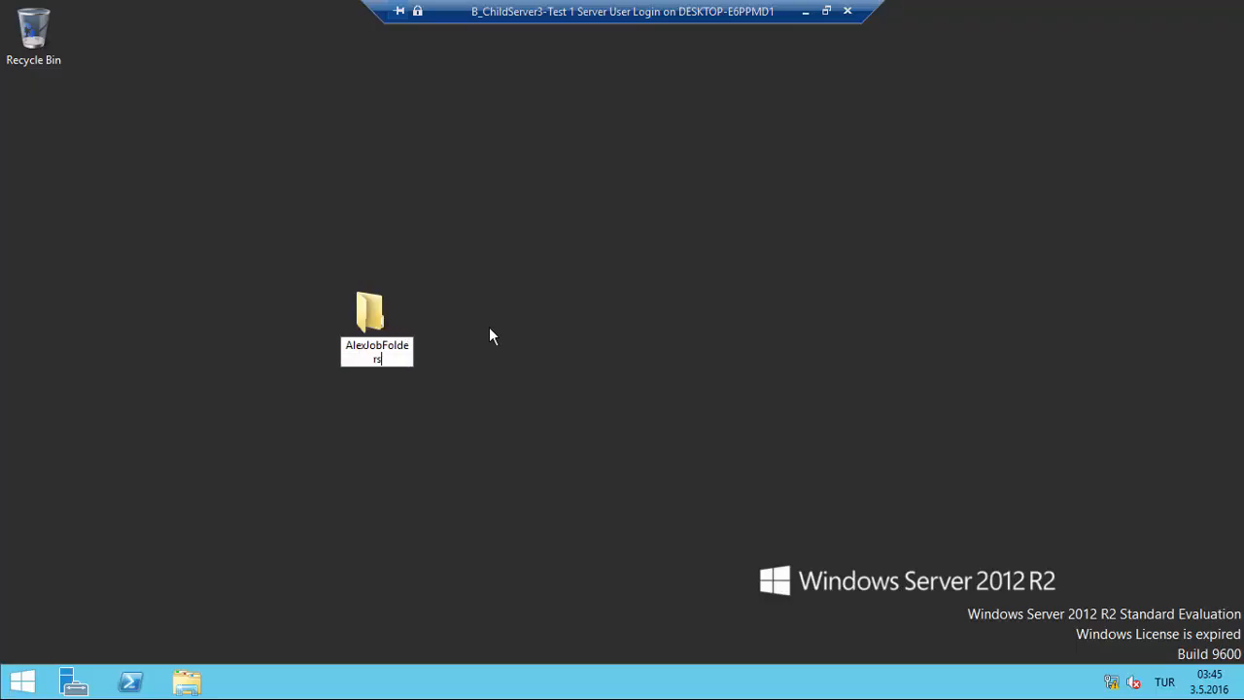
left_click(385, 311)
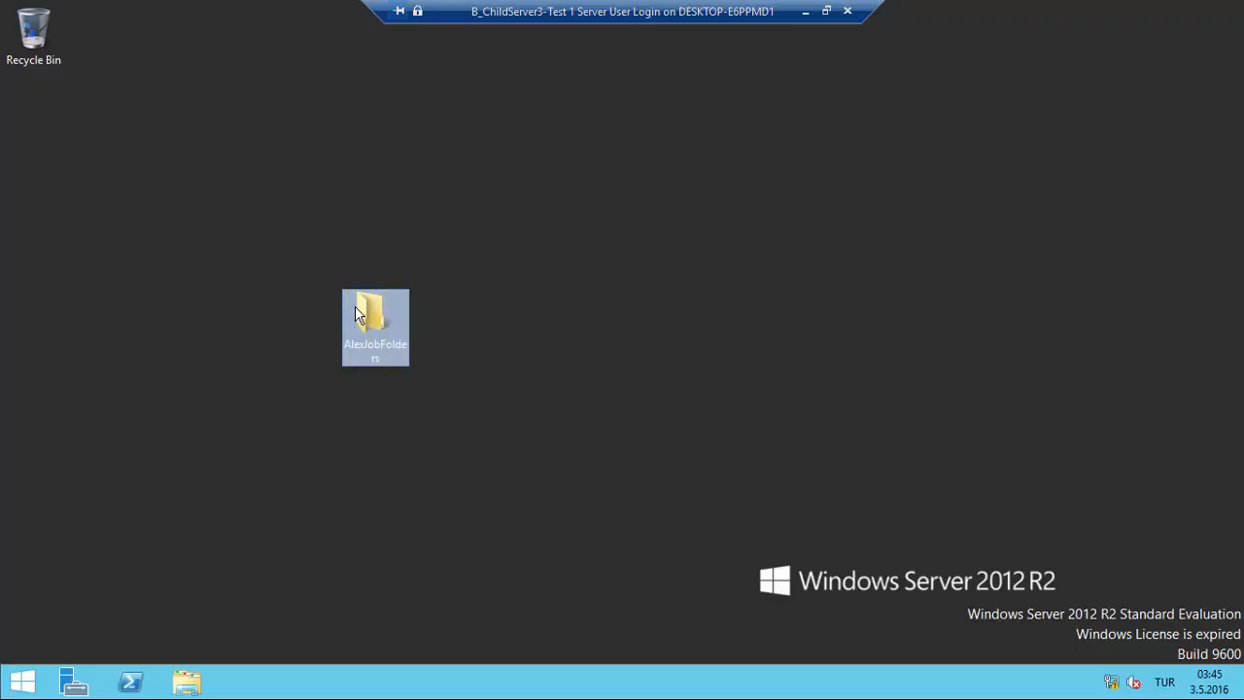
- Copy the AlexJobFolders folder and paste 42 copies onto the desktop, moving the original in line with them
key("ctrl+c")
left_click(446, 296)
key("ctrl+v")
key("ctrl+v")
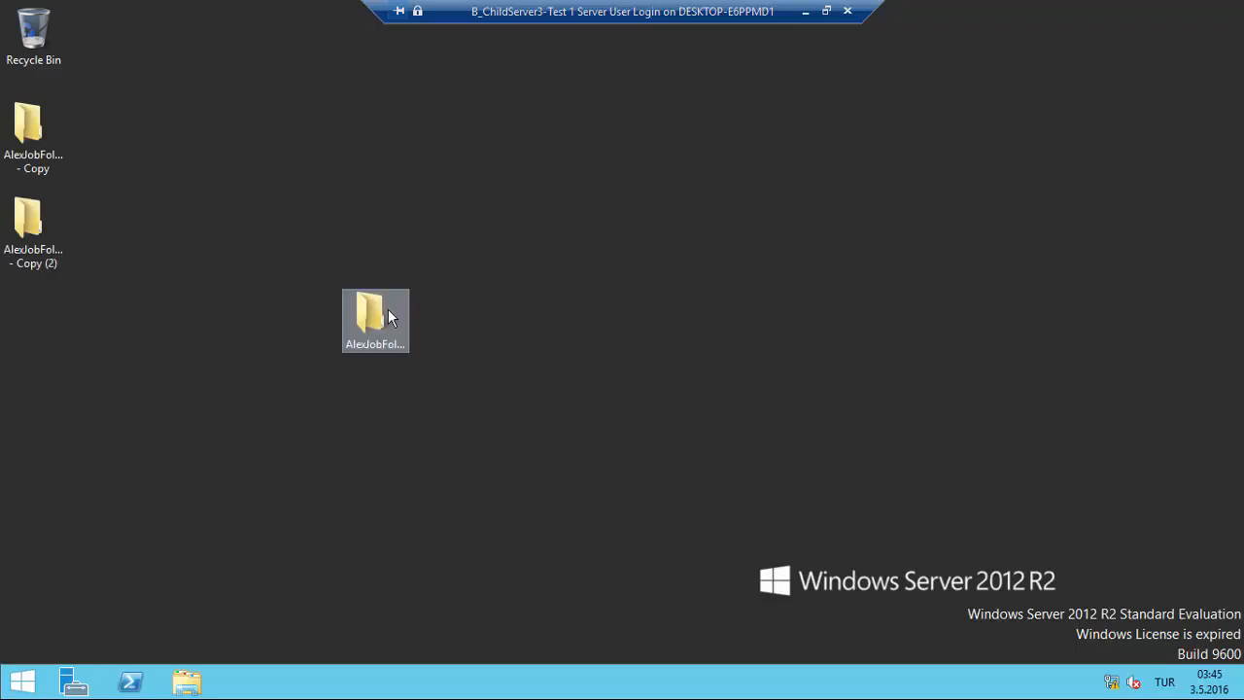
left_click_drag(388, 319, 55, 320)
key("ctrl+v")
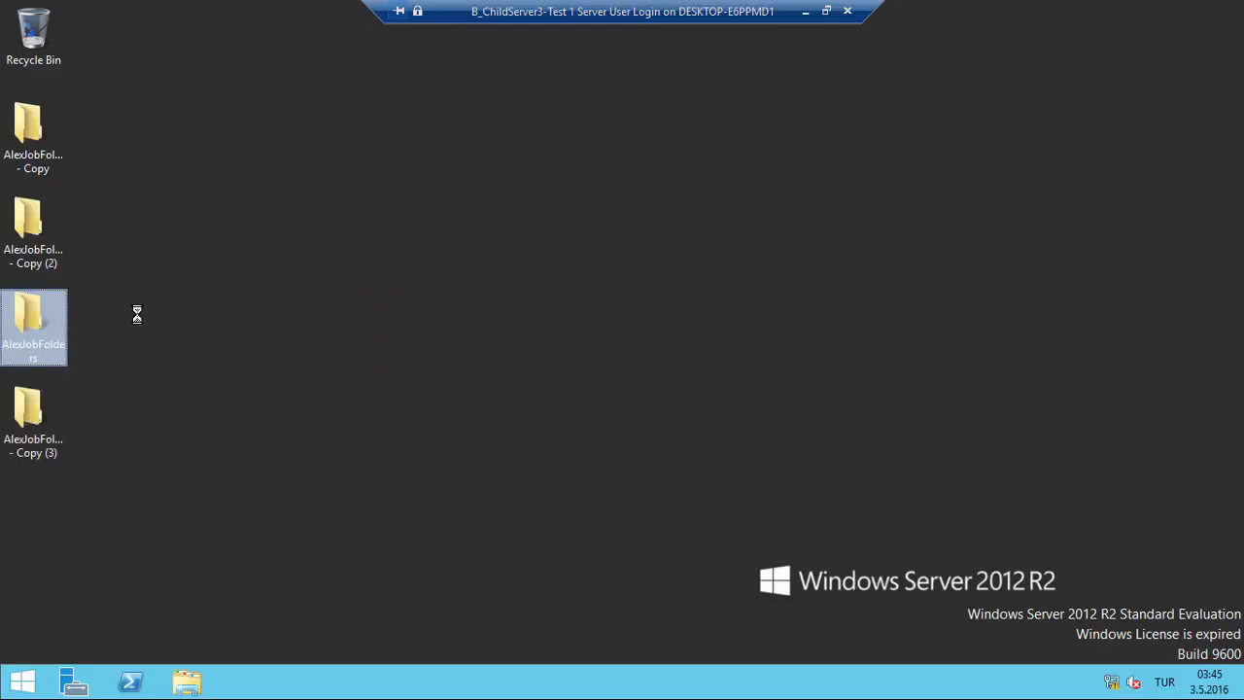
key("ctrl+v")
key("ctrl+v")
key("ctrl+v")
key("ctrl+v")
key("ctrl+v")
key("ctrl+v")
key("ctrl+v")
key("ctrl+v")
key("ctrl+v")
key("ctrl+v")
key("ctrl+v")
key("ctrl+v")
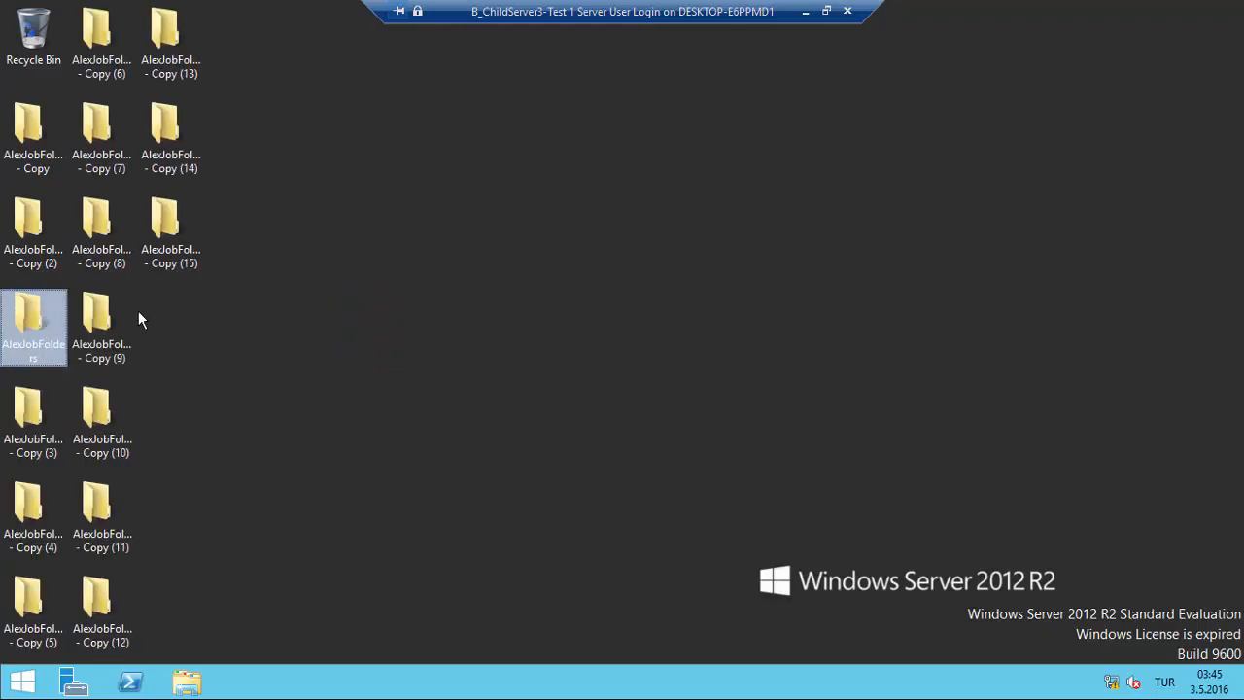
key("ctrl+v")
key("ctrl+v")
key("ctrl+v")
key("ctrl+v")
key("ctrl+v")
key("ctrl+v")
key("ctrl+v")
key("ctrl+v")
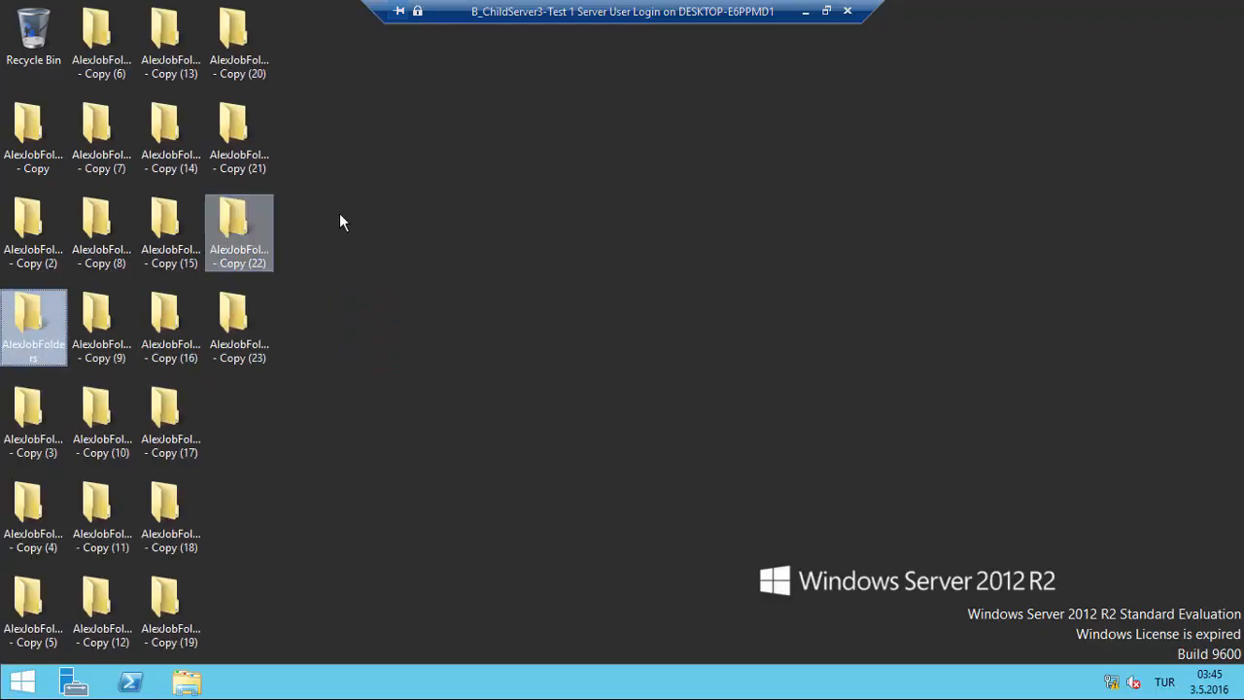
key("ctrl+v")
key("ctrl+v")
key("ctrl+v")
key("ctrl+v")
key("ctrl+v")
key("ctrl+v")
key("ctrl+v")
key("ctrl+v")
key("ctrl+v")
key("ctrl+v")
key("ctrl+v")
key("ctrl+v")
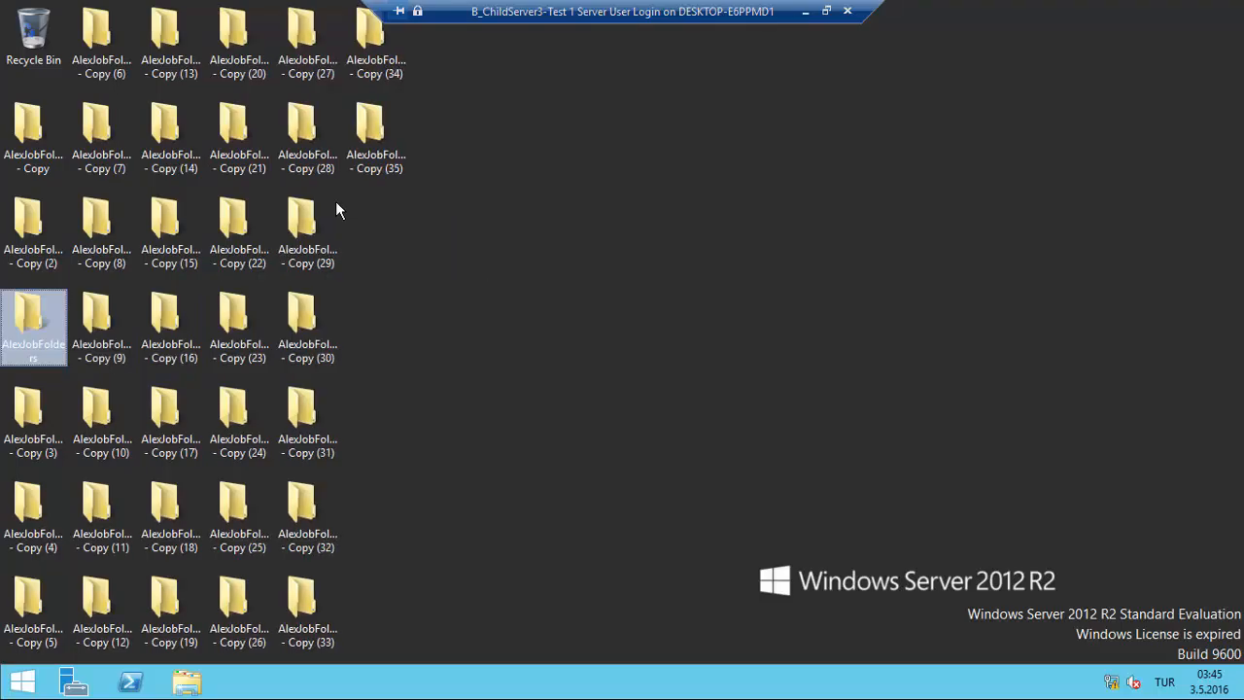
key("ctrl+v")
key("ctrl+v")
key("ctrl+v")
key("ctrl+v")
key("ctrl+v")
key("ctrl+v")
key("ctrl+v")
left_click(543, 224)
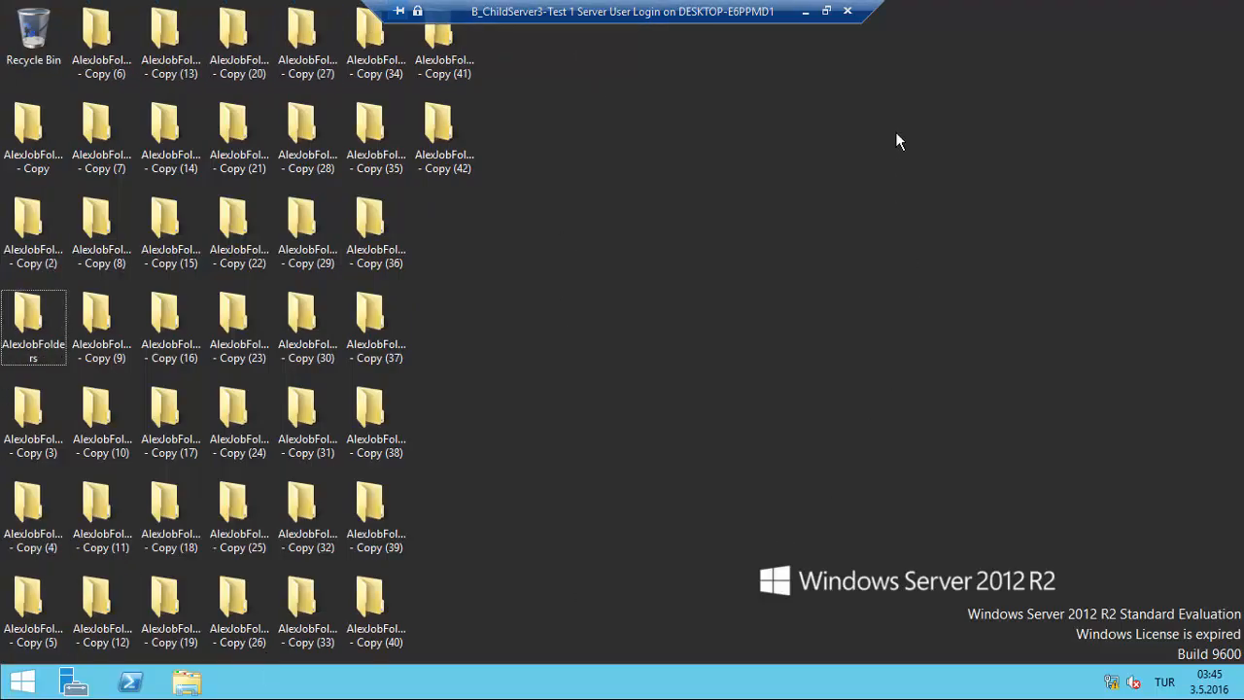
- Sign the current user out of the B_ChildServer3 session
left_click(23, 683)
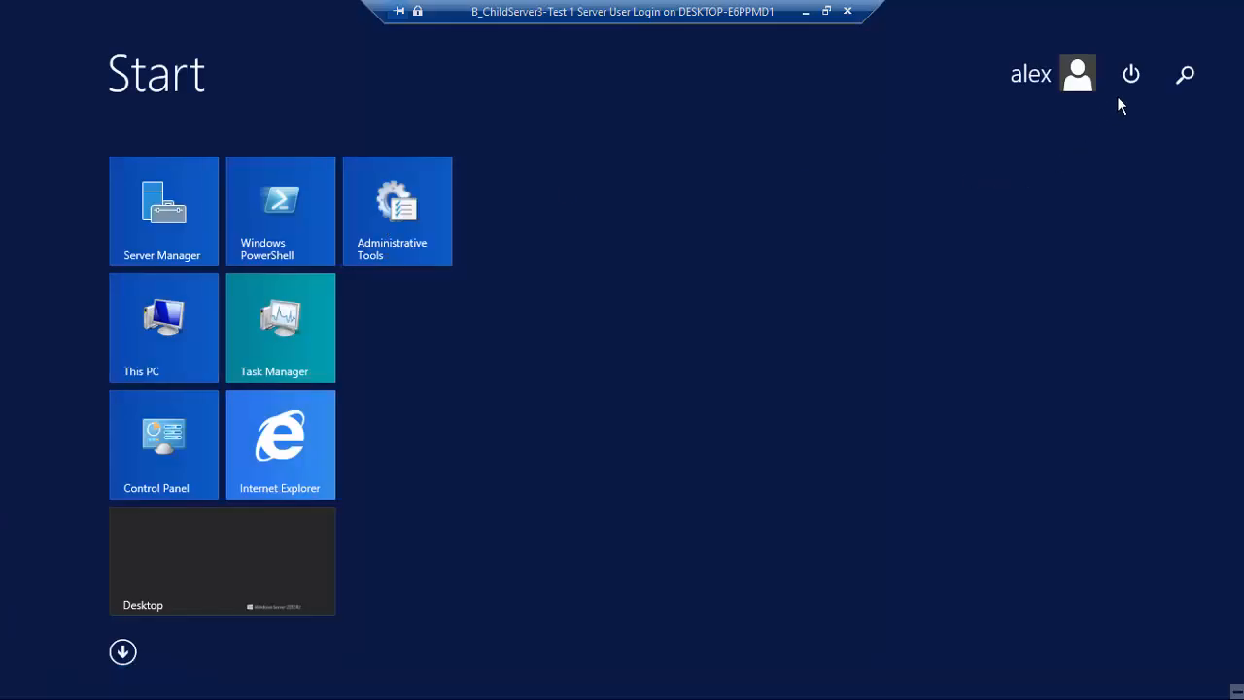
left_click(166, 599)
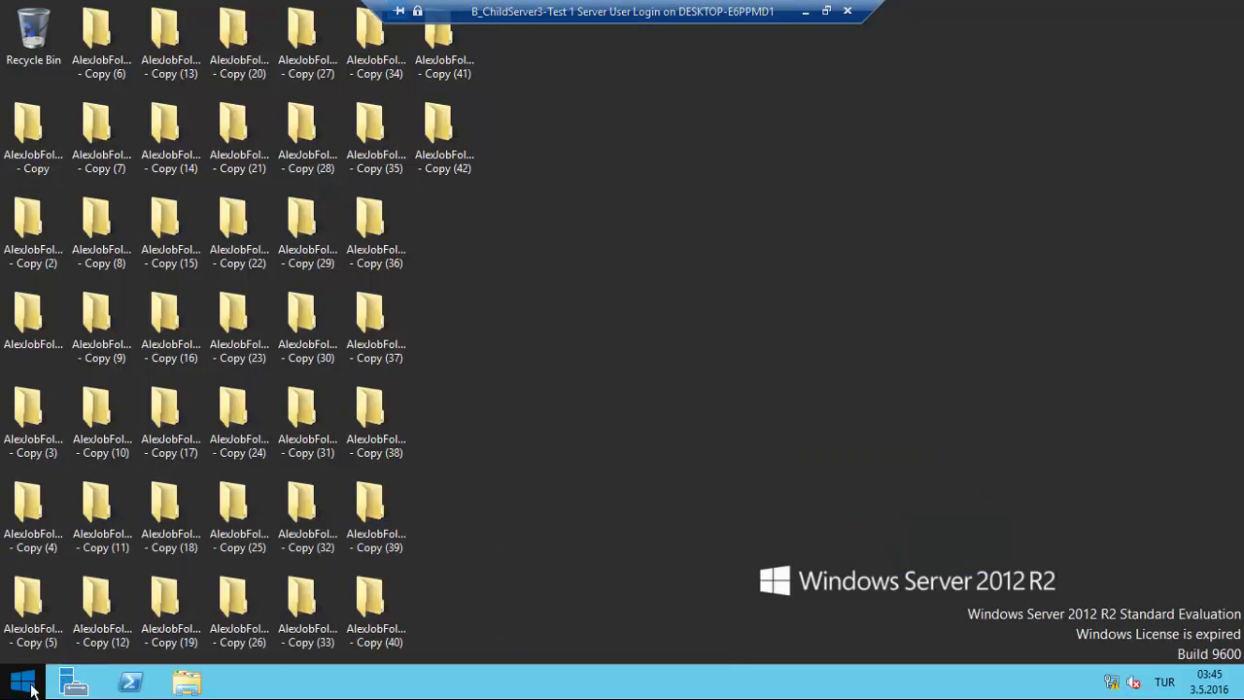
right_click(23, 677)
mouse_move(199, 650)
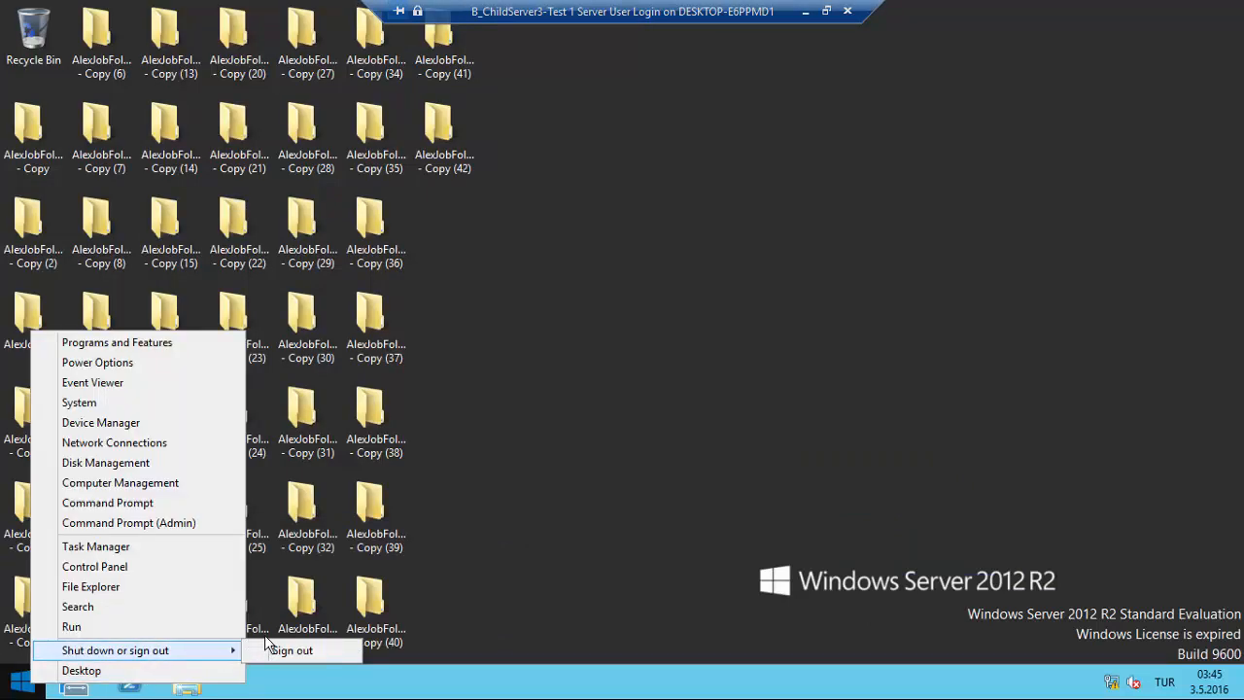
left_click(281, 651)
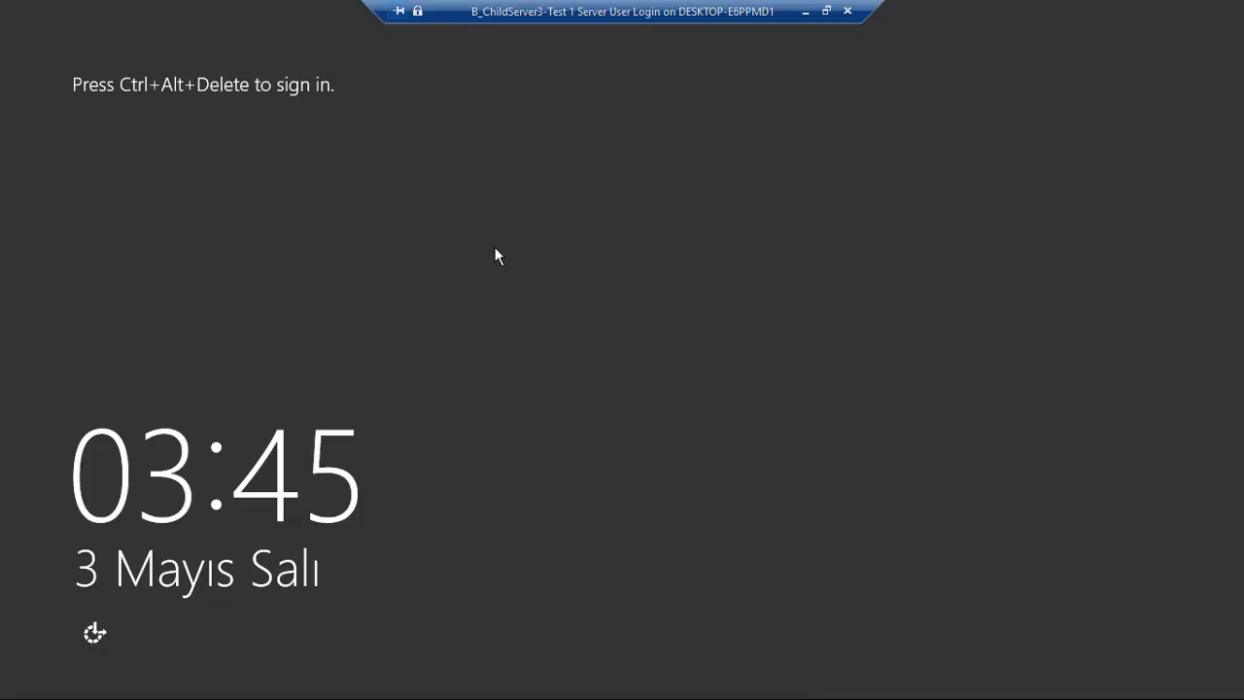
- Sign in as another domain user by entering that user's user name and account password
key("ctrl+alt+End")
left_click(772, 311)
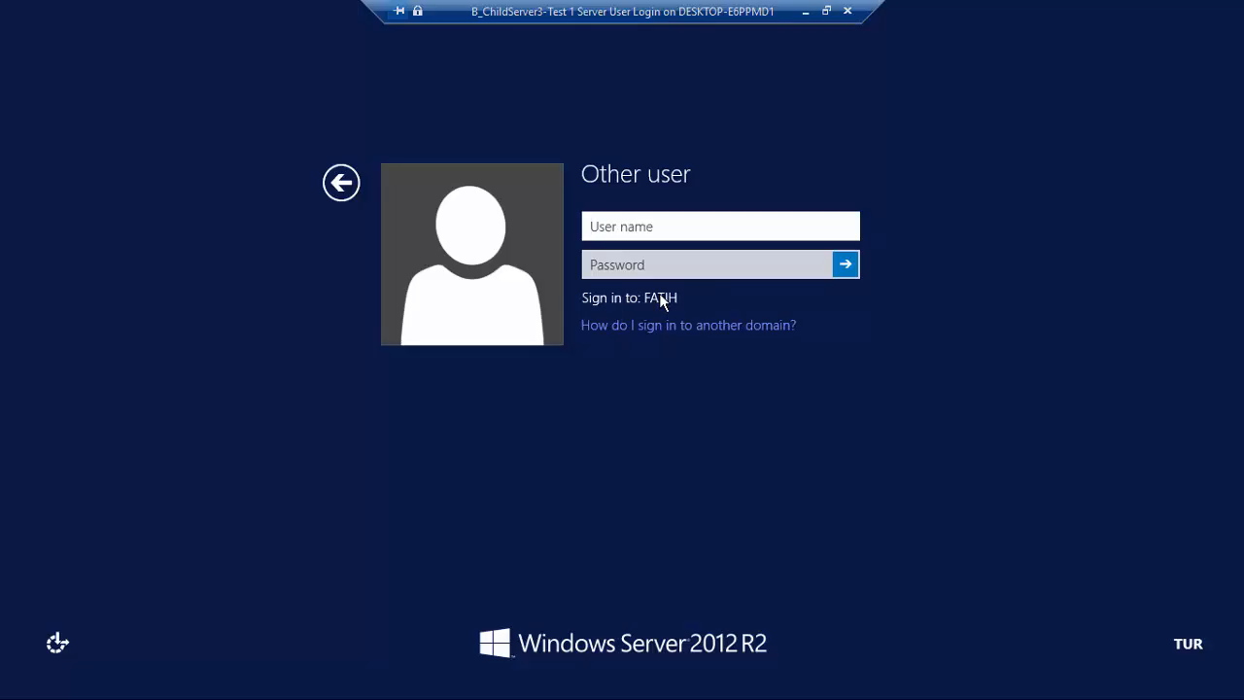
type("miller")
key("Tab")
type("****")
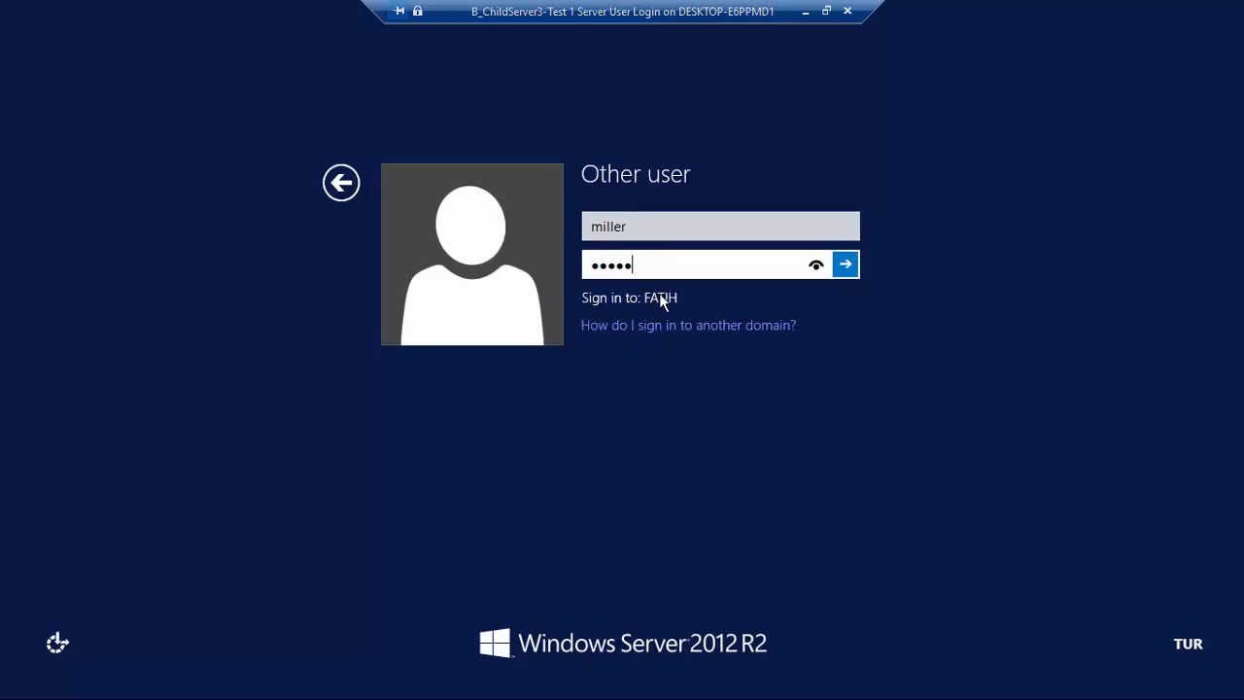
type("*****")
key("Return")
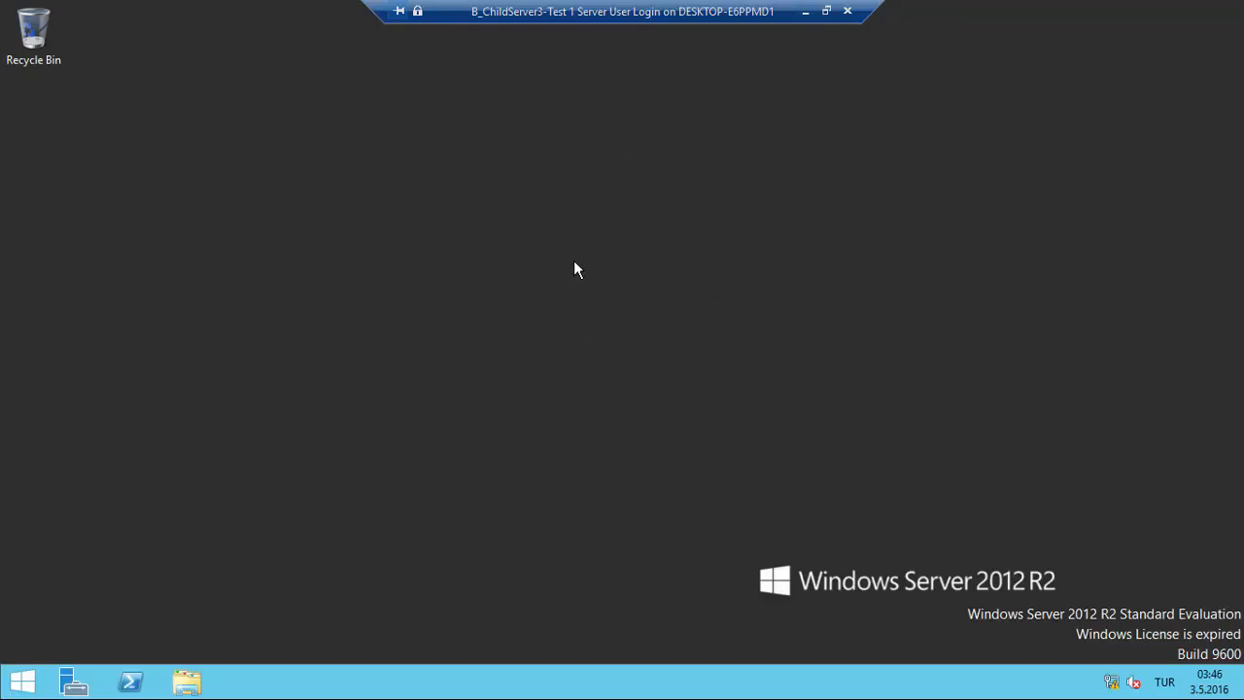
- Create a new folder on the second user's desktop and name it MillerJob Folders
right_click(321, 259)
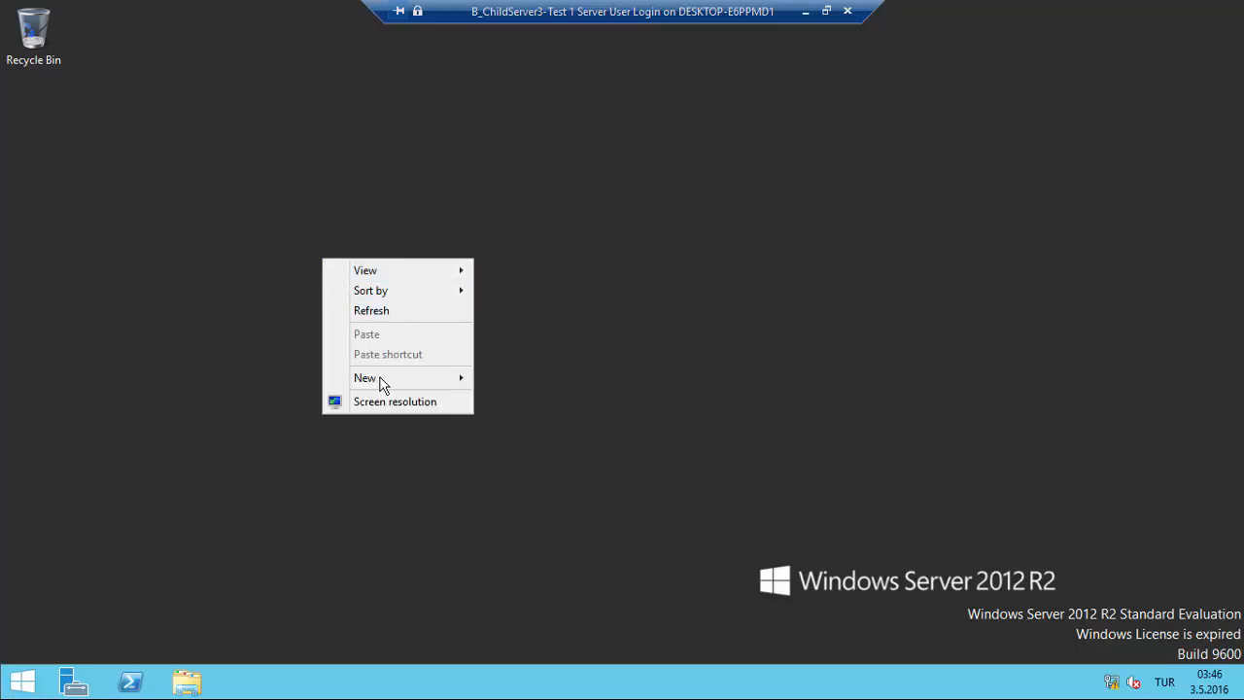
mouse_move(390, 386)
left_click(544, 379)
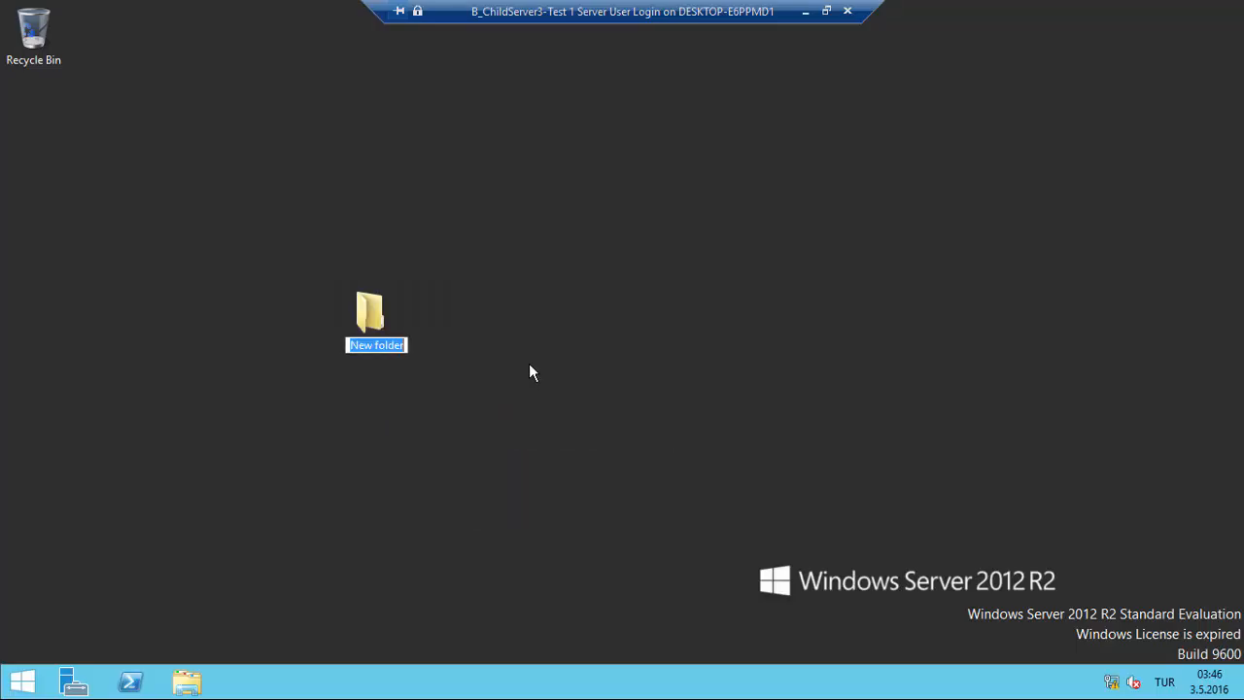
type("Miller")
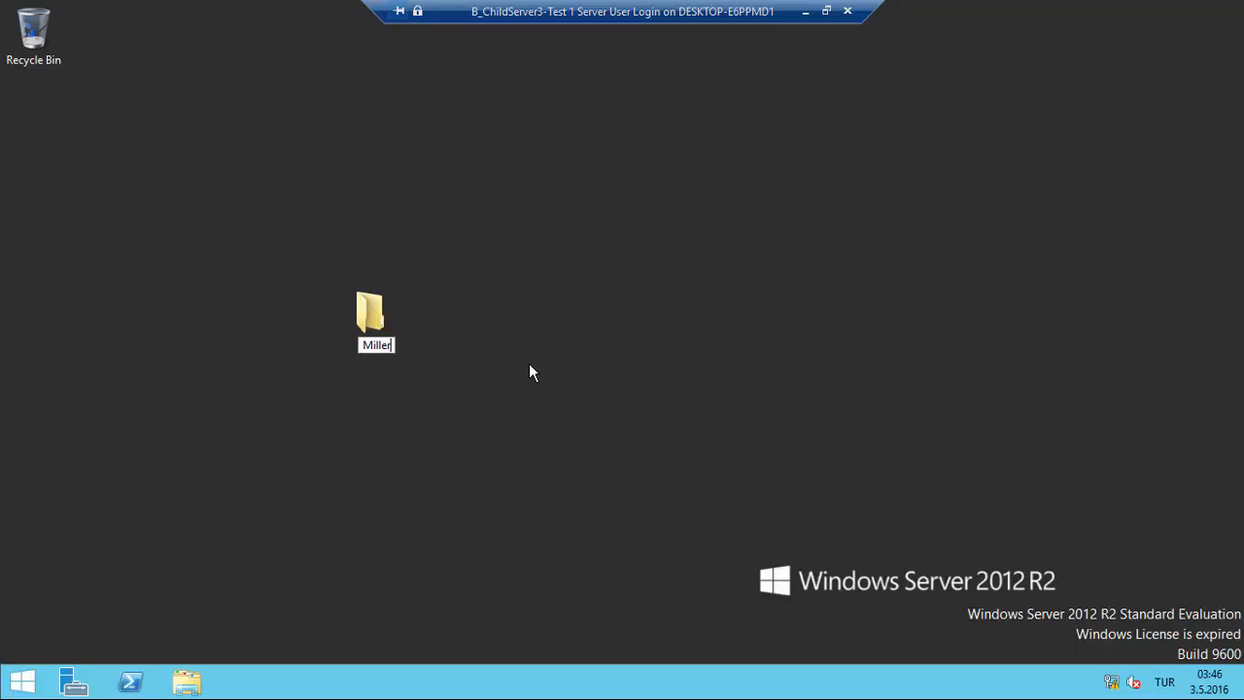
type("Job Folders")
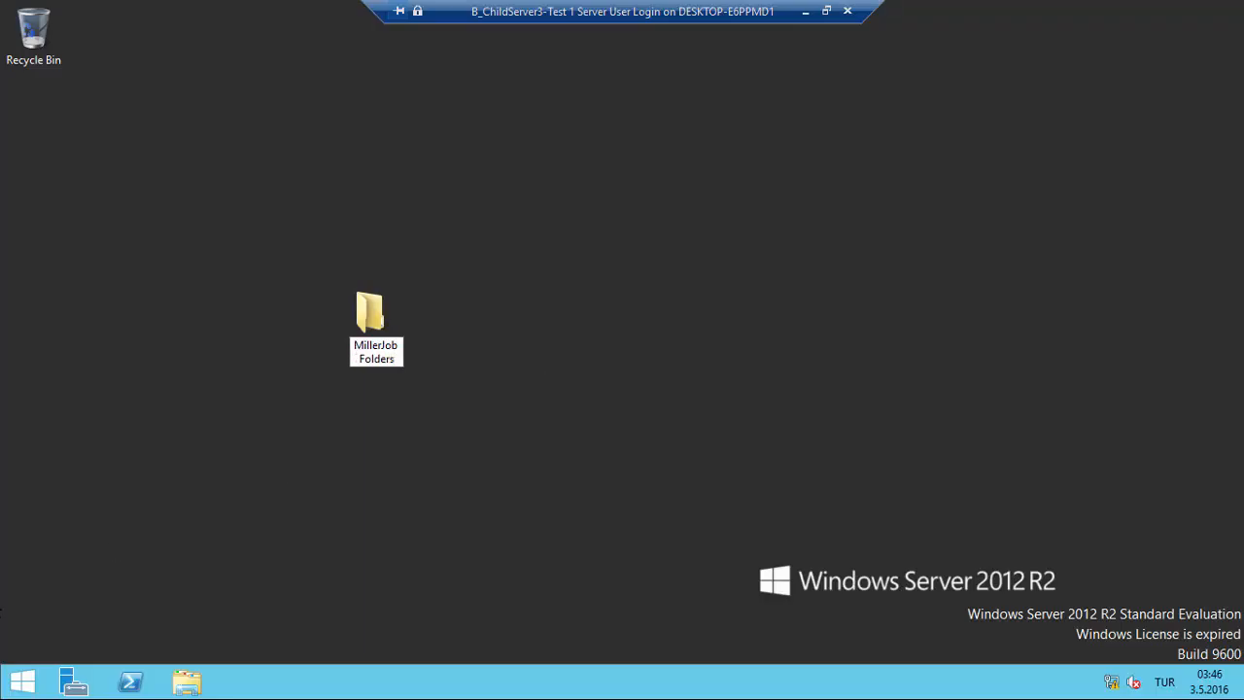
left_click(404, 311)
- Copy the MillerJob Folders folder and paste about 50 copies onto the desktop, moving the original in line with them
key("ctrl+c")
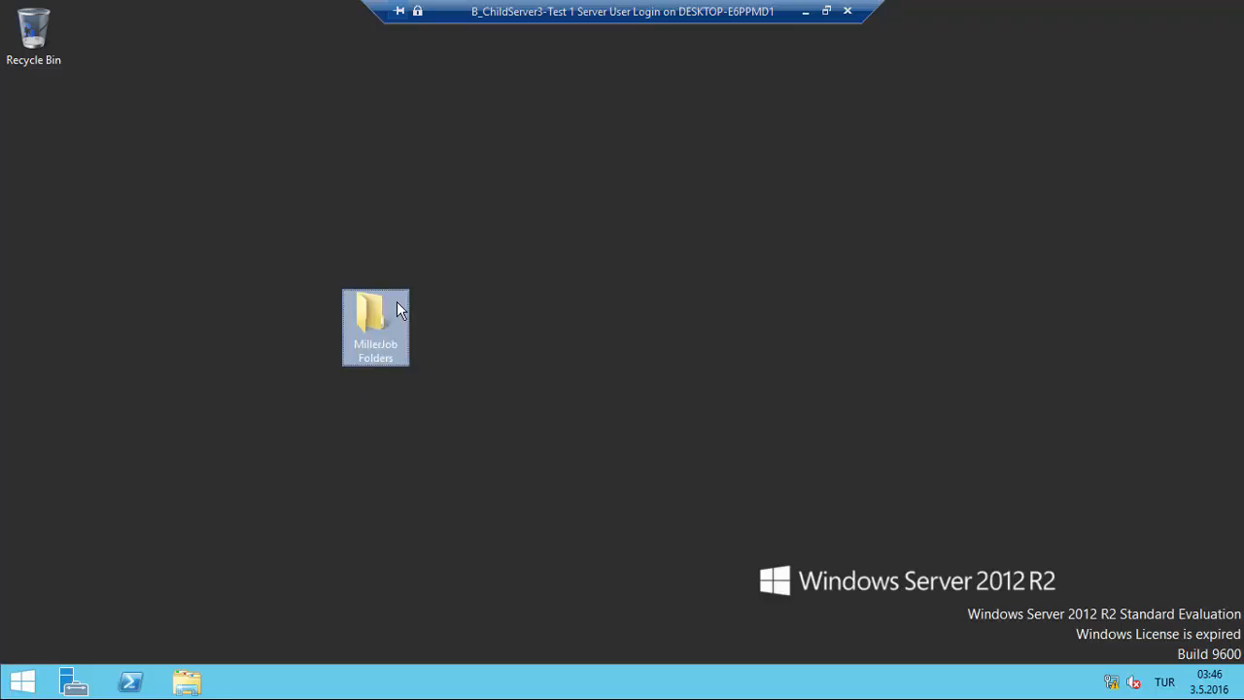
key("ctrl+v")
left_click_drag(390, 312, 36, 236)
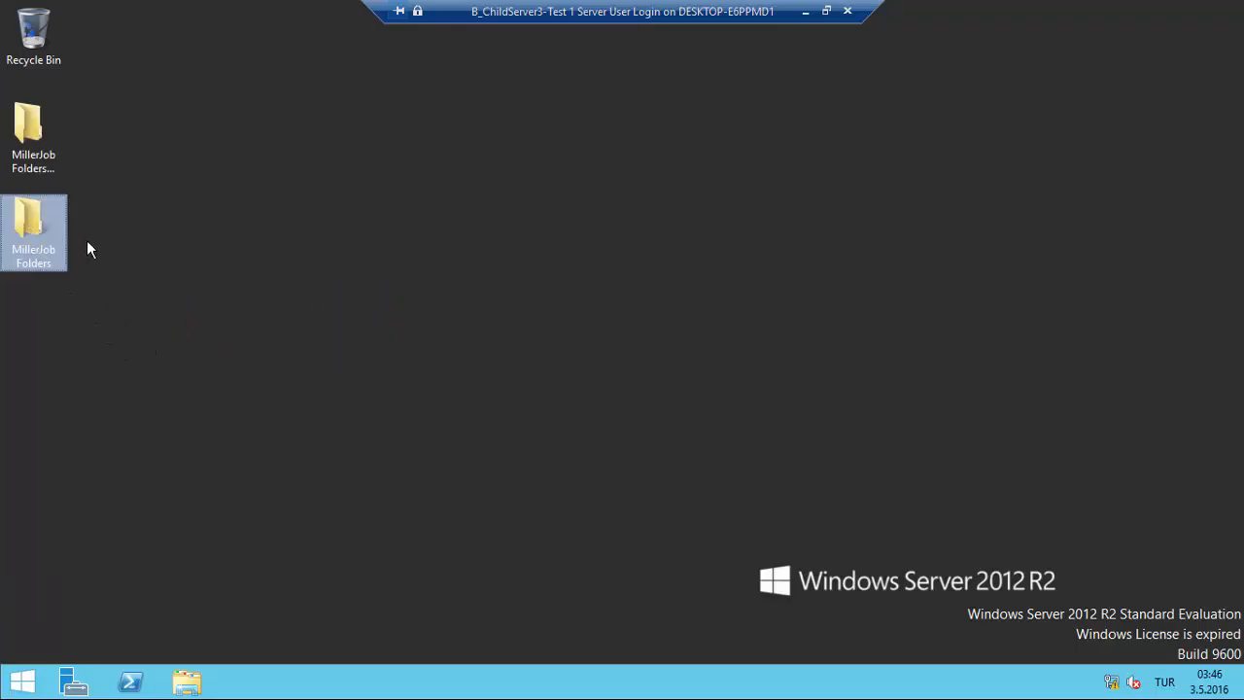
key("ctrl+v")
key("ctrl+v")
key("ctrl+v")
key("ctrl+v")
key("ctrl+v")
key("ctrl+v")
key("ctrl+v")
key("ctrl+v")
key("ctrl+v")
key("ctrl+v")
key("ctrl+v")
key("ctrl+v")
key("ctrl+v")
key("ctrl+v")
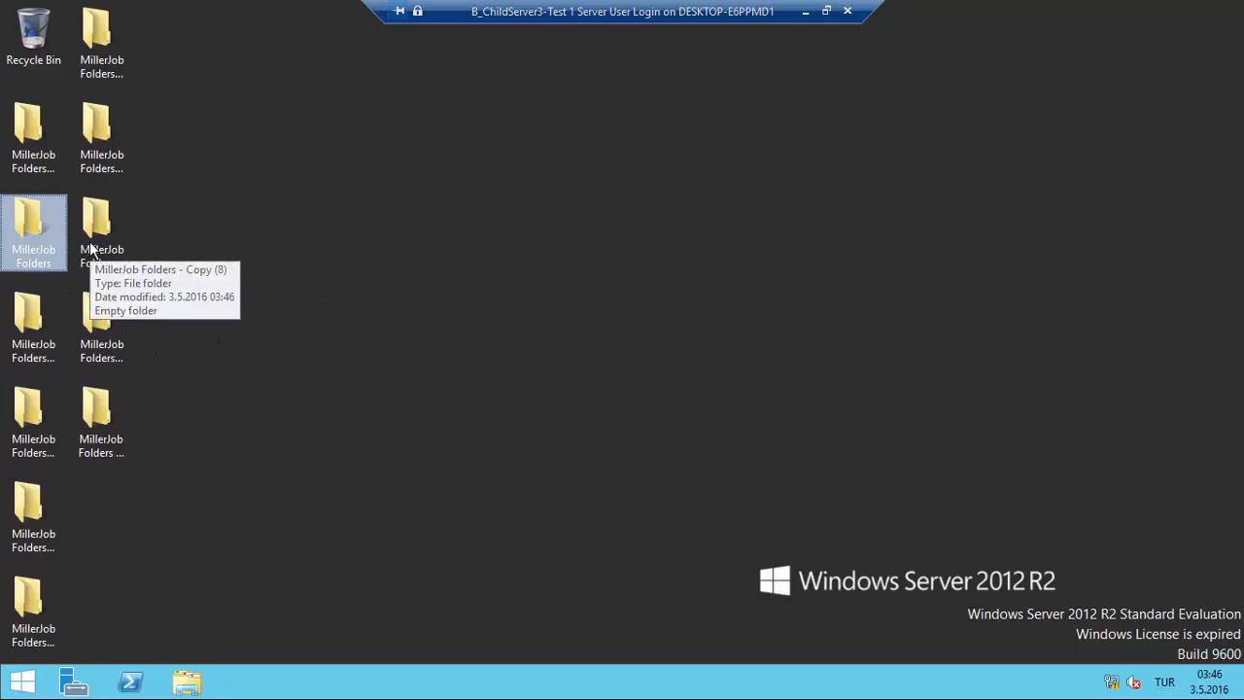
key("ctrl+v")
key("ctrl+v")
key("ctrl+v")
key("ctrl+v")
key("ctrl+v")
key("ctrl+v")
key("ctrl+v")
key("ctrl+v")
key("ctrl+v")
key("ctrl+v")
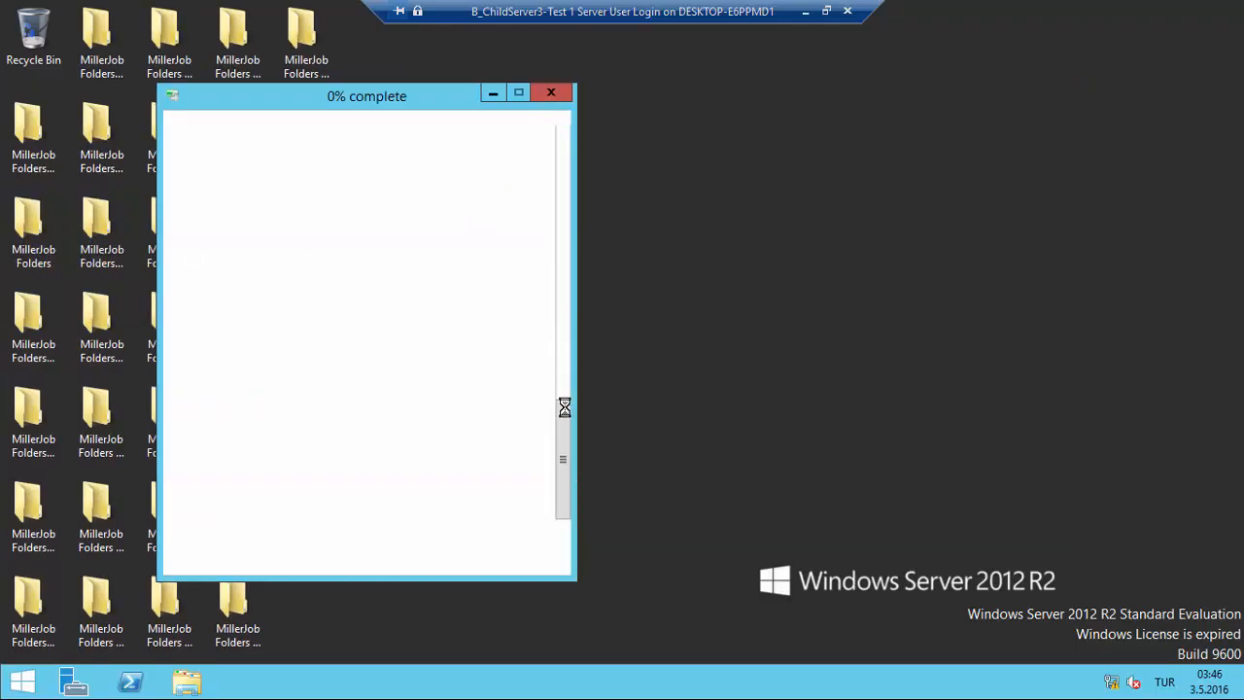
- Cancel all copy transfers still in progress and clear the desktop selection
left_click(551, 94)
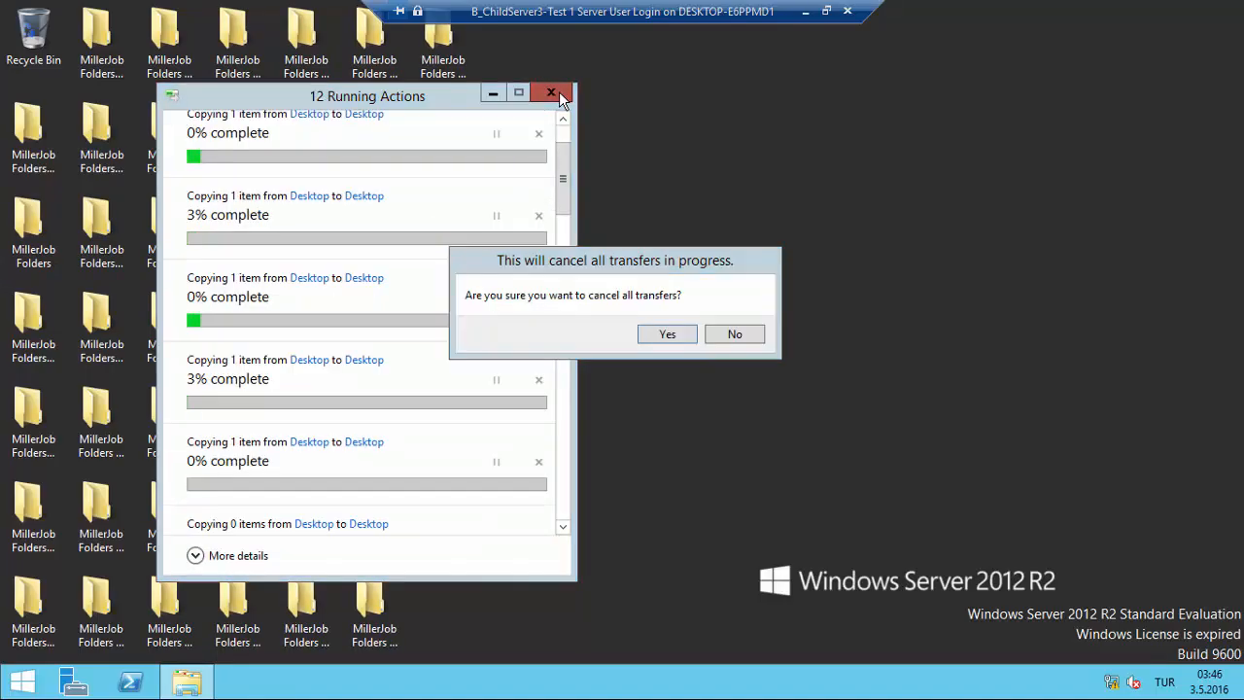
left_click(670, 334)
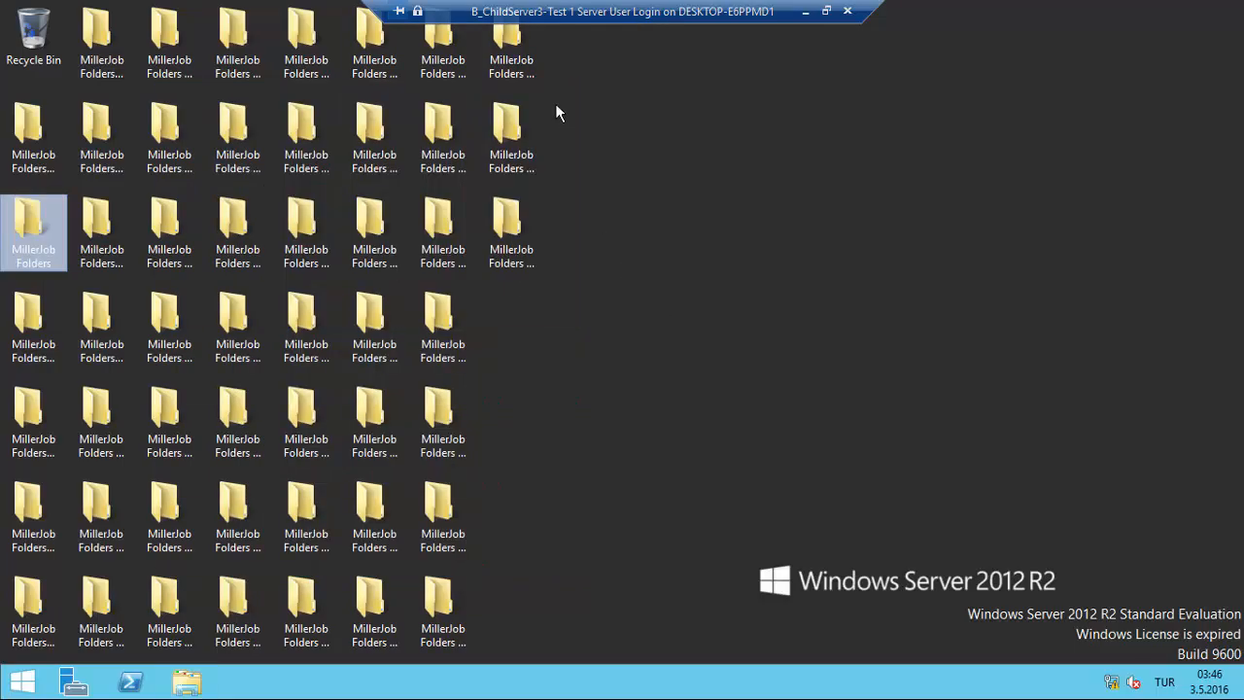
left_click(627, 433)
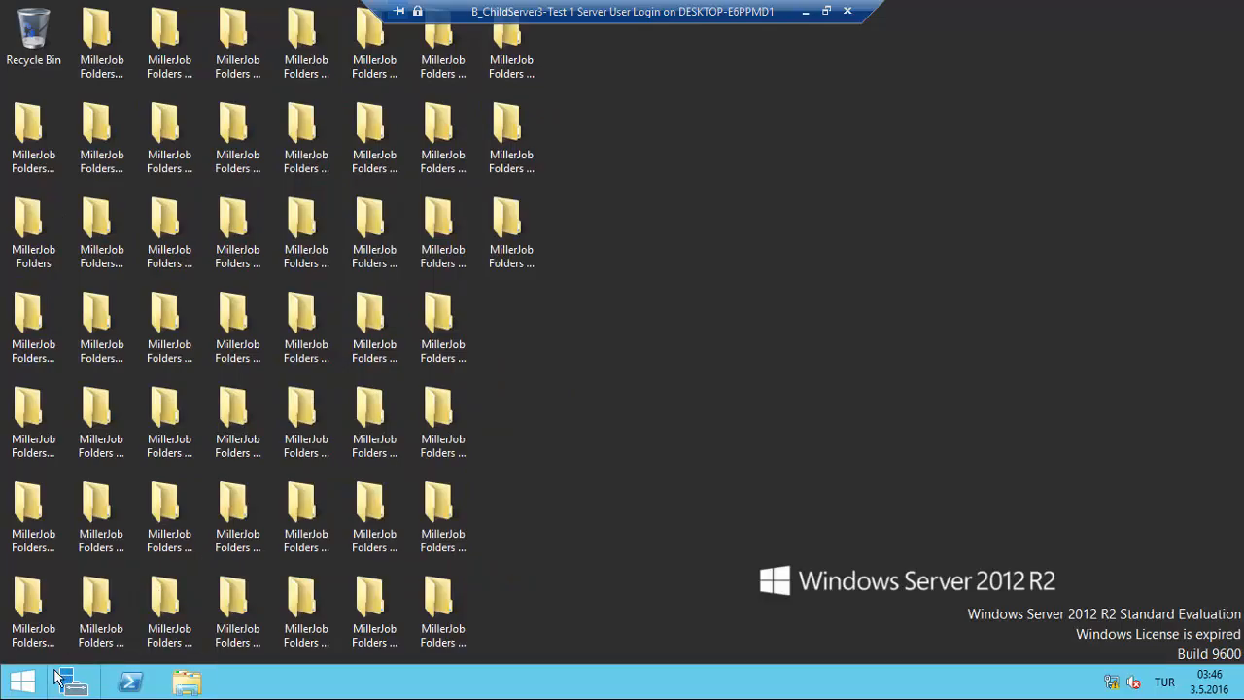
left_click(10, 688)
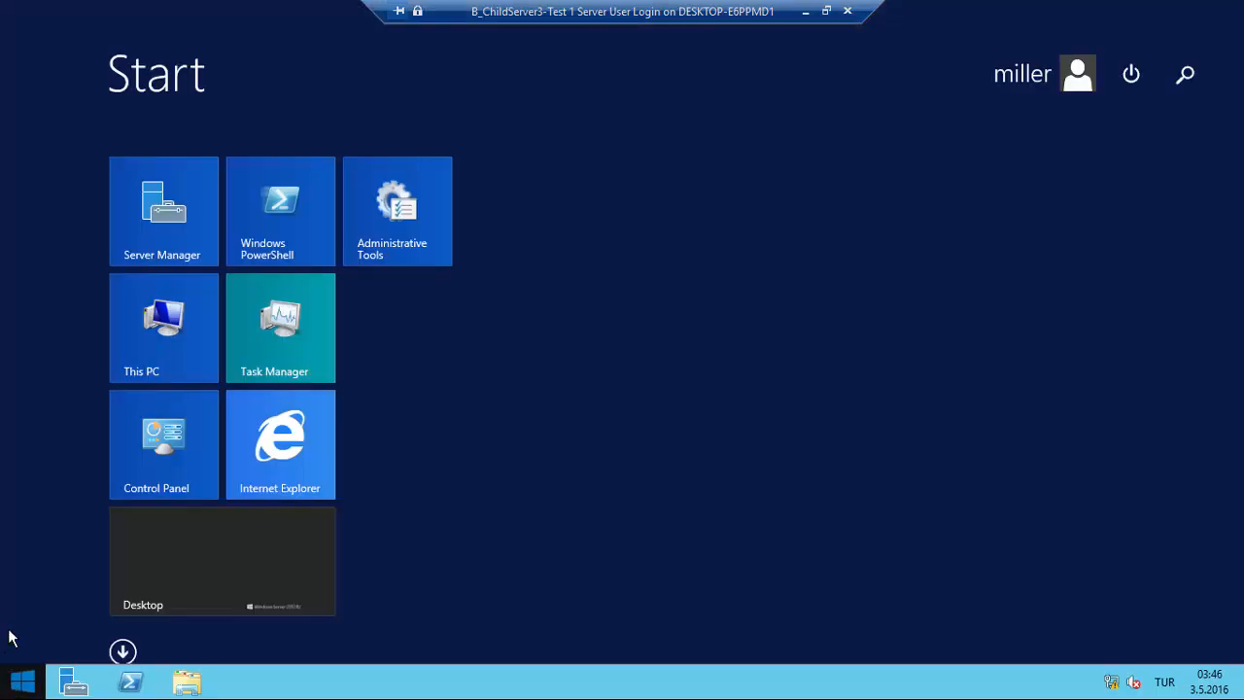
left_click(1133, 76)
left_click(265, 532)
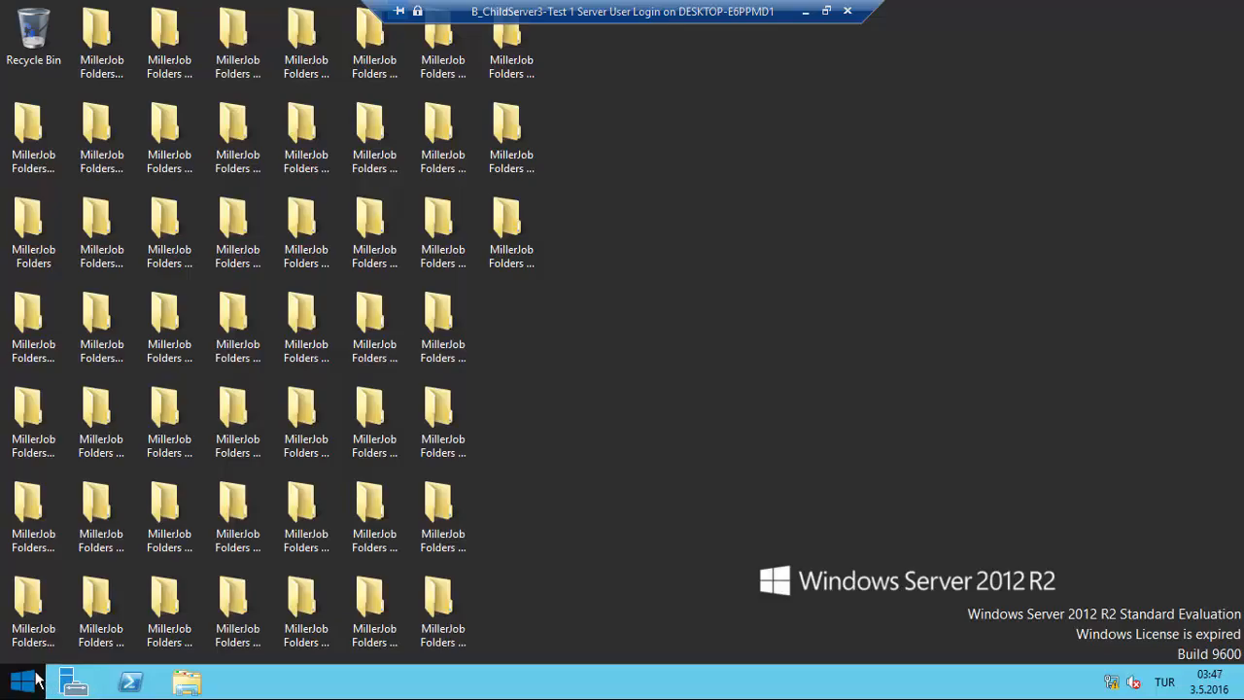
left_click(14, 688)
left_click(207, 585)
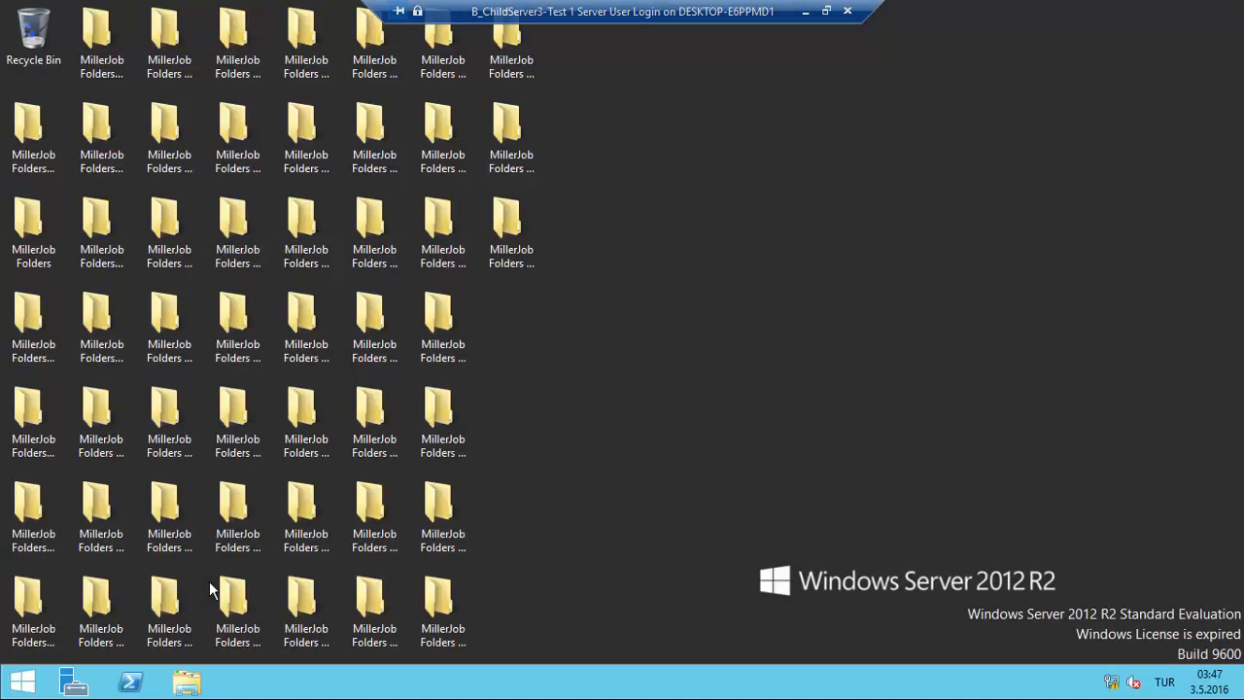
left_click(21, 681)
left_click(199, 564)
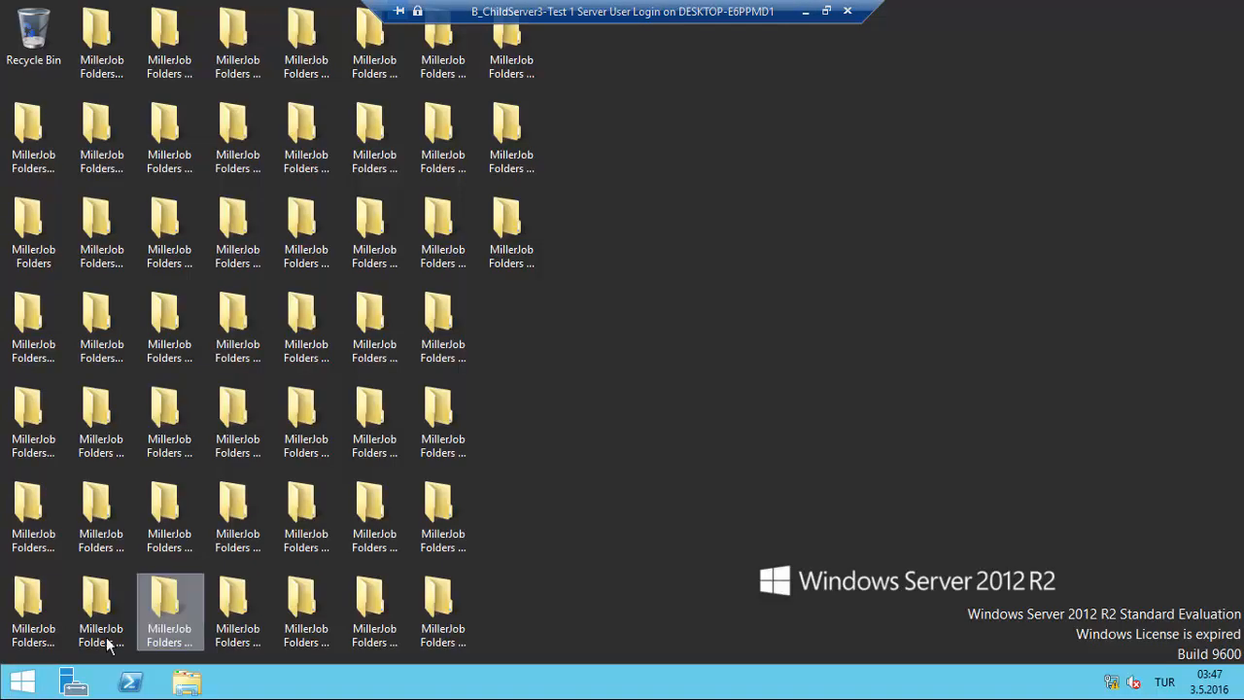
- Sign the second domain user out of B_ChildServer3-Test 1 Server User Login and minimize that virtual machine's window
right_click(22, 681)
mouse_move(175, 645)
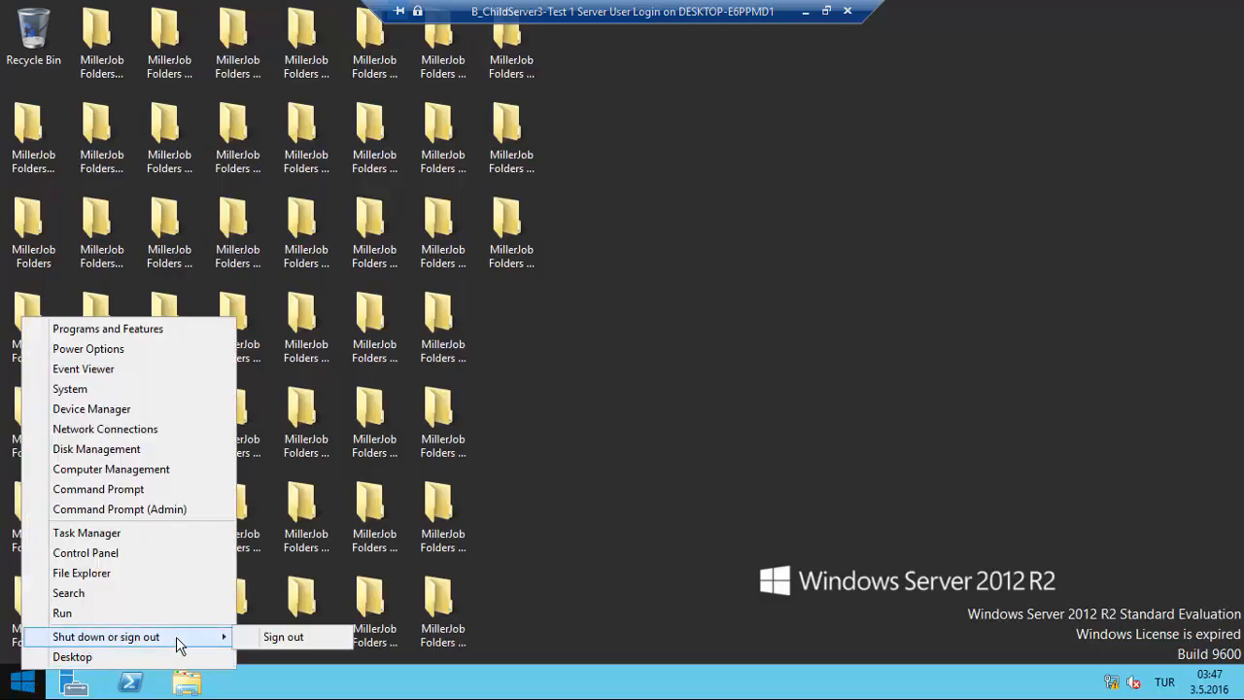
left_click(303, 637)
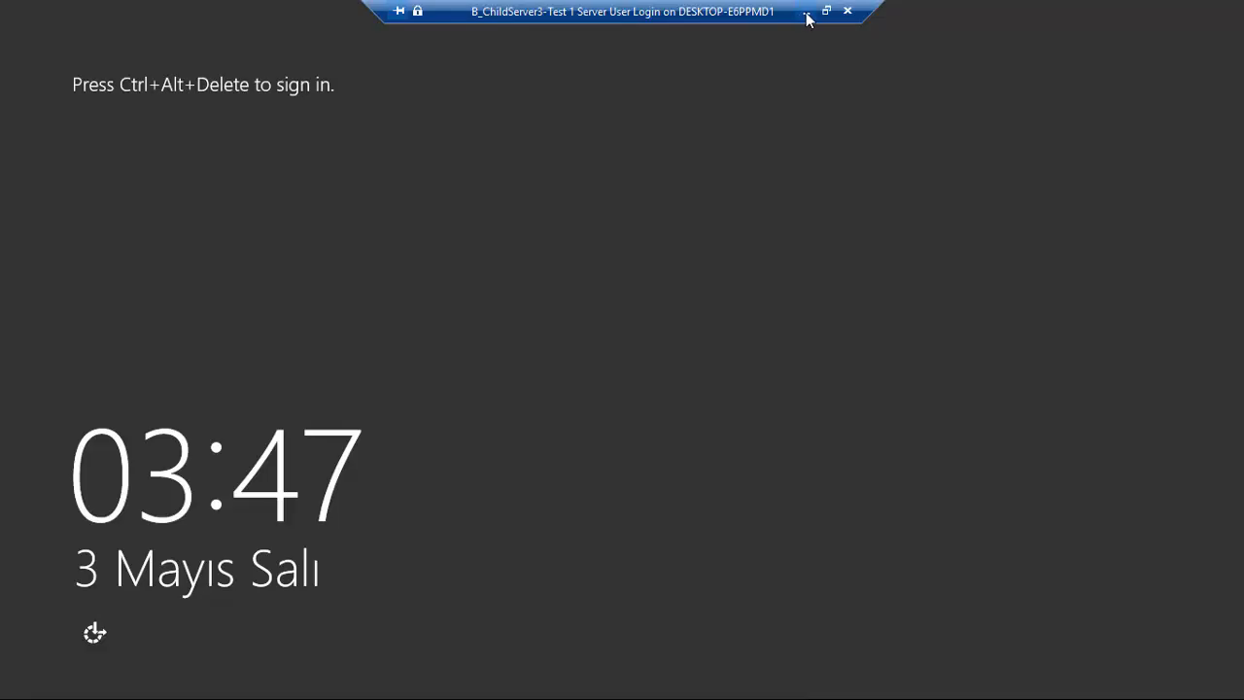
left_click(806, 12)
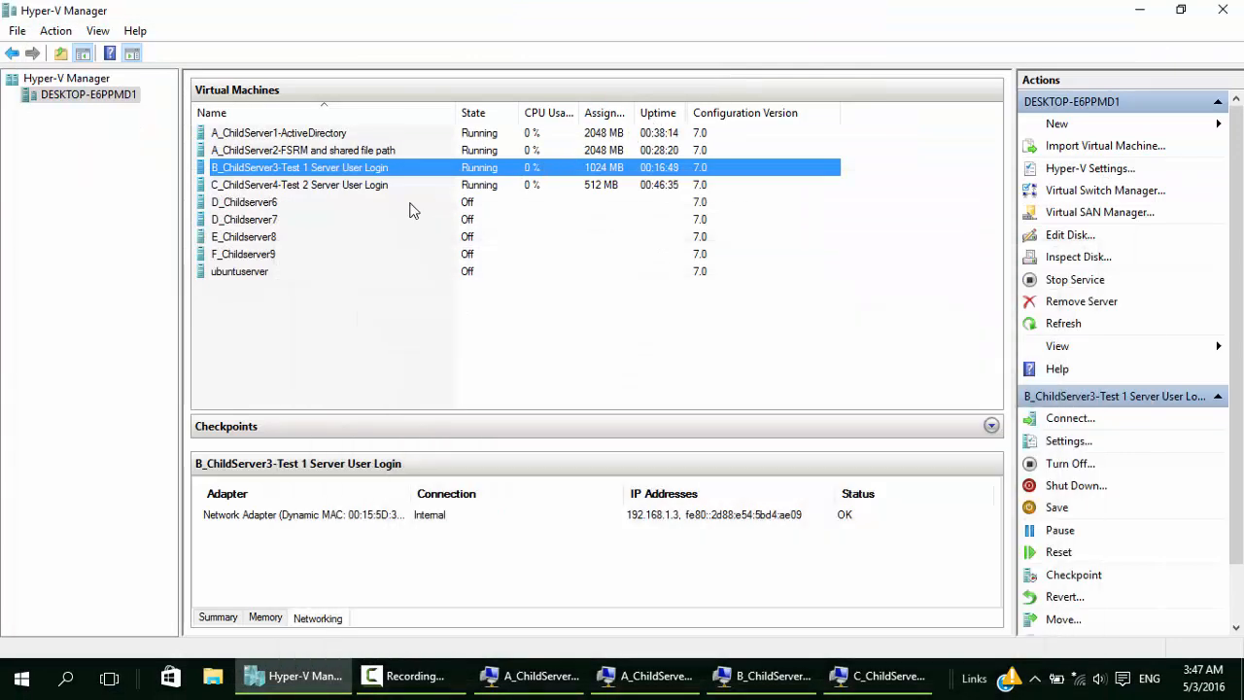
- Connect to the C_ChildServer4-Test 2 Server User Login virtual machine, choose Other user for signing in, and minimize its window
right_click(365, 187)
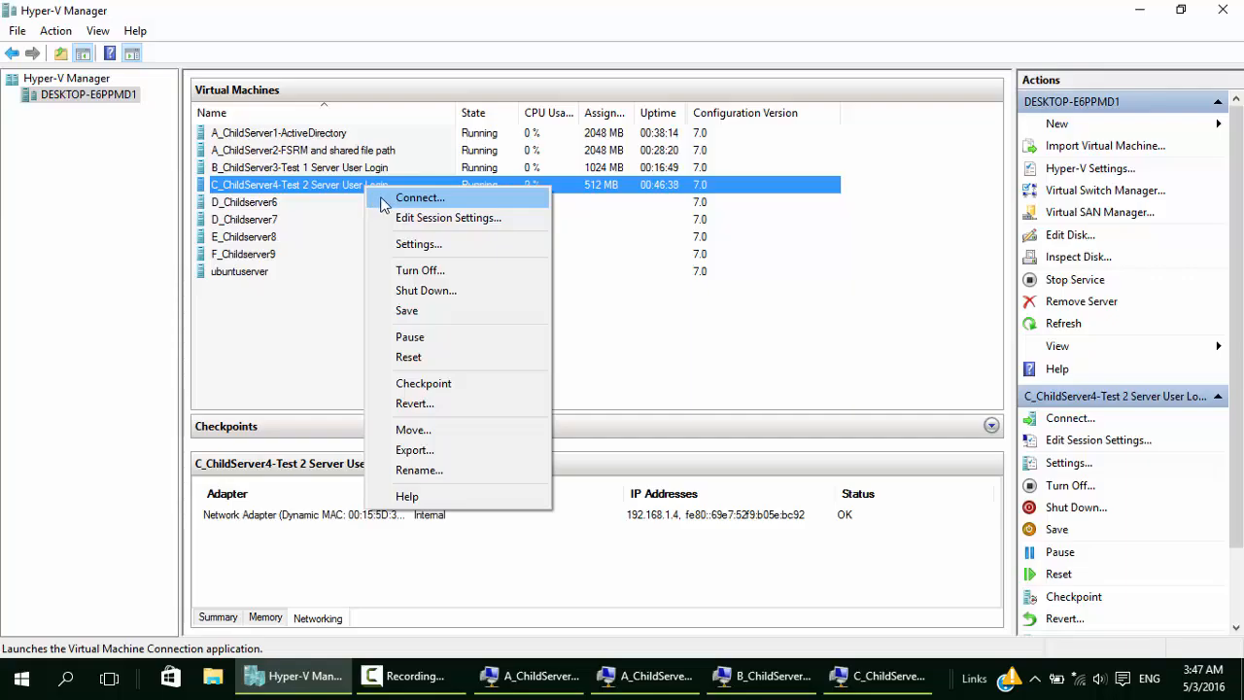
left_click(384, 199)
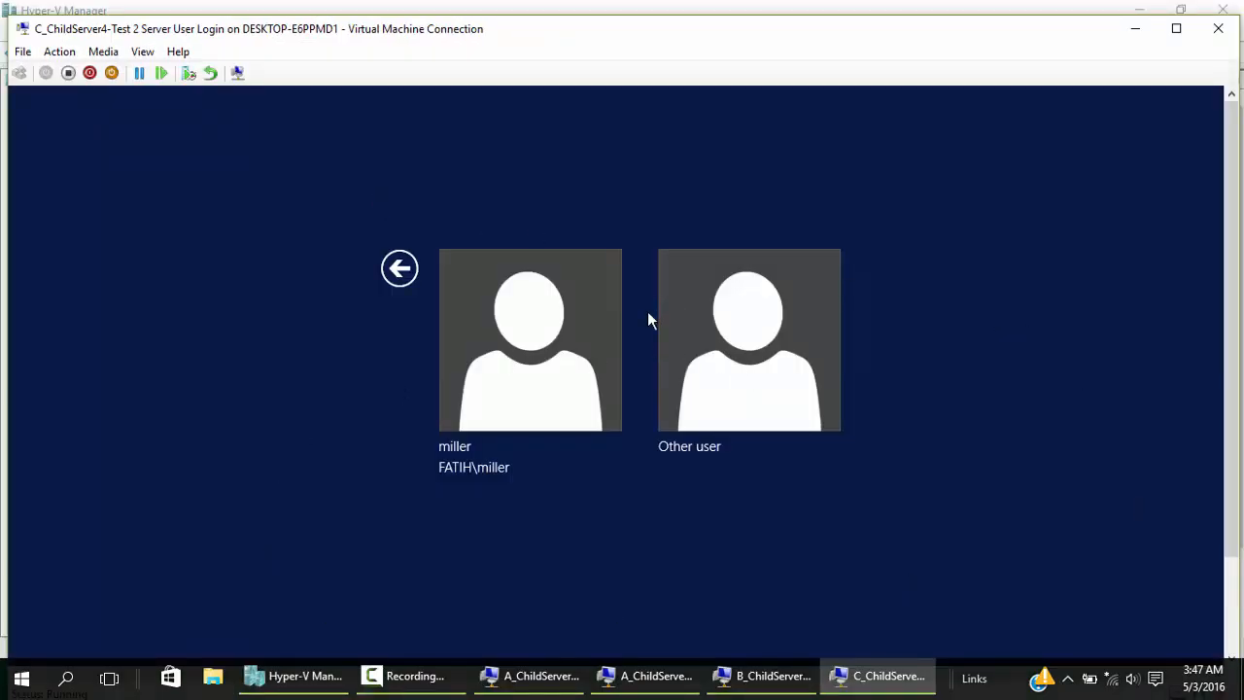
left_click(720, 340)
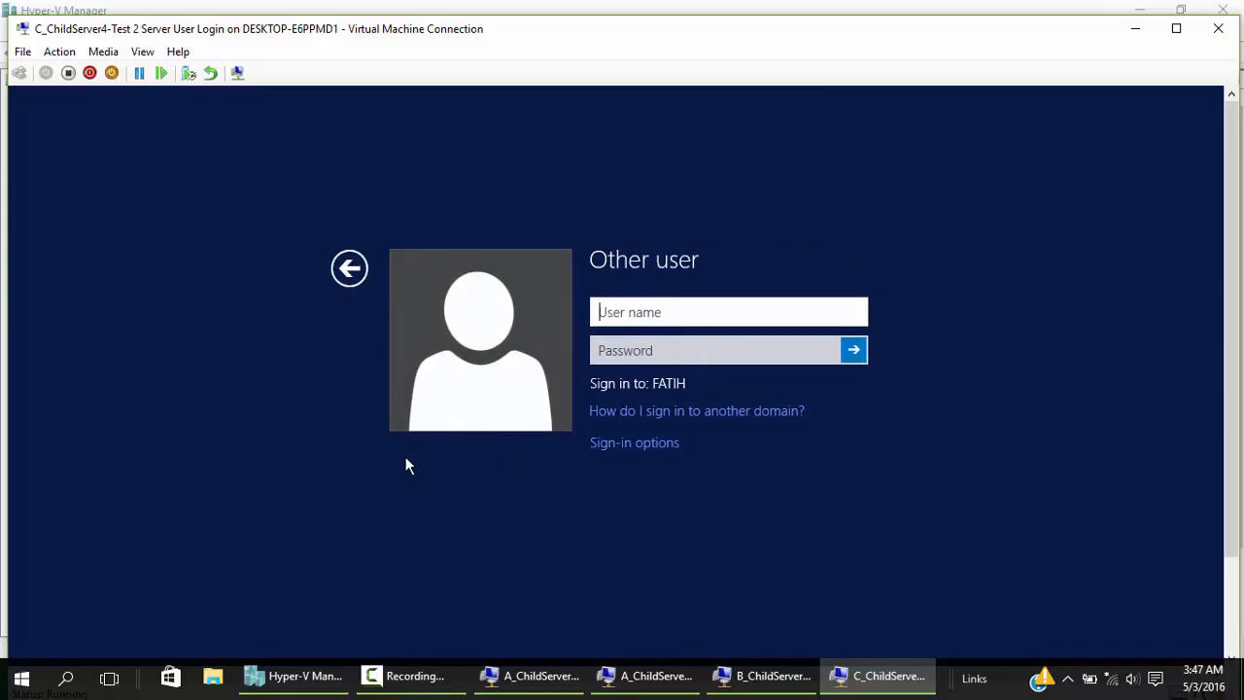
left_click(1136, 30)
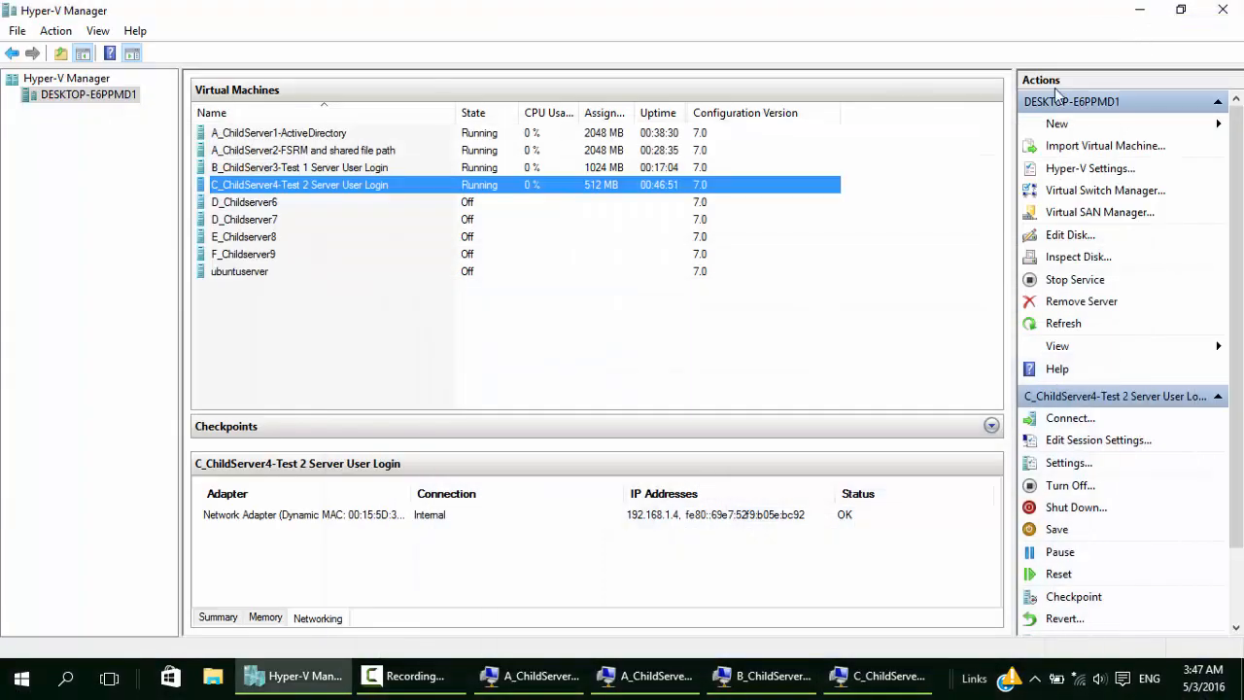
- Connect to the A_ChildServer2-FSRM and shared file path virtual machine and view its C: drive contents in full screen
left_click(284, 155)
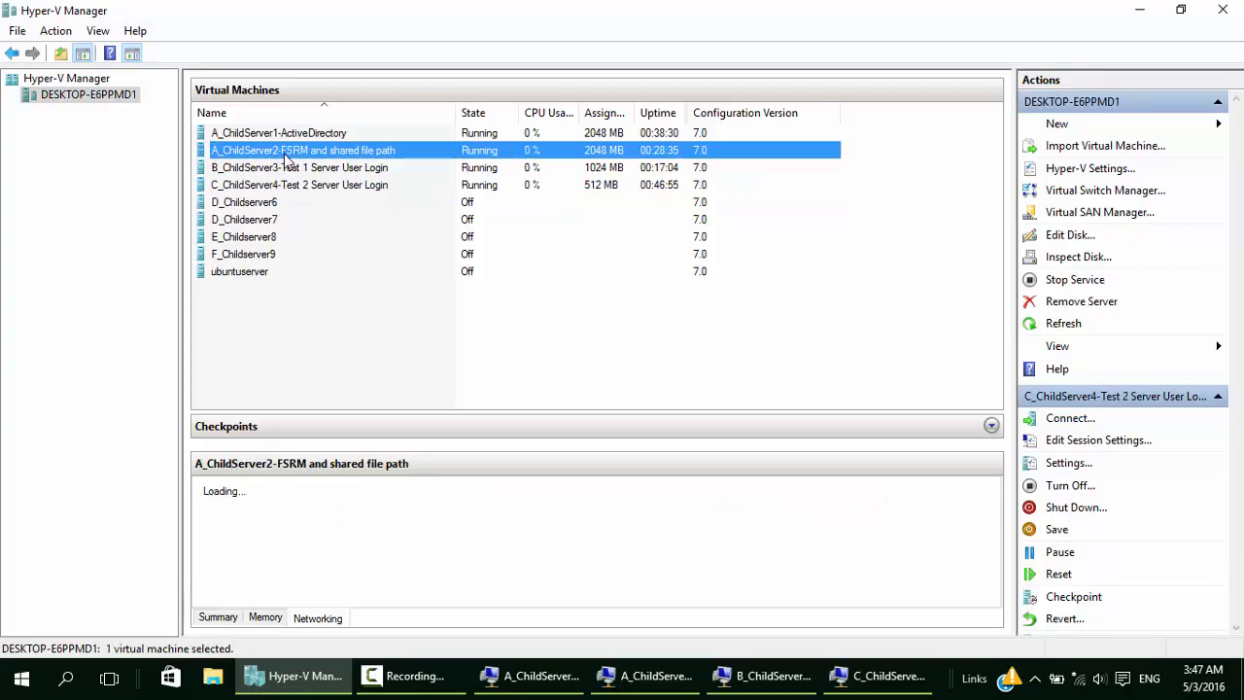
right_click(337, 155)
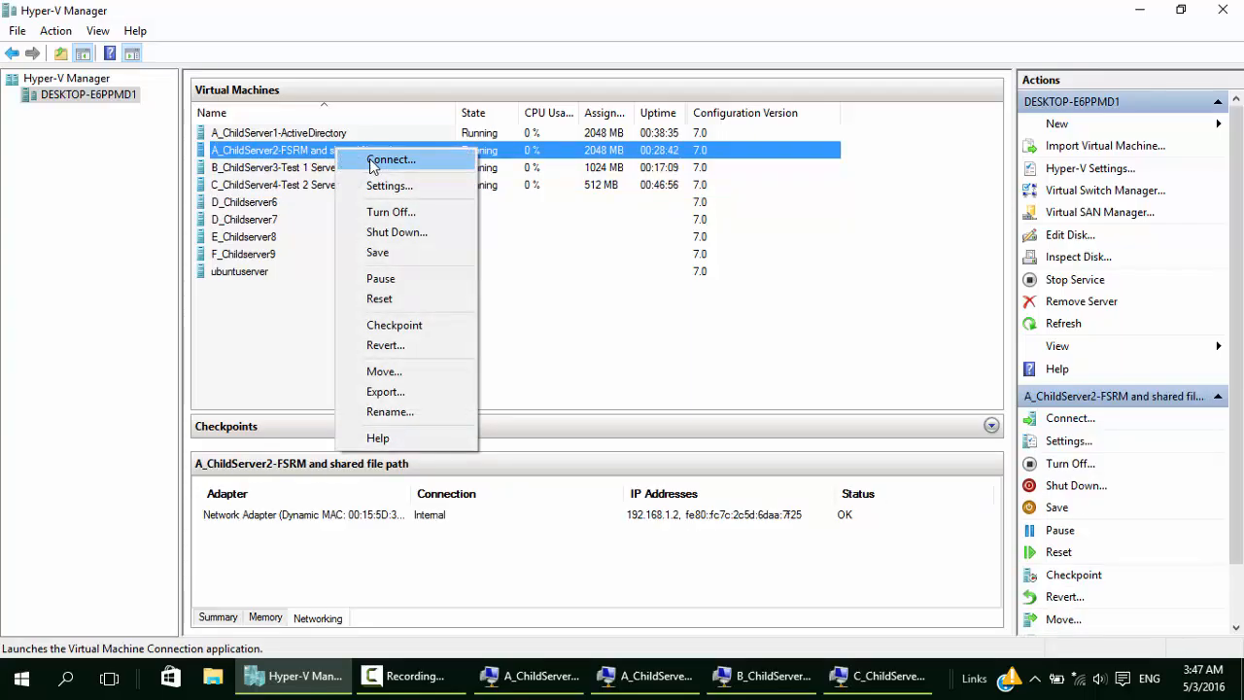
left_click(373, 162)
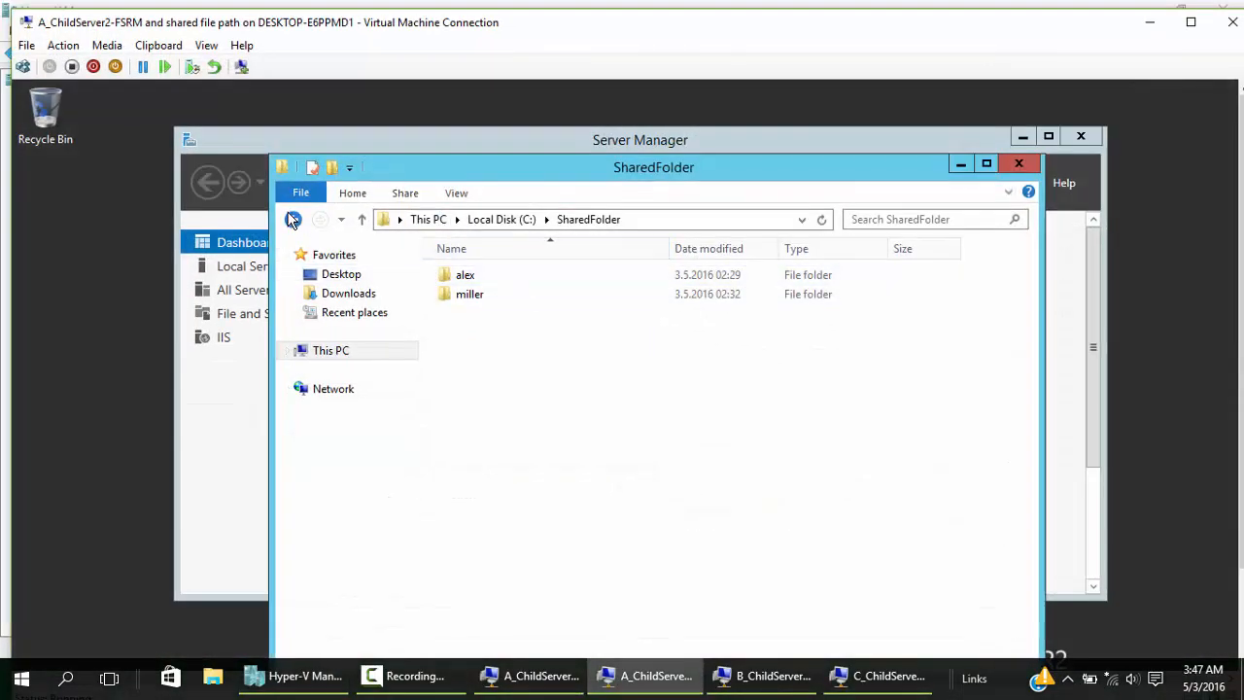
left_click(292, 219)
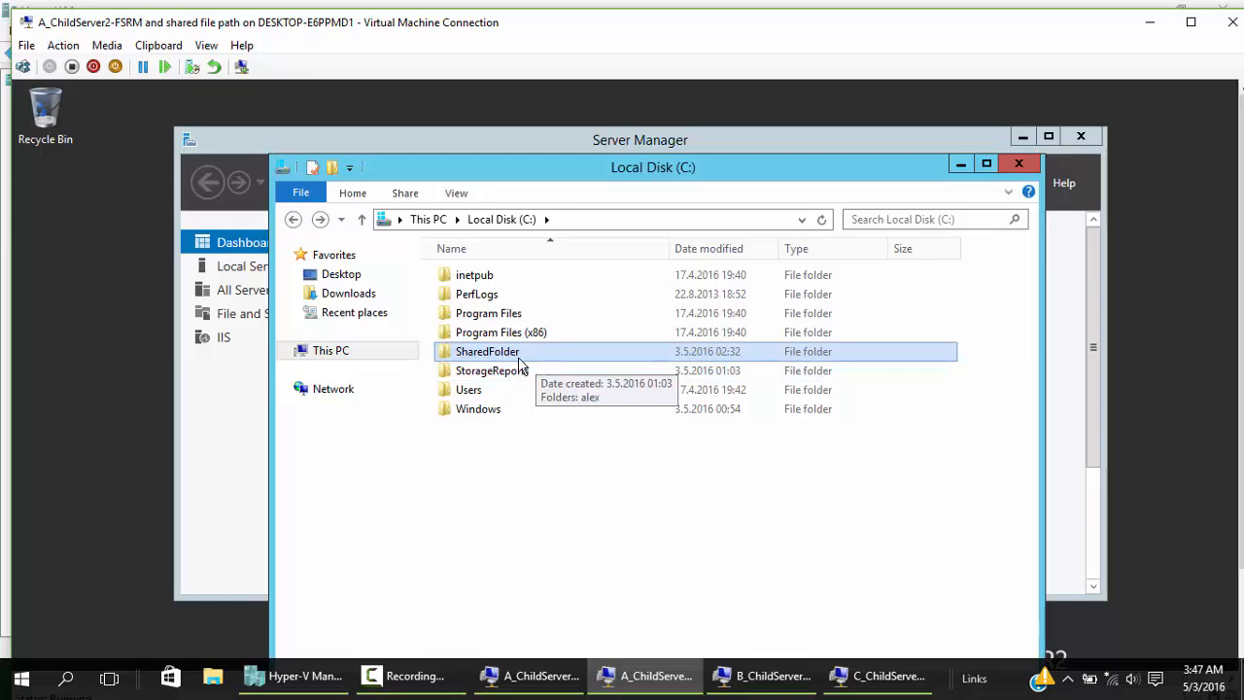
left_click(1192, 22)
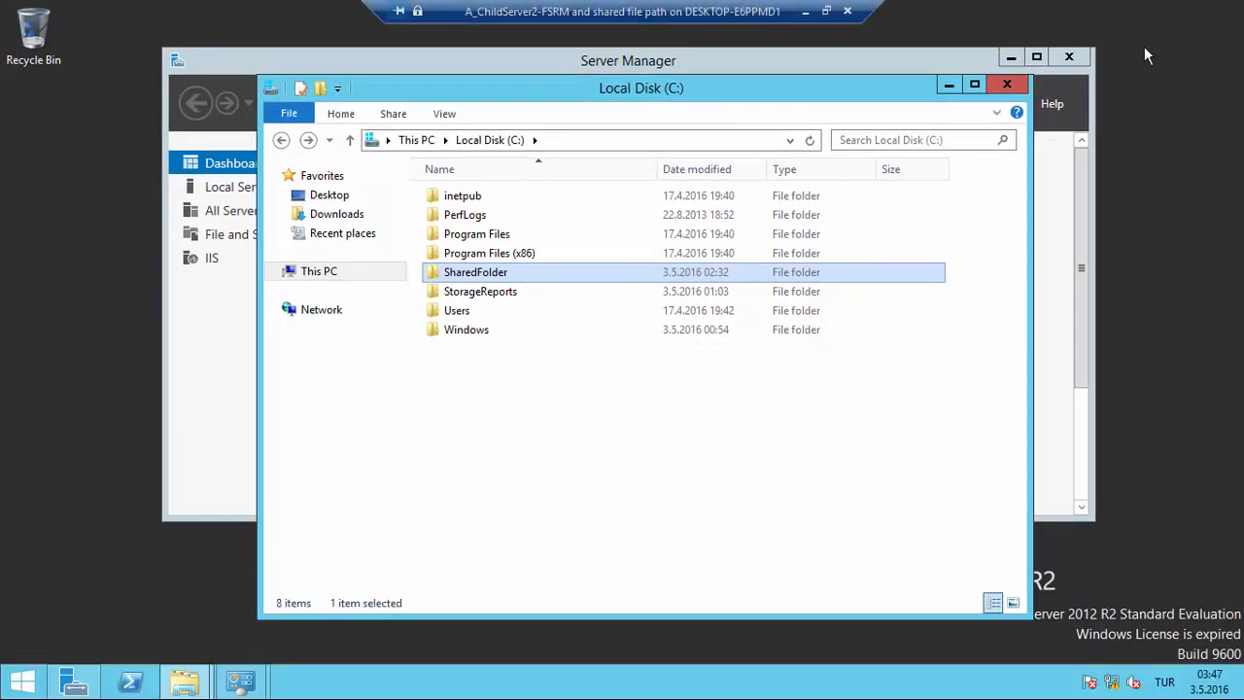
- Open the second user's folder inside SharedFolder and try to view its redirected Desktop folder without taking permanent access
double_click(516, 278)
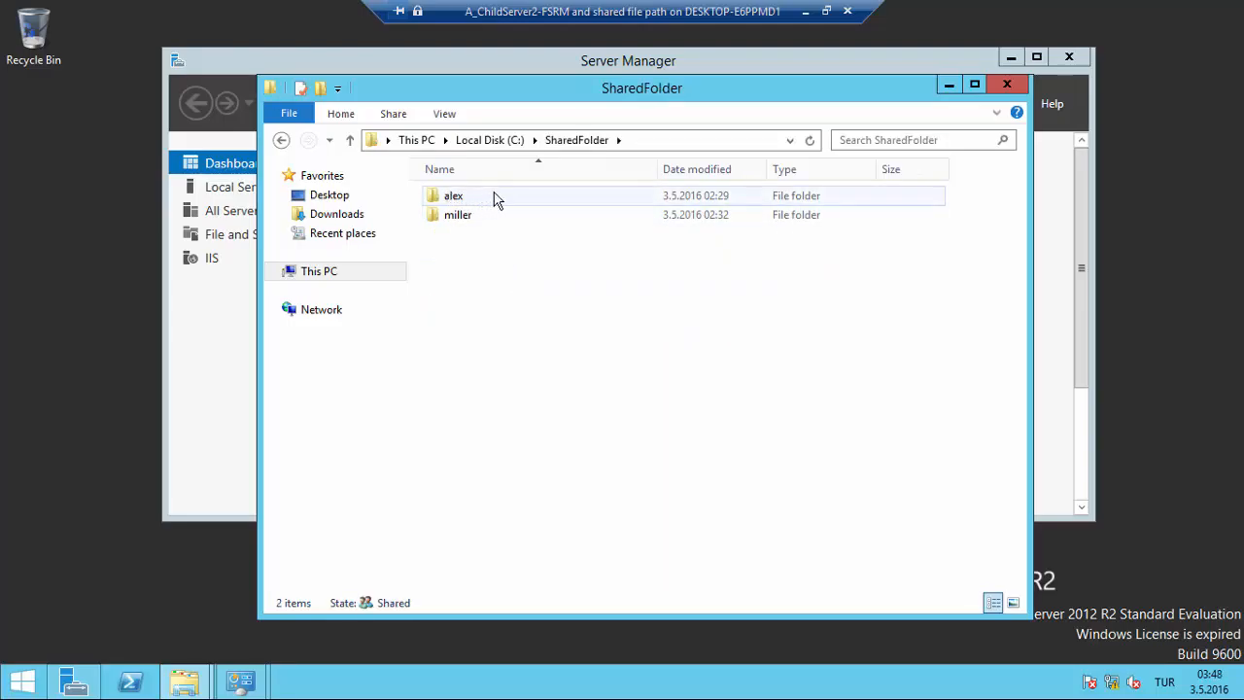
left_click(472, 218)
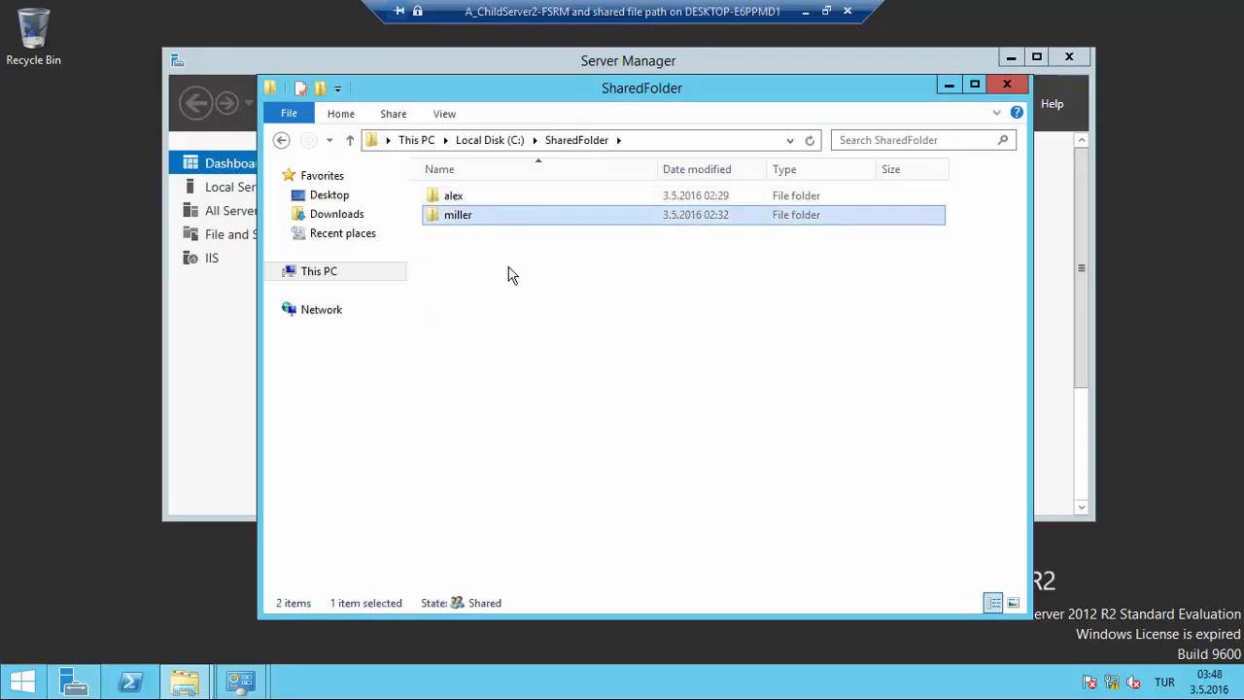
double_click(487, 213)
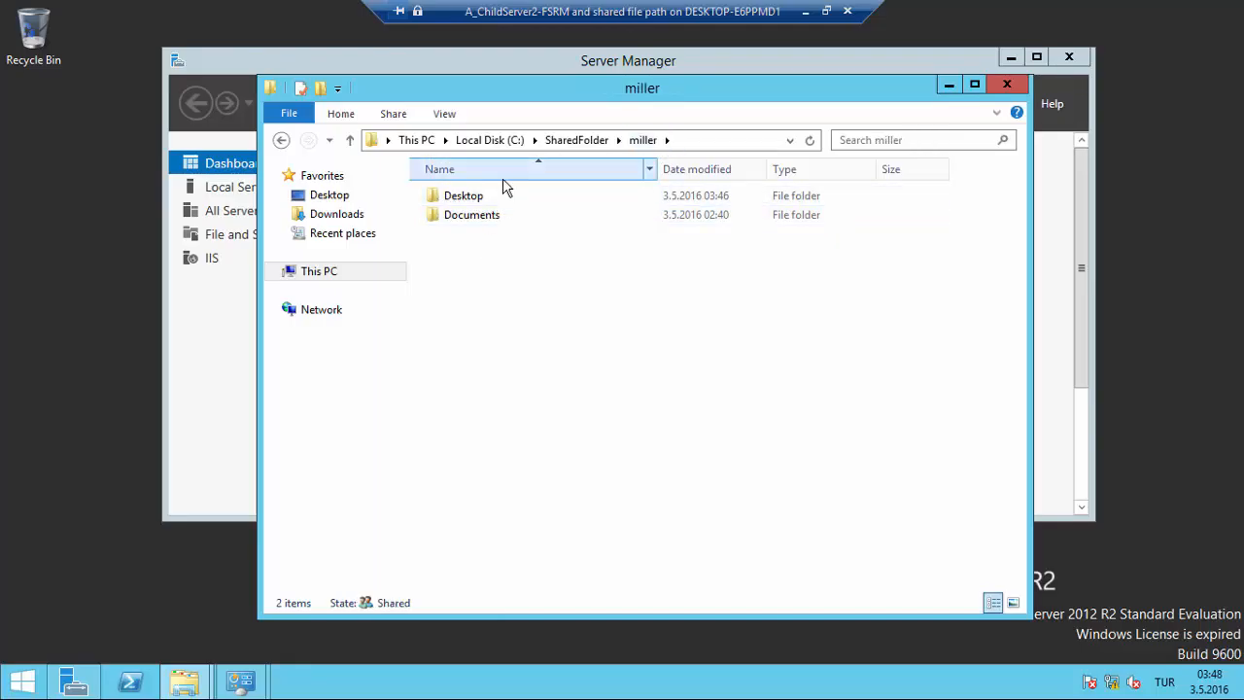
double_click(476, 197)
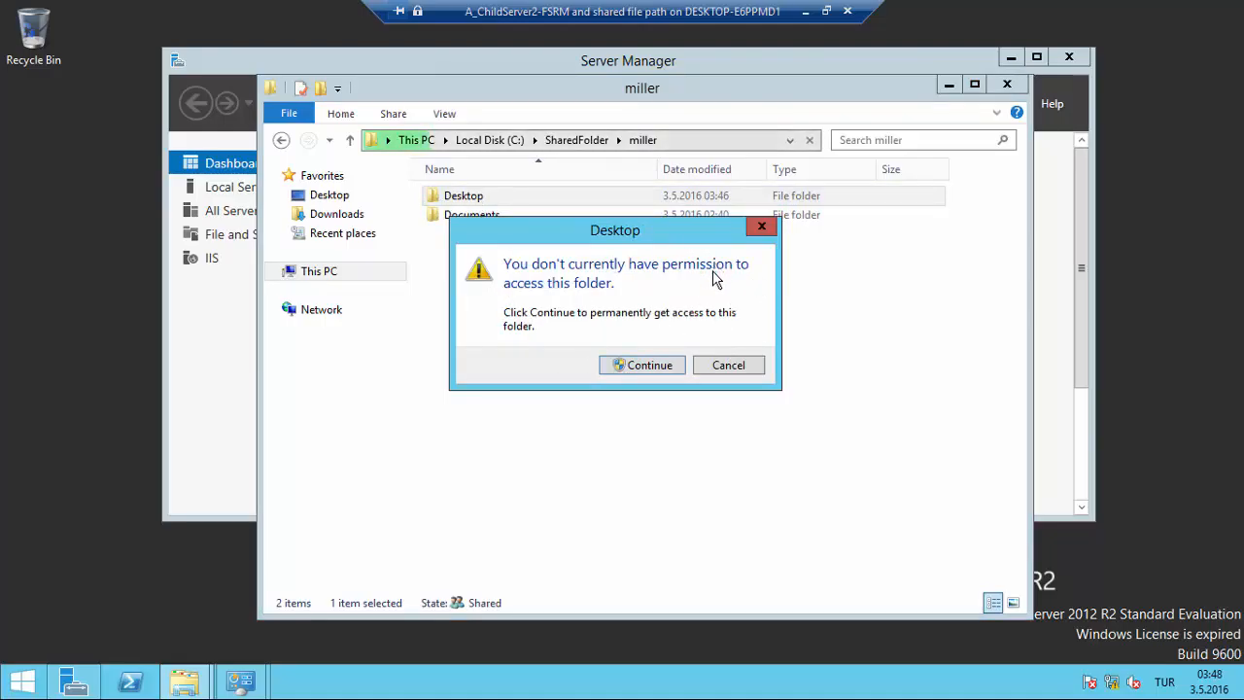
left_click(762, 227)
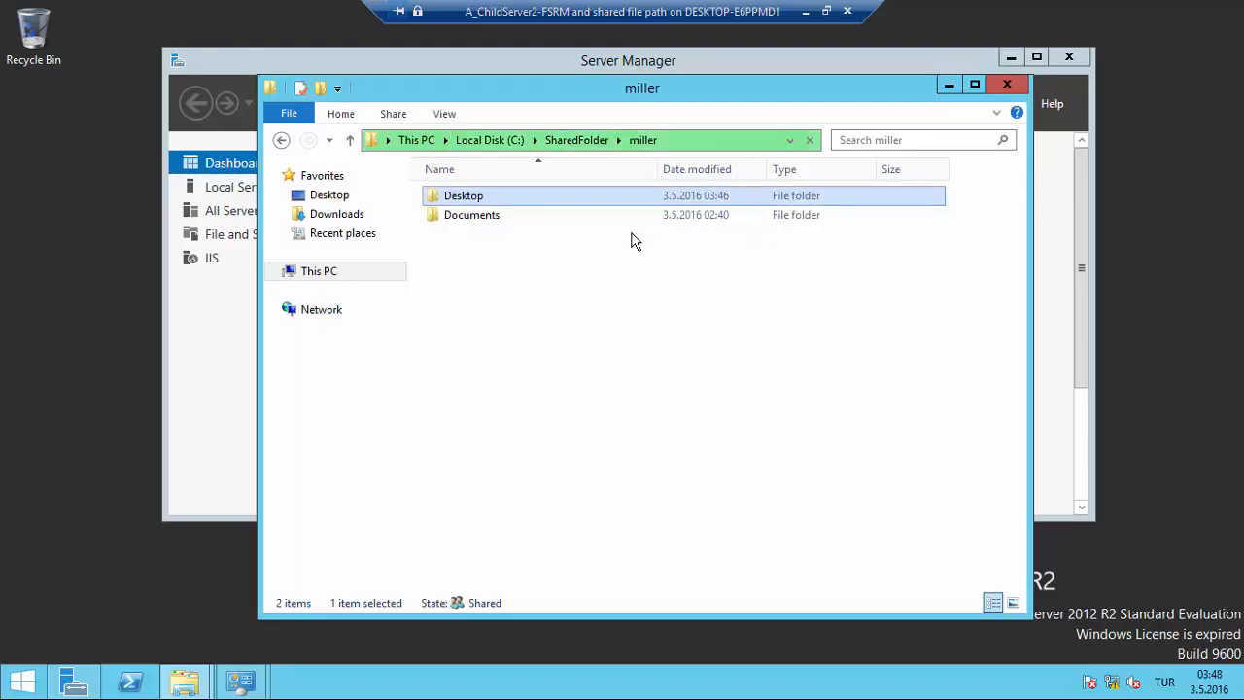
- Check the first user's folder inside SharedFolder, then close the folder window and leave the virtual machine's full-screen view
left_click(281, 140)
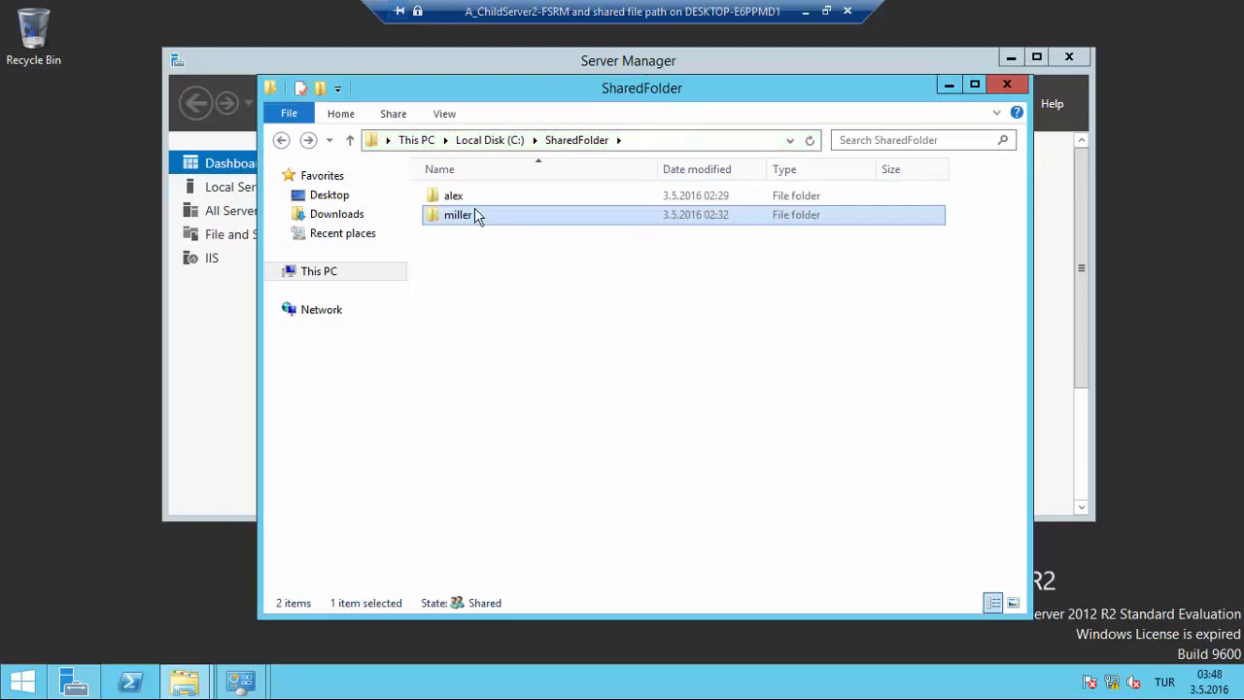
double_click(489, 197)
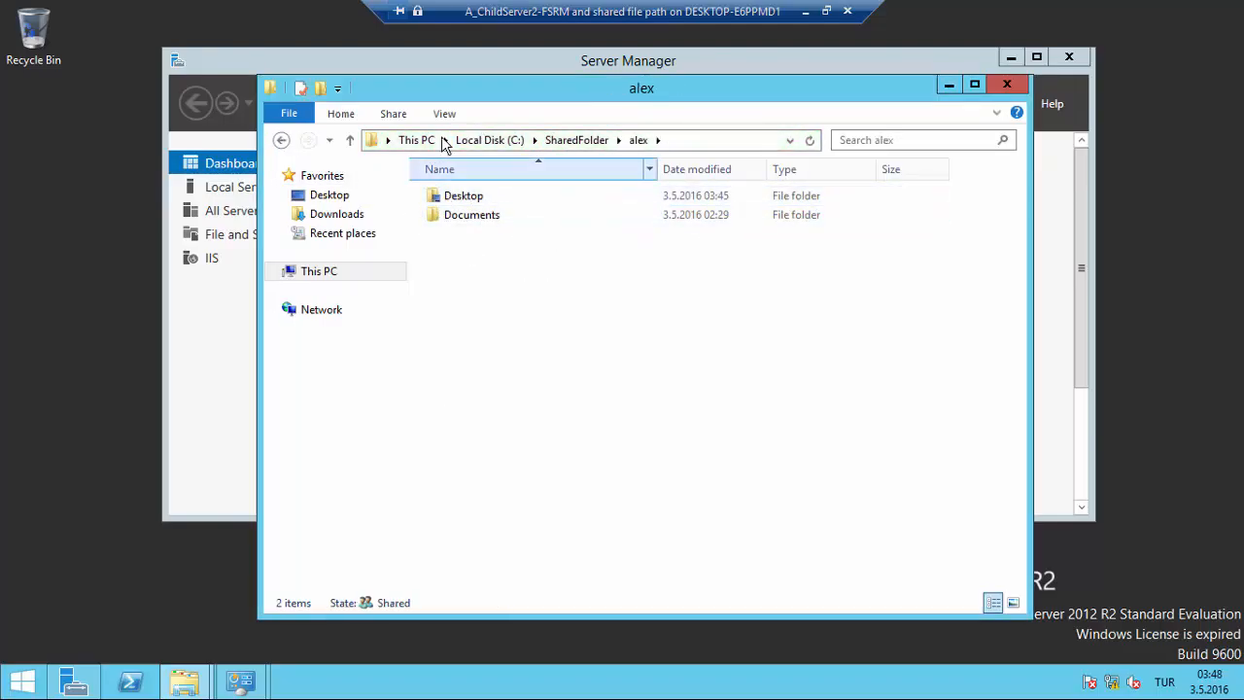
left_click(1002, 84)
left_click(805, 11)
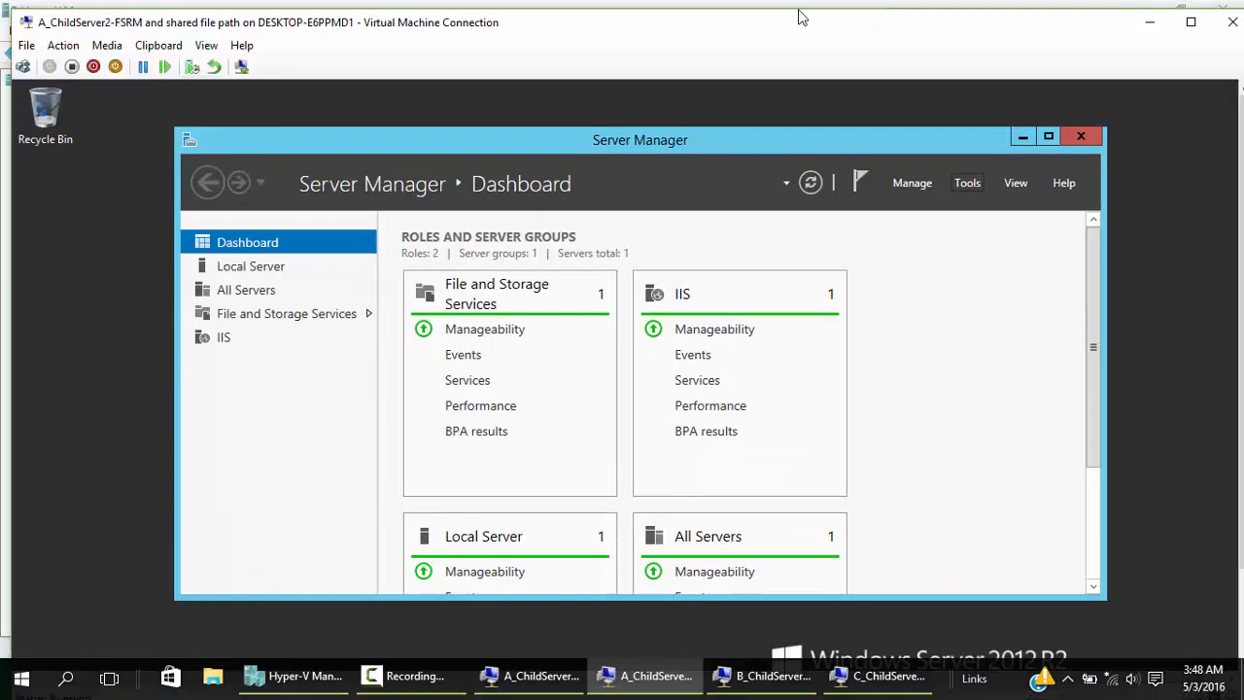
- Connect to the C_ChildServer4-Test 2 Server User Login virtual machine and display it in full screen
right_click(300, 189)
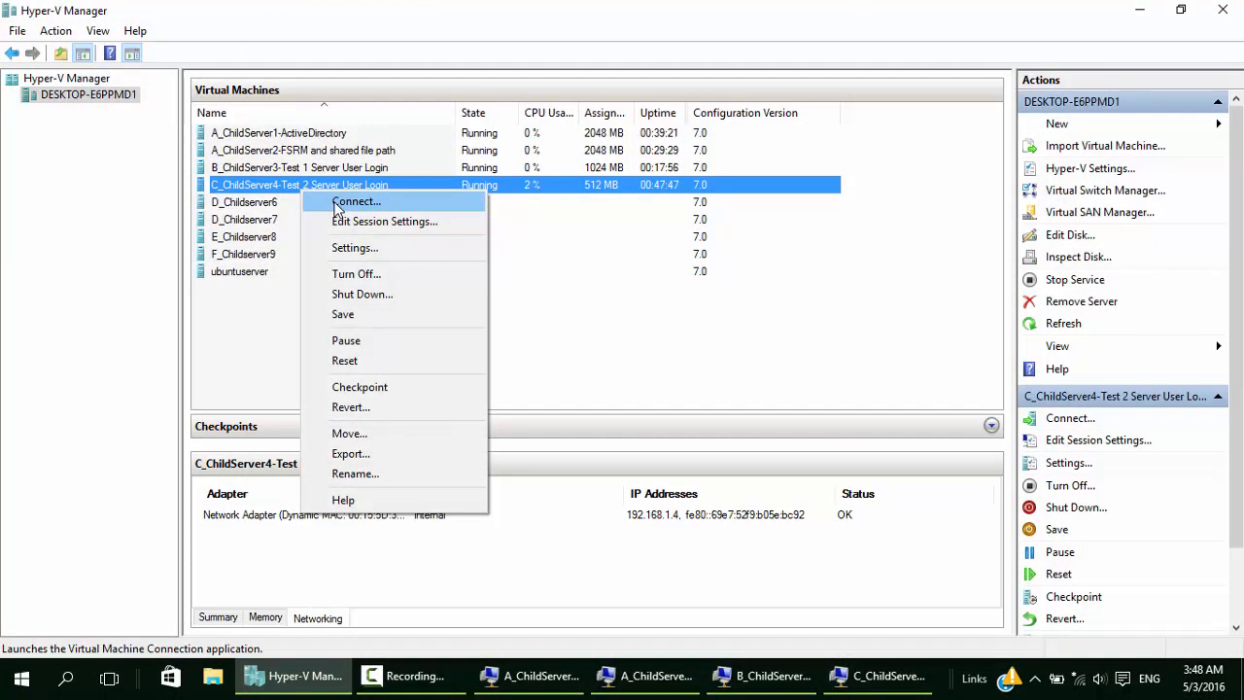
left_click(359, 202)
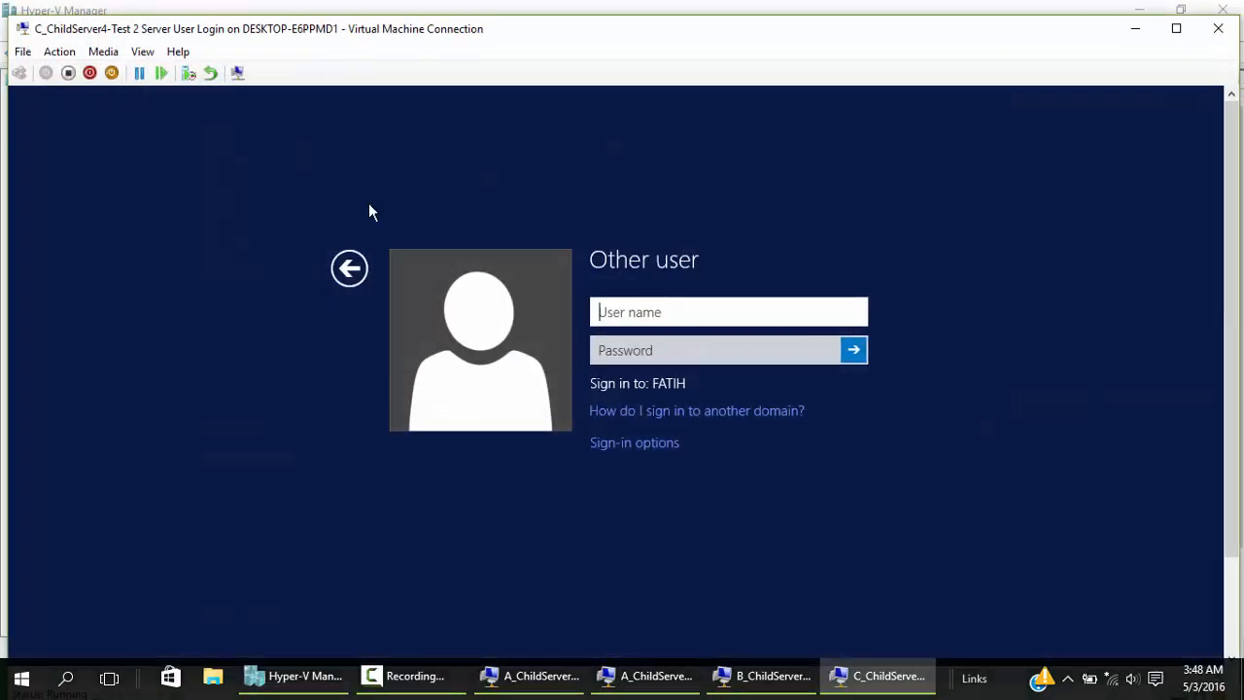
left_click(1176, 29)
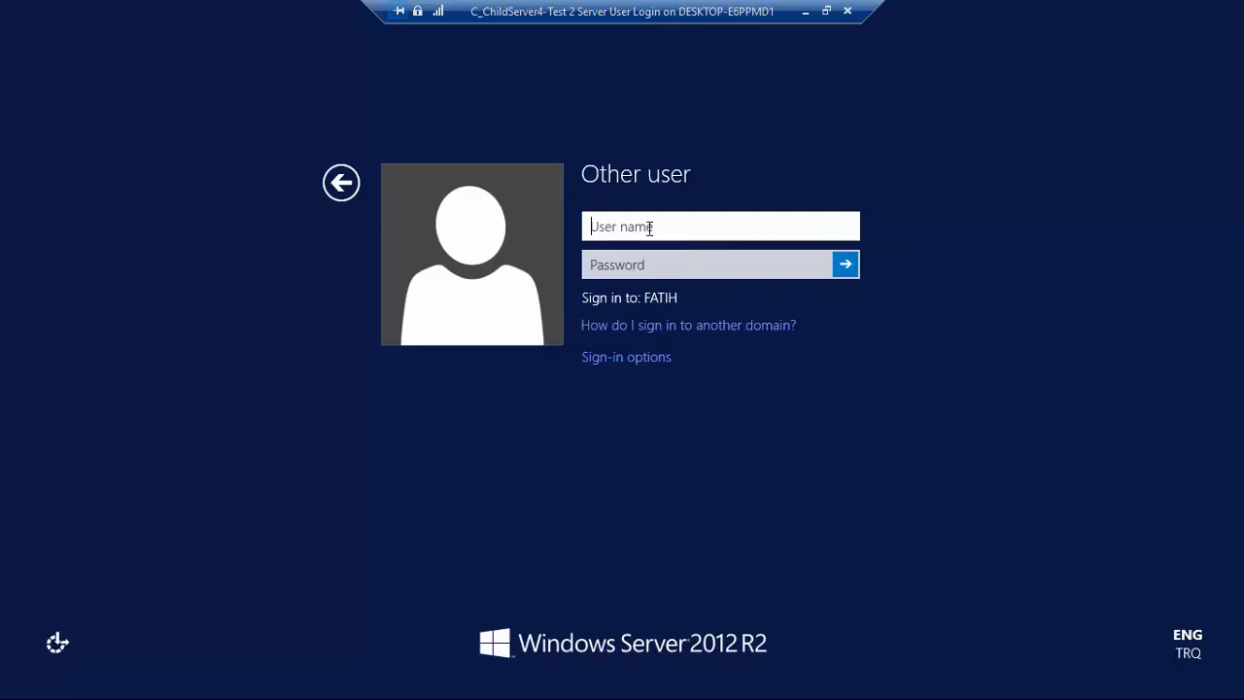
- Try to sign in as the first domain user with the user name and account password, then leave the sign-in form and minimize the virtual machine
type("alex")
key("Tab")
type("•")
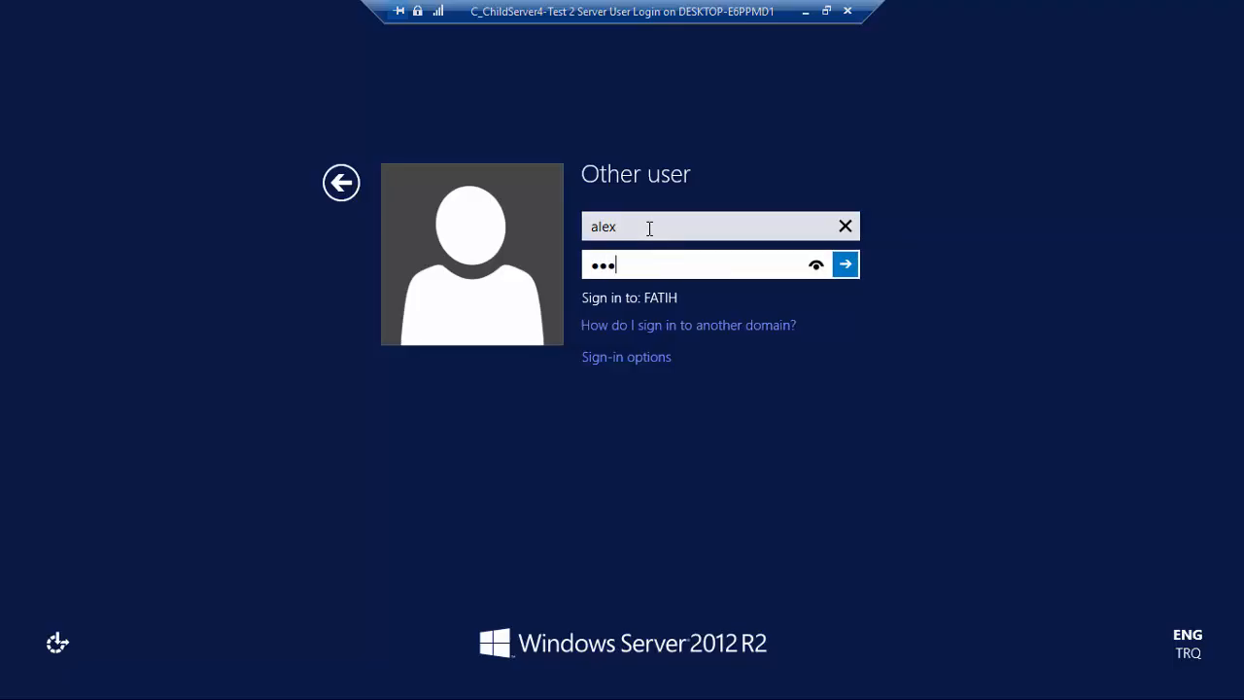
type("••••••")
key("Caps_Lock")
type("•")
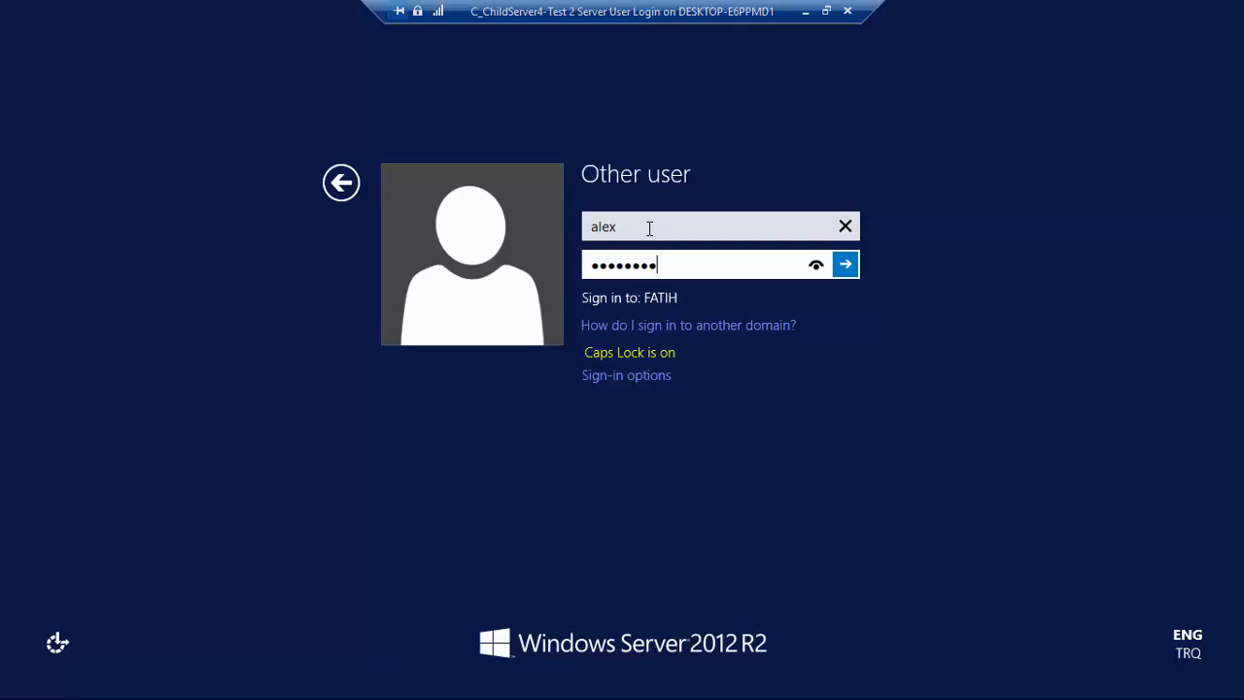
key("Caps_Lock")
key("Return")
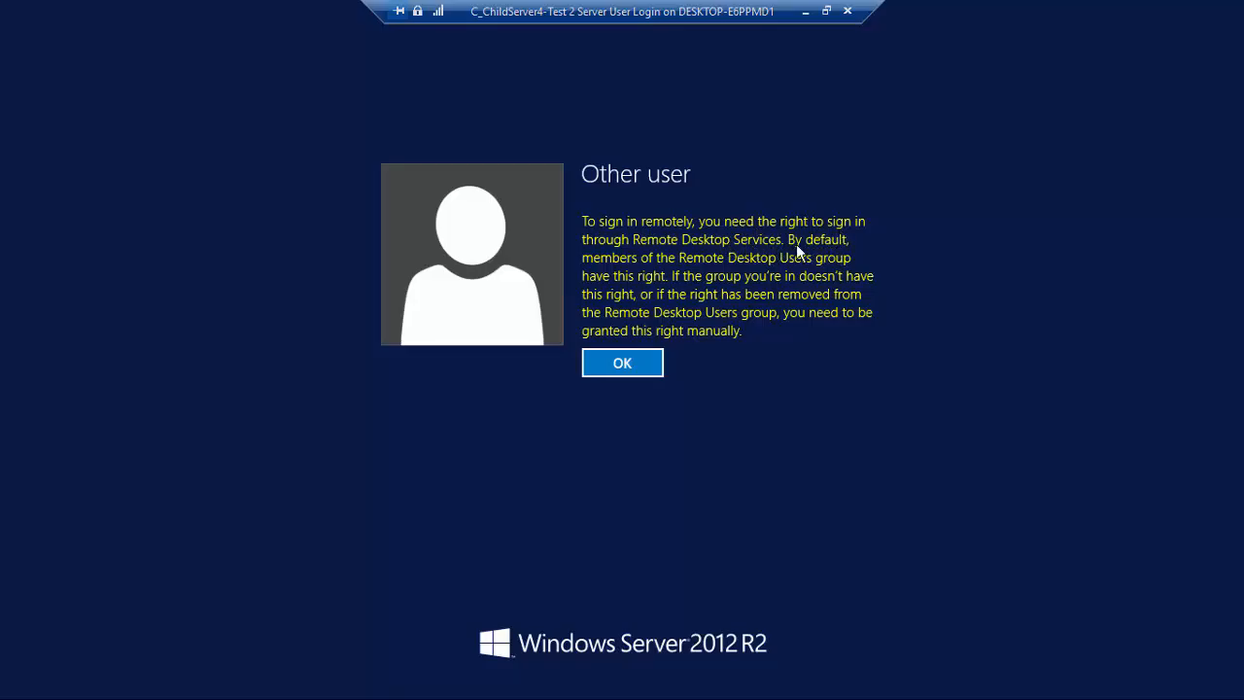
left_click(611, 364)
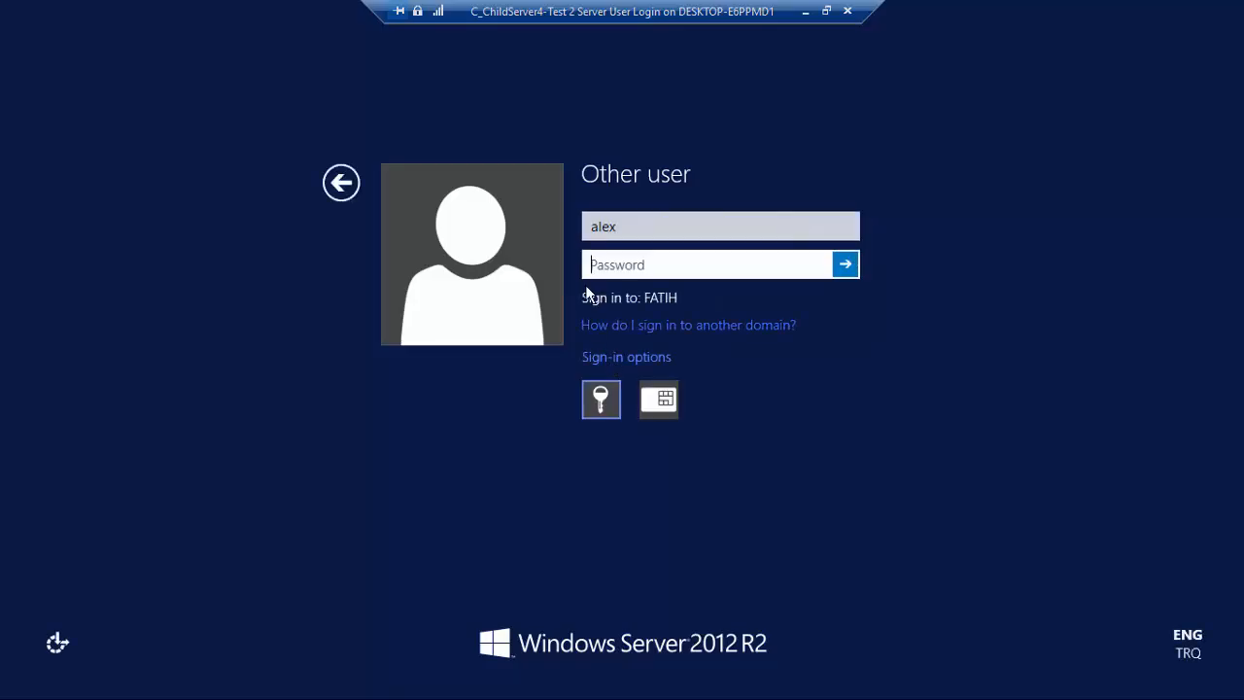
left_click(341, 183)
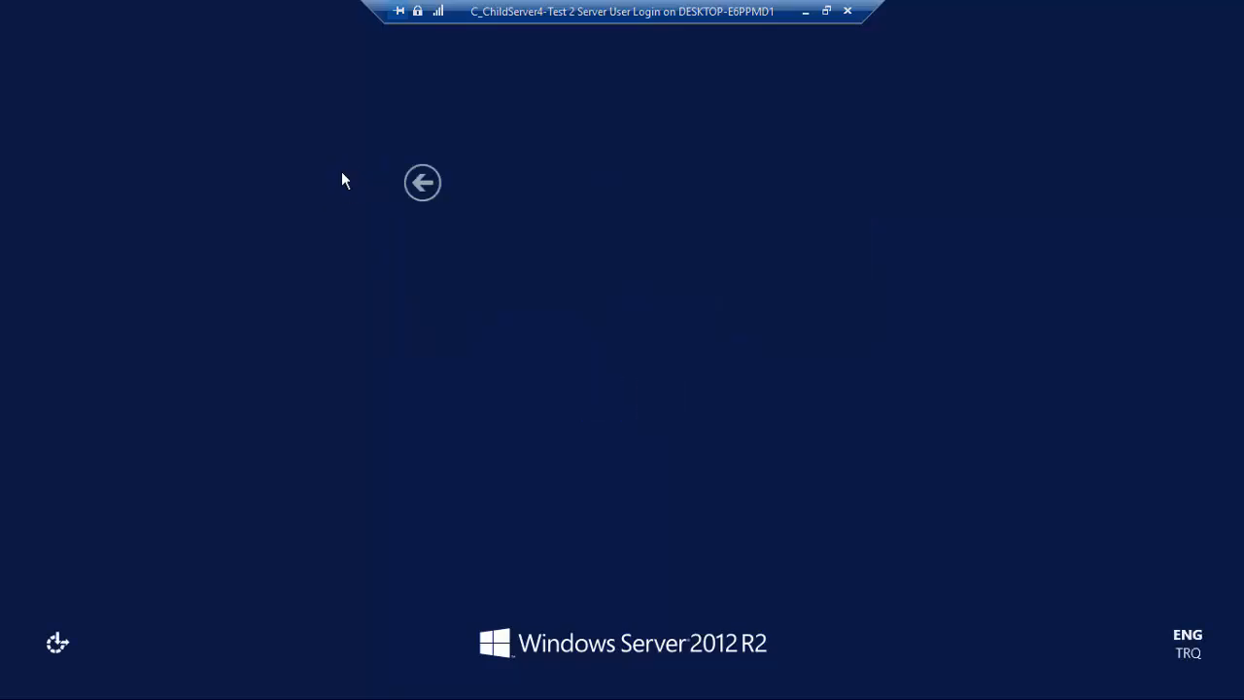
left_click(806, 14)
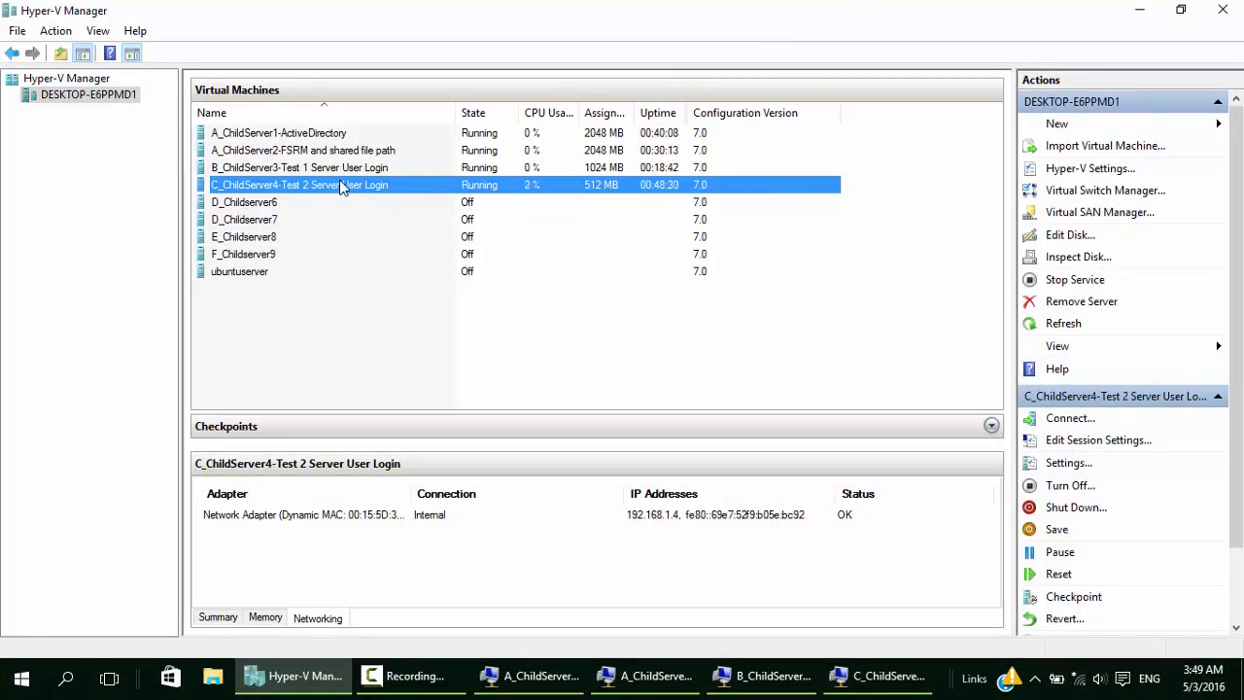
- Check the networking details of the C_ChildServer4-Test 2 Server User Login virtual machine, including its IP address
left_click(342, 186)
right_click(340, 183)
left_click(456, 170)
left_click(411, 187)
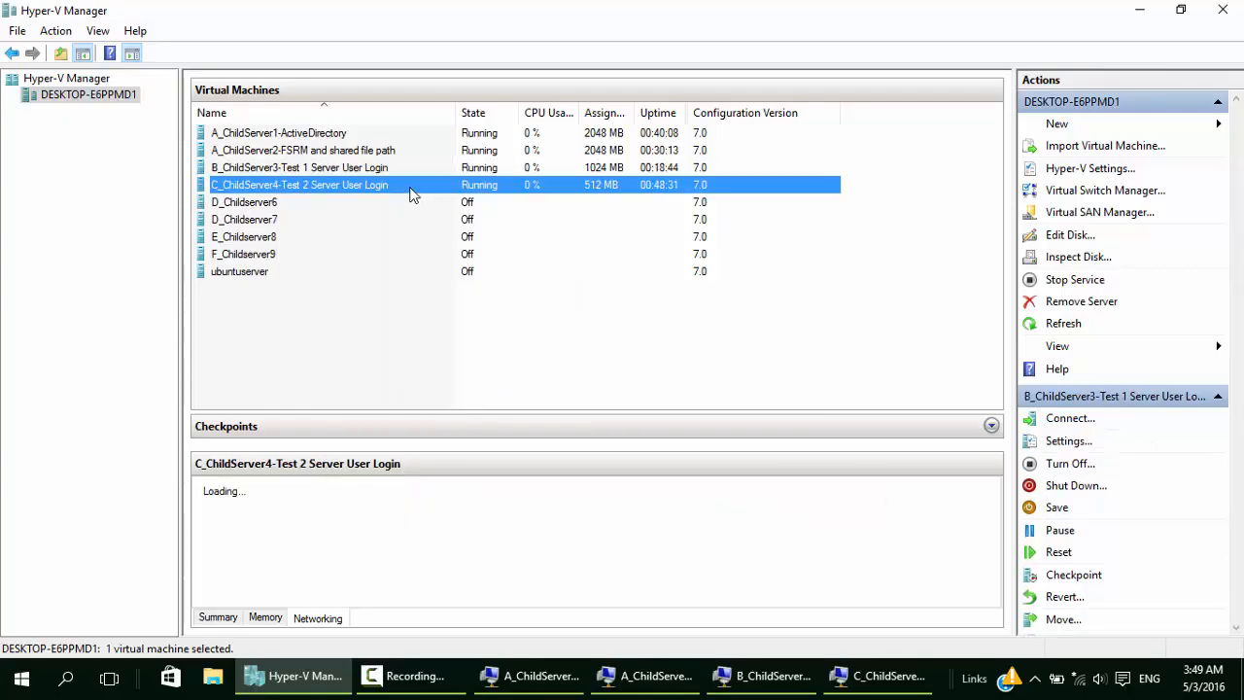
- Connect to the A_ChildServer1-ActiveDirectory virtual machine in full screen and minimize its Server Manager window
left_click(402, 132)
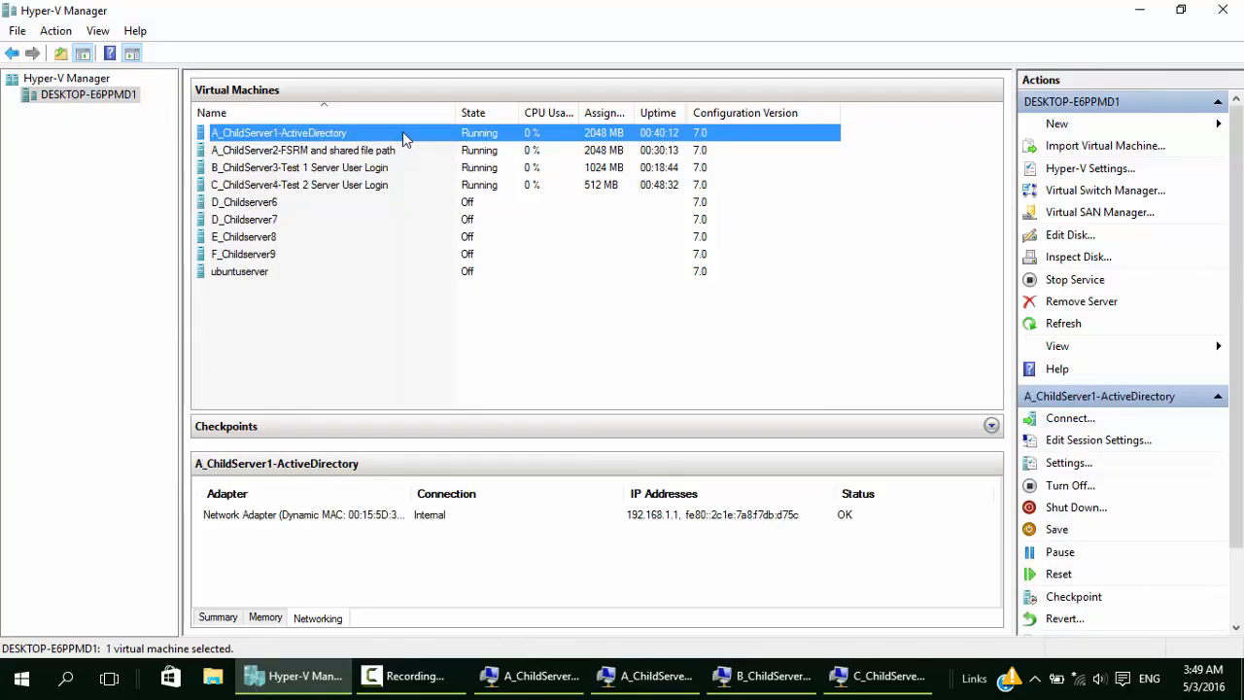
right_click(403, 131)
left_click(425, 144)
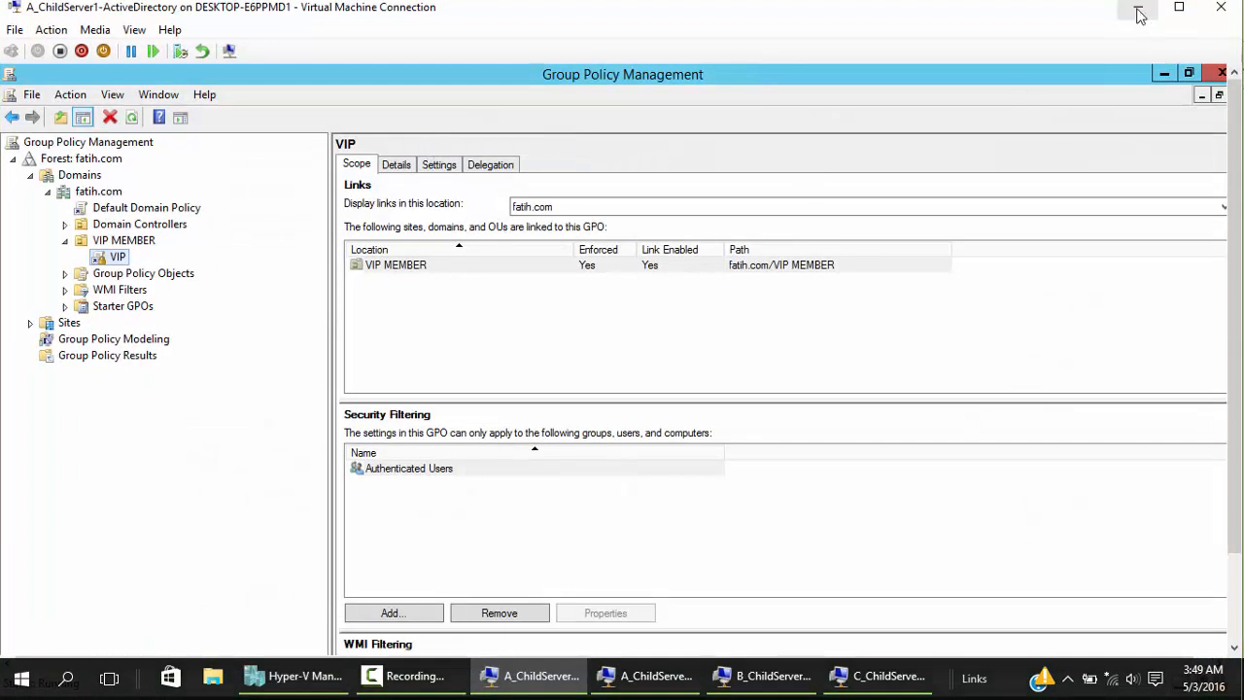
left_click(1179, 7)
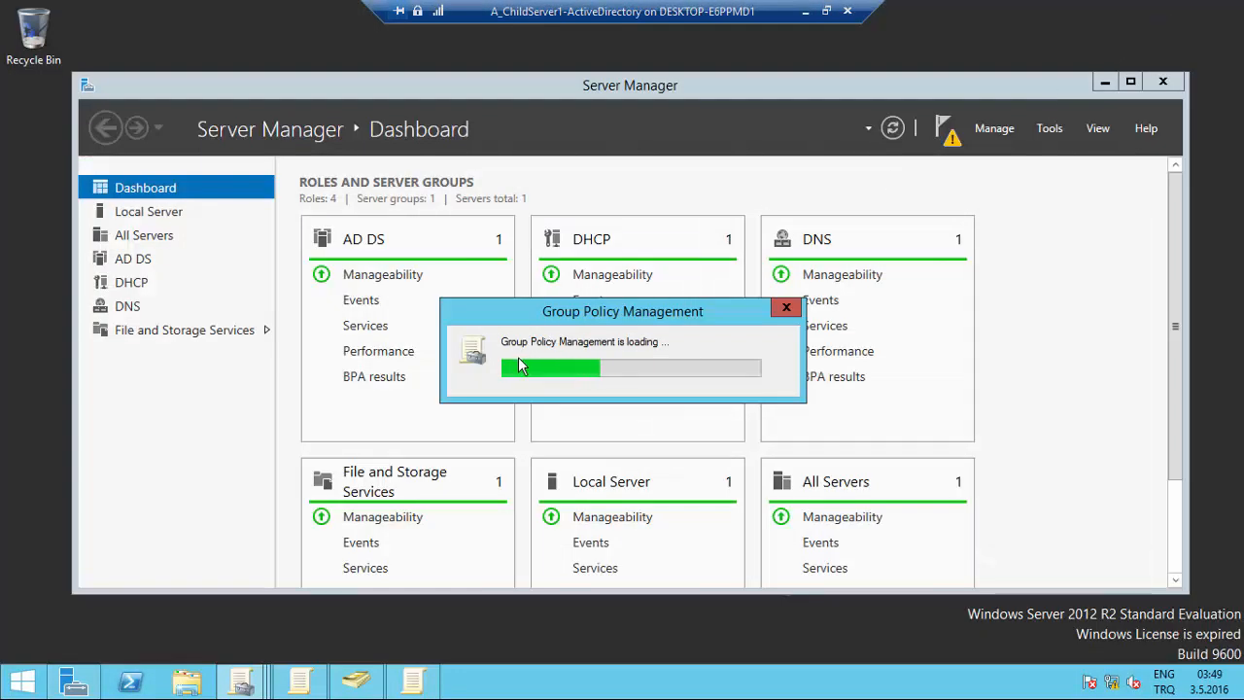
left_click(1105, 83)
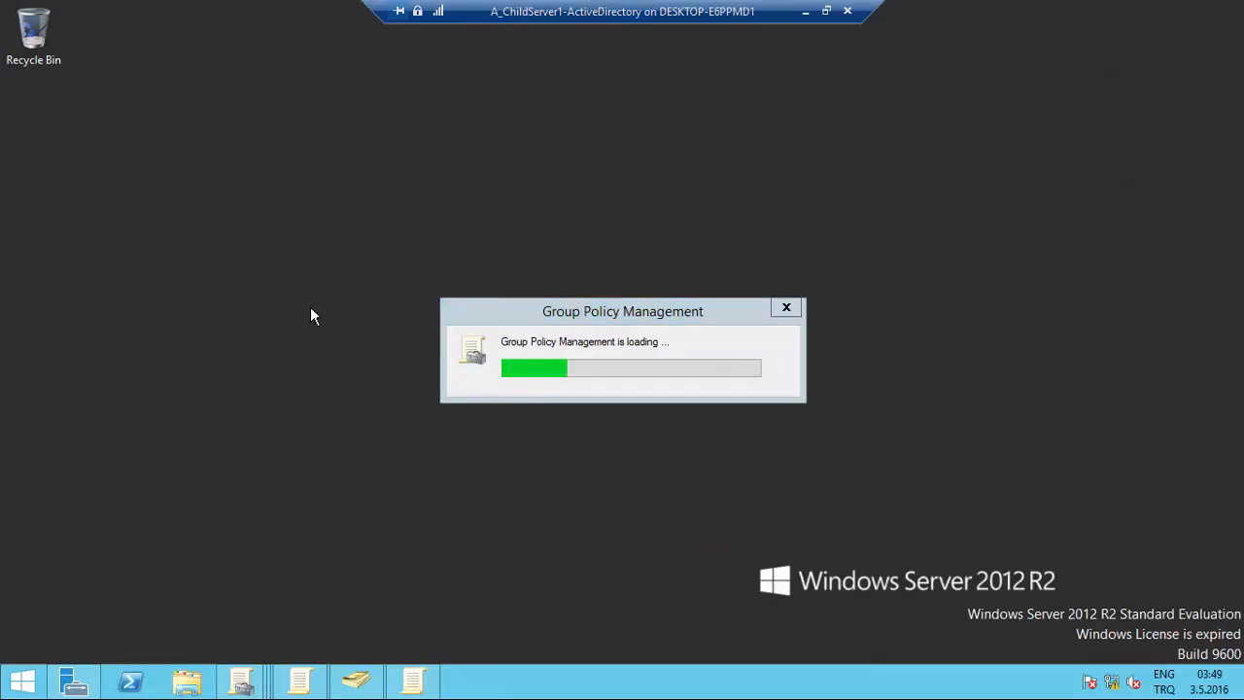
- Ping 192.168.1.4 from a command prompt on the Active Directory server, then minimize the prompt and the virtual machine
key("super+r")
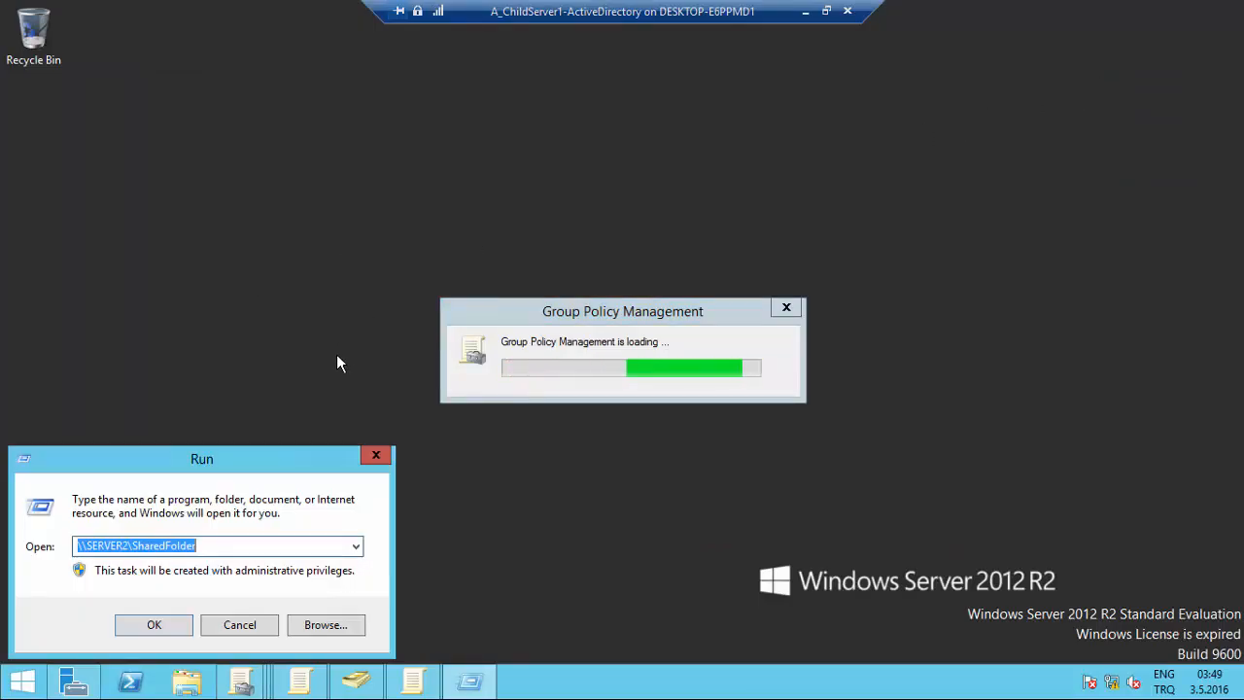
type("cmd")
key("Return")
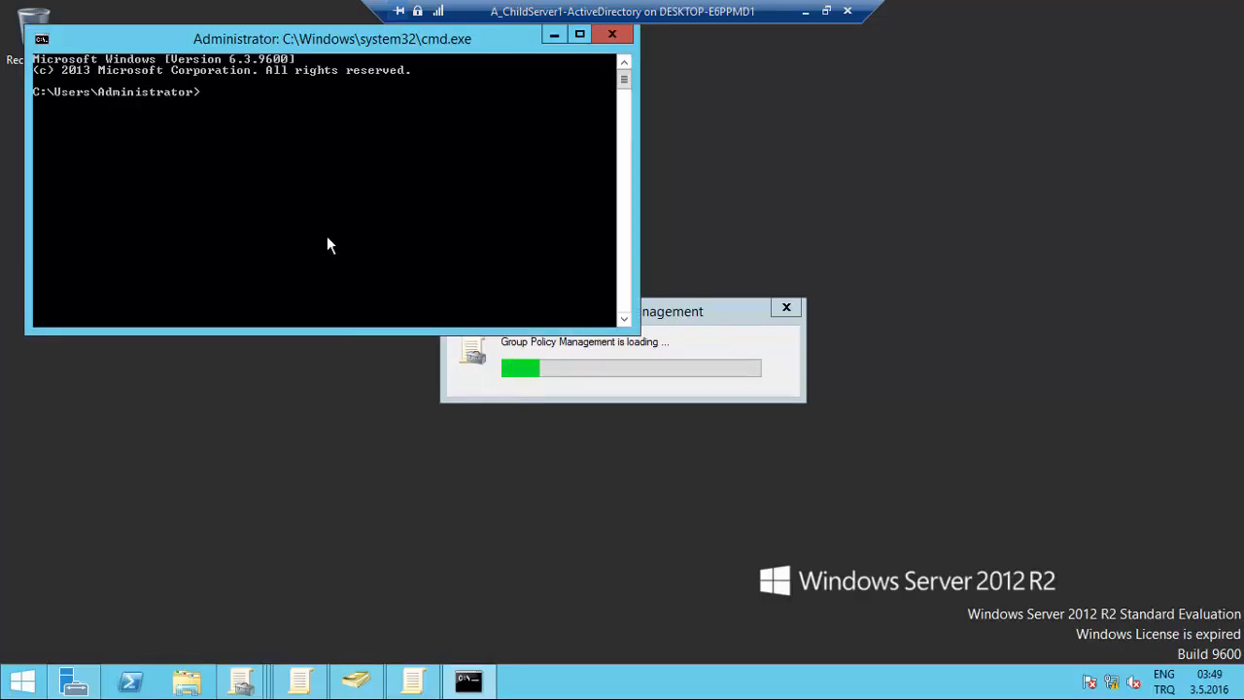
type("ping")
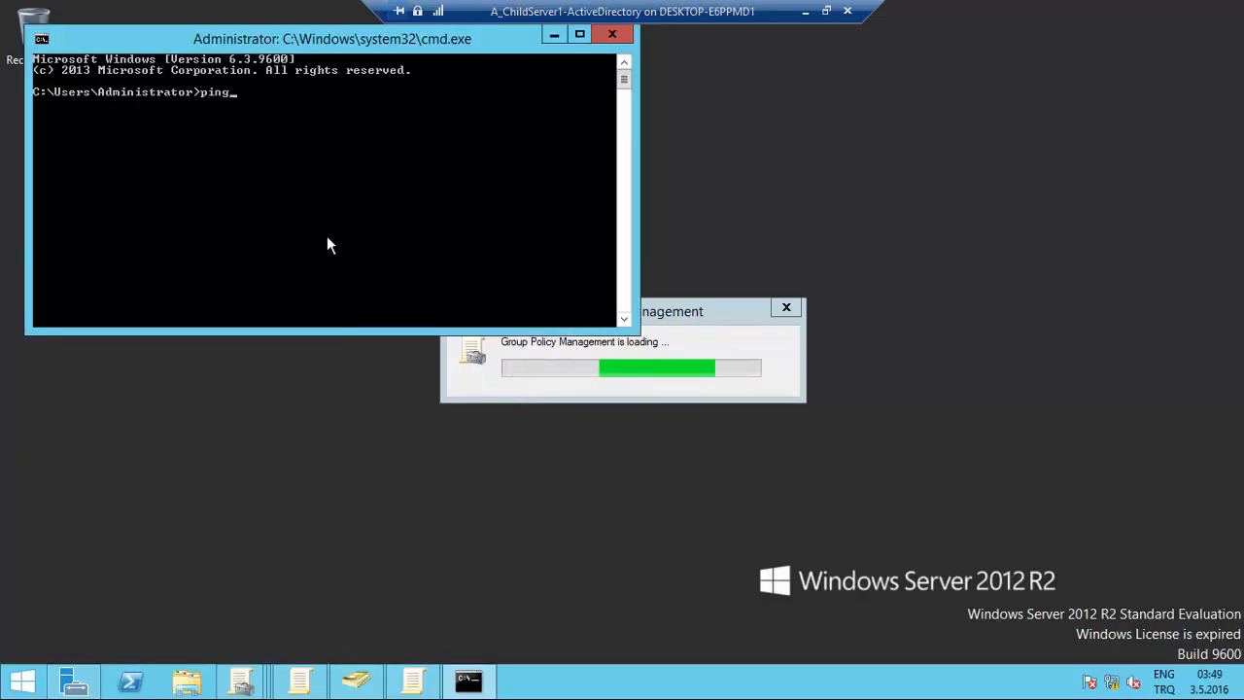
type(" 192.1")
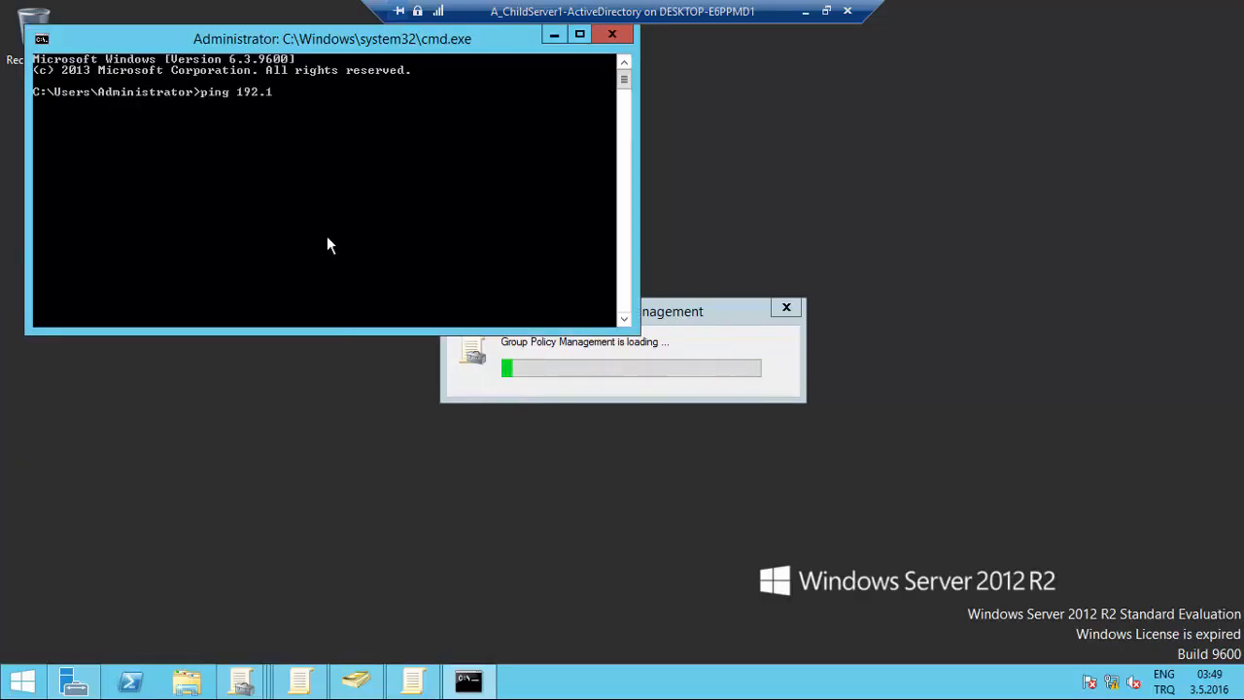
type("68.")
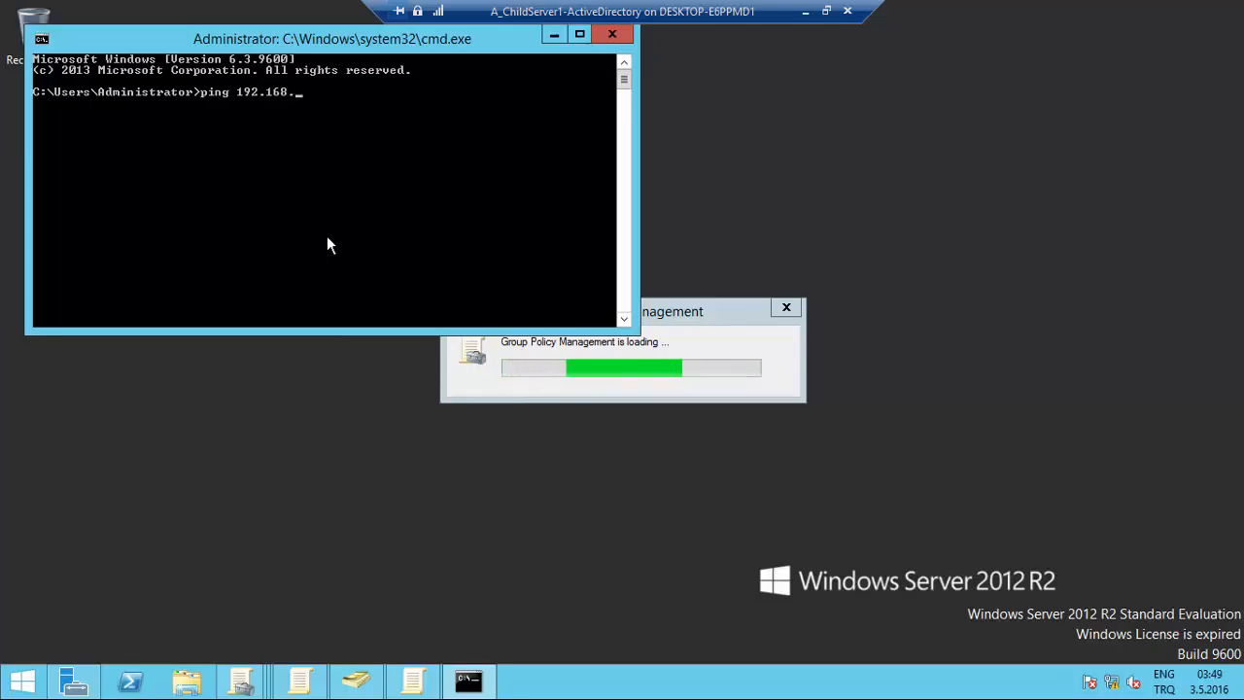
type("1.")
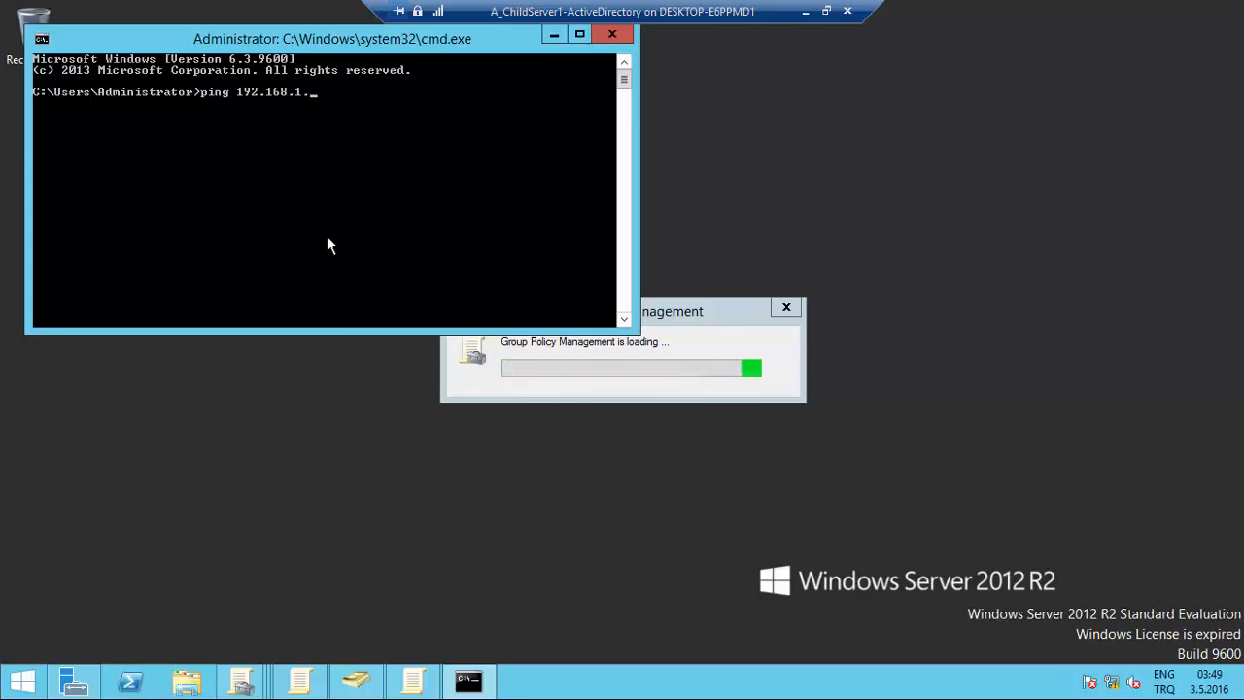
type("4")
key("Return")
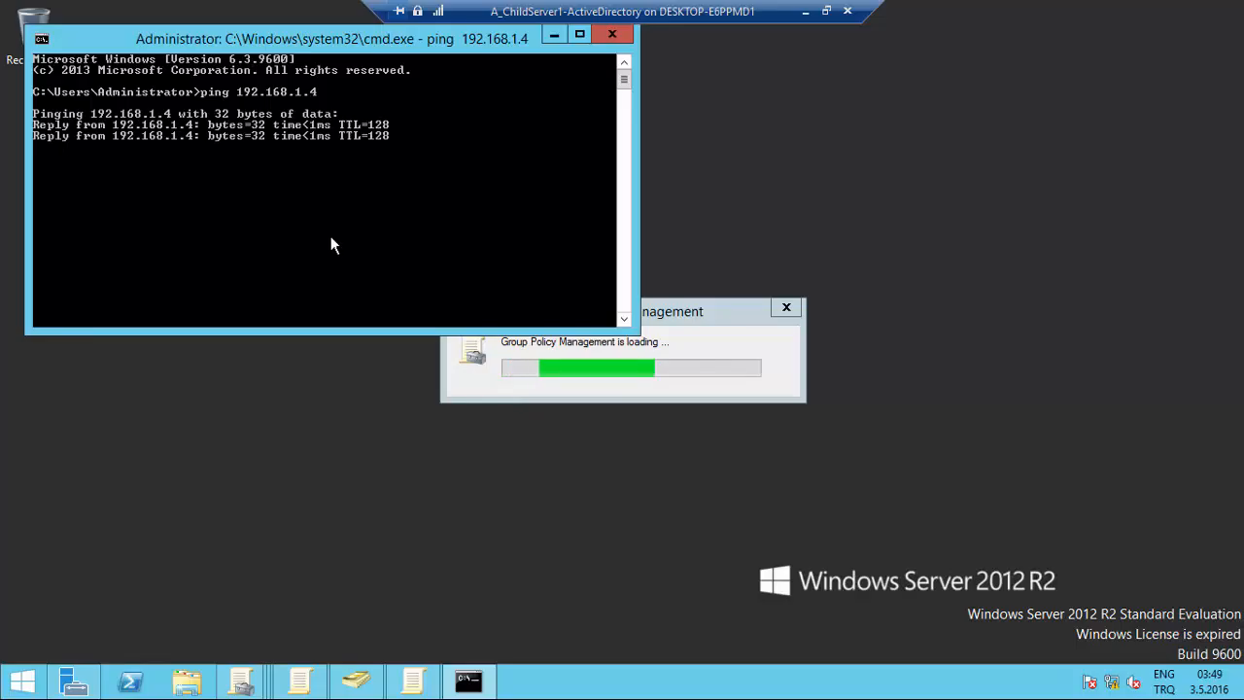
left_click(553, 35)
left_click(805, 14)
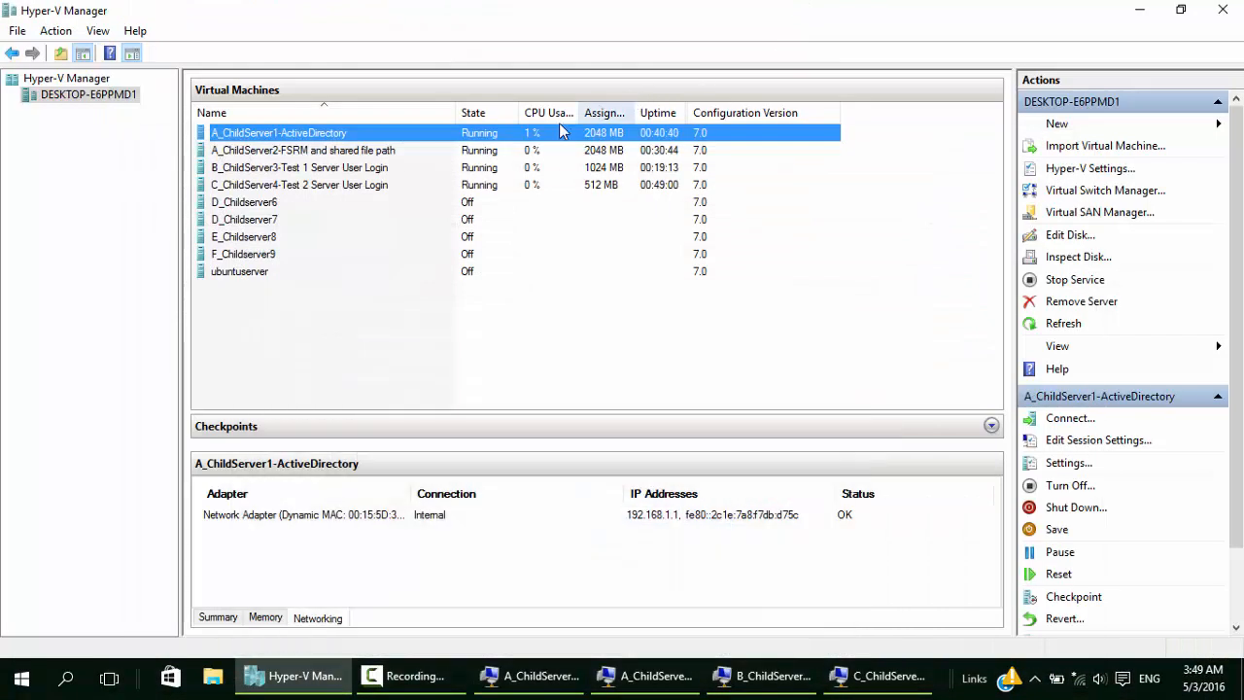
- Reconnect to the C_ChildServer4-Test 2 Server User Login virtual machine and display it in full screen
right_click(395, 184)
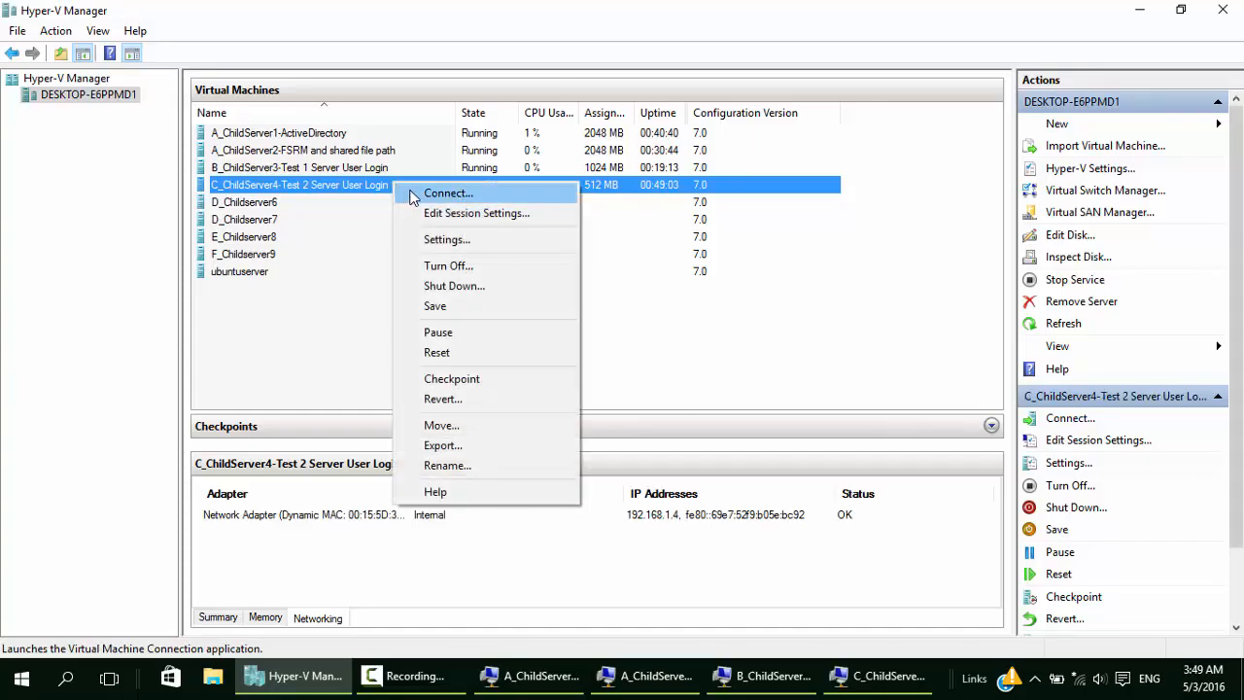
left_click(448, 194)
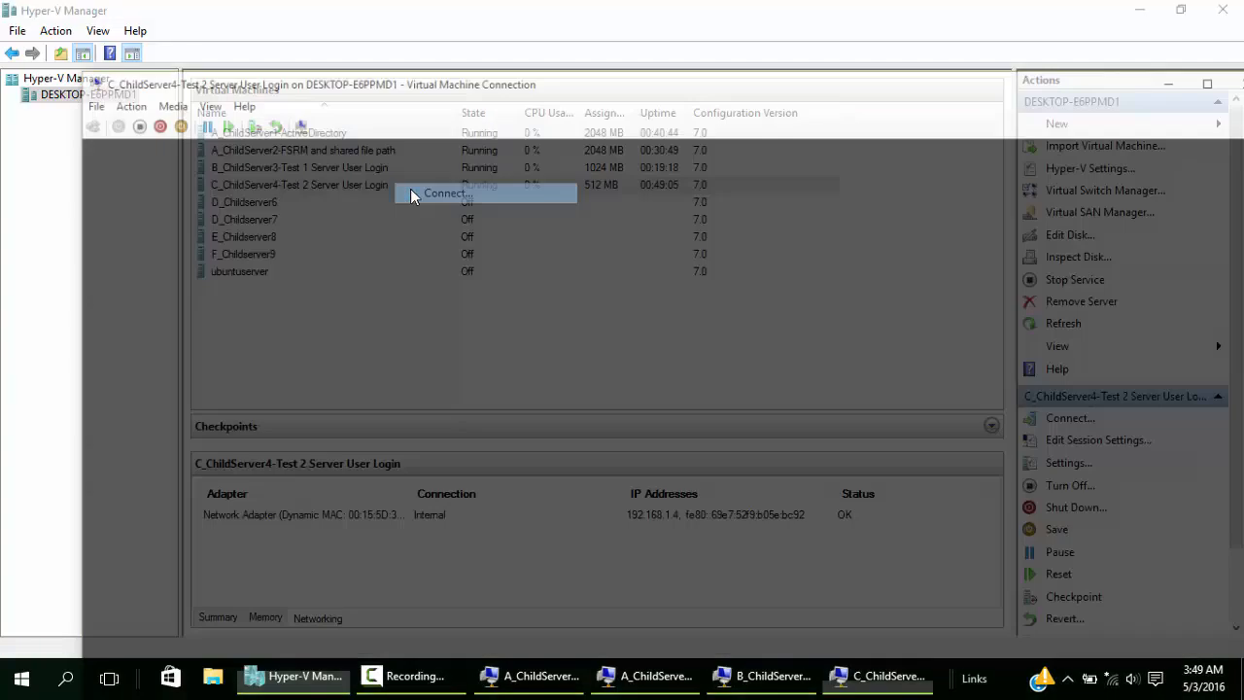
left_click(1184, 9)
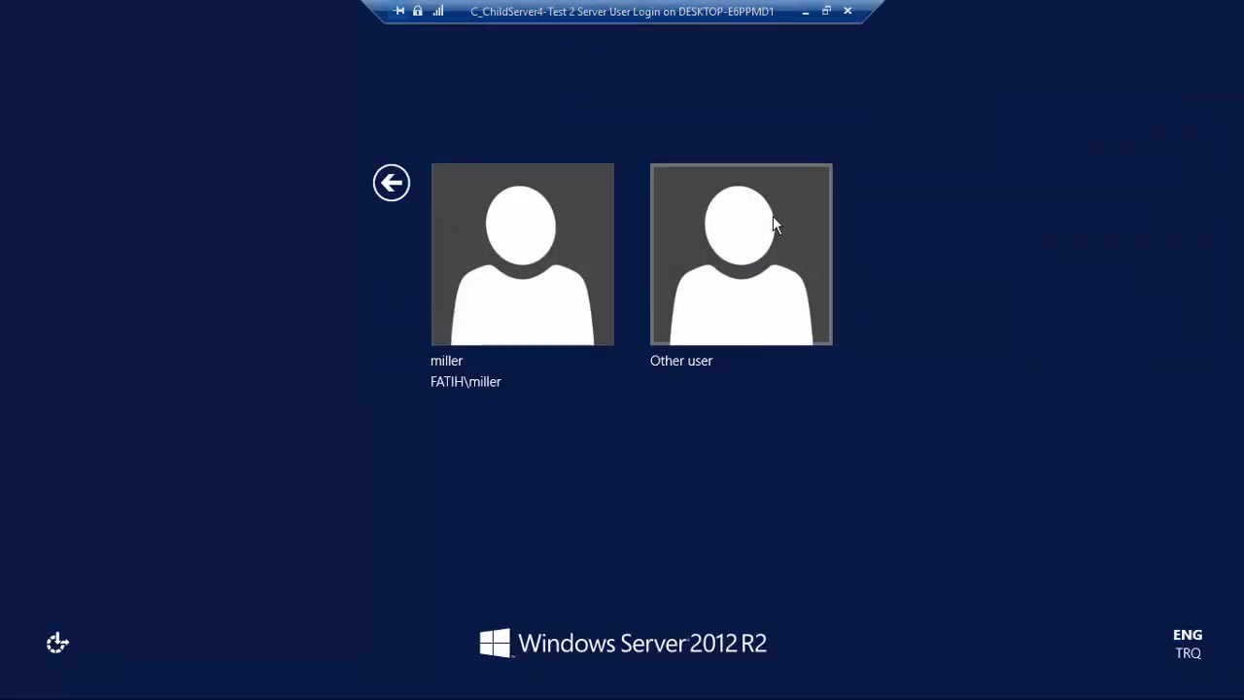
- Try to sign in as the listed domain user with the account password, then return to the user selection
left_click(563, 282)
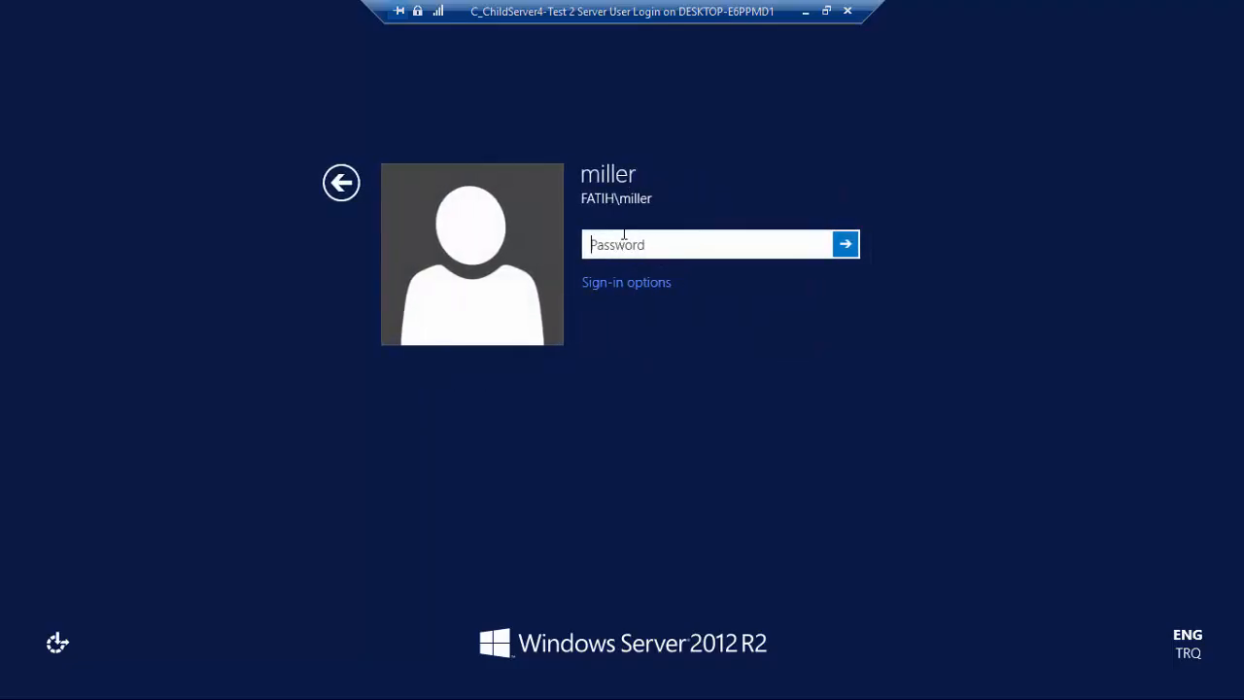
type("••")
type("••")
key("Caps_Lock")
type("•")
key("Caps_Lock")
key("Return")
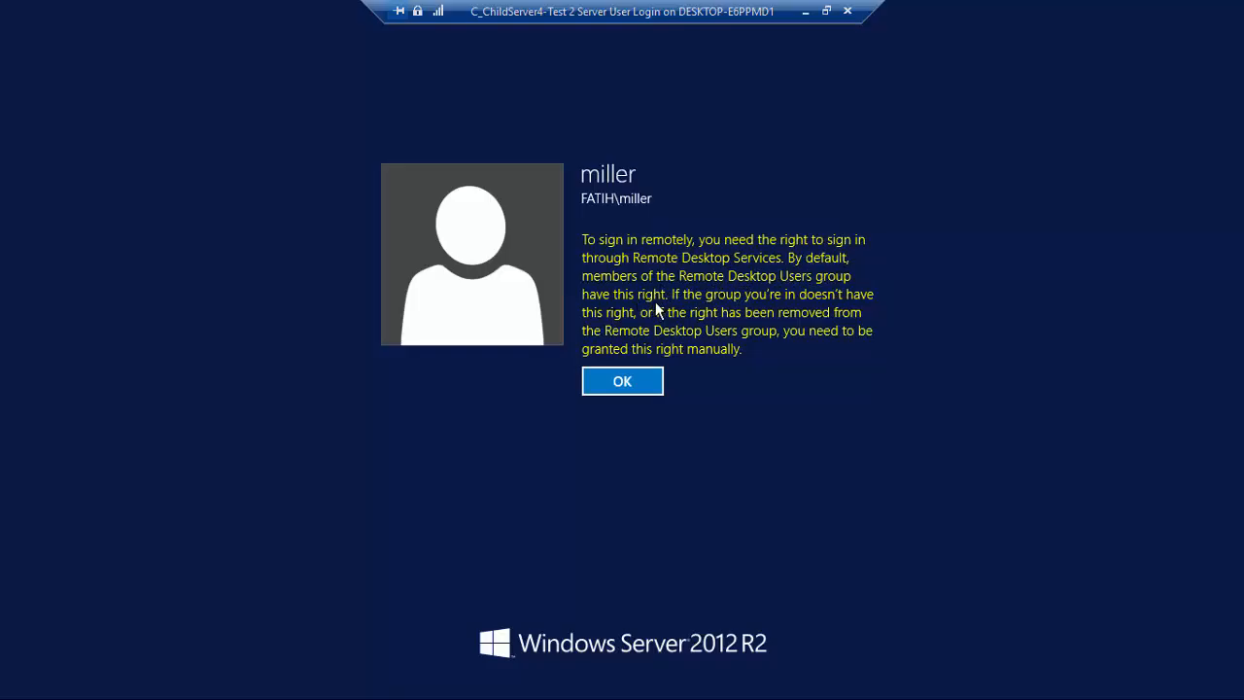
left_click(623, 381)
left_click(341, 175)
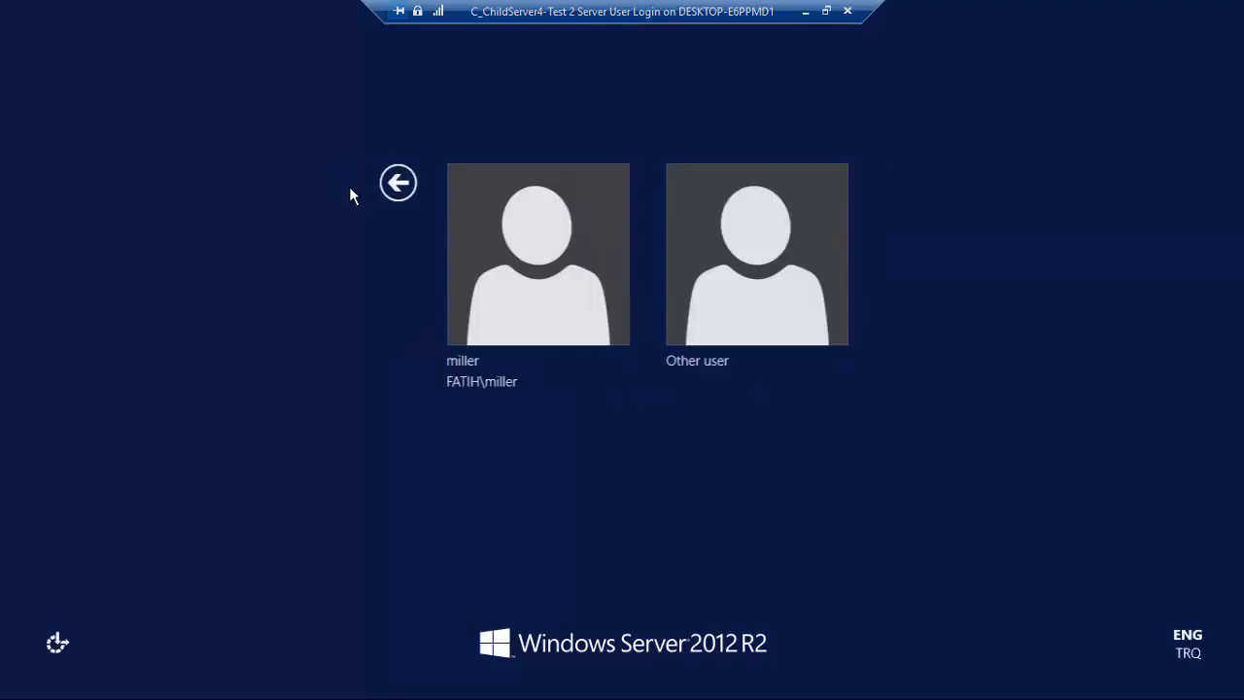
- Sign in as another user with the user name administrator and the account password
left_click(719, 266)
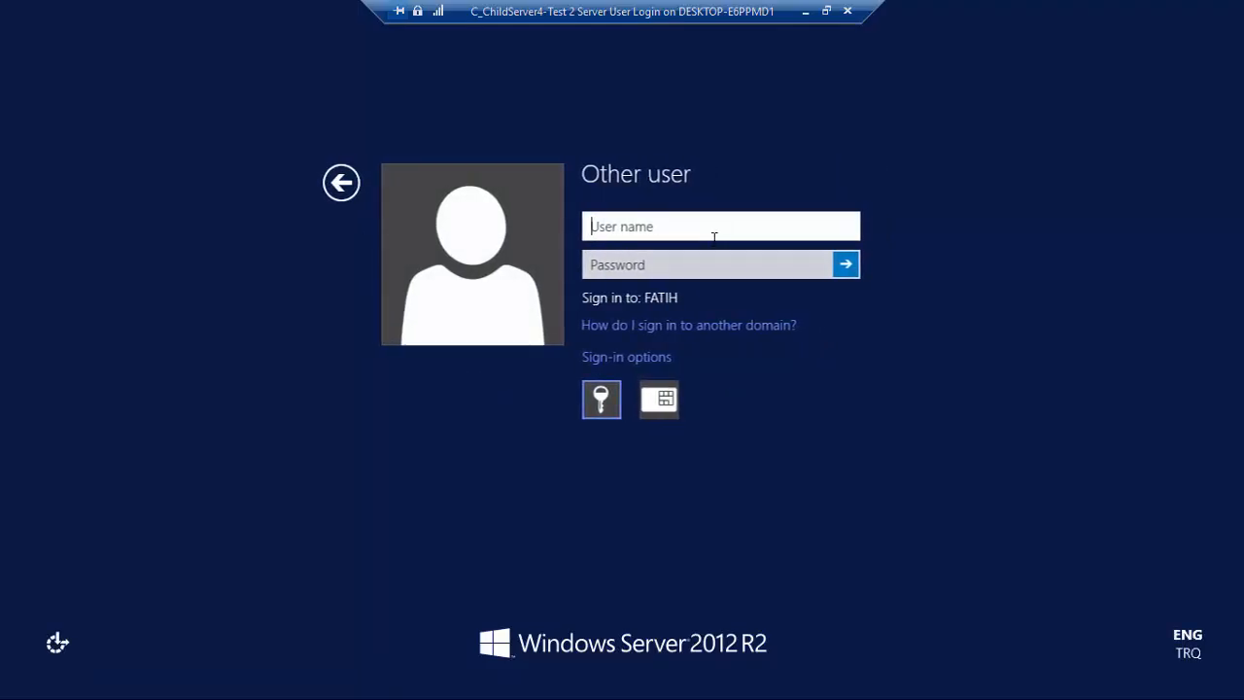
type("adm")
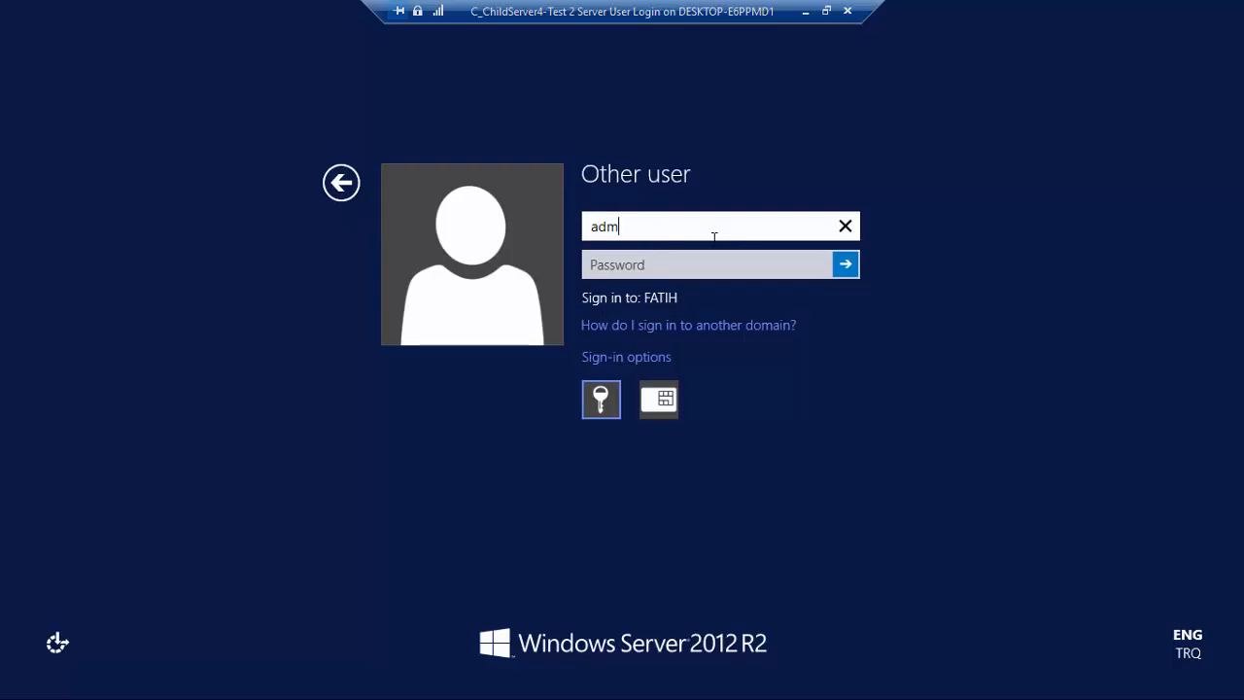
type("inistrator")
key("Tab")
type("*******")
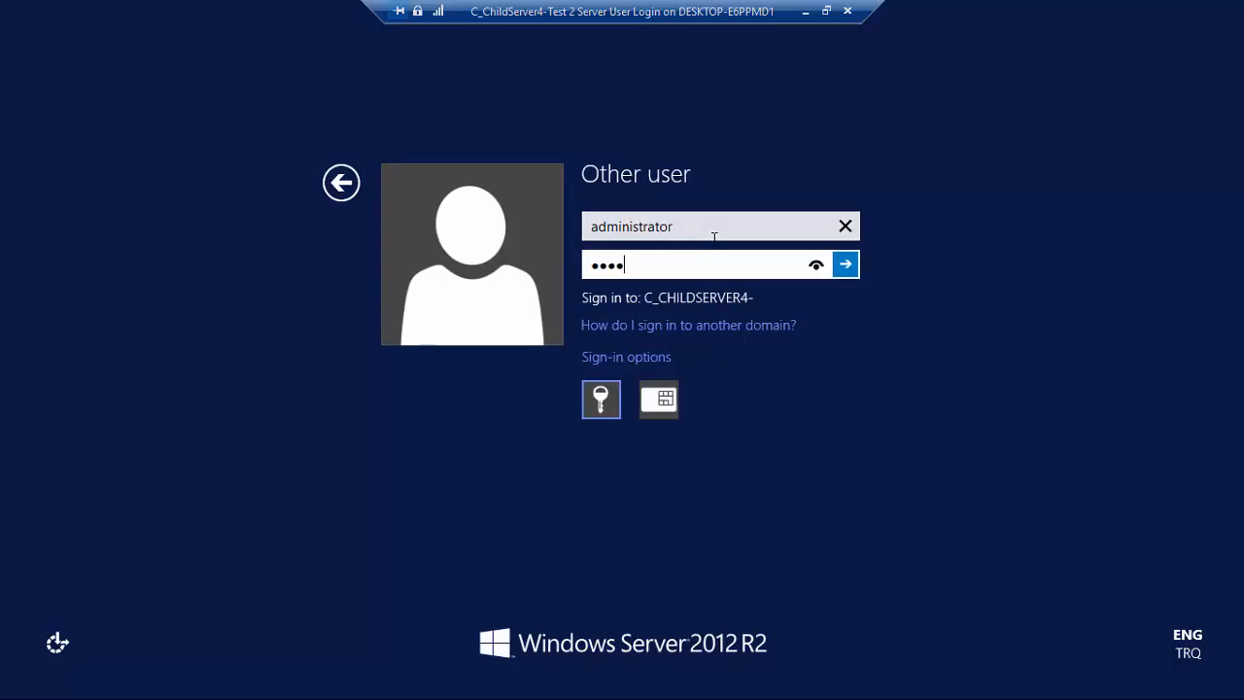
key("Caps_Lock")
key("Caps_Lock")
key("Return")
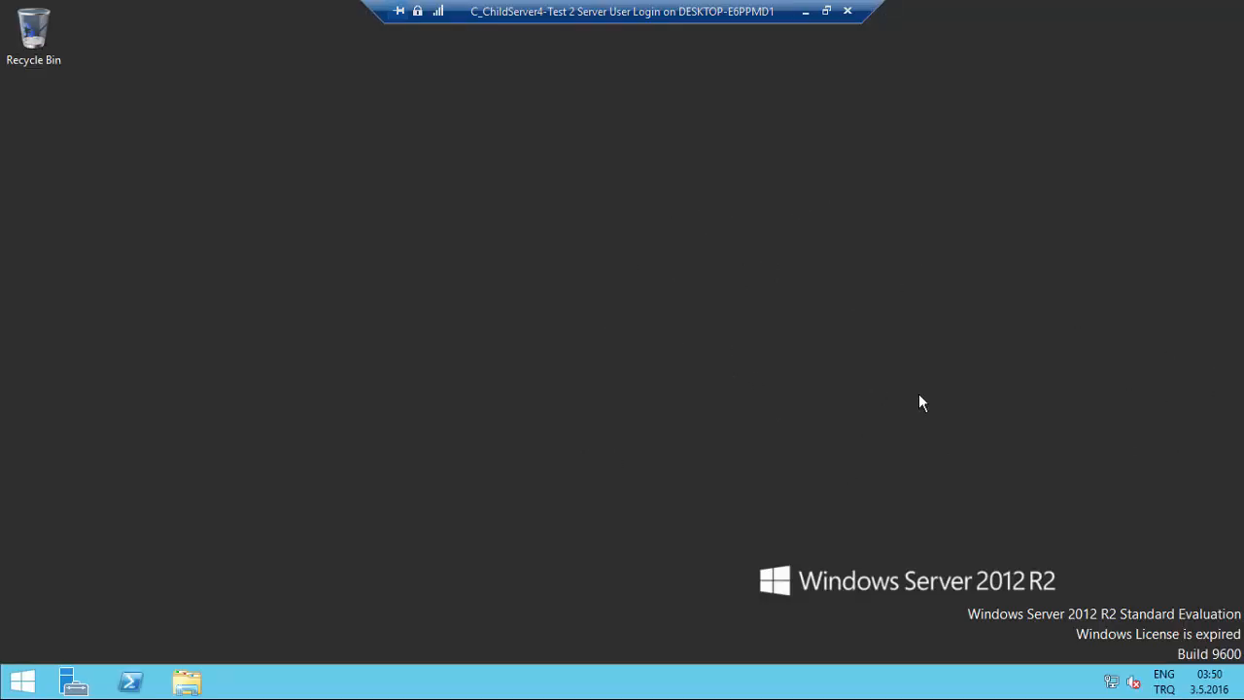
- View the server's active network in the Network and Sharing Center, then close the window
right_click(1113, 681)
left_click(1114, 669)
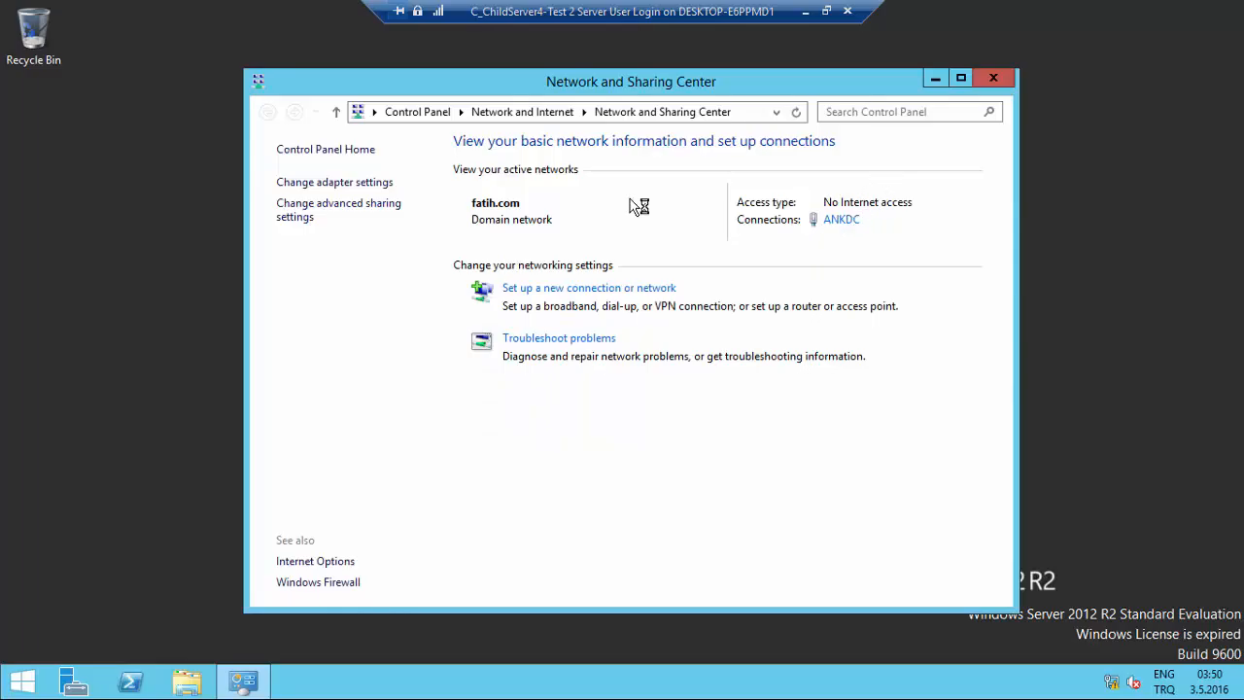
left_click(995, 79)
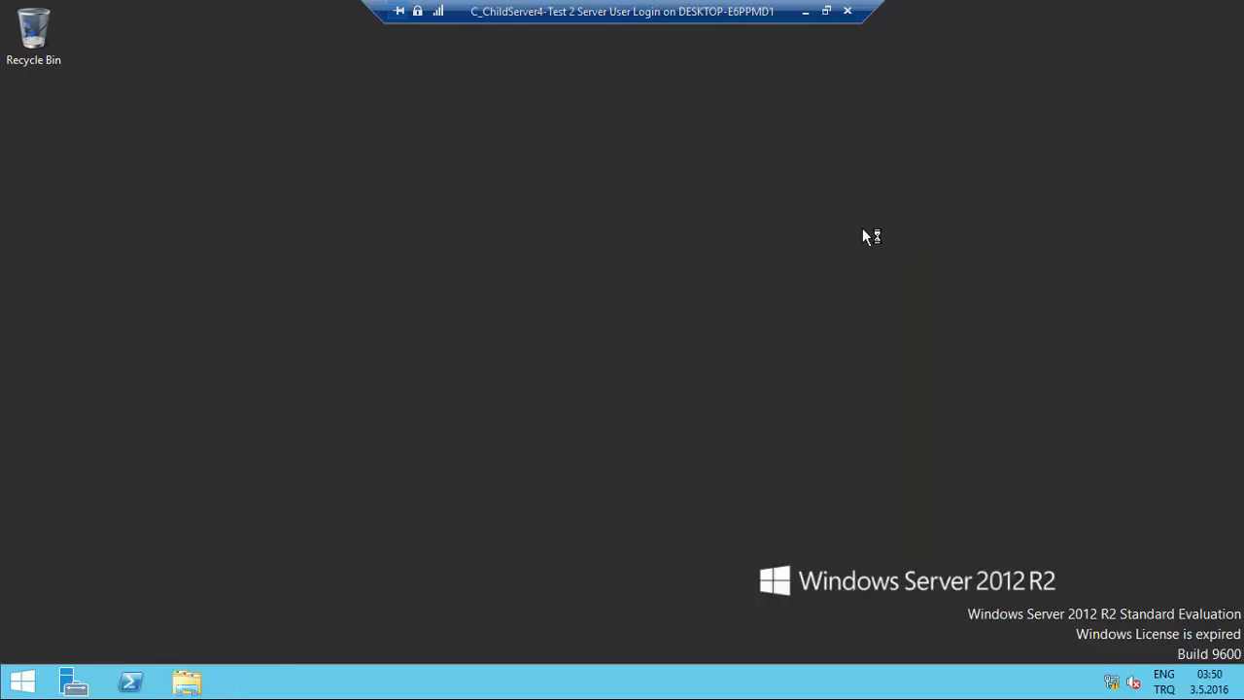
- Ping 192.168.1.1 and 192.168.1.3 from a command prompt, then close the prompt
key("super+r")
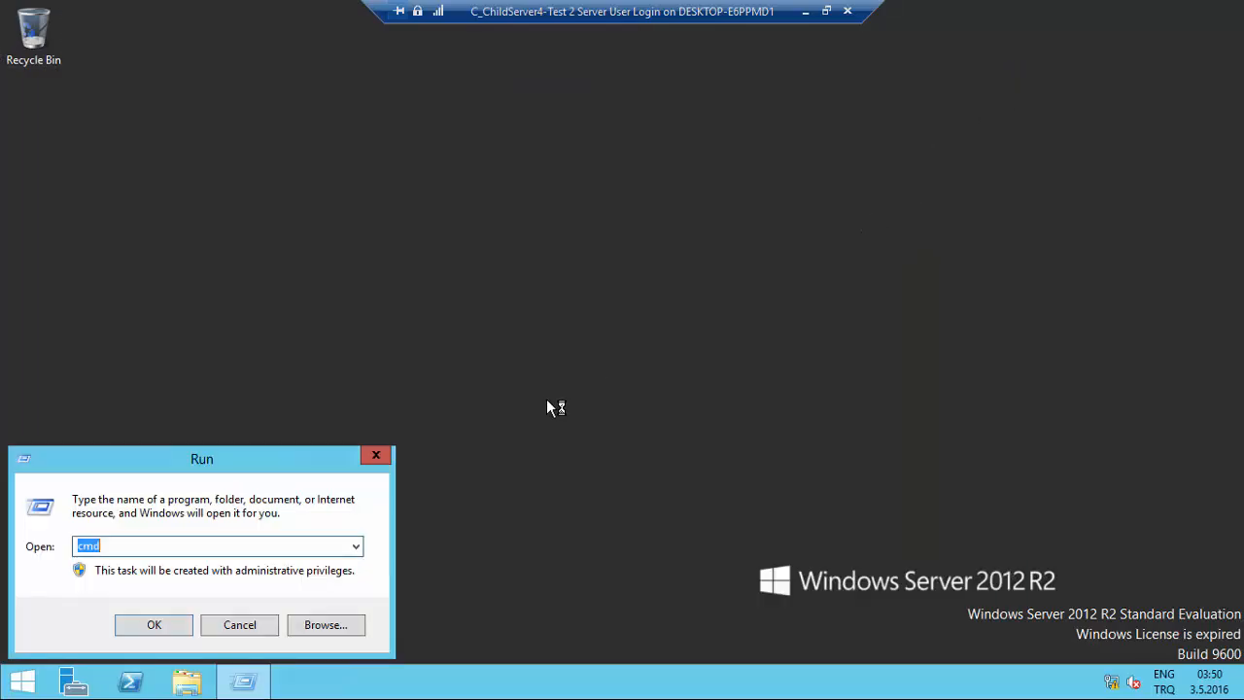
key("Return")
type("pi")
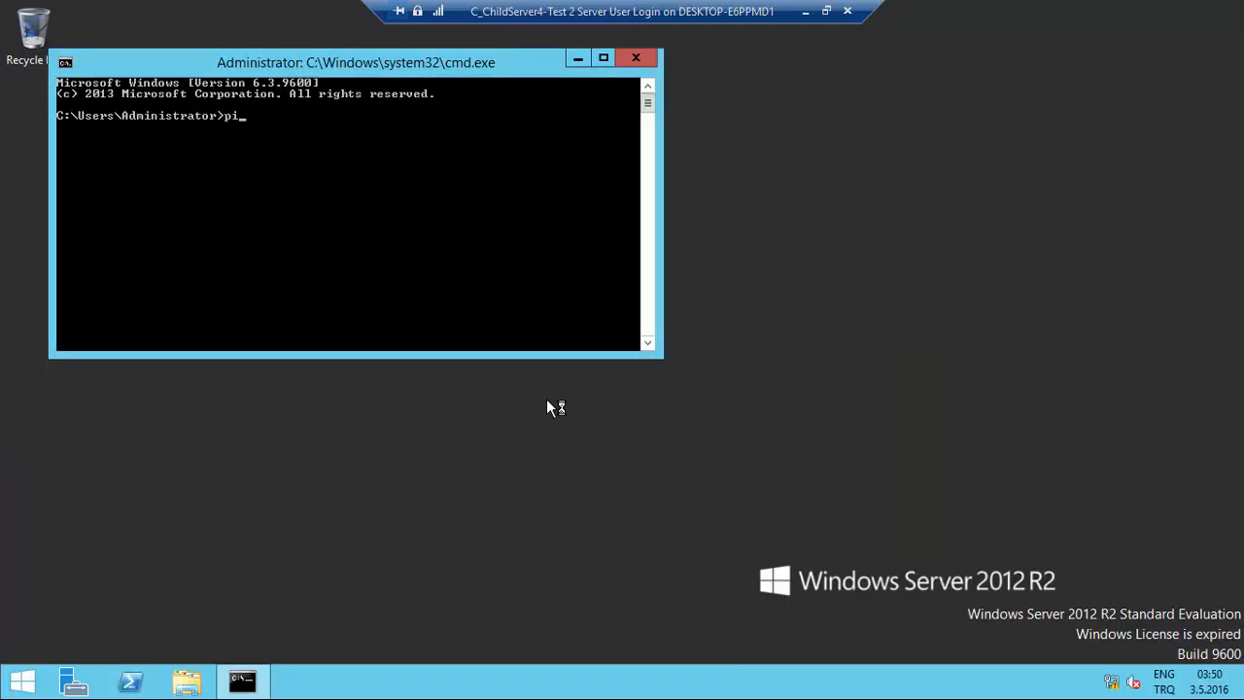
type("ng 192.168.1.1")
key("Return")
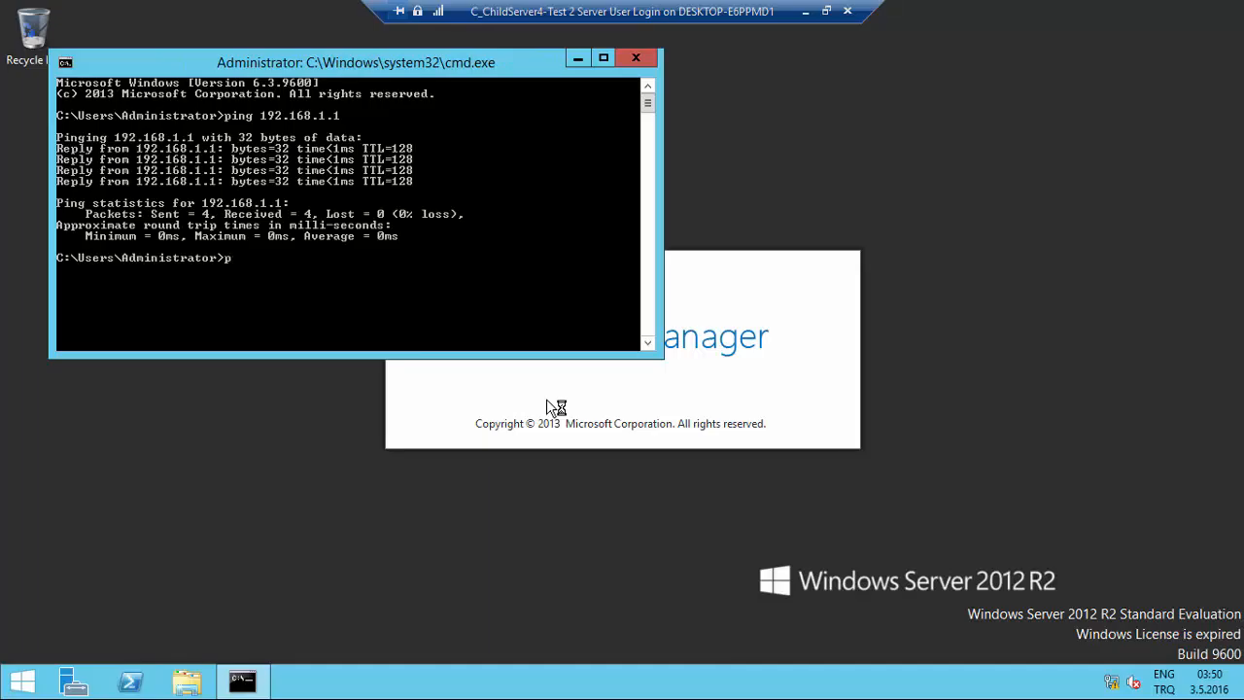
type("ing 192.168.1.3")
key("Return")
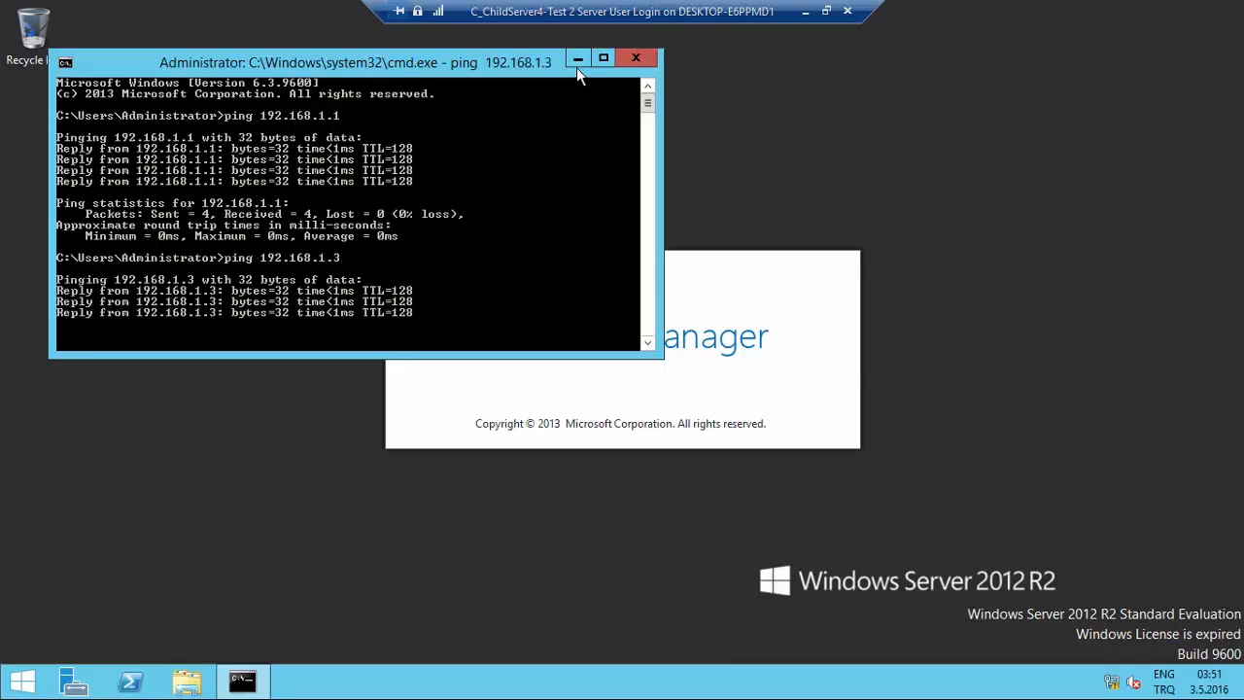
left_click(636, 59)
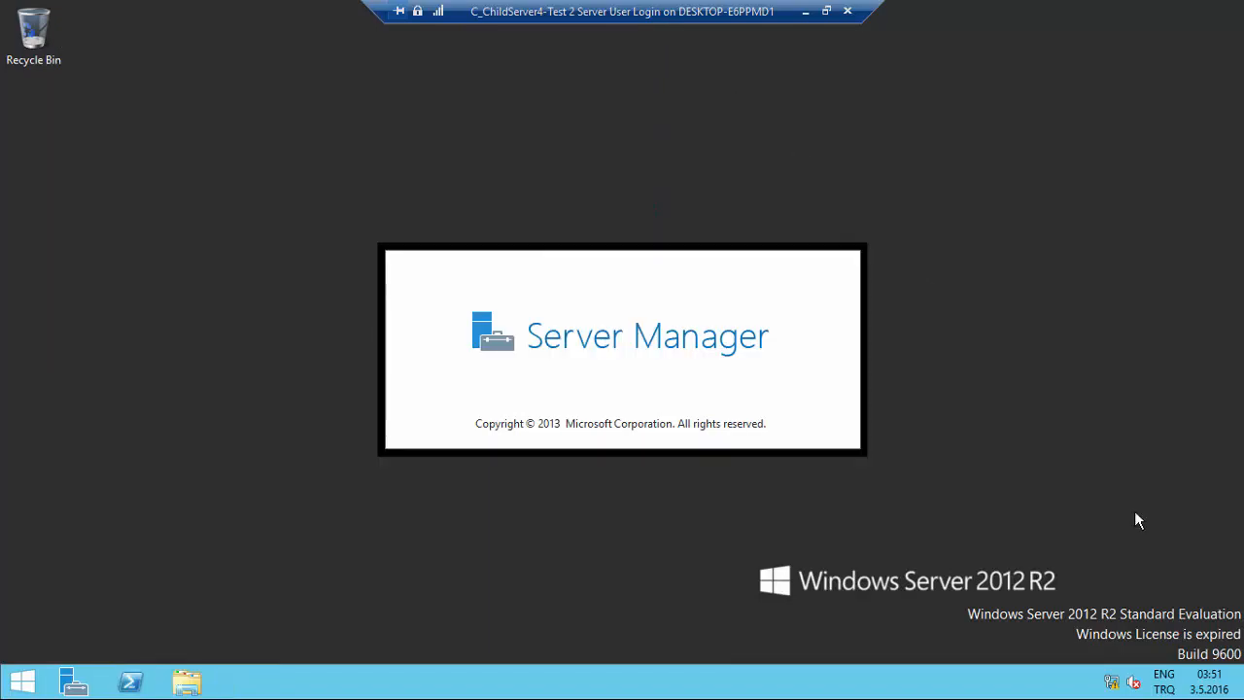
- In the advanced sharing settings, turn on network discovery for the Domain and Private profiles
right_click(1113, 681)
left_click(1127, 669)
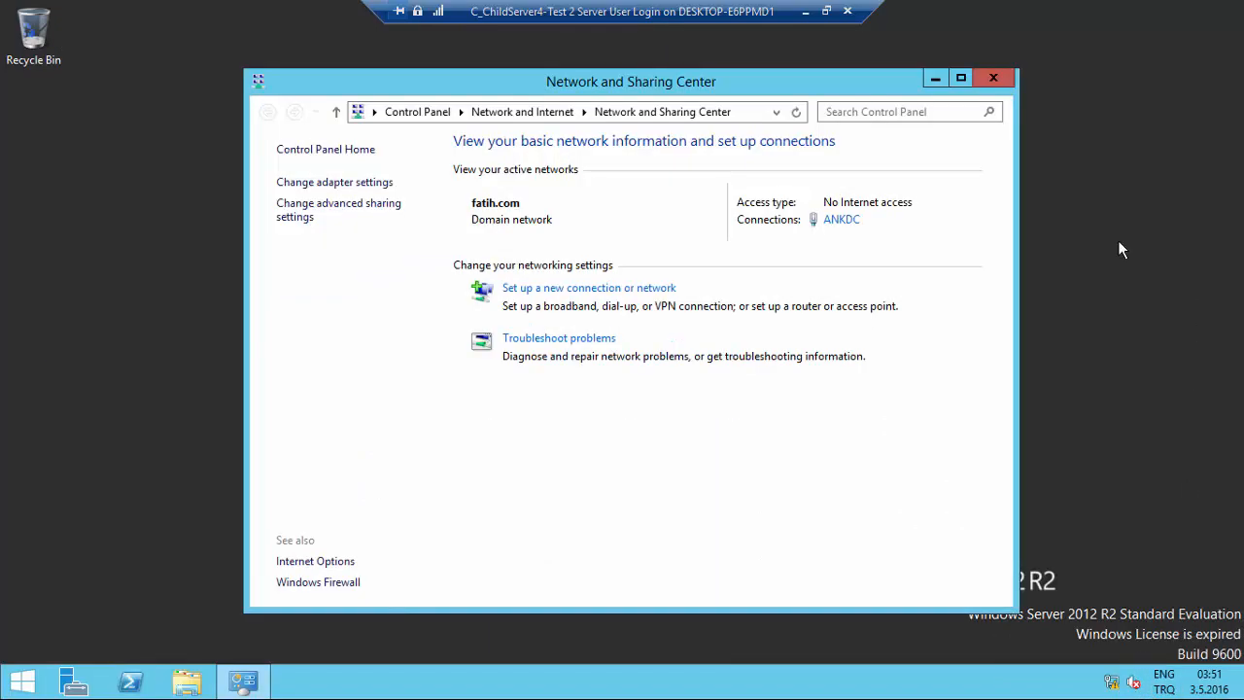
left_click(367, 216)
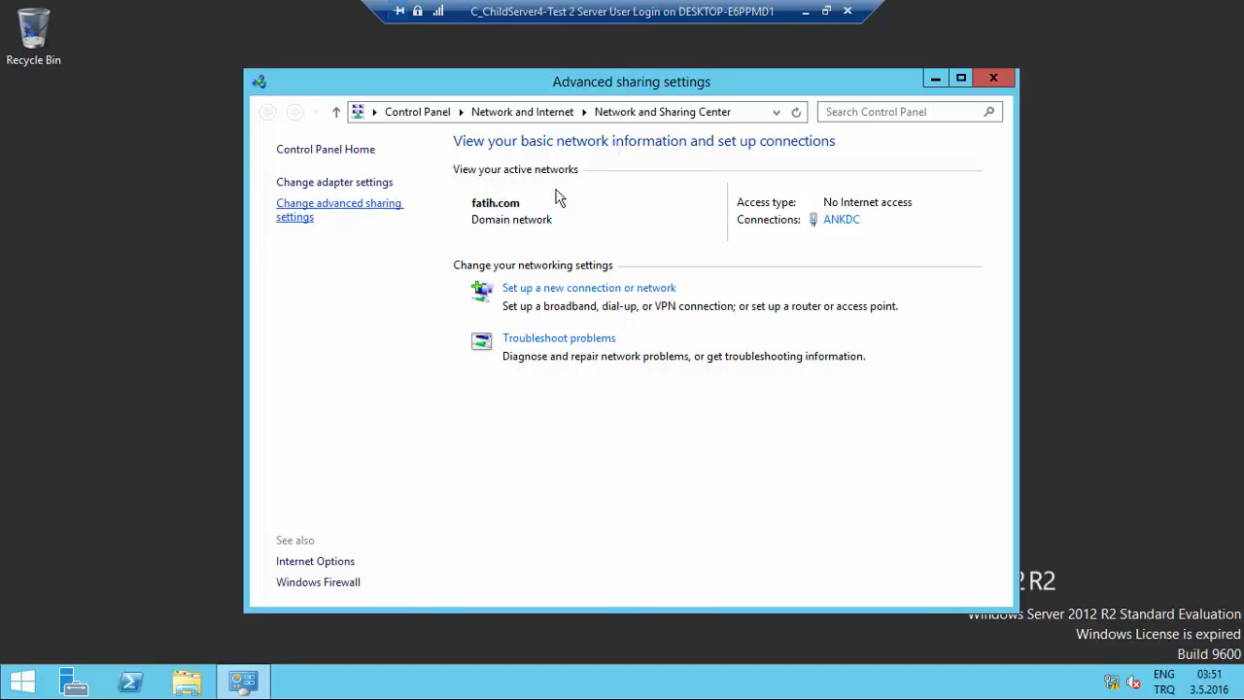
left_click(440, 373)
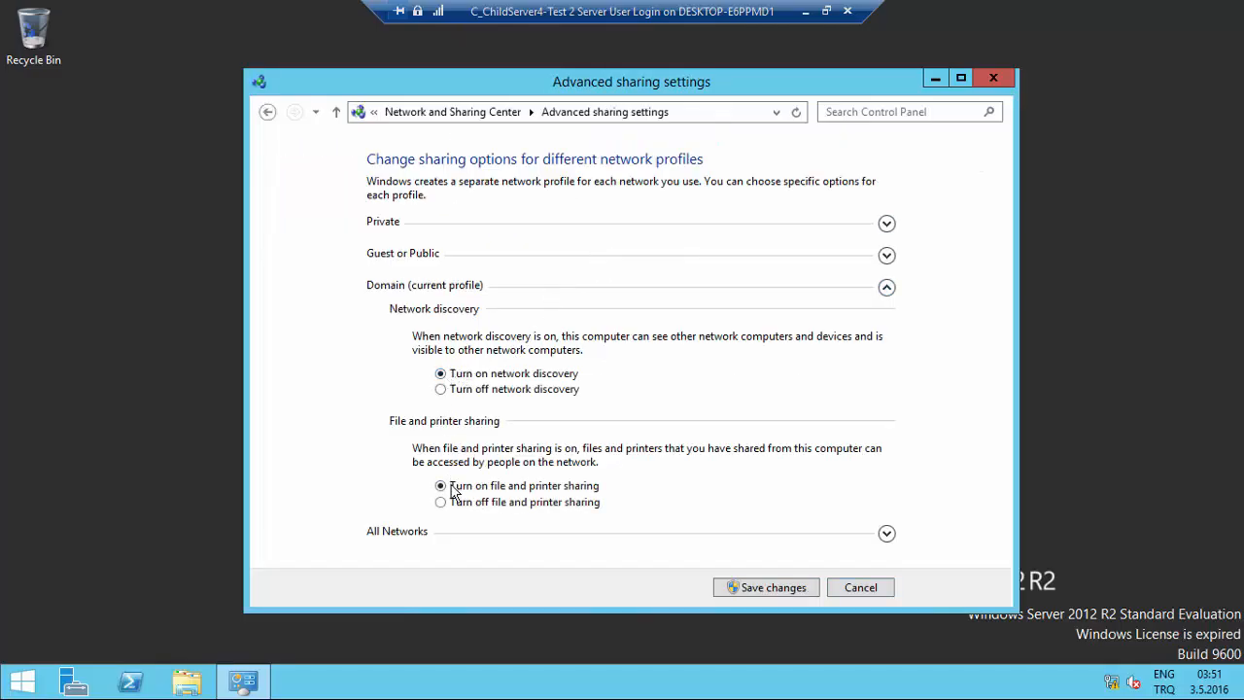
left_click(886, 224)
left_click(441, 309)
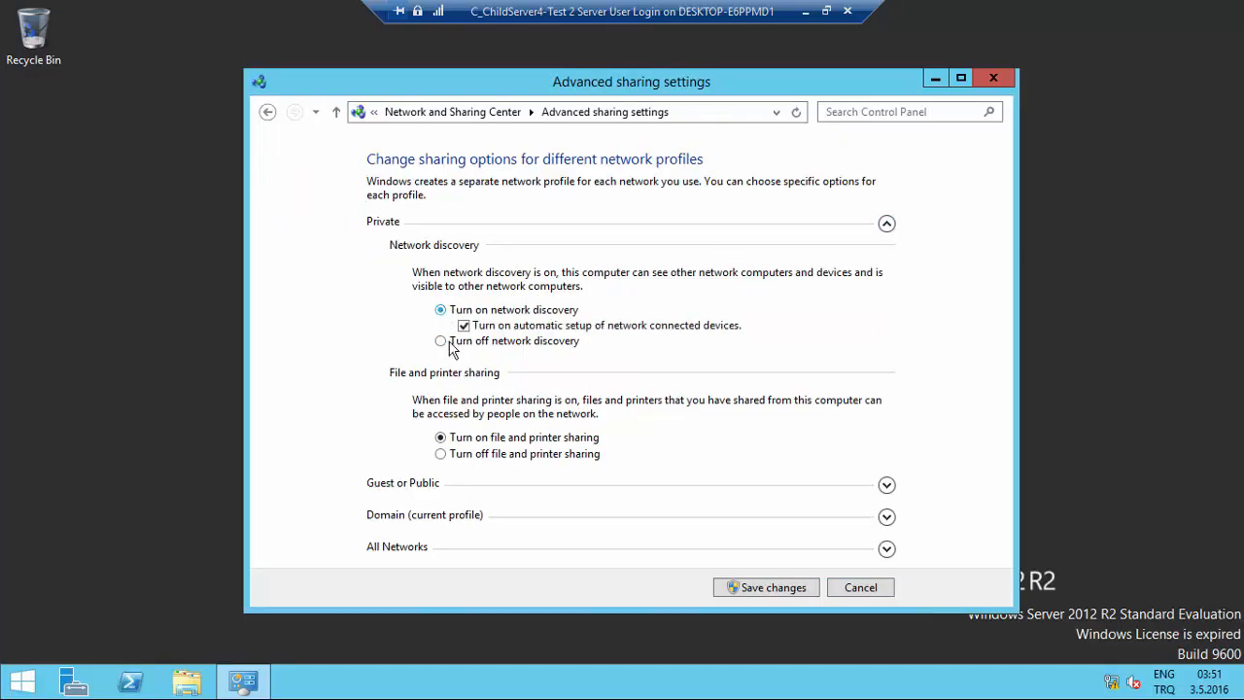
- Review the sharing options for the Domain profile and All Networks, save the changes, and close the Network and Sharing Center
left_click(887, 516)
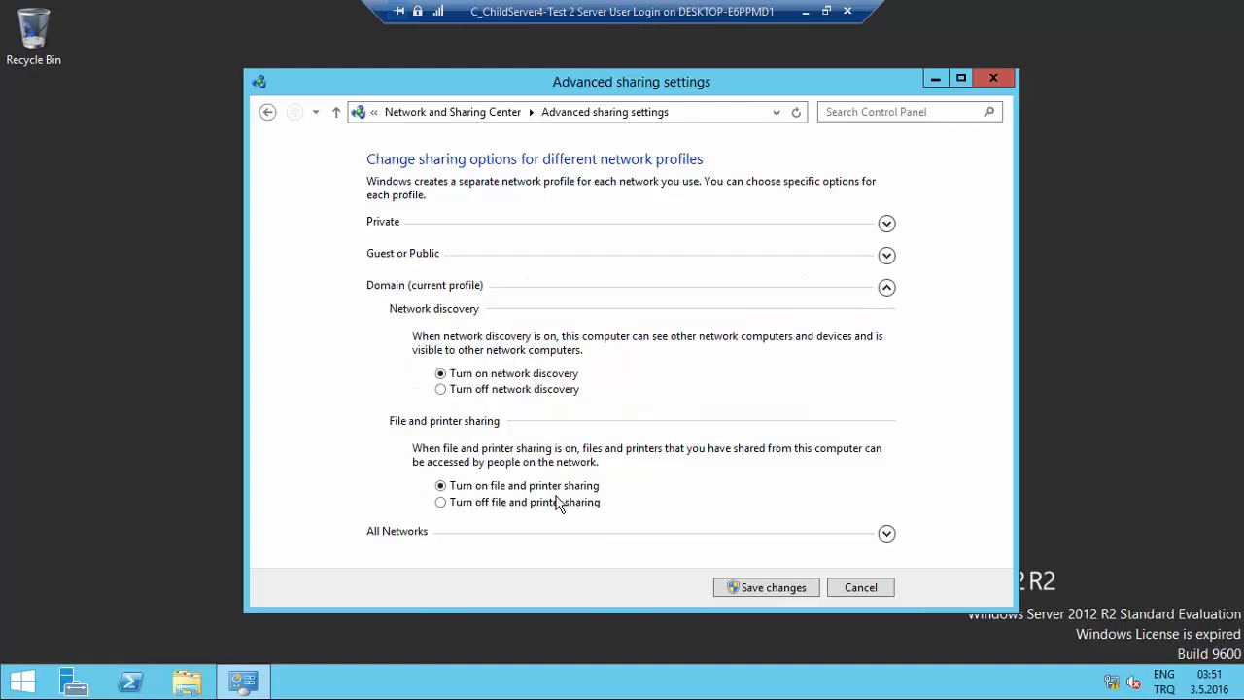
left_click(888, 540)
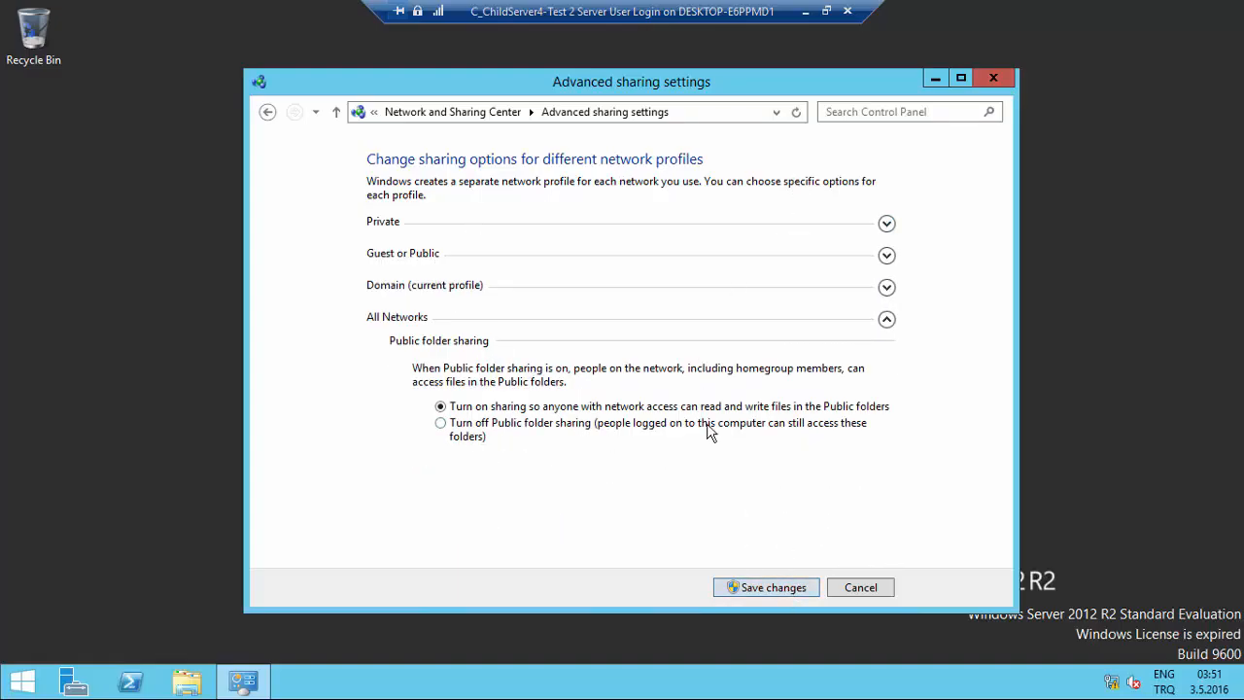
left_click(751, 586)
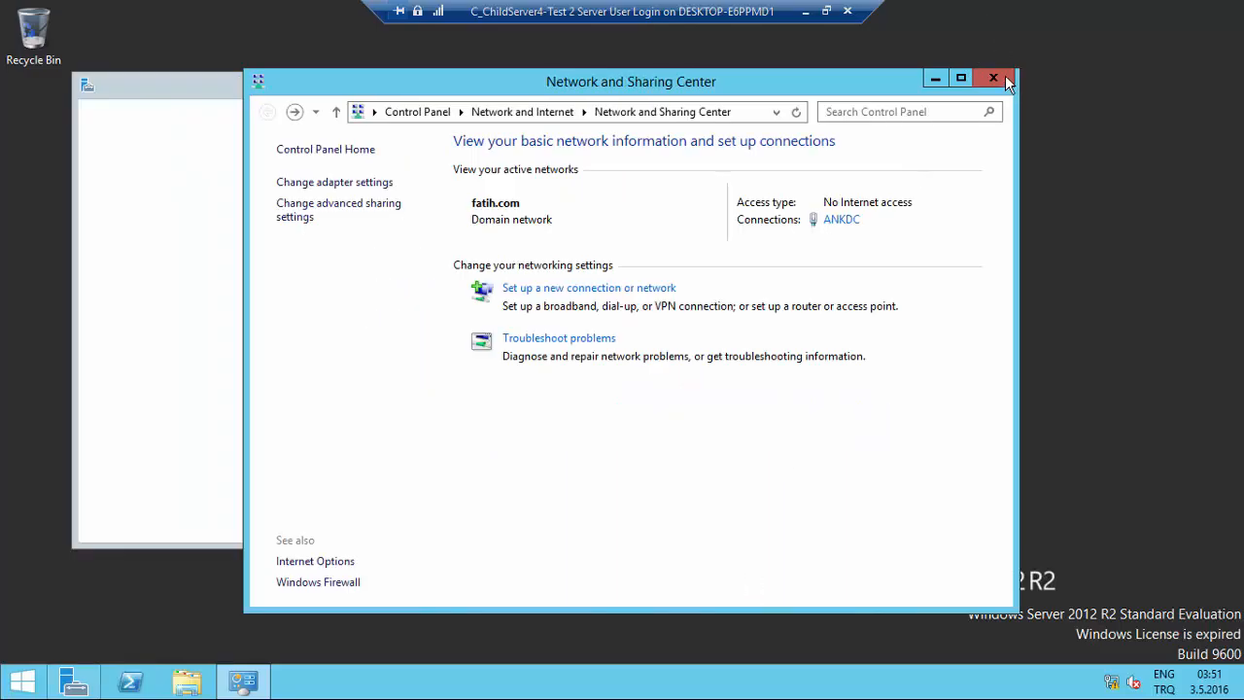
left_click(994, 80)
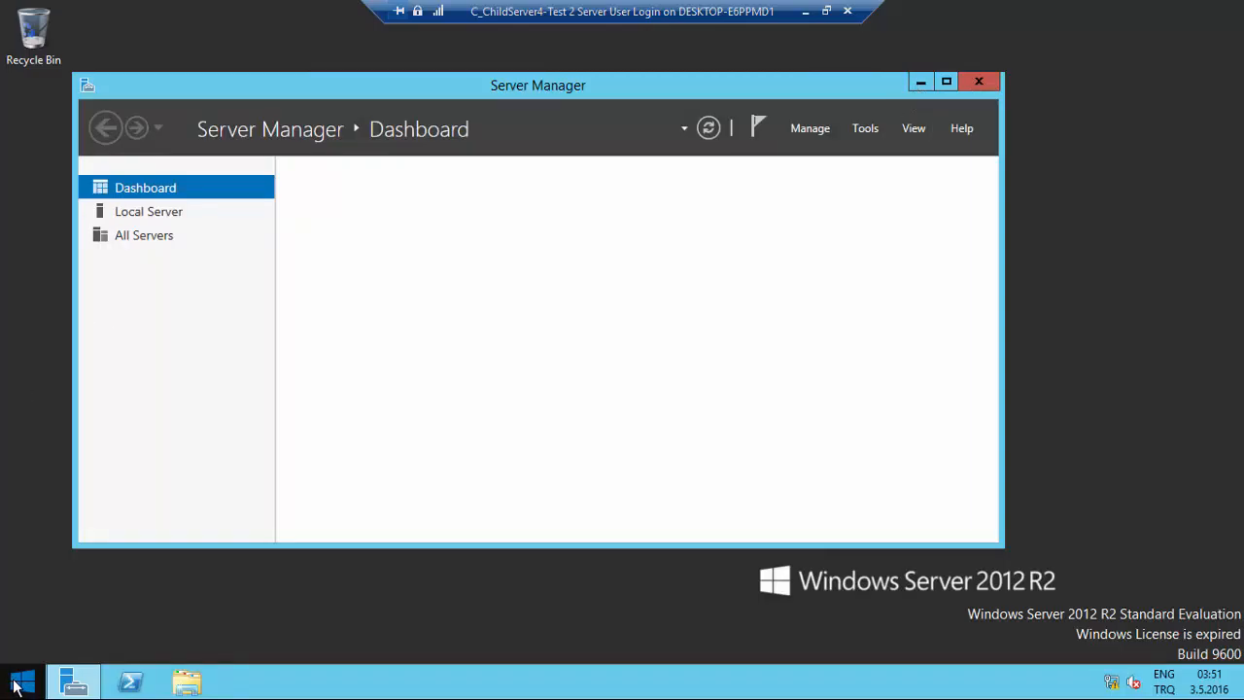
- Sign out of the administrator session on C_ChildServer4
key("super")
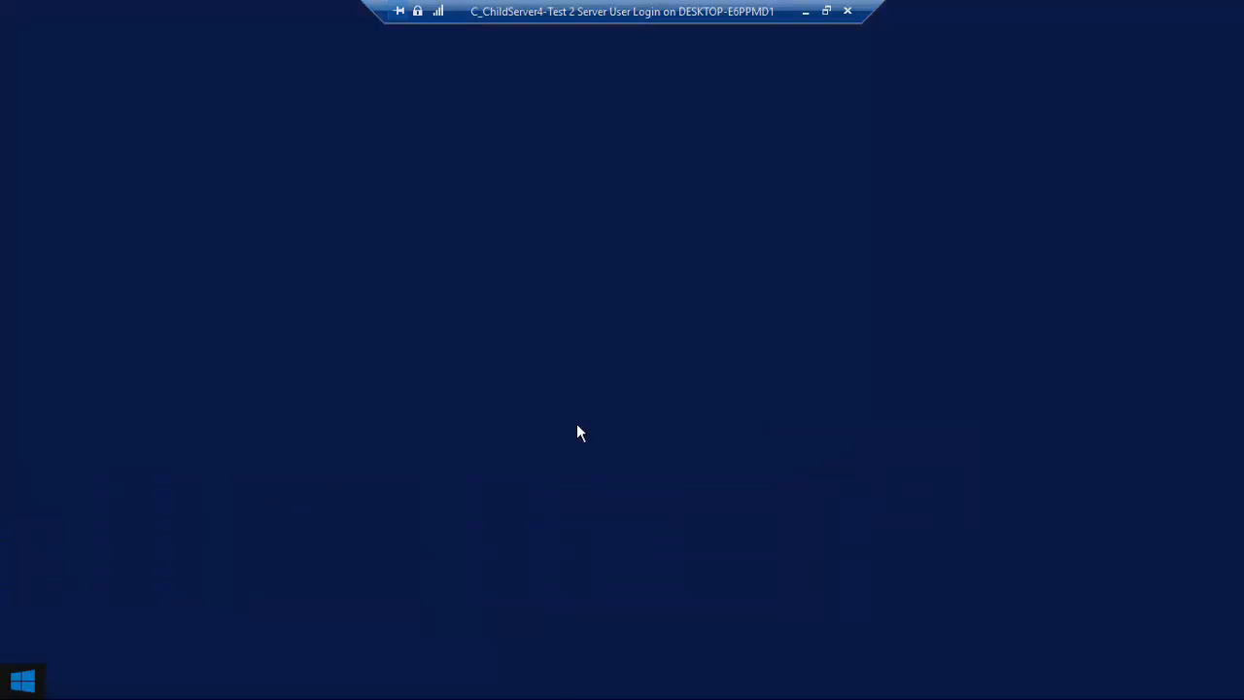
left_click(184, 589)
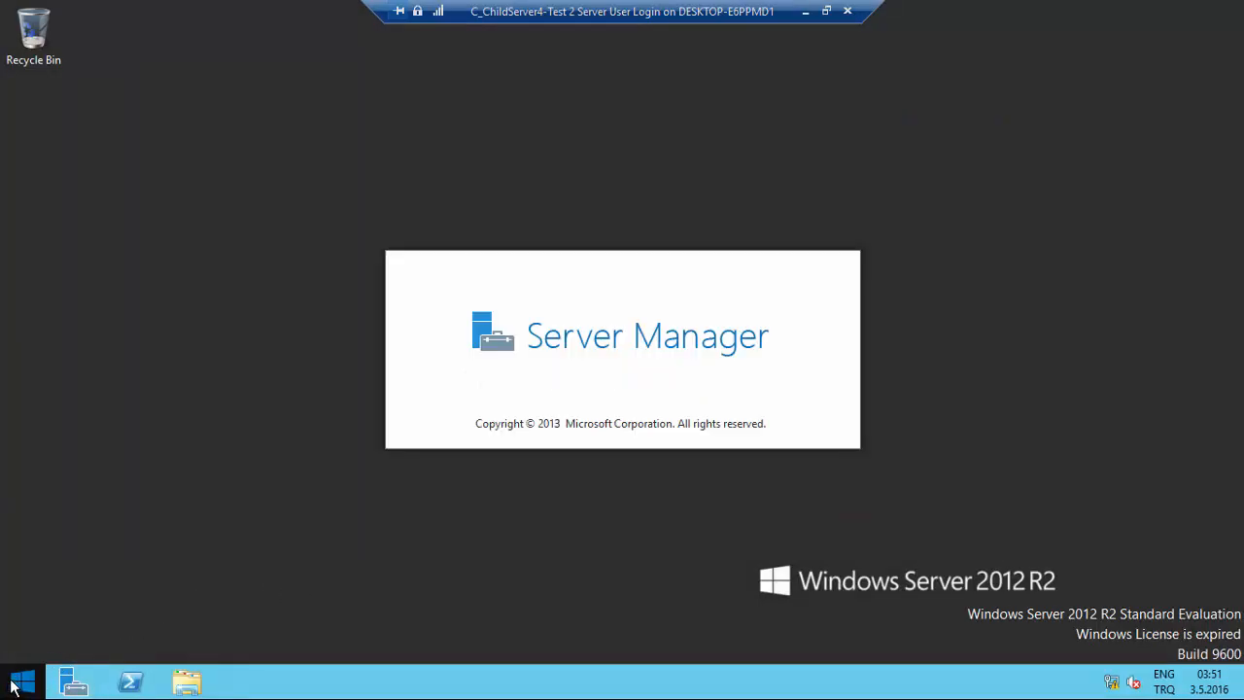
right_click(17, 685)
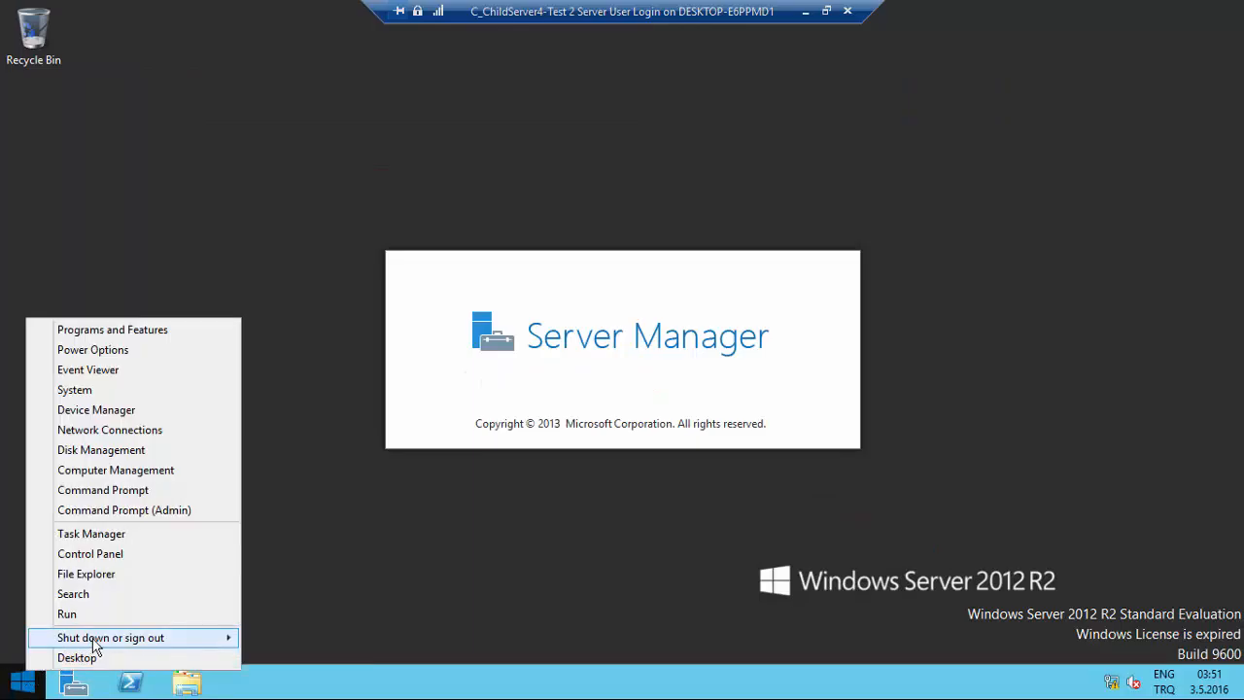
mouse_move(93, 639)
left_click(299, 599)
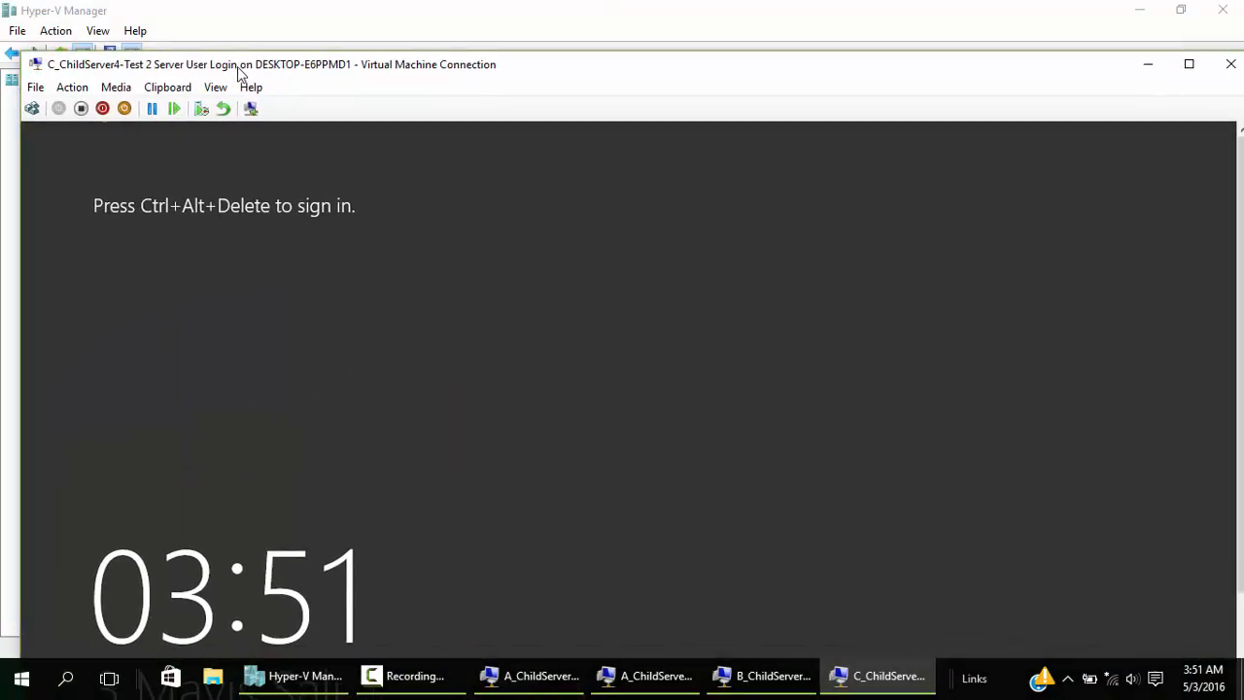
- Send Ctrl+Alt+Delete to the C_ChildServer4 virtual machine and expand its connection window to full screen
left_click_drag(238, 69, 282, 69)
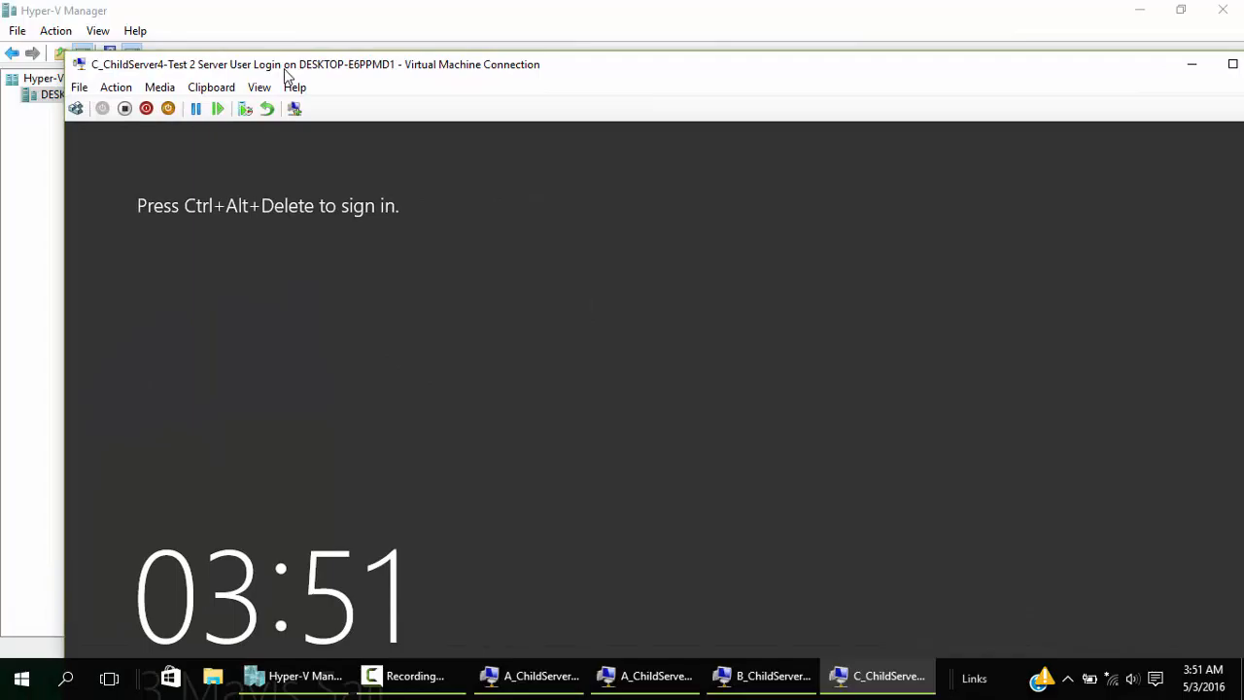
left_click(116, 87)
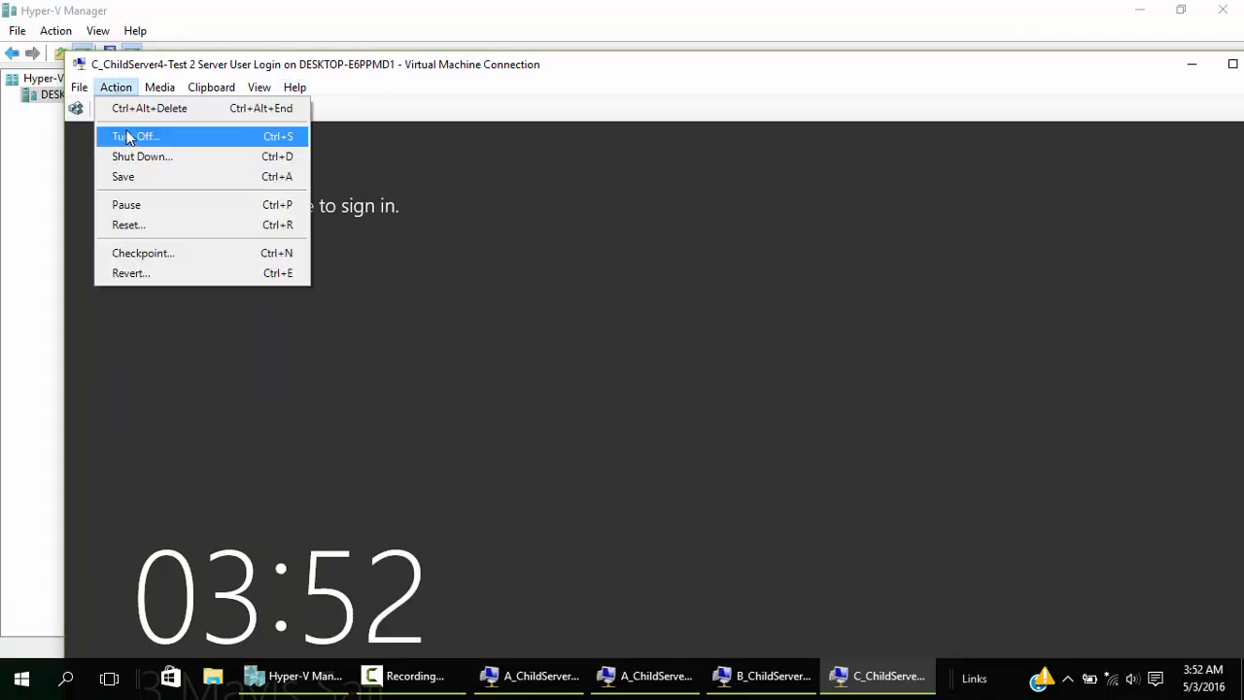
left_click(115, 107)
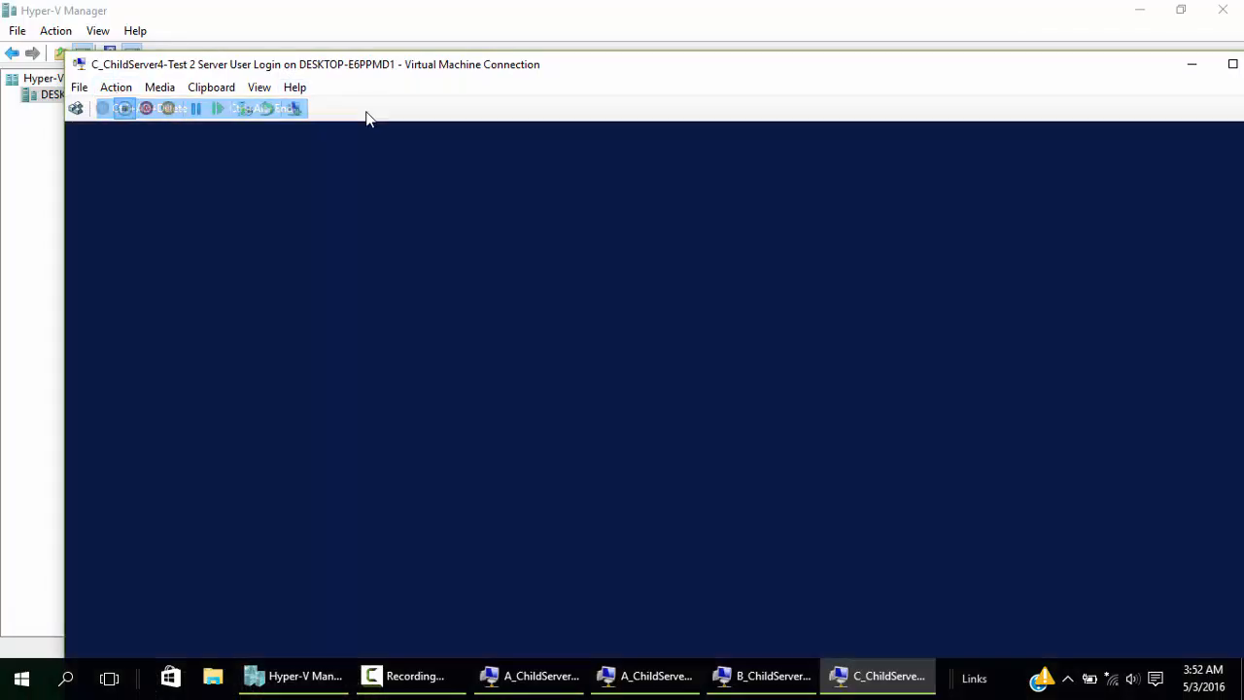
left_click(1233, 64)
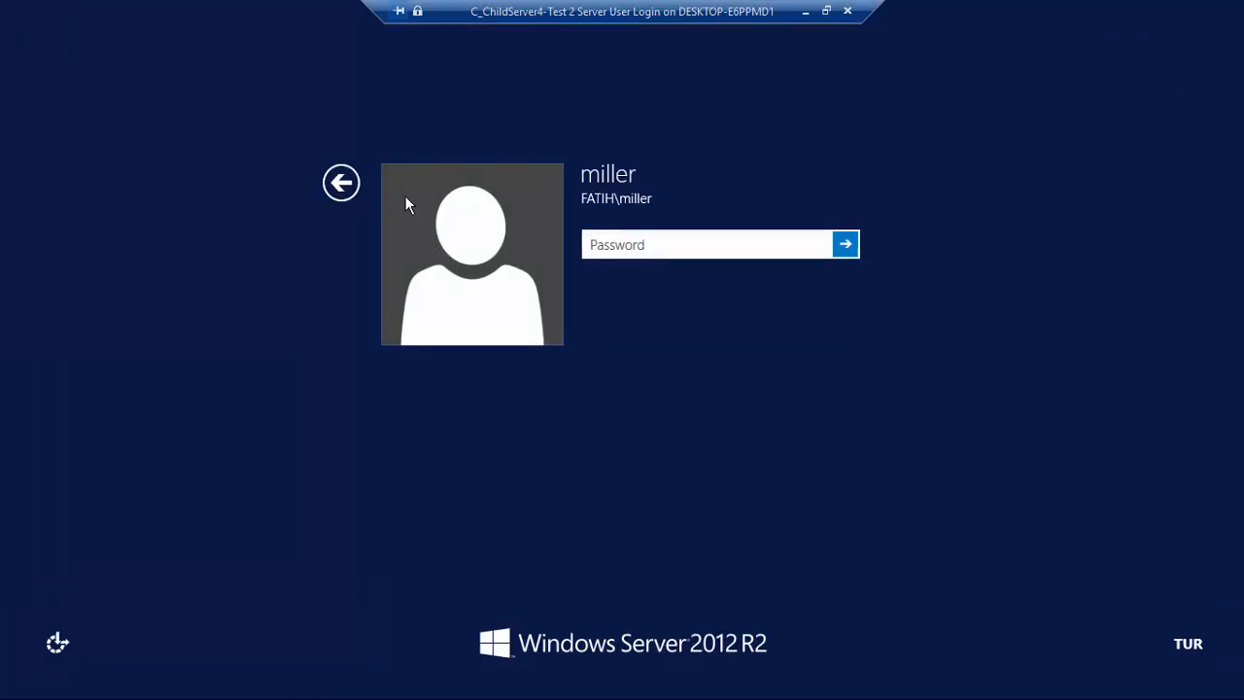
- Sign in as another user with the first test user's domain user name and the account password
left_click(350, 192)
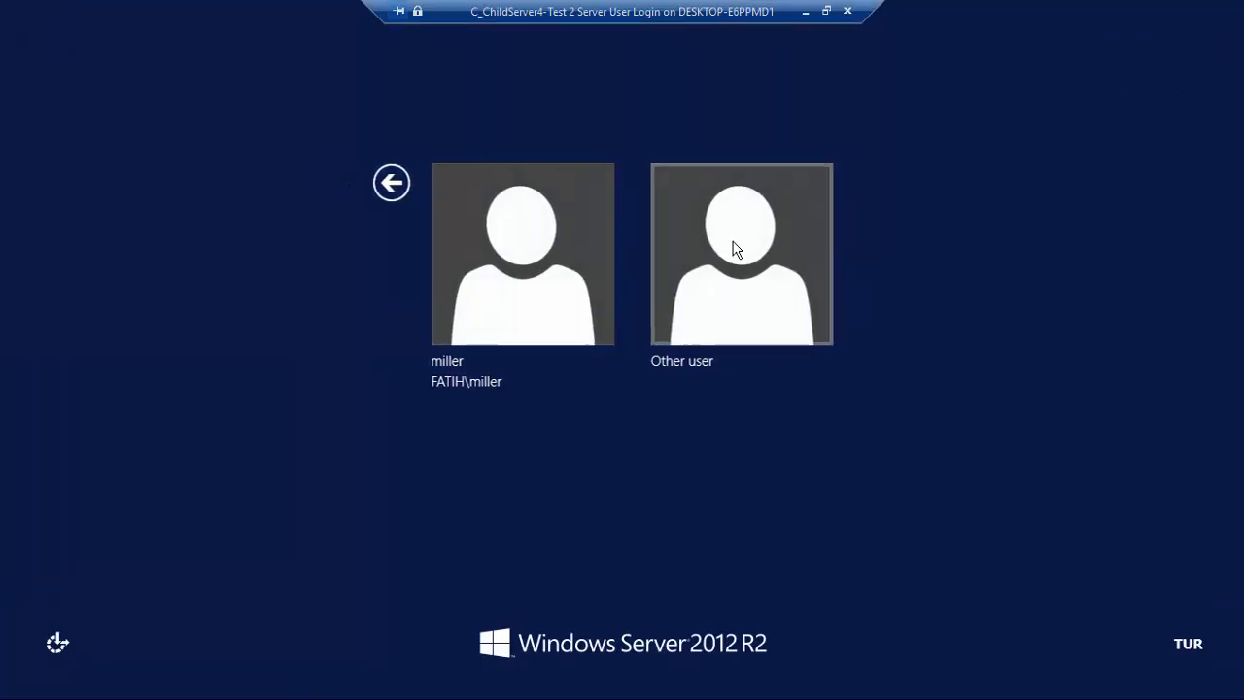
left_click(736, 250)
type("alex")
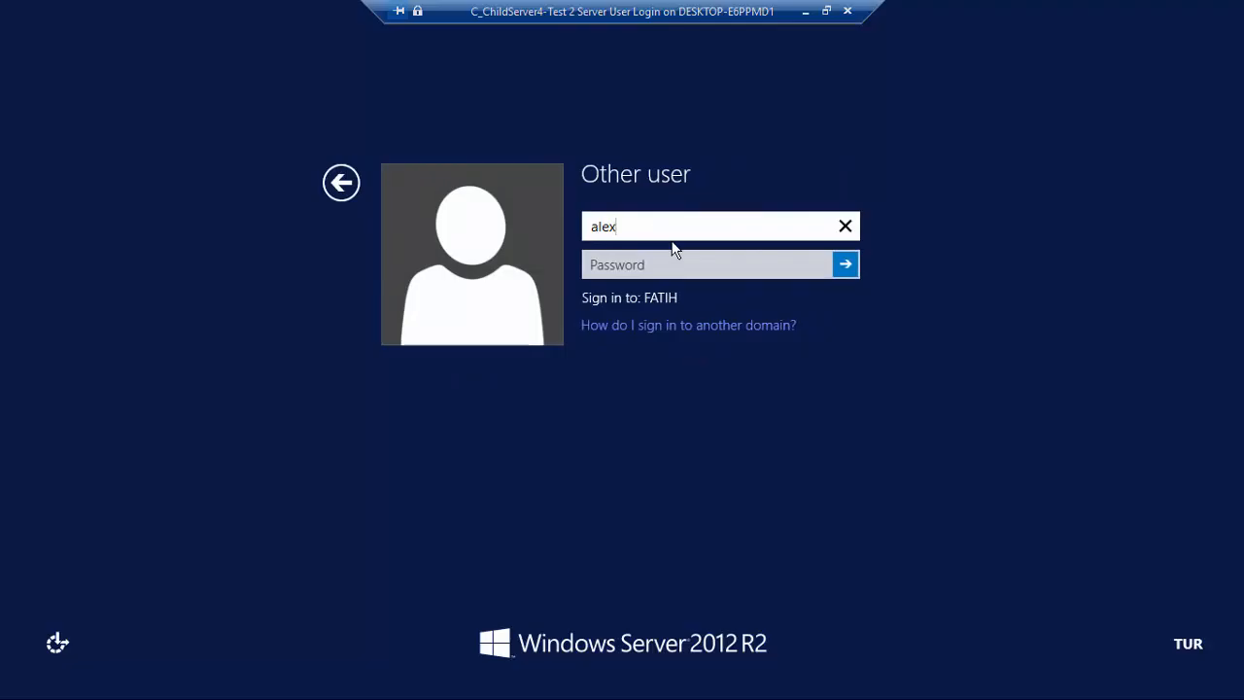
key("Tab")
type("•••••••")
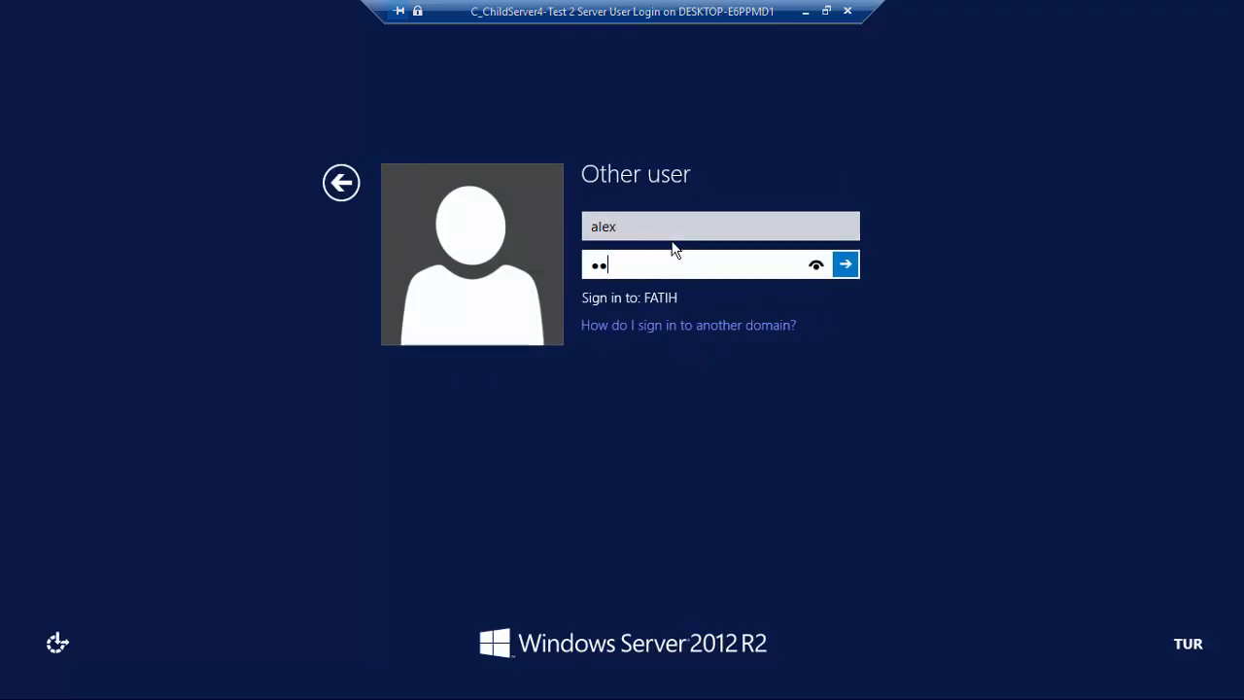
key("Caps_Lock")
type("•")
key("Caps_Lock")
key("Return")
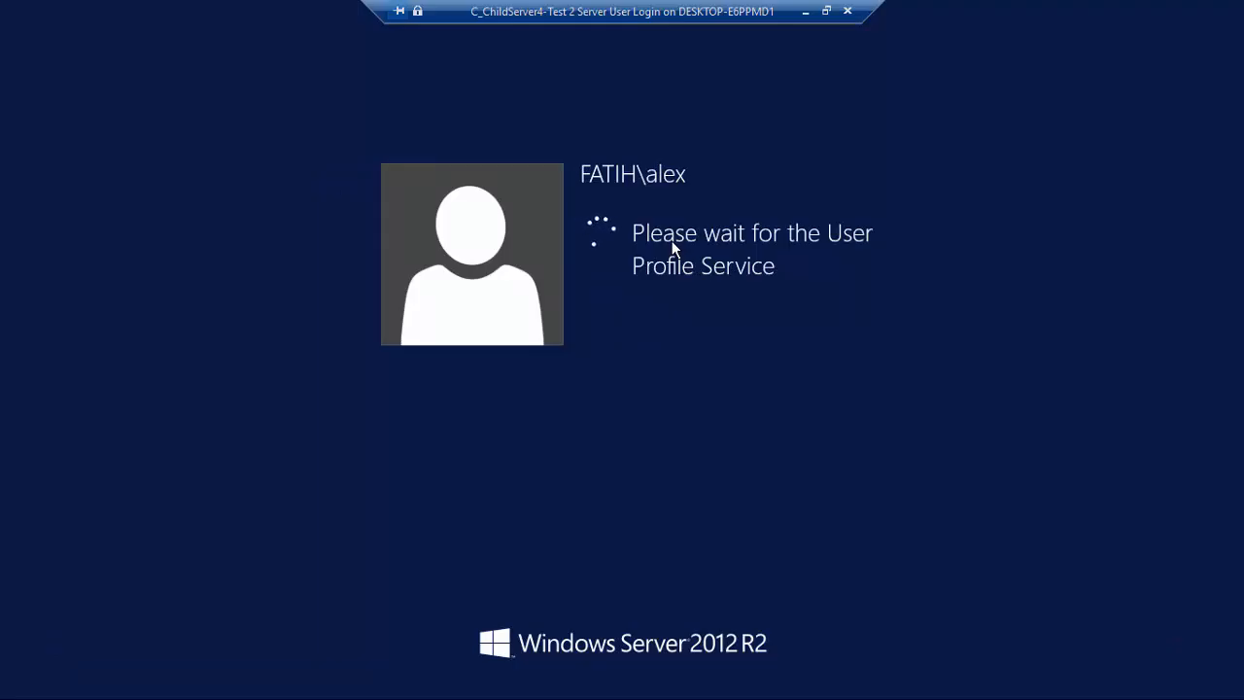
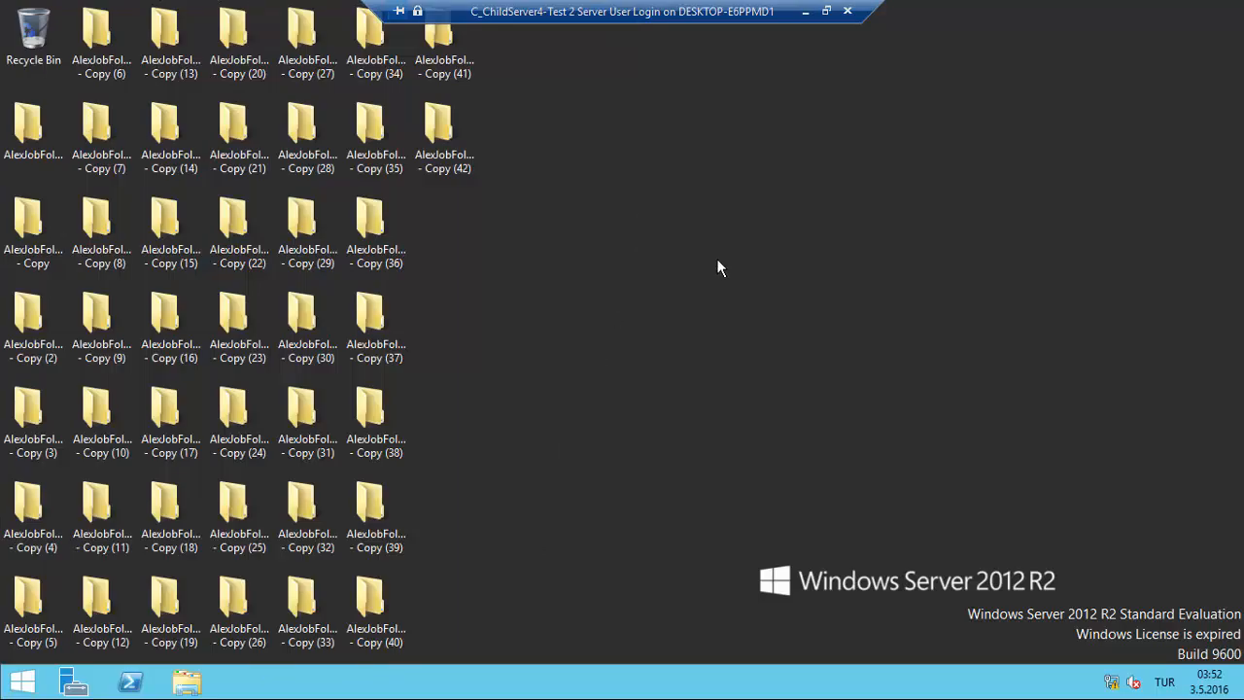
- Sign the first test user out of the server
right_click(19, 684)
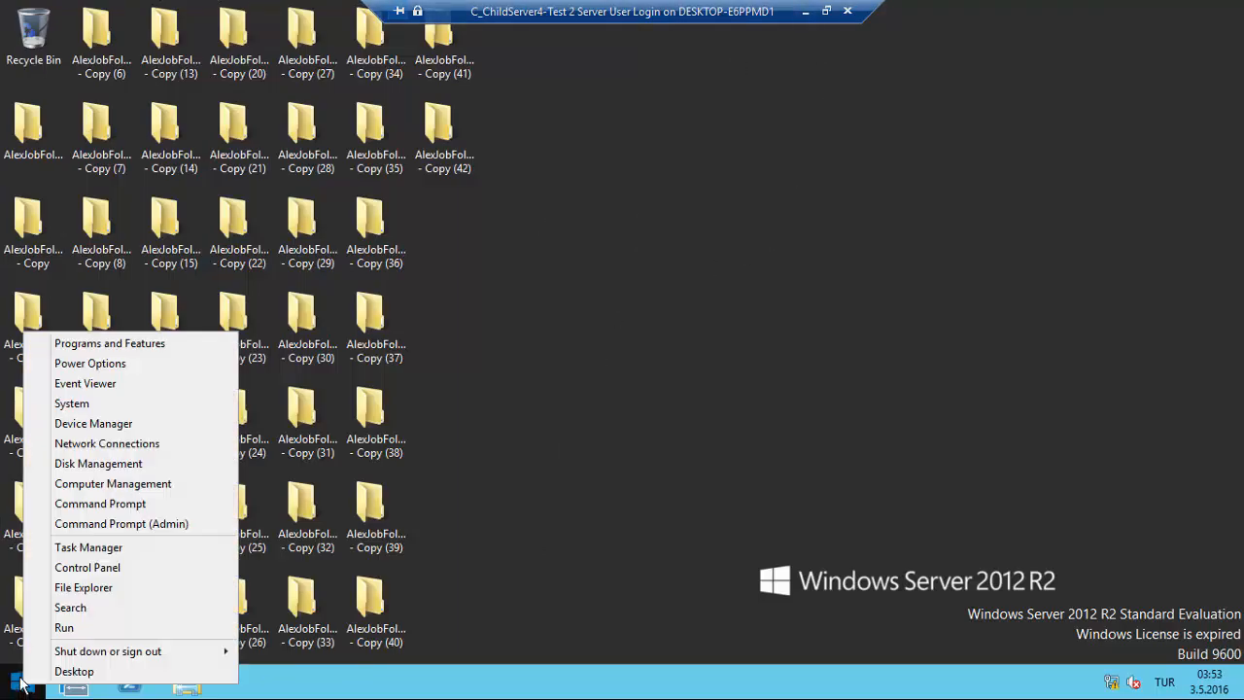
mouse_move(135, 660)
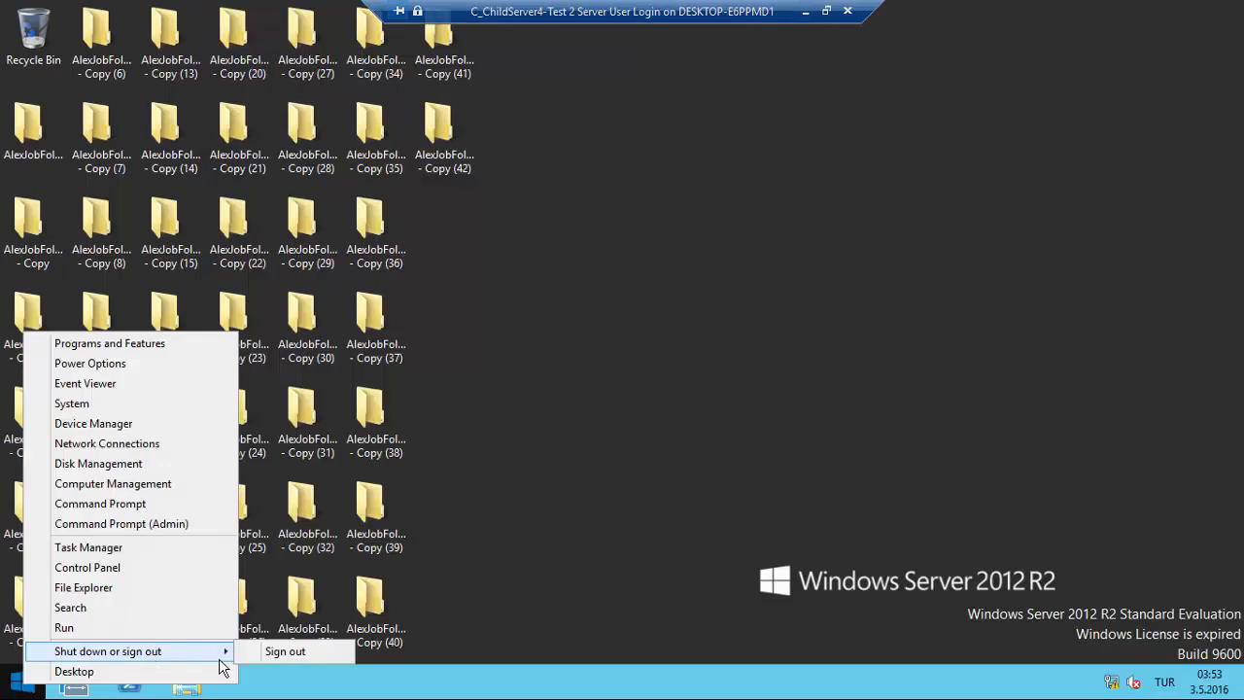
left_click(270, 651)
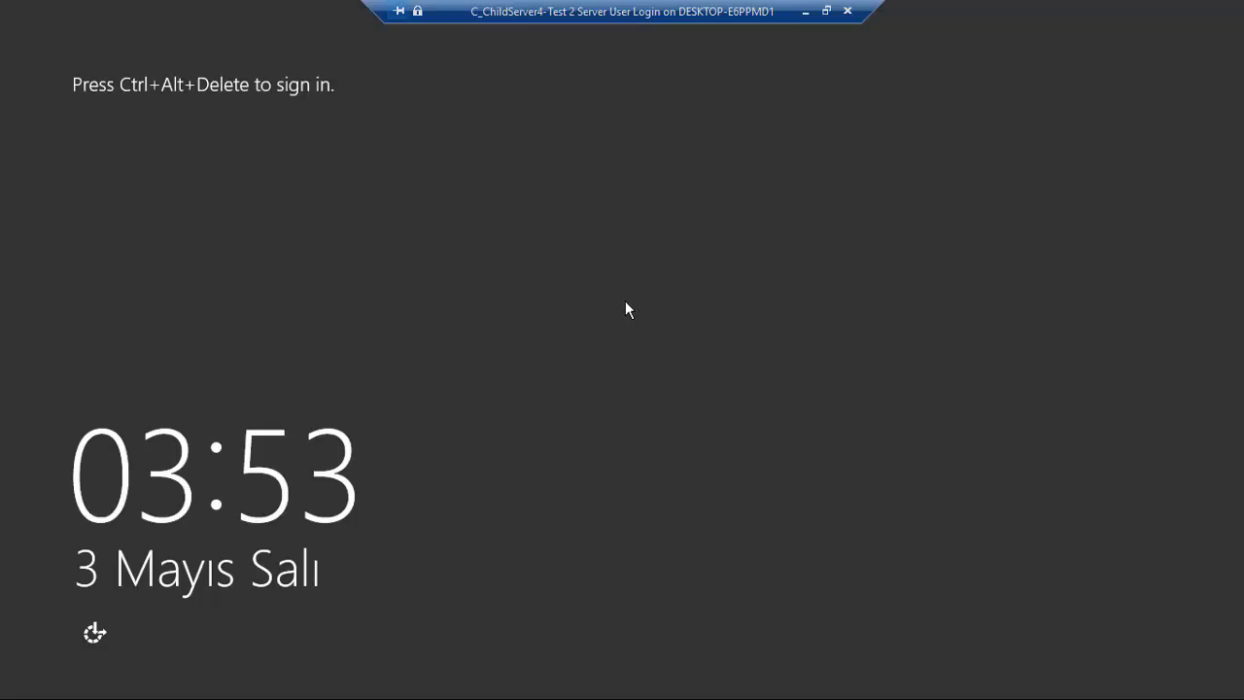
- Bring up the sign-in screen and sign in with the second test user's domain user name and the account password
key("ctrl+alt+End")
left_click(778, 273)
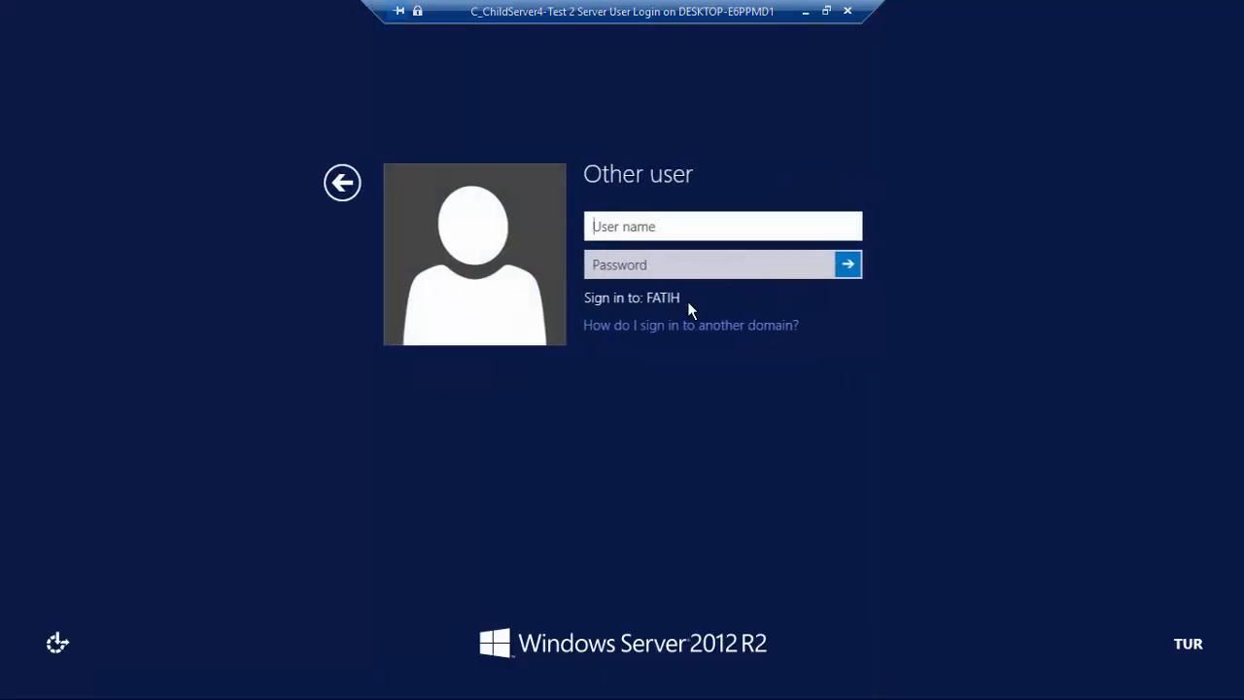
type("miller")
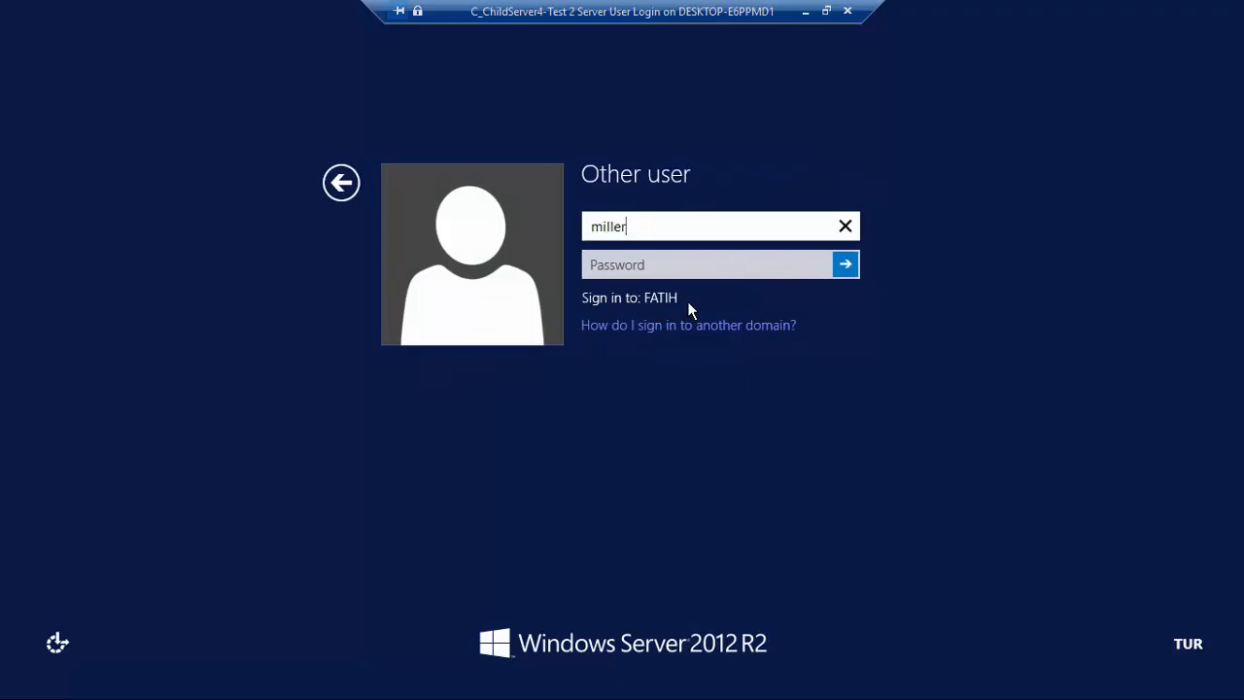
key("Tab")
type("•••••••")
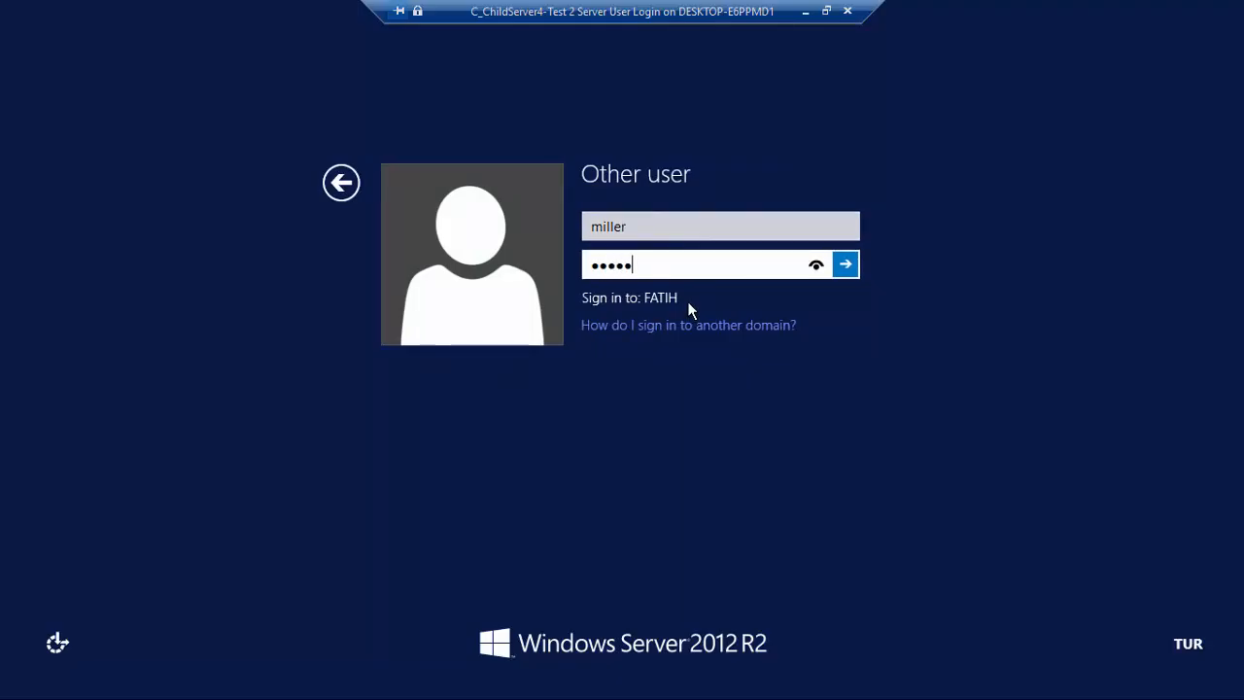
key("Caps_Lock")
key("Caps_Lock")
key("Return")
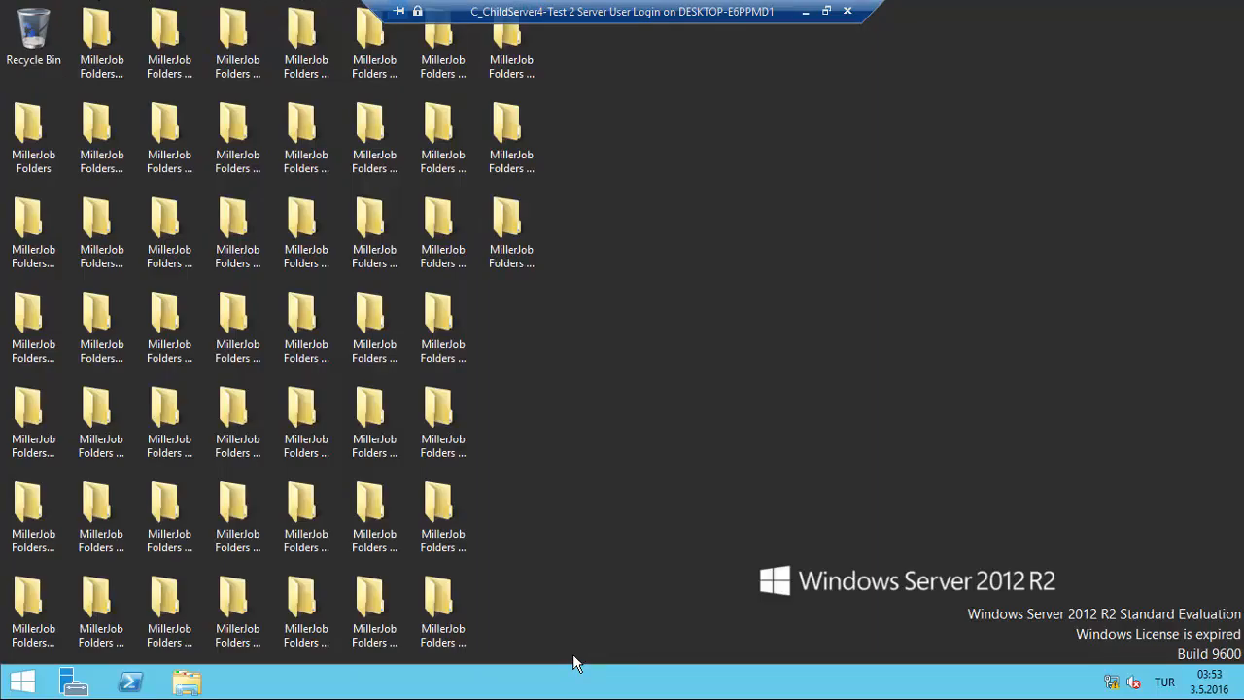
- Minimize the C_ChildServer4 connection and select A_ChildServer1-ActiveDirectory in Hyper-V Manager
left_click(806, 13)
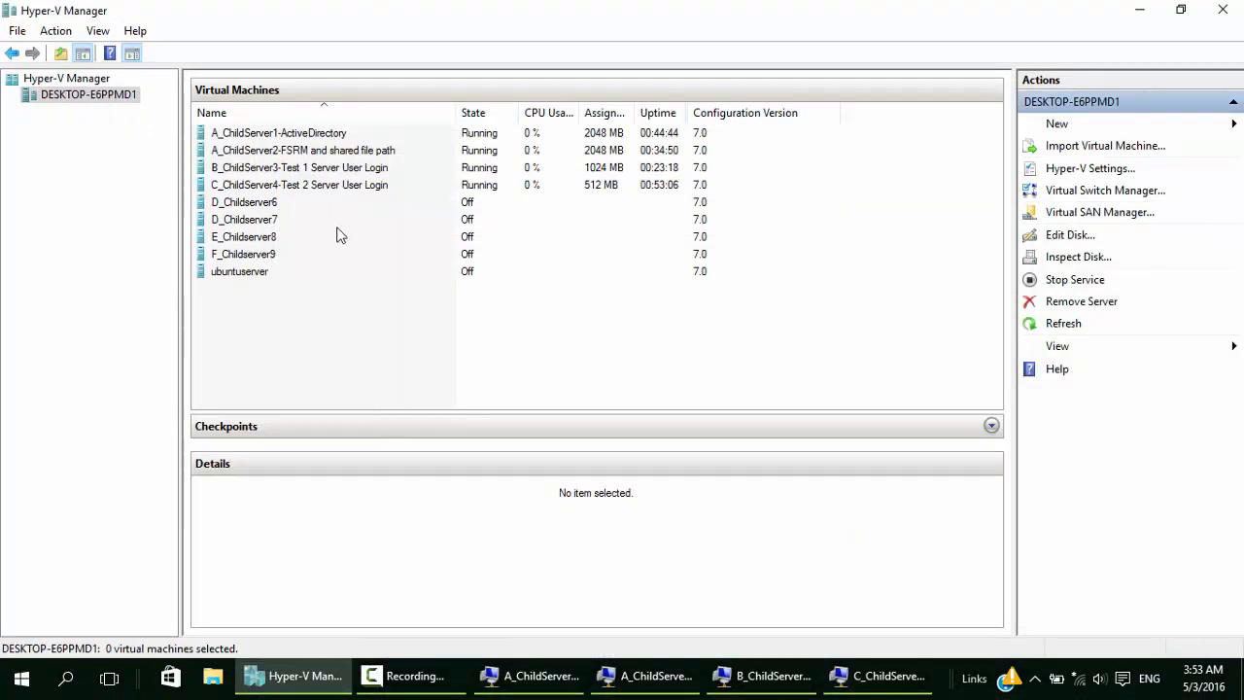
left_click(343, 138)
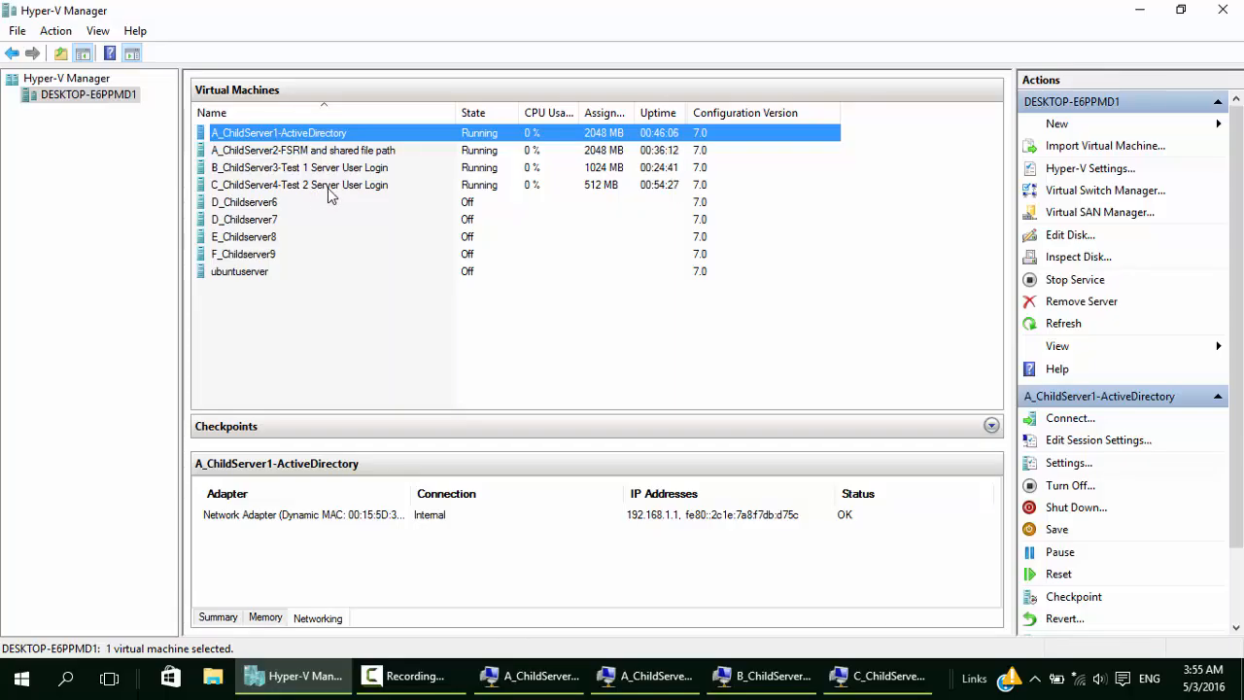
left_click(440, 676)
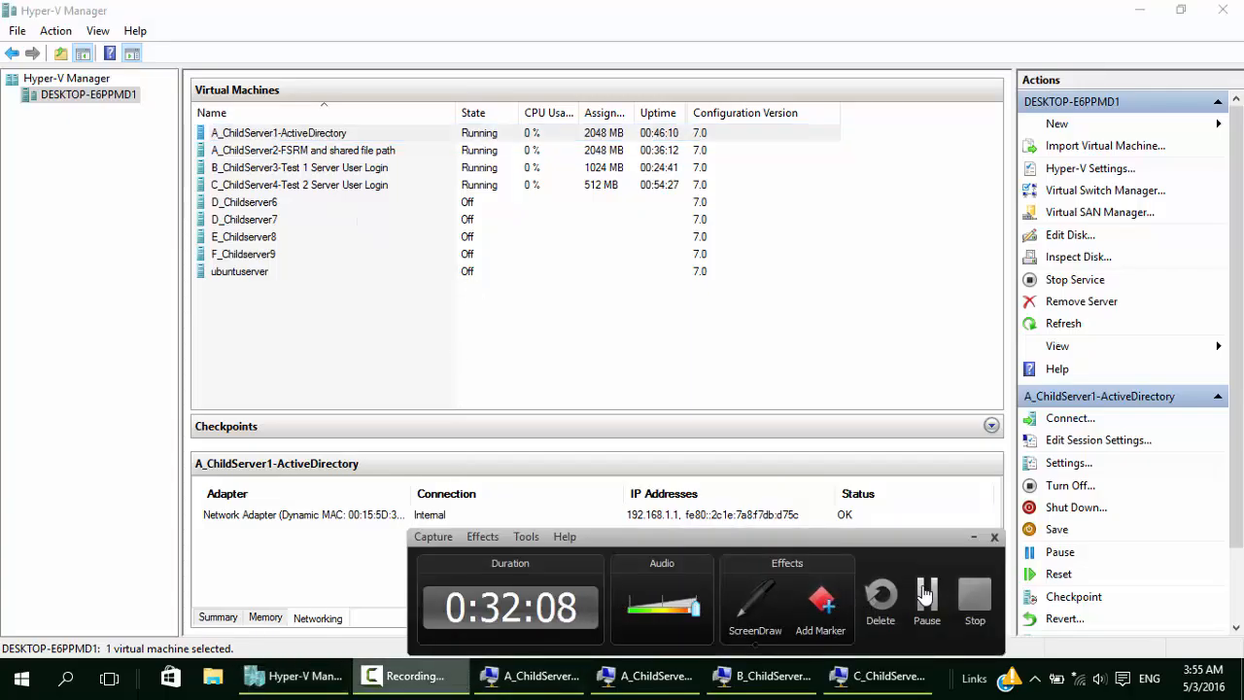